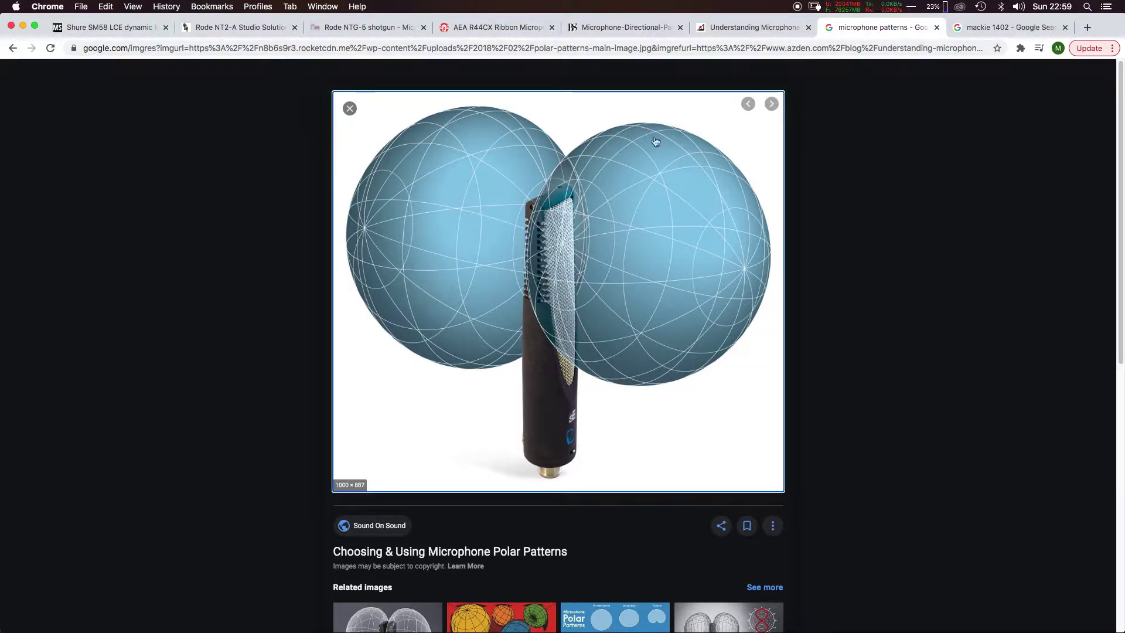
# Examine the figure-eight polar pattern image and its related results in the microphone pattern search
pyautogui.click(610, 280)
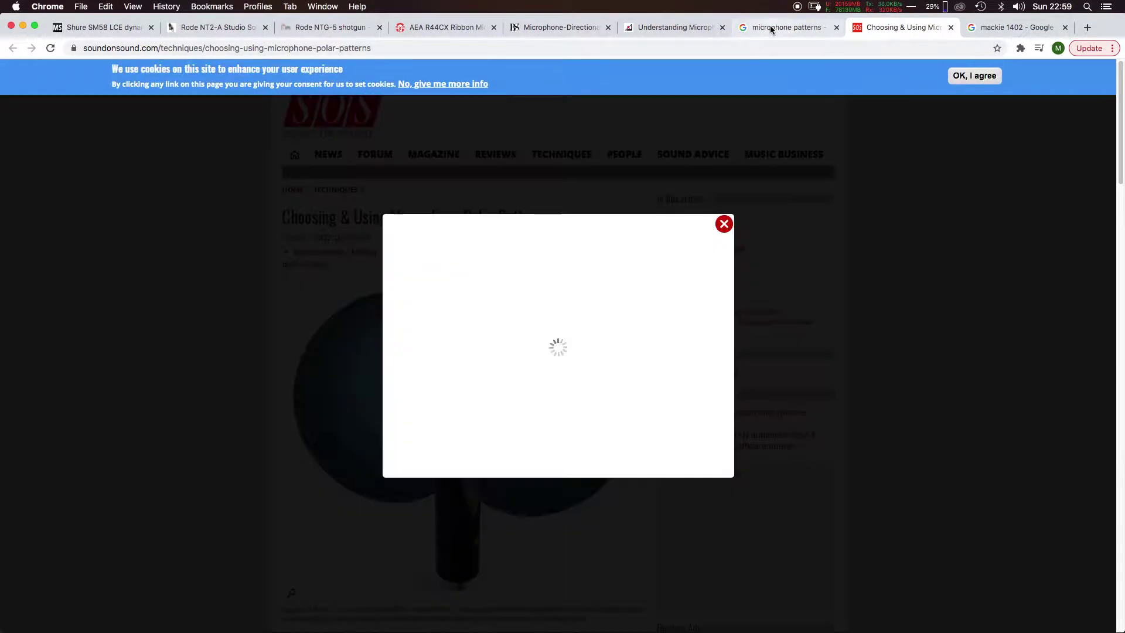
pyautogui.click(951, 28)
pyautogui.scroll(-3, 970, 372)
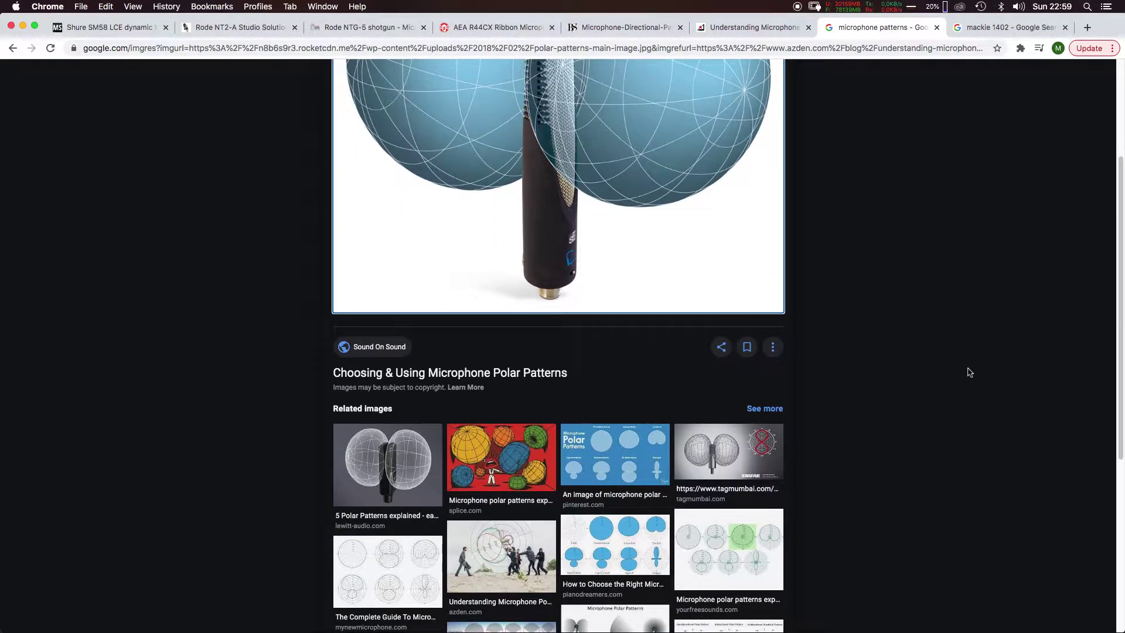
pyautogui.click(703, 447)
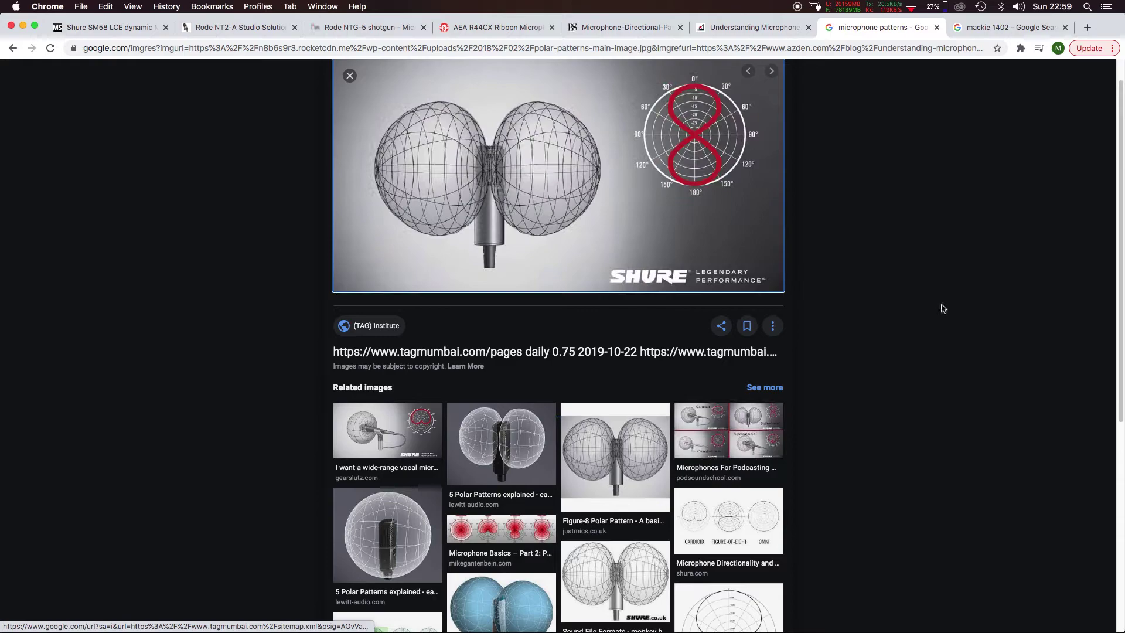
pyautogui.scroll(1, 978, 208)
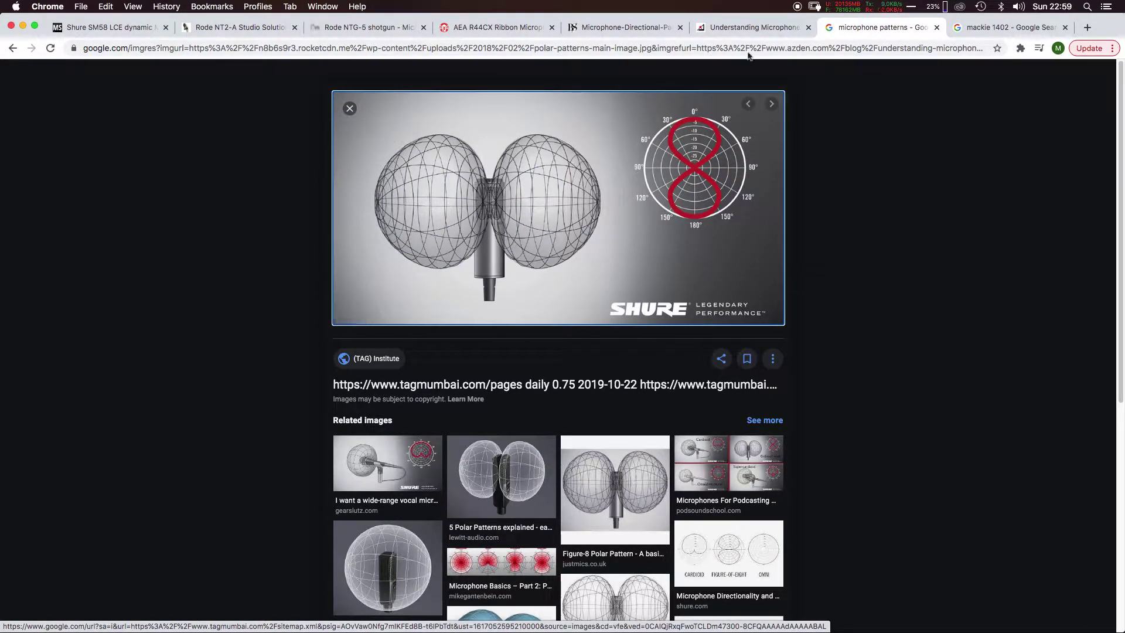
# Close the browser window holding the microphone reference pages and switch to Adobe Audition
pyautogui.click(10, 26)
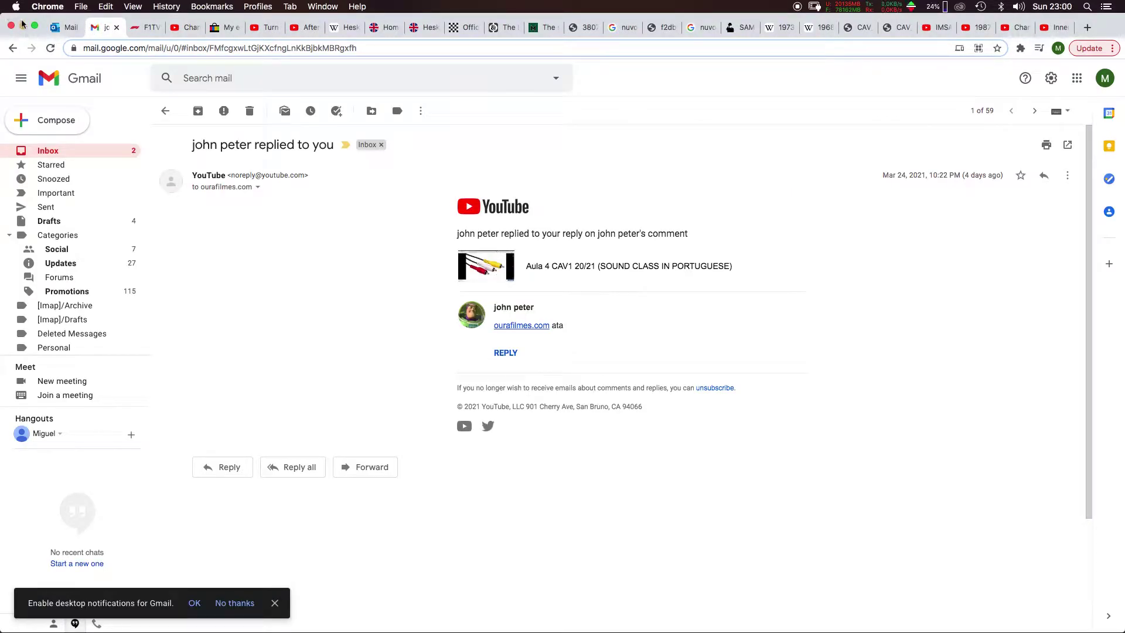
pyautogui.press('super+Tab')
pyautogui.press('super+Tab')
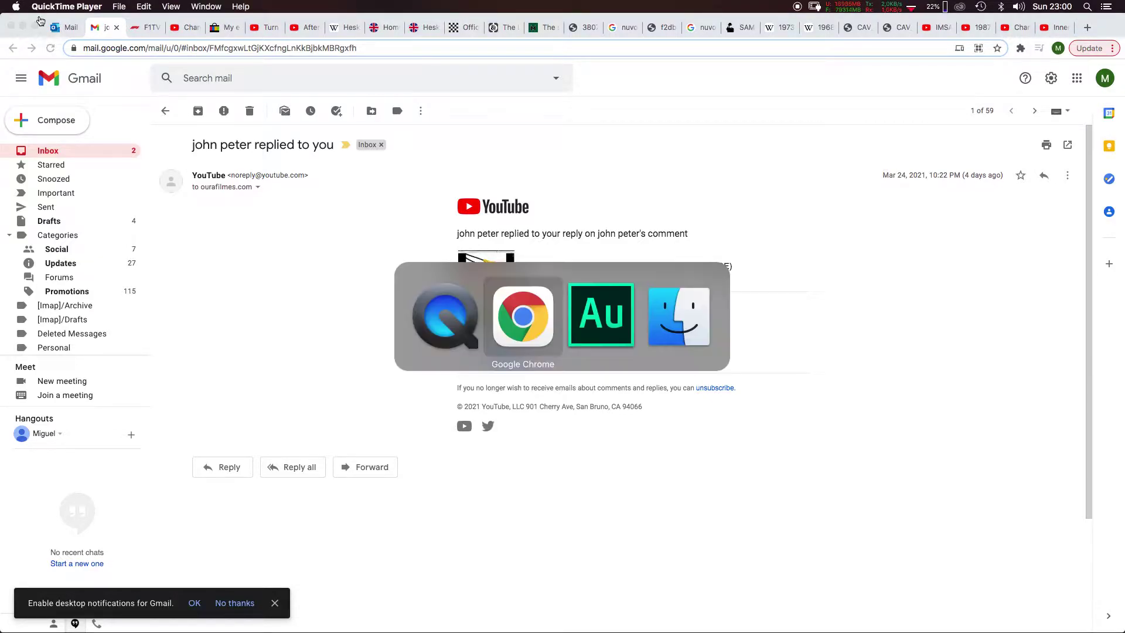
pyautogui.press('super+Tab')
pyautogui.press('super+Tab')
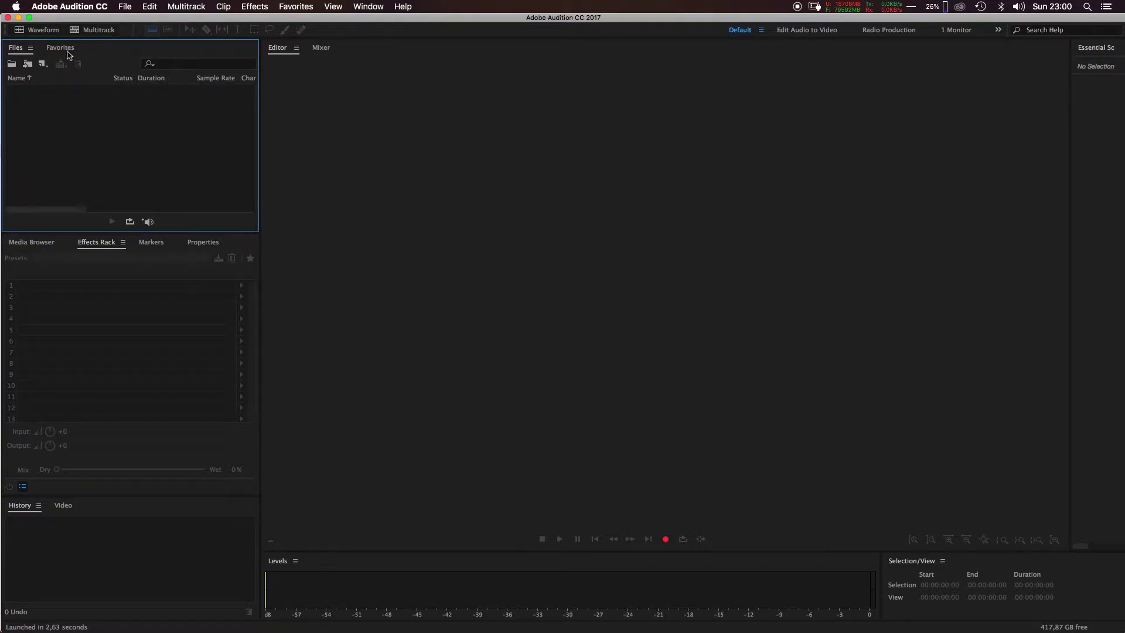
# Browse the 64GB USB3 PEN volume to the Ficheiros Pantera folder inside ESAP
pyautogui.click(33, 244)
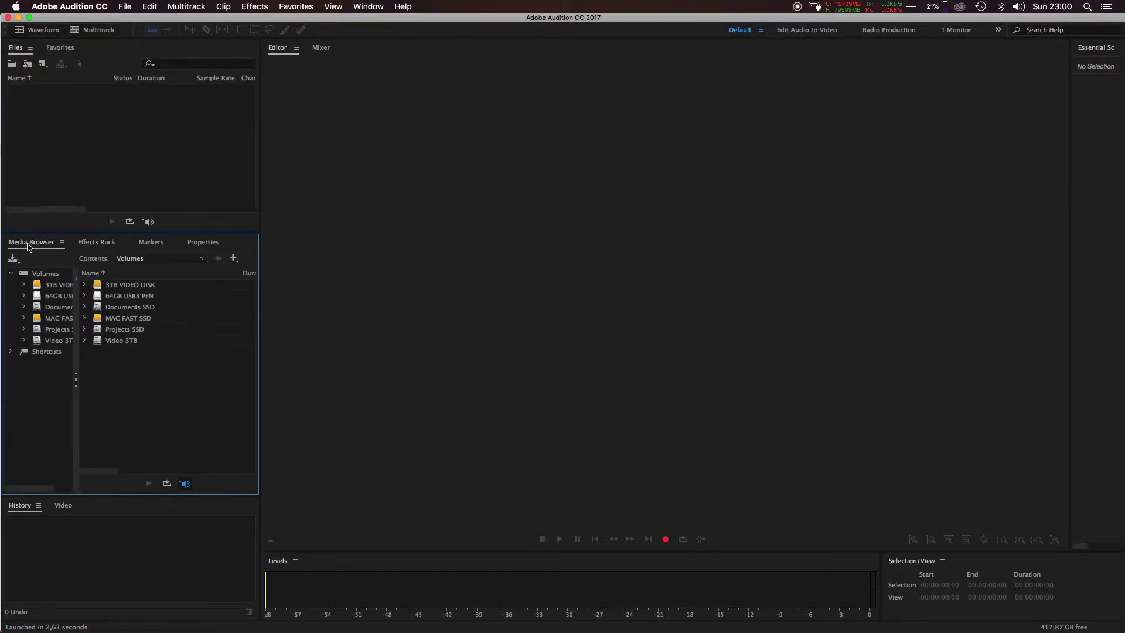
pyautogui.doubleClick(130, 299)
pyautogui.doubleClick(131, 299)
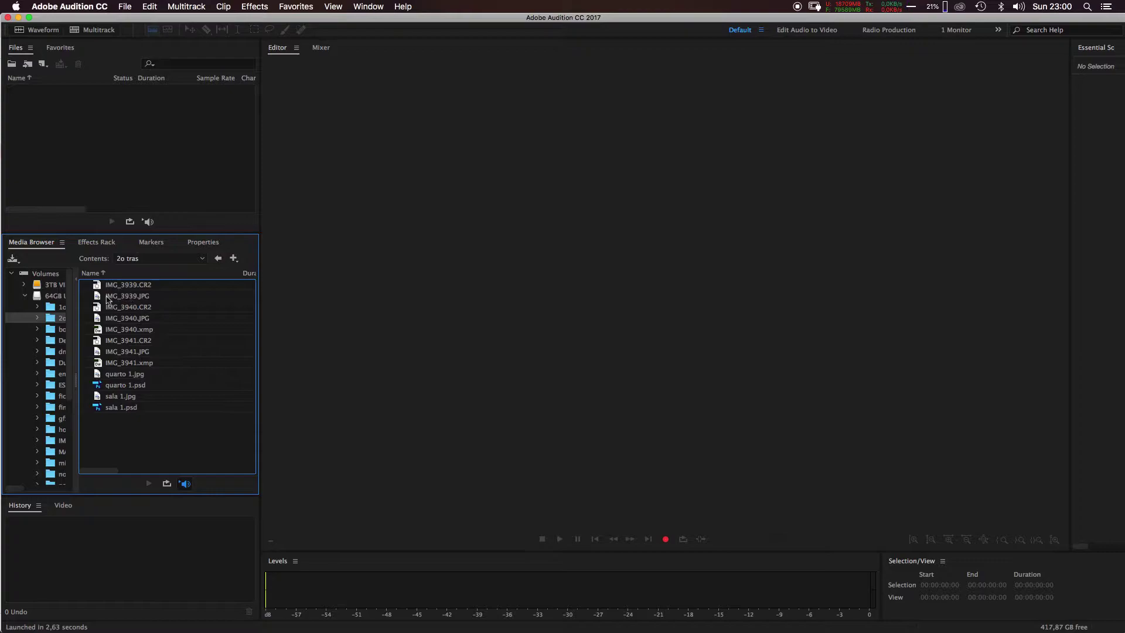
pyautogui.click(59, 384)
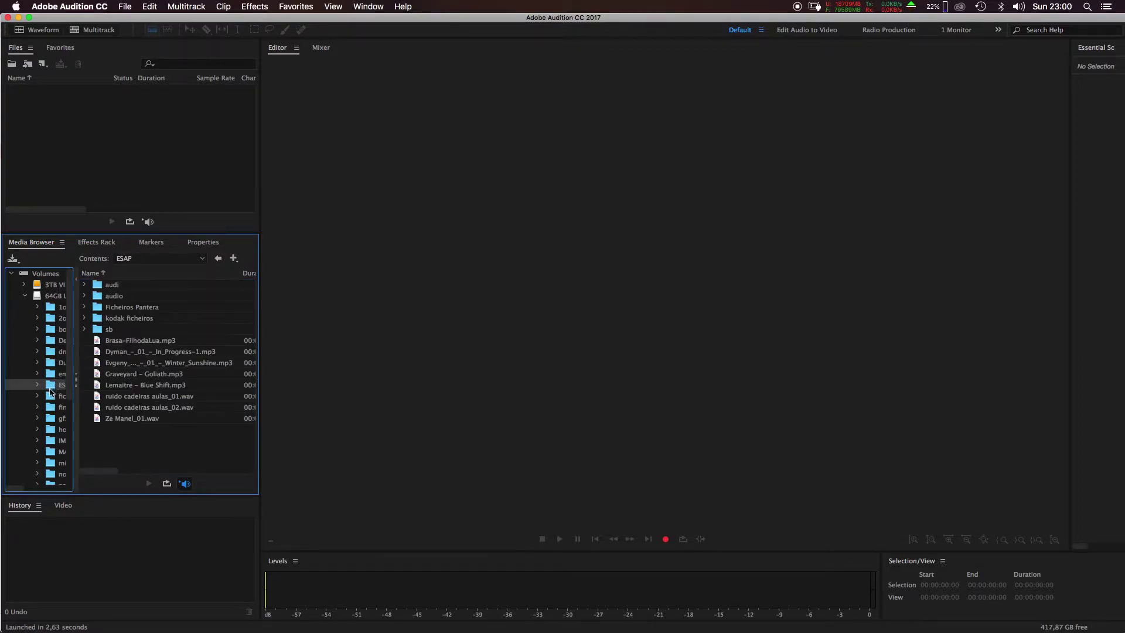
pyautogui.doubleClick(118, 307)
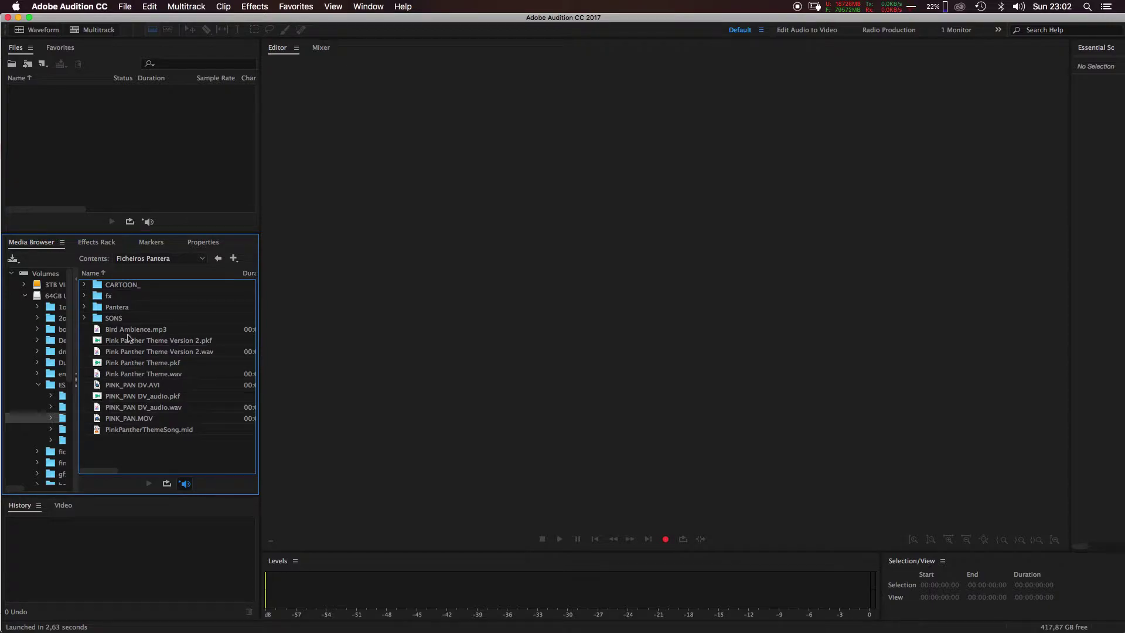
# Widen the folder tree, open PINK_PAN.MOV in the waveform editor and place the playhead at about 1:44
pyautogui.moveTo(78, 328)
pyautogui.mouseDown()
pyautogui.moveTo(118, 328)
pyautogui.moveTo(93, 326)
pyautogui.mouseUp()
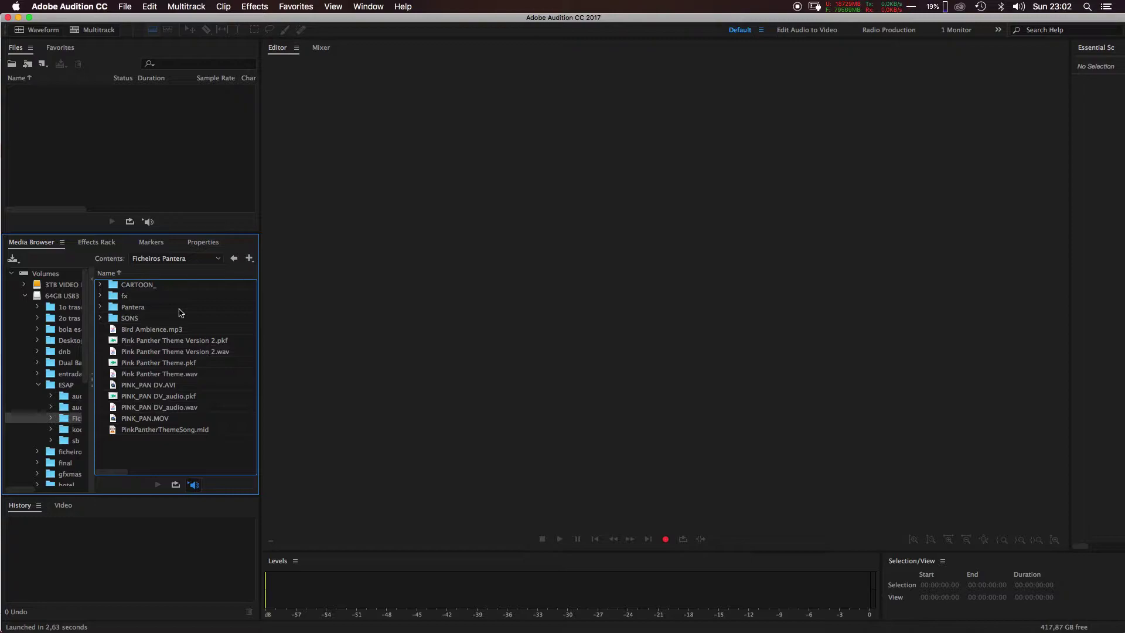
pyautogui.click(147, 419)
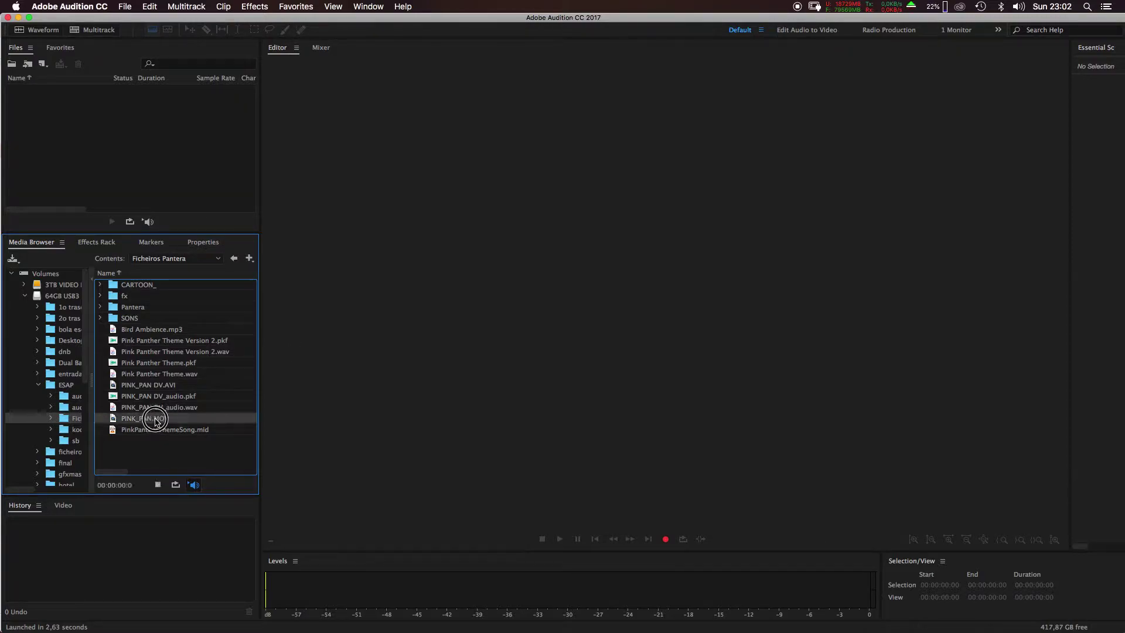
pyautogui.doubleClick(147, 419)
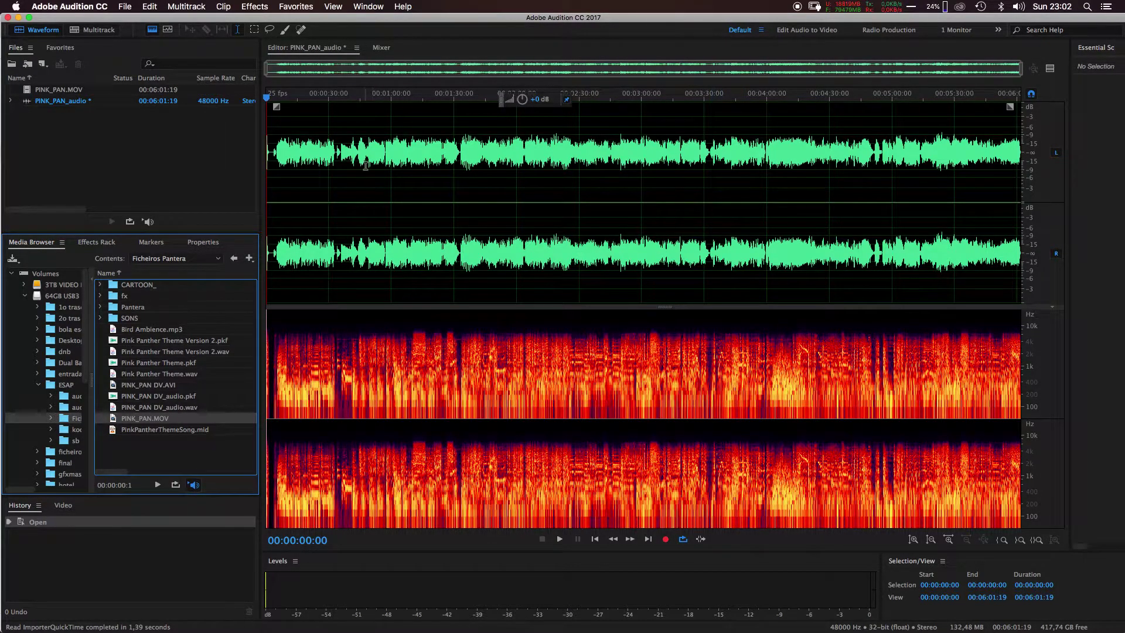
pyautogui.click(391, 181)
pyautogui.click(484, 198)
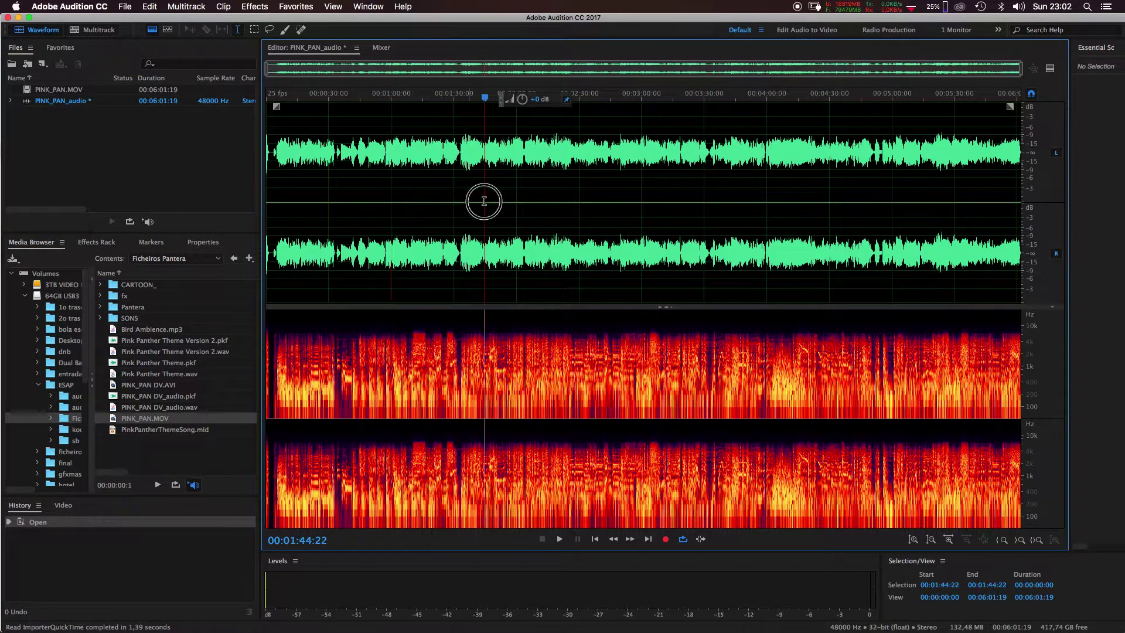
# Show an enlarged video preview area and try to load PINK_PAN.MOV into it
pyautogui.click(64, 507)
pyautogui.moveTo(117, 497); pyautogui.dragTo(119, 486)
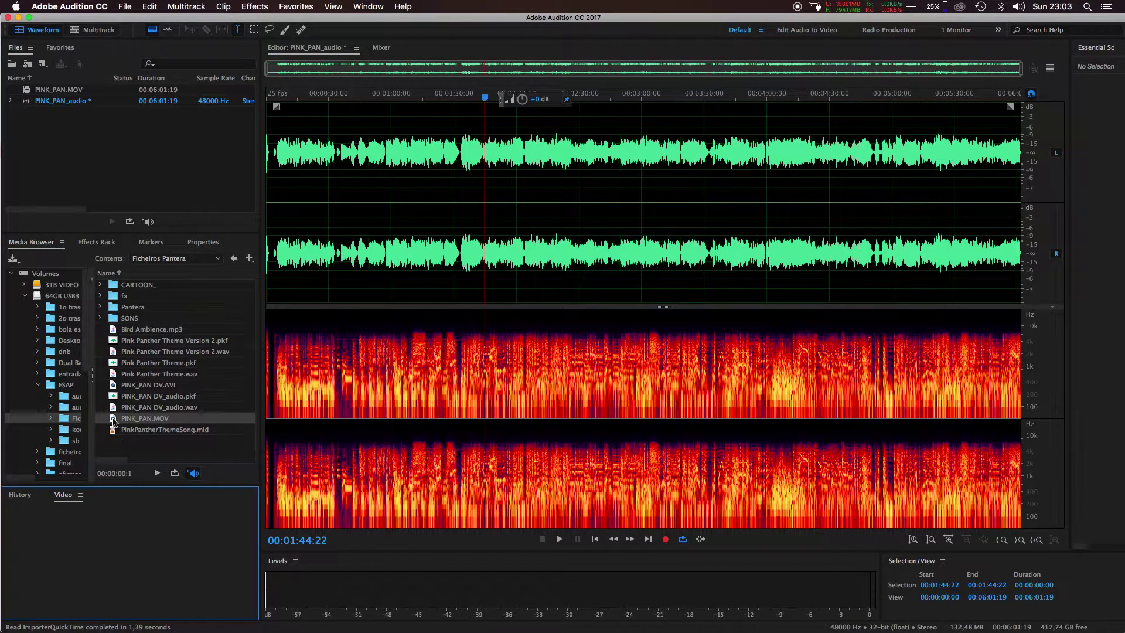
pyautogui.moveTo(113, 421); pyautogui.dragTo(87, 548)
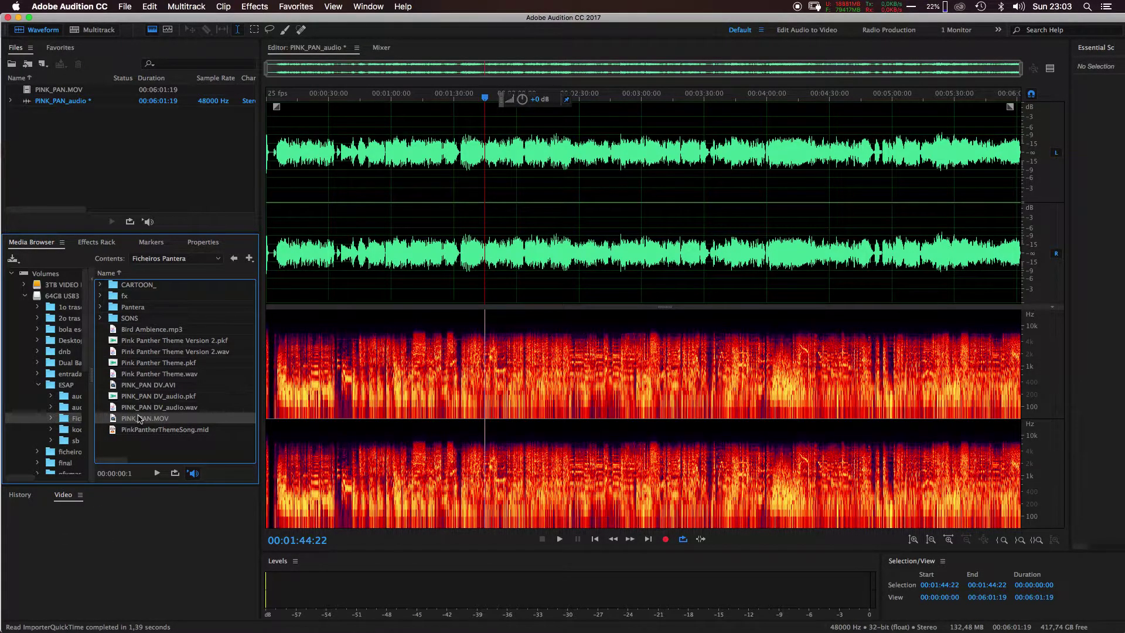
# Open PINK_PAN DV.AVI, stop reading its audio partway and briefly play the partial audio
pyautogui.doubleClick(145, 387)
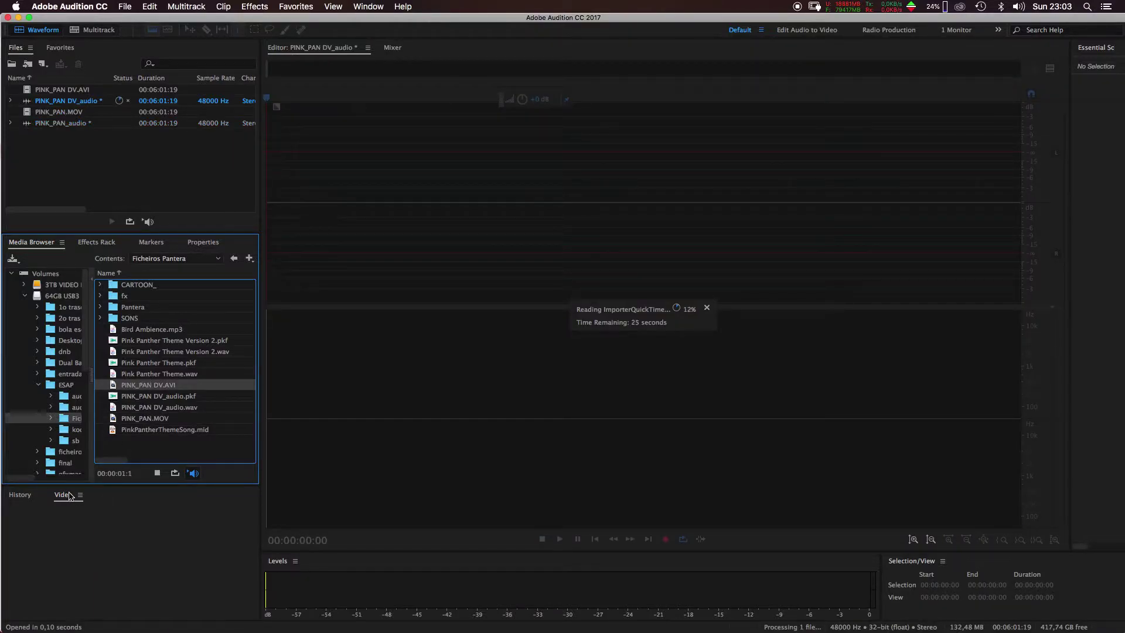
pyautogui.click(99, 30)
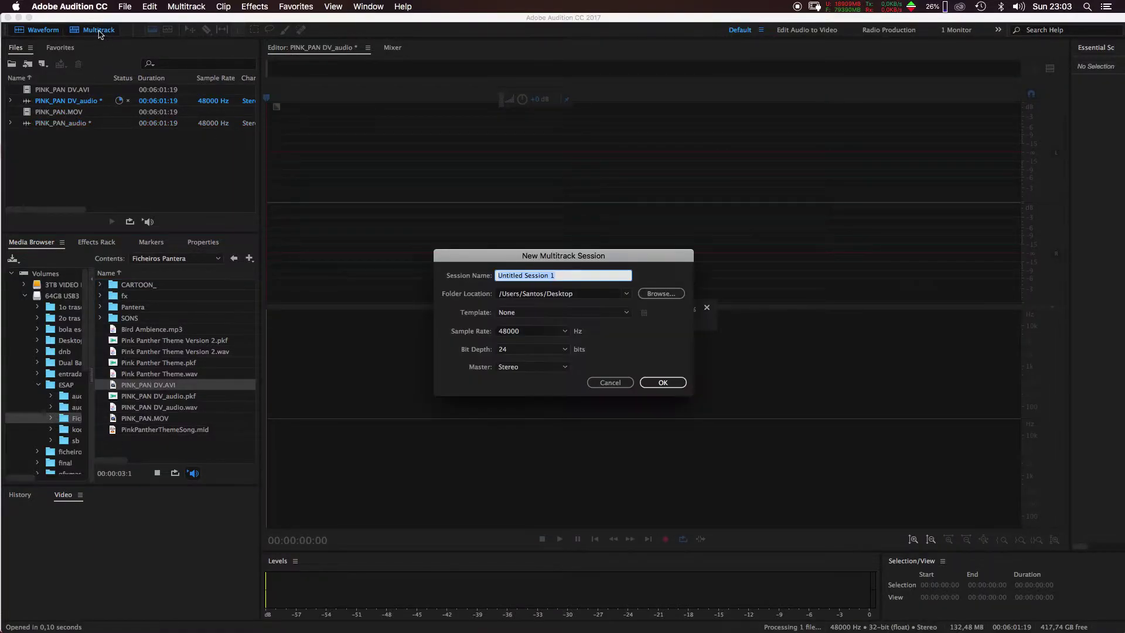
pyautogui.click(601, 384)
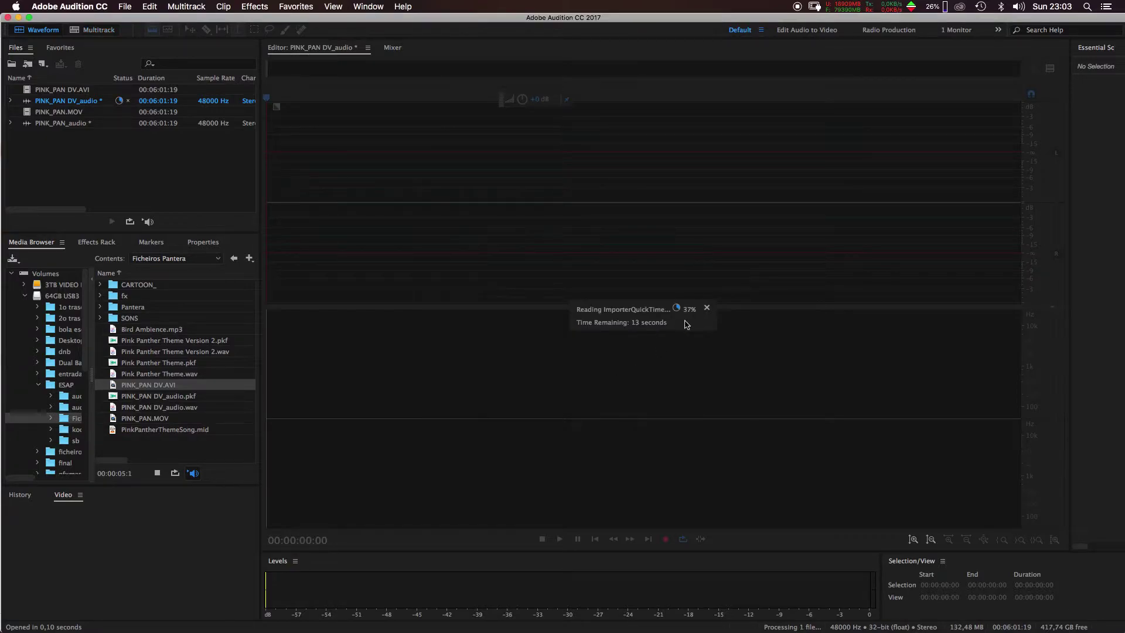
pyautogui.click(707, 308)
pyautogui.press('space')
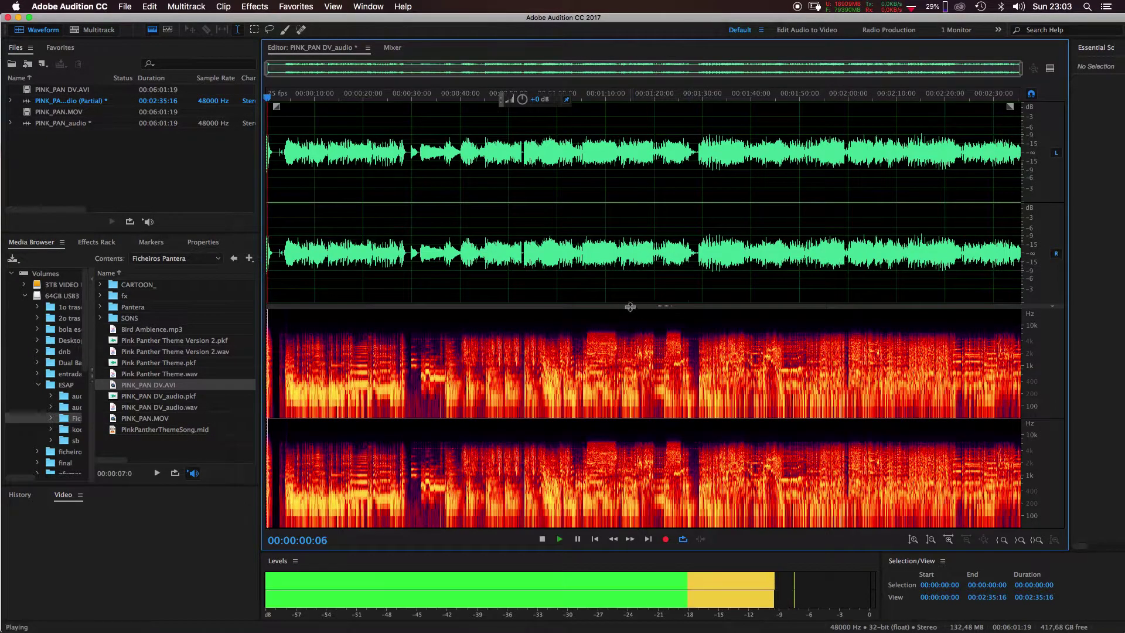
pyautogui.press('space')
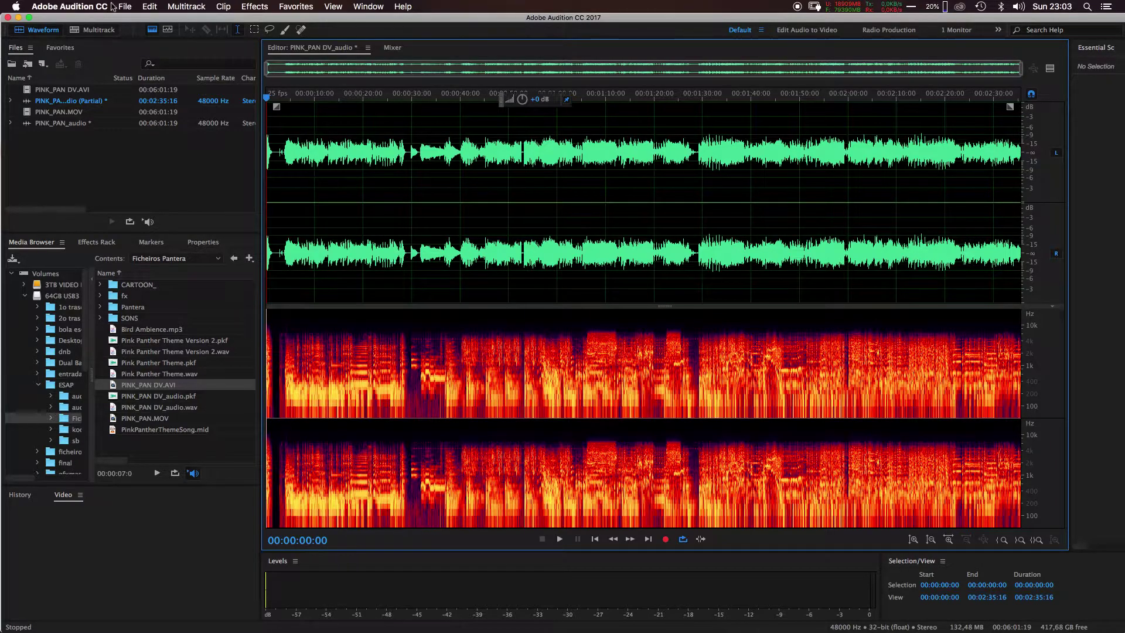
# Create a stereo multitrack session named lixo at 48000 Hz and 24 bits
pyautogui.click(94, 32)
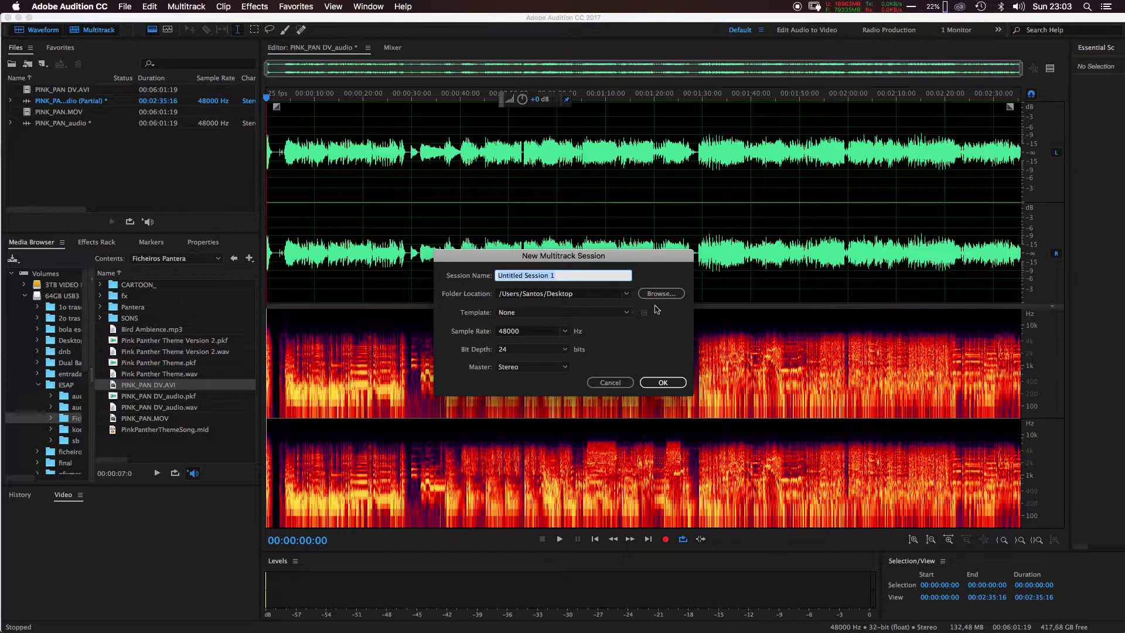
pyautogui.press('BackSpace')
pyautogui.click(663, 382)
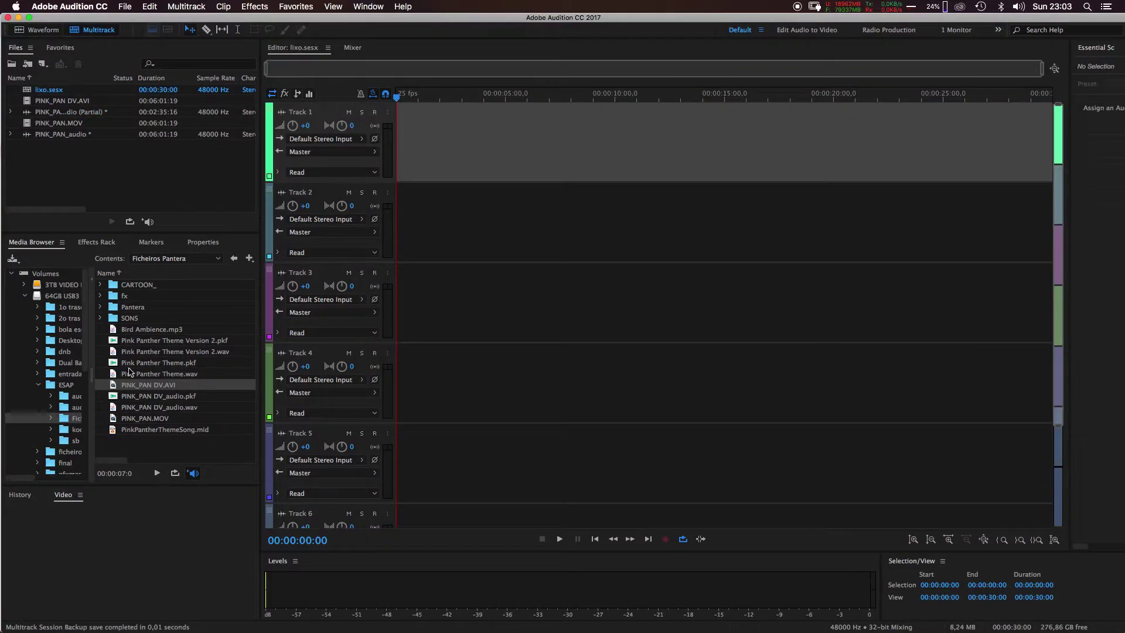
# Close the Essential Sound area to widen the editor and insert PINK_PAN DV.AVI at the start of the multitrack timeline
pyautogui.rightClick(1093, 49)
pyautogui.click(1038, 58)
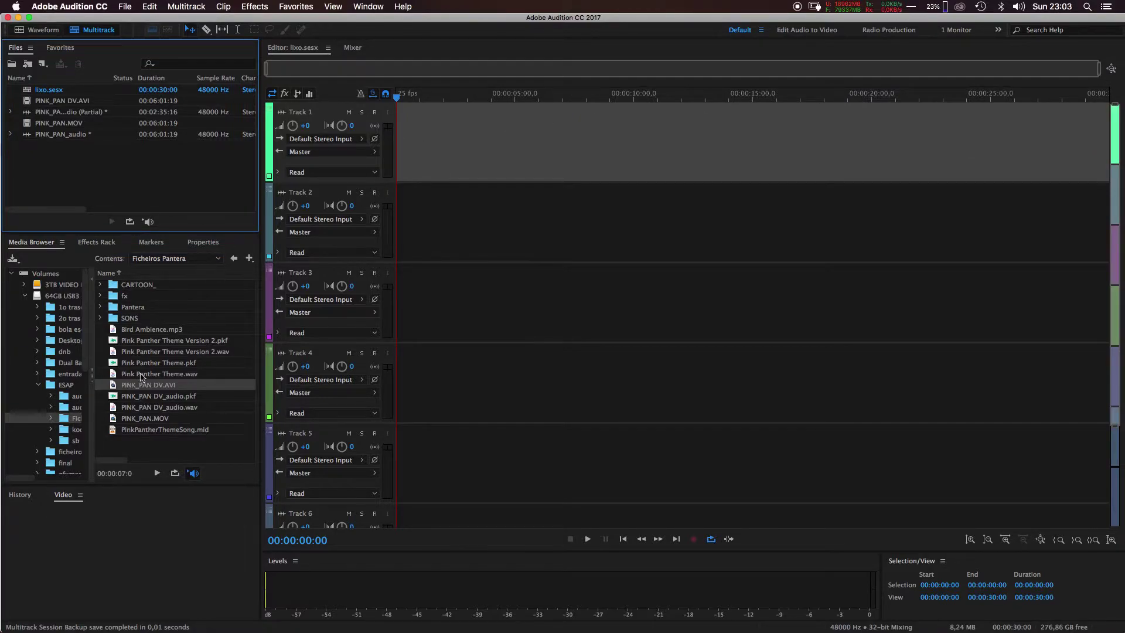
pyautogui.moveTo(148, 388); pyautogui.dragTo(392, 161)
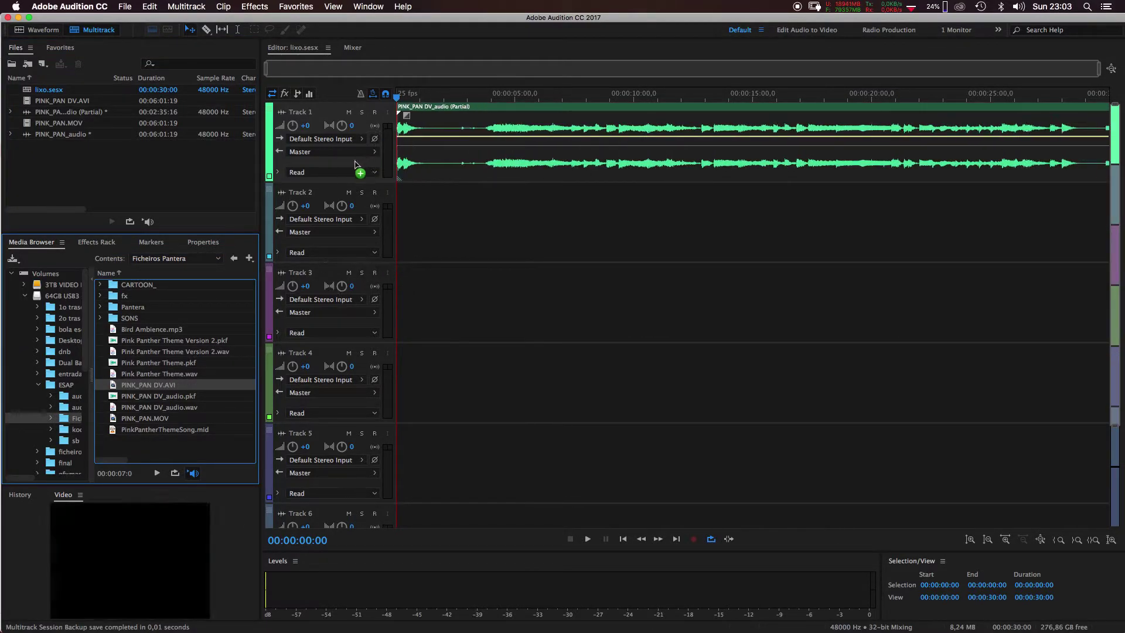
pyautogui.click(453, 260)
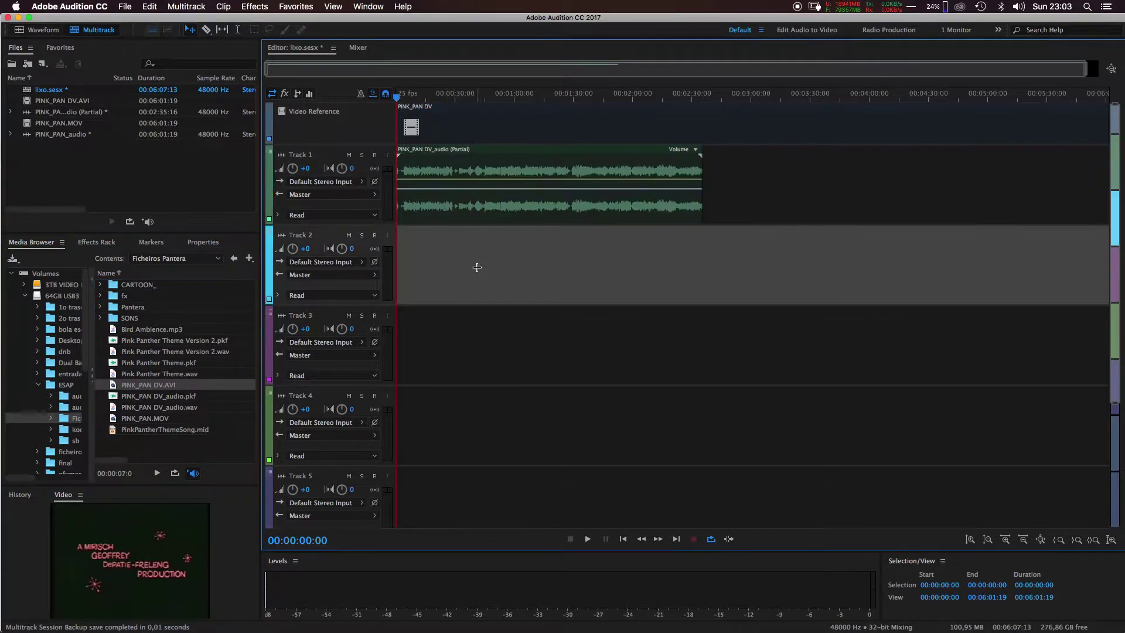
# Preview the video at about 1:20 and delete its original audio clip from Track 1
pyautogui.click(488, 128)
pyautogui.moveTo(504, 95); pyautogui.dragTo(555, 95)
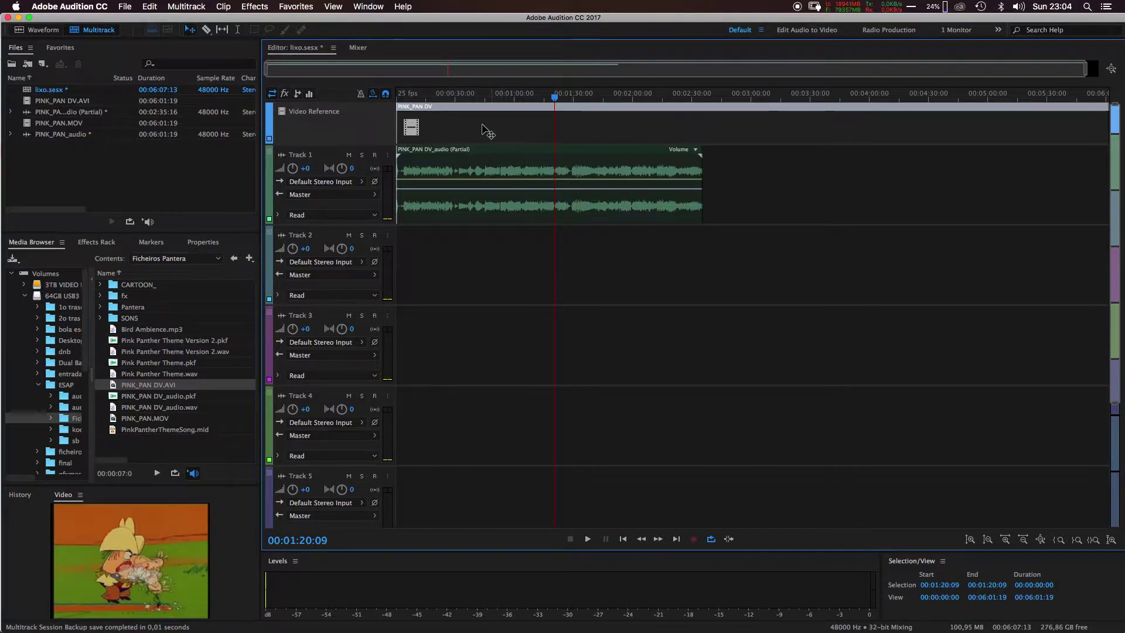
pyautogui.click(460, 150)
pyautogui.rightClick(457, 152)
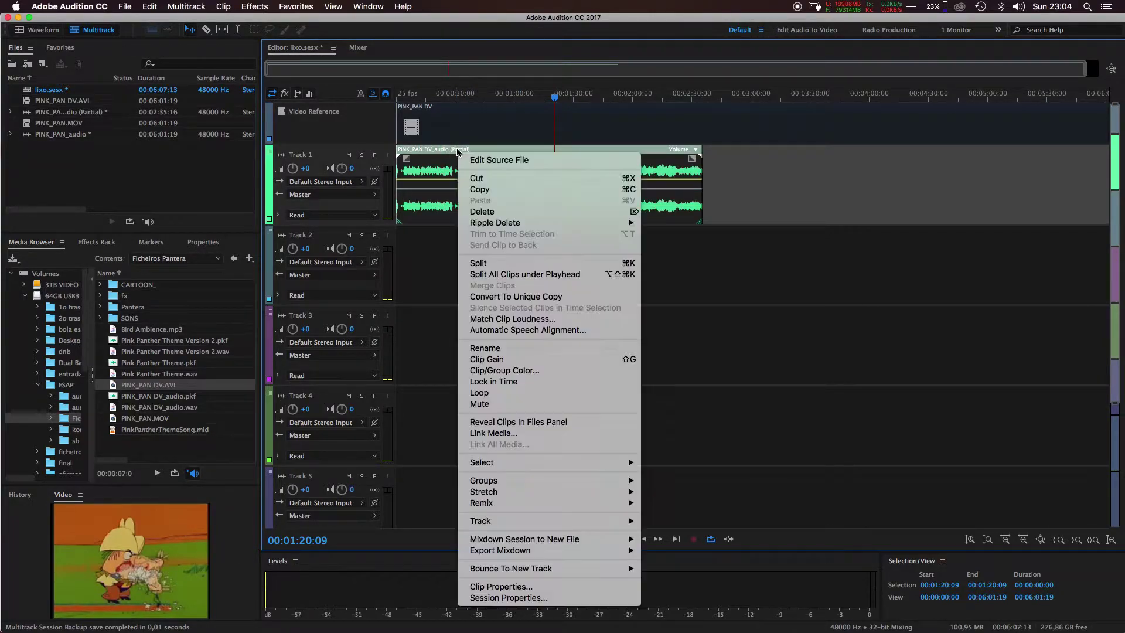
pyautogui.click(449, 154)
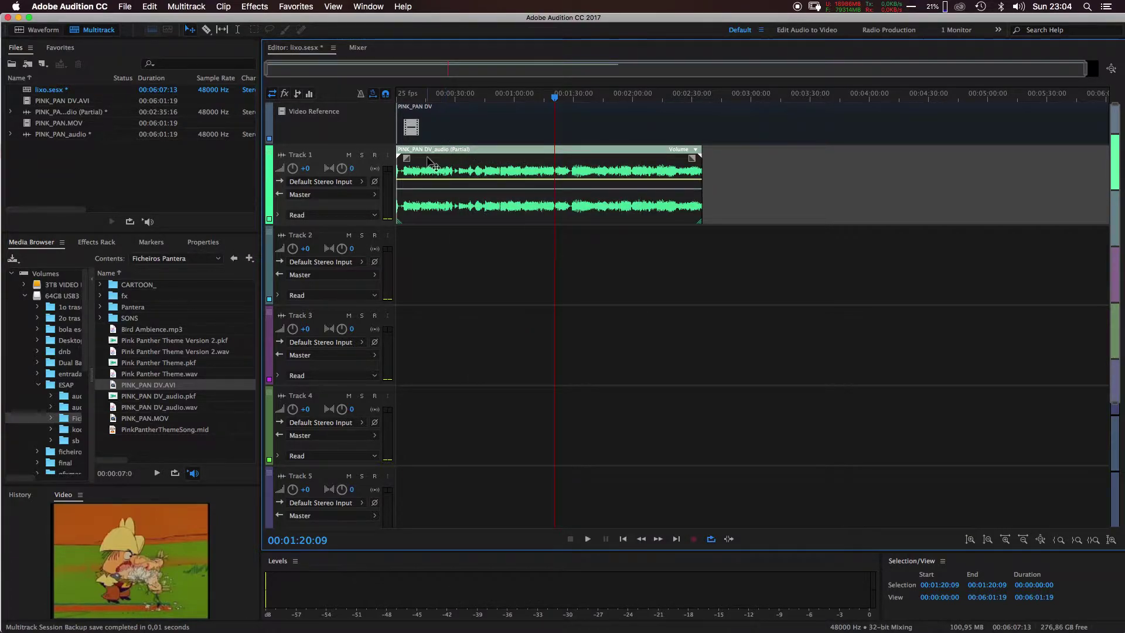
pyautogui.press('Delete')
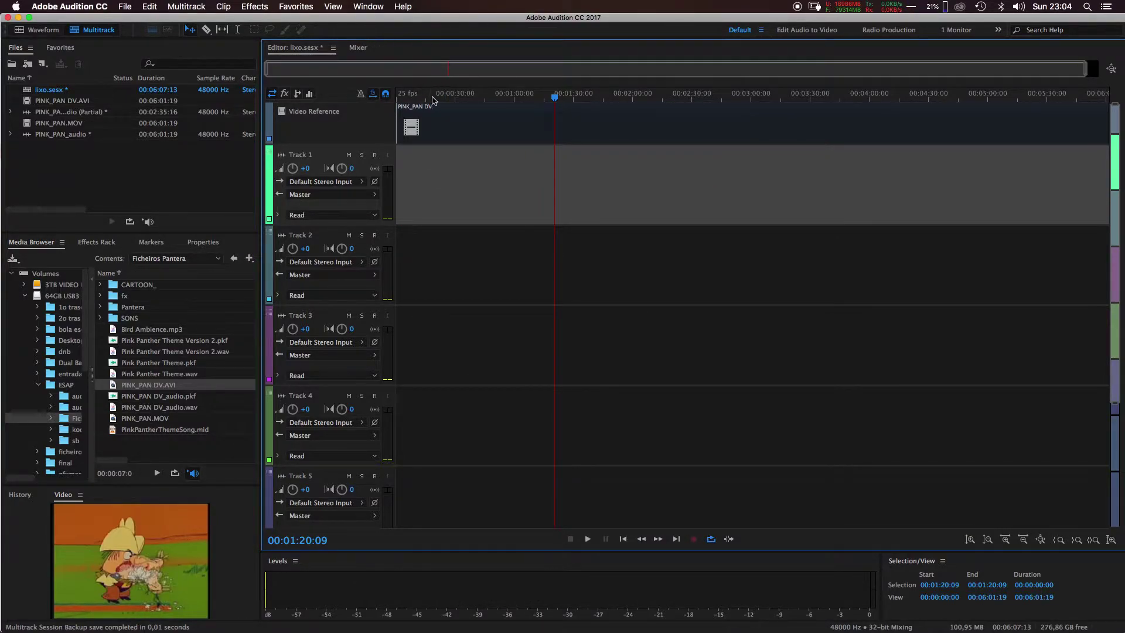
# Scrub through the remaining video reference clip and return the playhead to the start of the timeline
pyautogui.click(463, 106)
pyautogui.moveTo(516, 96); pyautogui.dragTo(741, 99)
pyautogui.moveTo(414, 107); pyautogui.dragTo(384, 101)
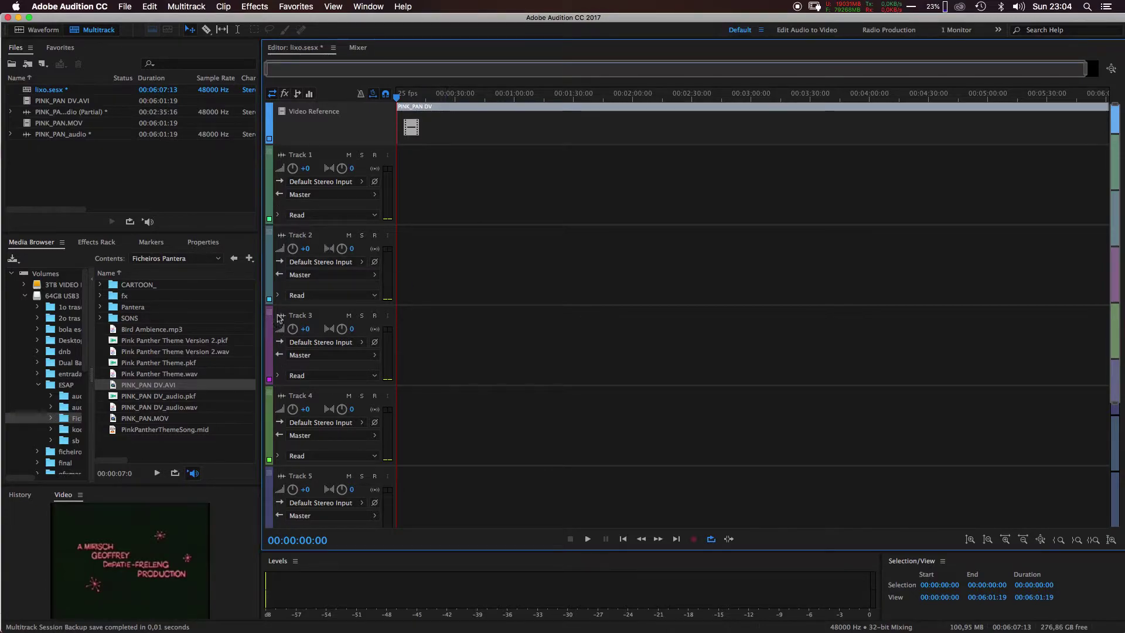
pyautogui.moveTo(399, 98); pyautogui.dragTo(324, 102)
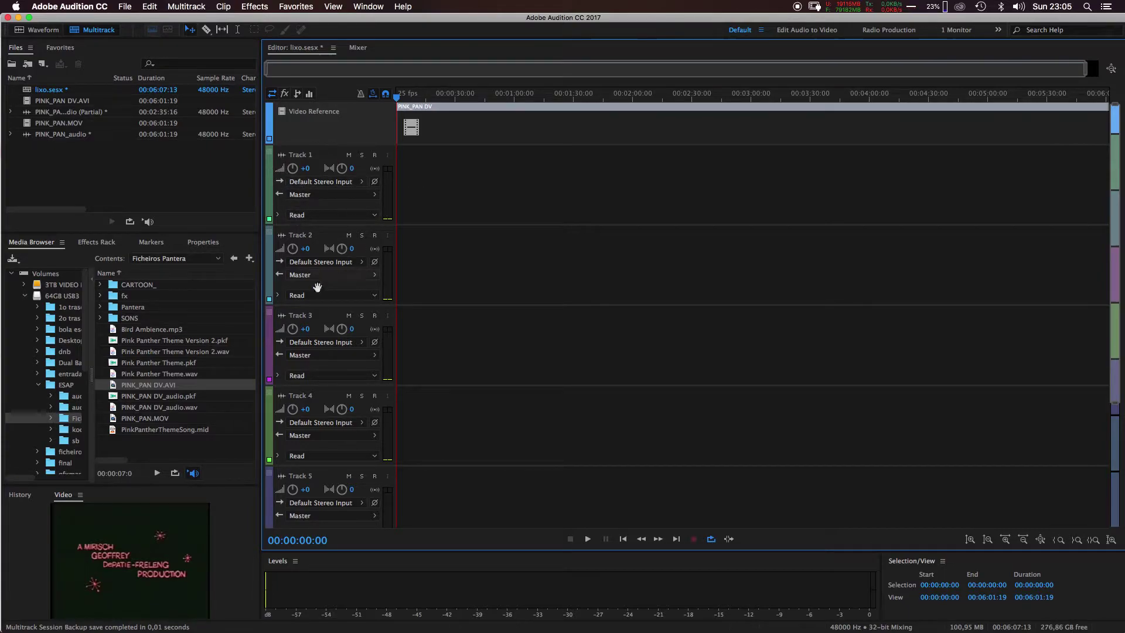
# Open Track 1's name for editing and leave it by selecting Track 2
pyautogui.click(300, 155)
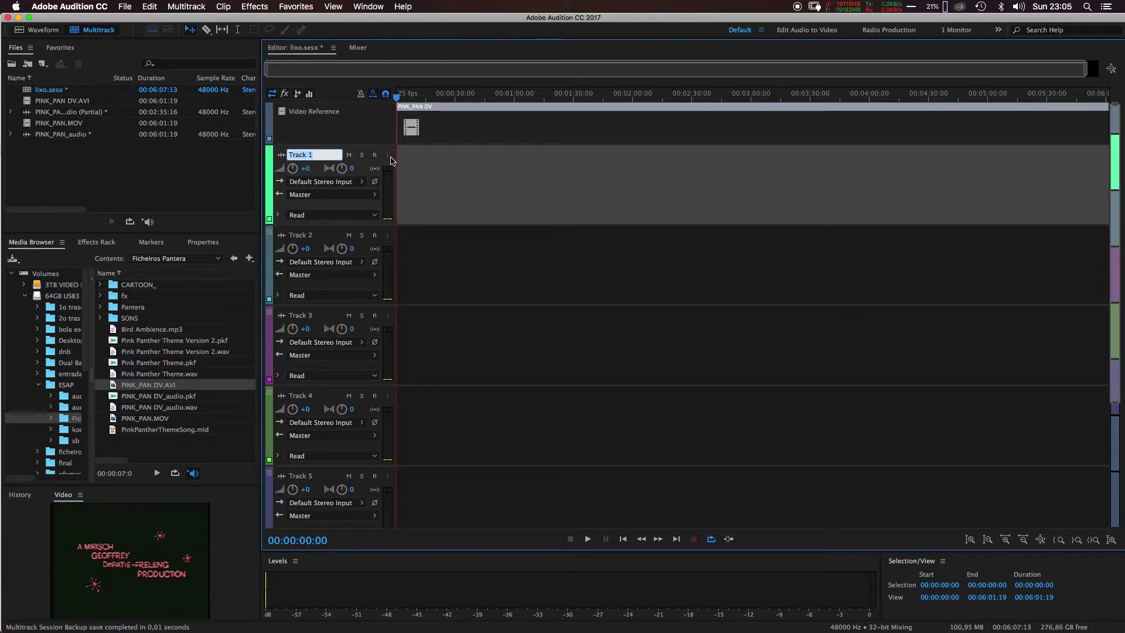
pyautogui.click(459, 268)
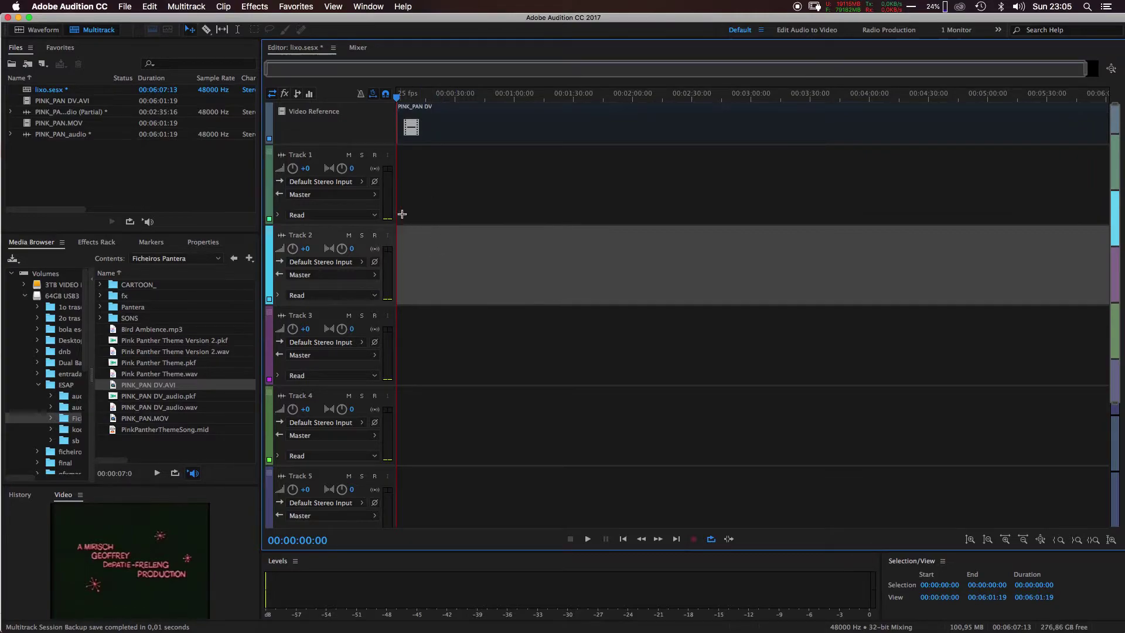
pyautogui.click(458, 197)
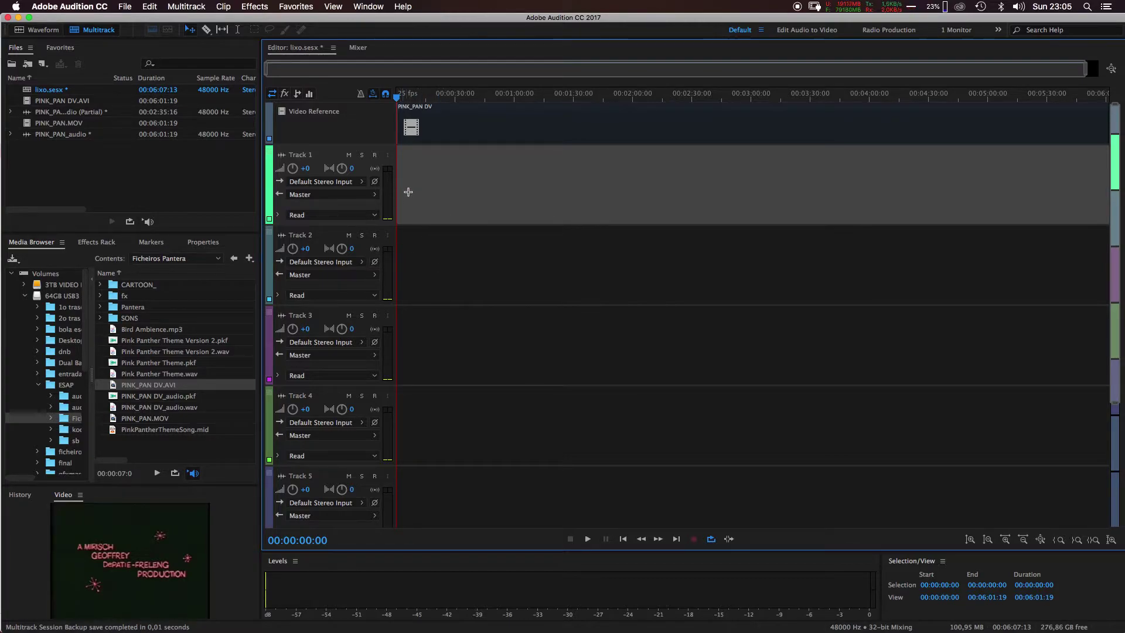
pyautogui.click(438, 260)
pyautogui.click(447, 201)
pyautogui.click(436, 258)
pyautogui.click(449, 203)
pyautogui.click(424, 258)
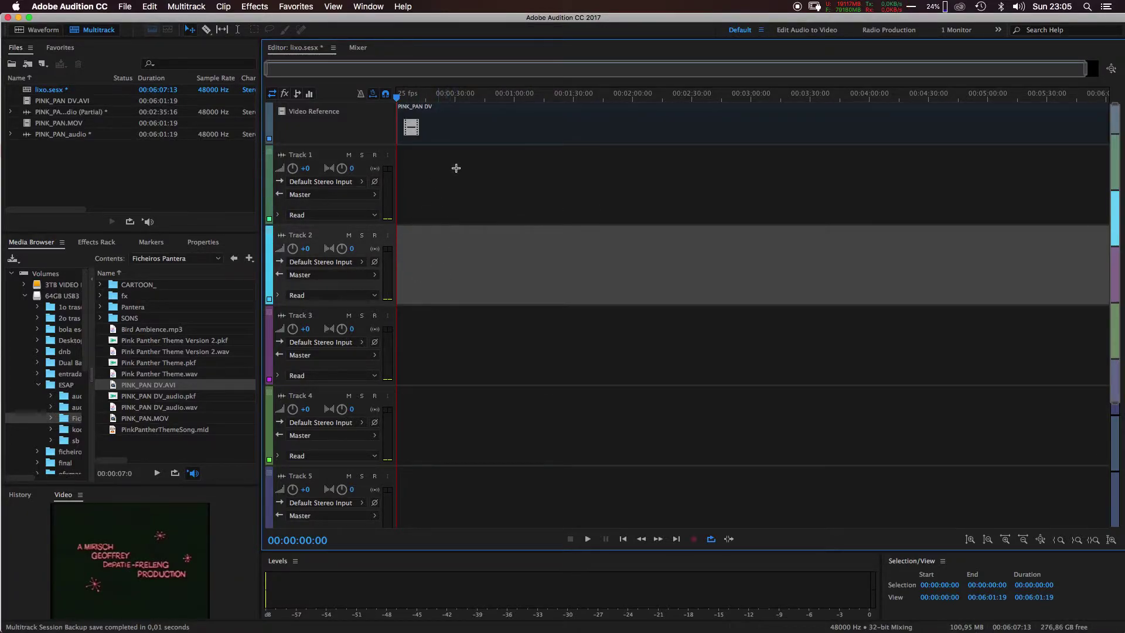
# Select Track 1 and examine the stereo choices available for its audio input
pyautogui.click(440, 183)
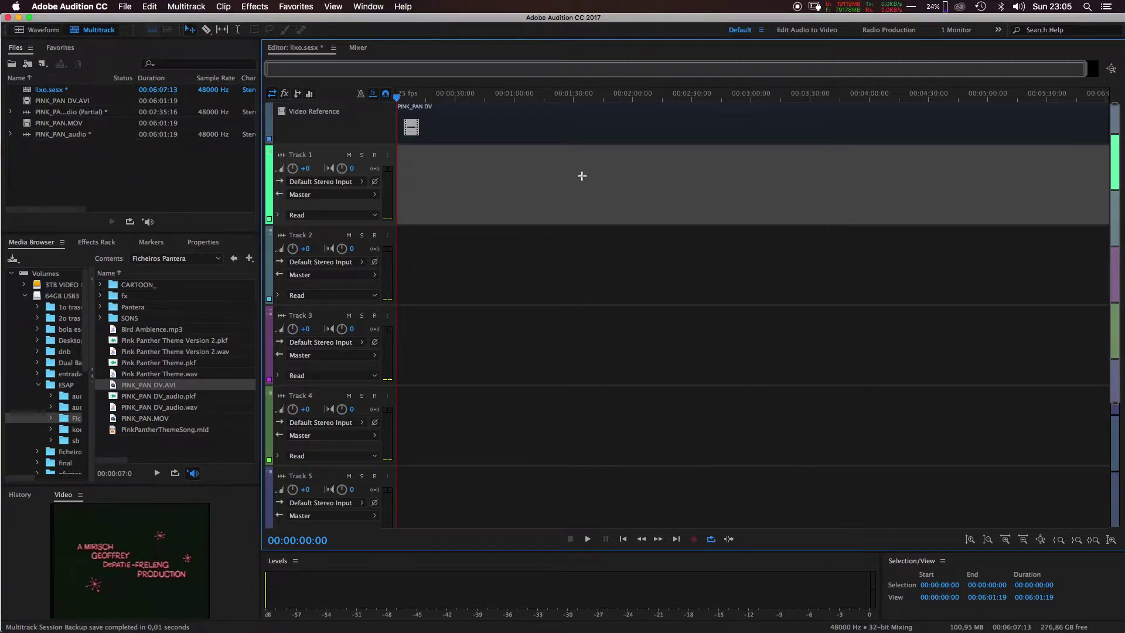
pyautogui.click(356, 182)
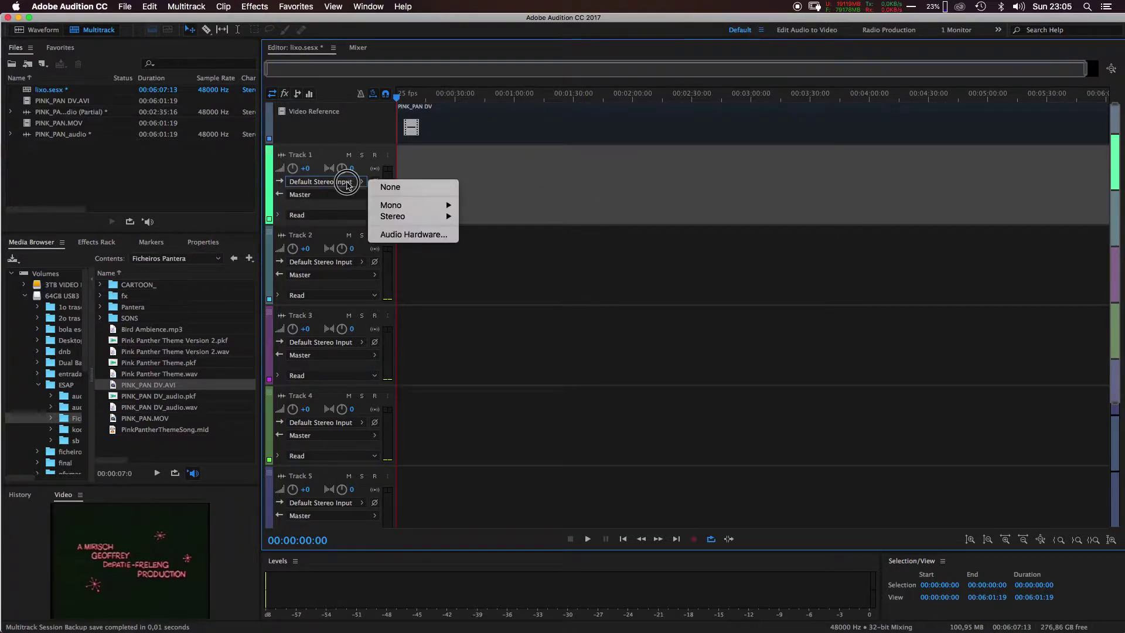
pyautogui.moveTo(400, 219)
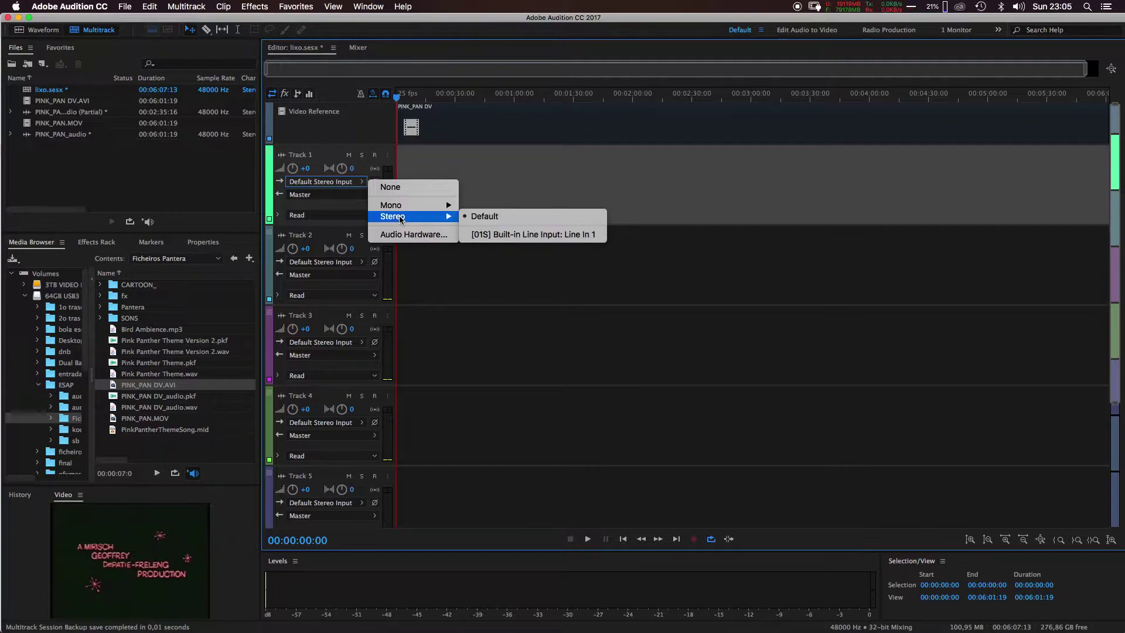
pyautogui.press('Escape')
pyautogui.click(327, 155)
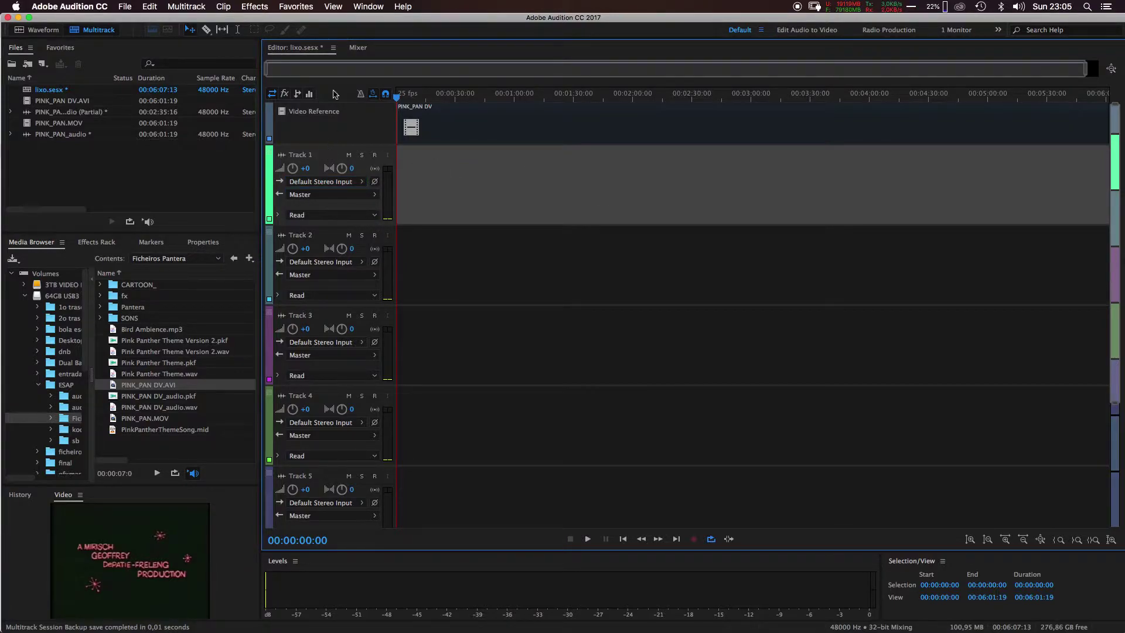
# Add a mono audio track directly below Track 1
pyautogui.click(152, 7)
pyautogui.moveTo(182, 8)
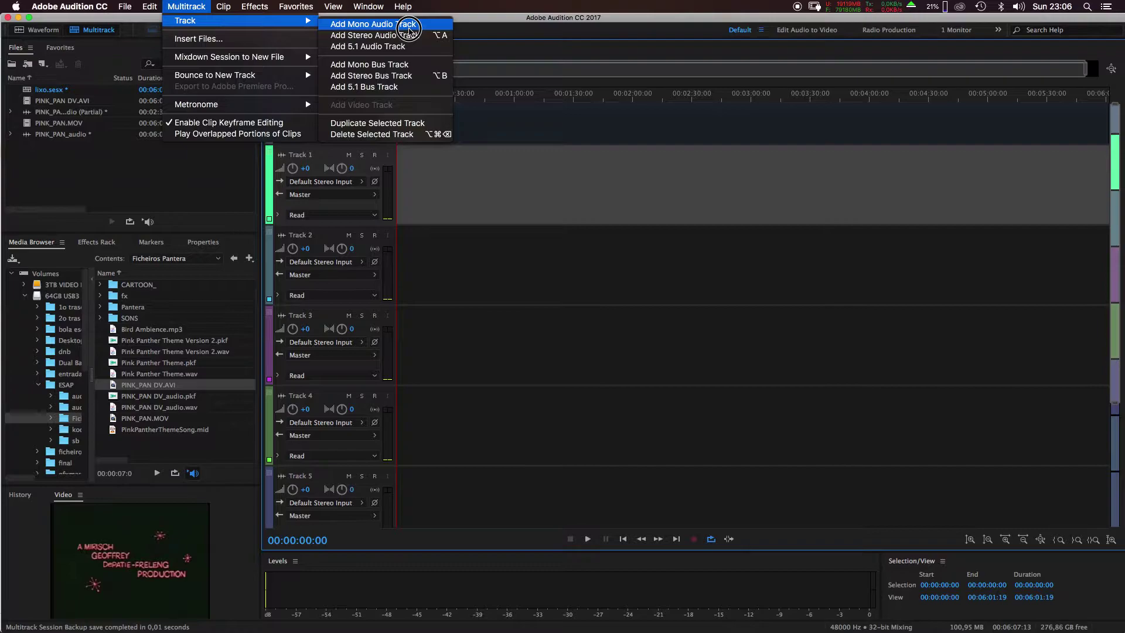
pyautogui.click(410, 47)
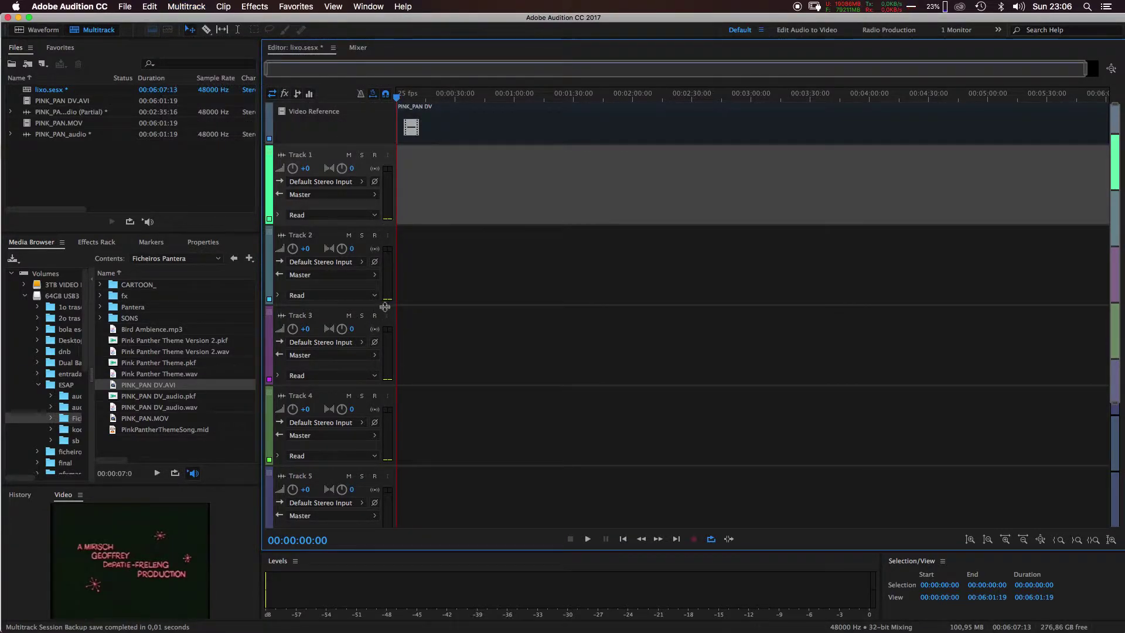
pyautogui.click(254, 6)
pyautogui.moveTo(150, 8)
pyautogui.moveTo(187, 7)
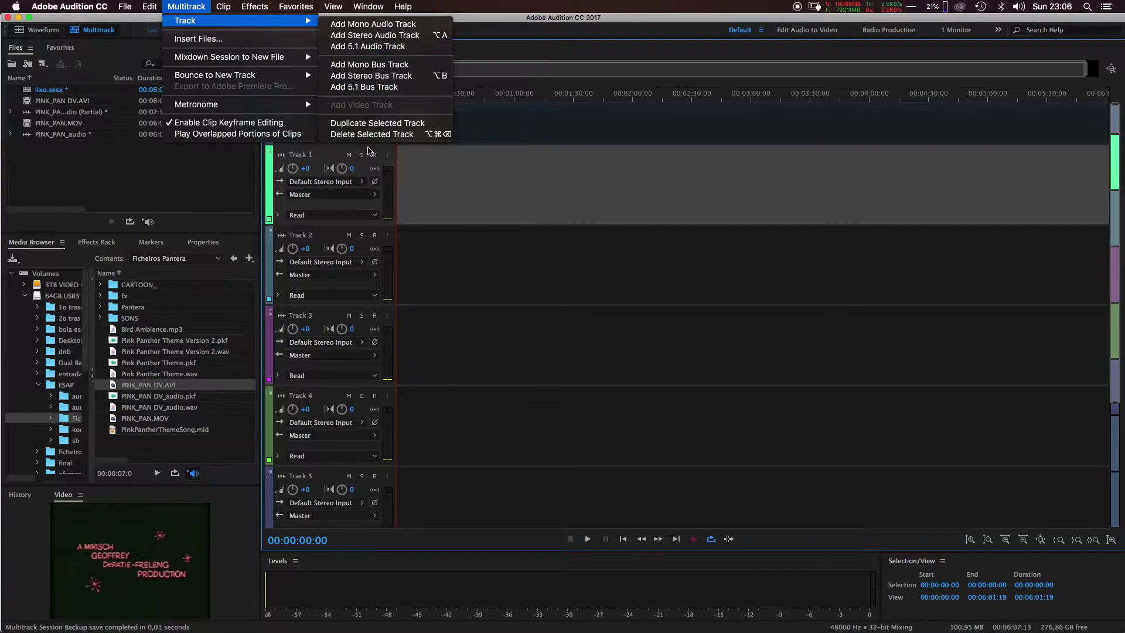
pyautogui.click(405, 24)
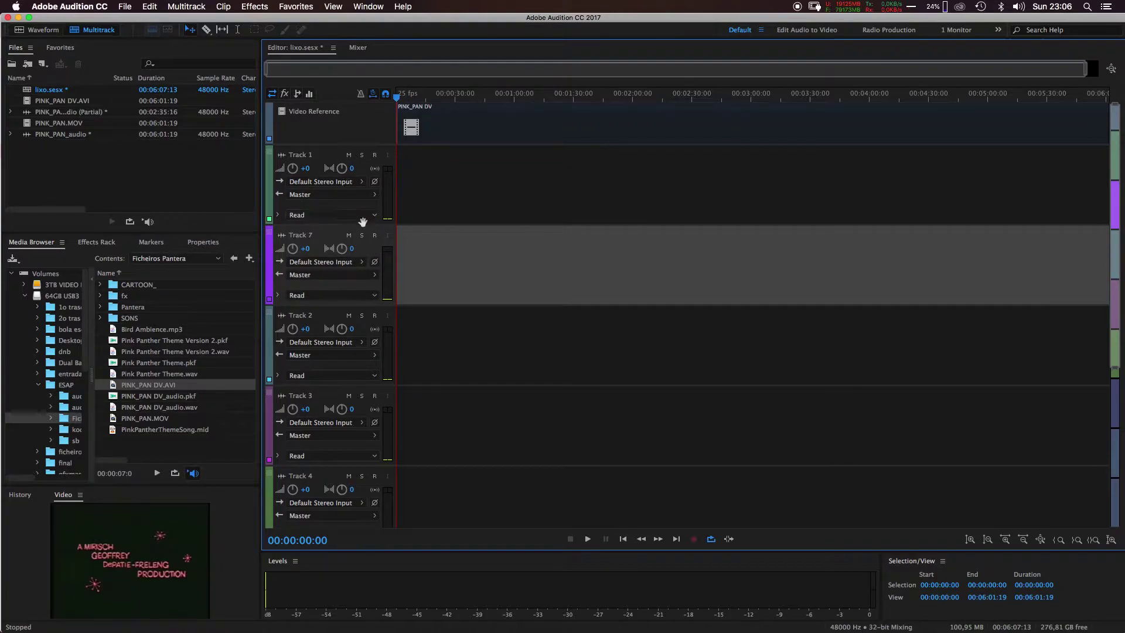
# Lower the volume of Track 1 and of the new mono Track 7 to -∞
pyautogui.click(292, 176)
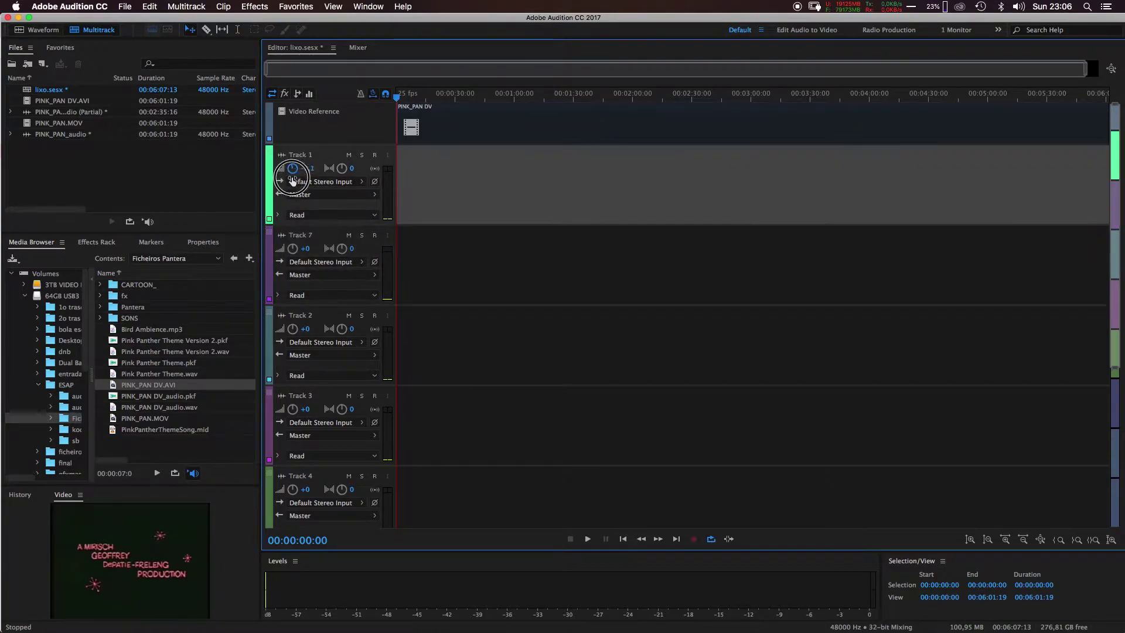
pyautogui.moveTo(293, 180); pyautogui.dragTo(271, 245)
pyautogui.click(295, 252)
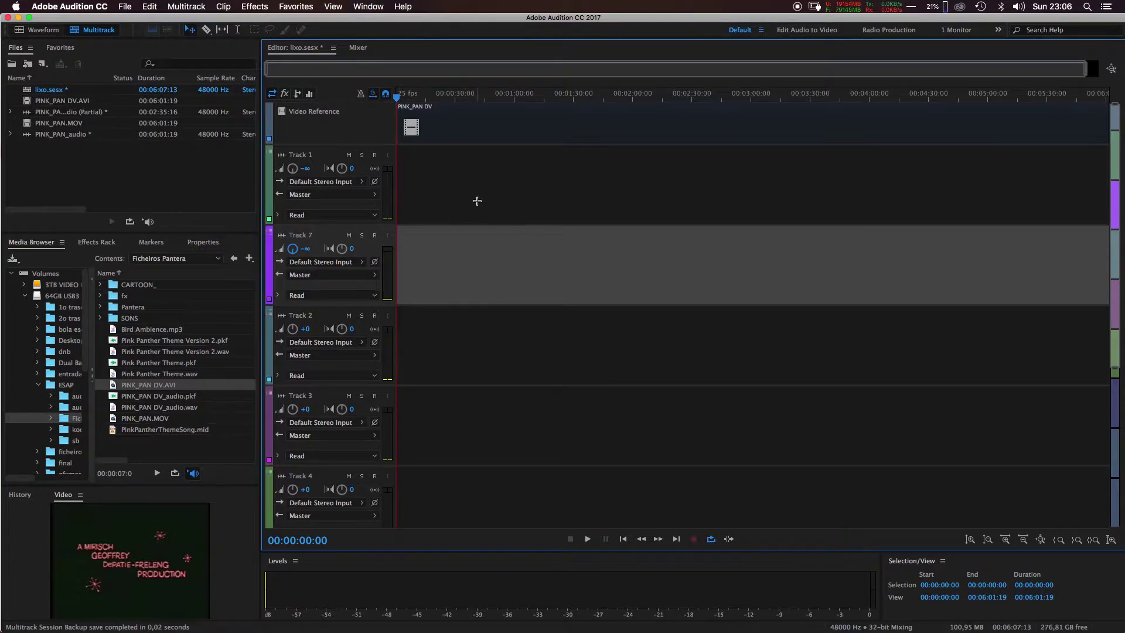
# Reset the volumes of Track 1 and Track 7 to +0
pyautogui.click(283, 176)
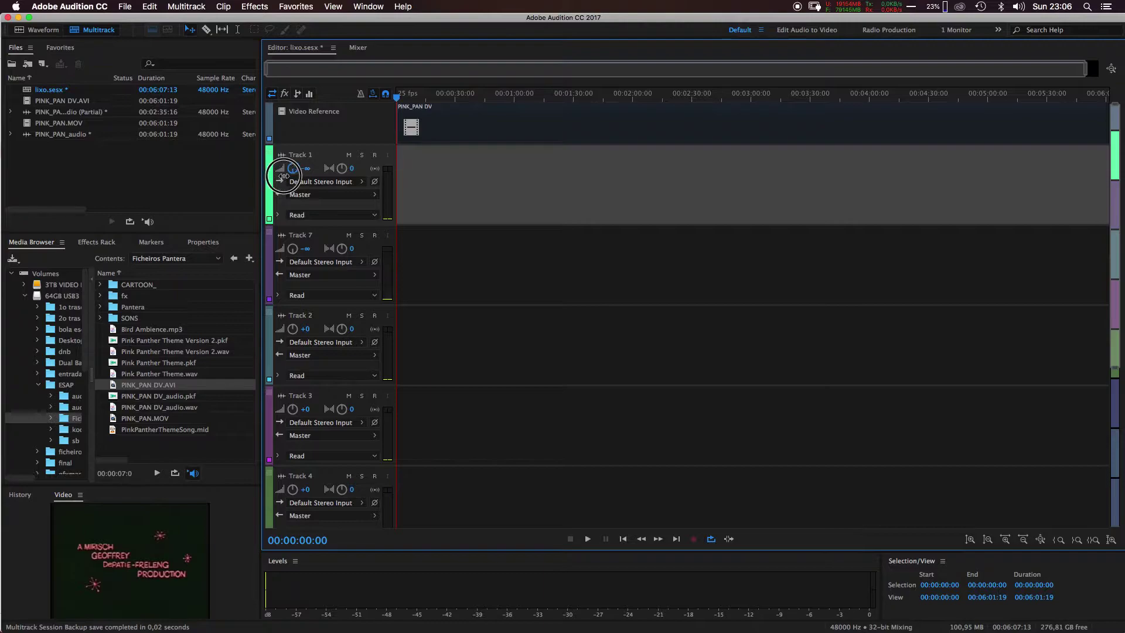
pyautogui.moveTo(292, 168); pyautogui.dragTo(323, 105)
pyautogui.keyDown('alt'); pyautogui.click(292, 169); pyautogui.keyUp('alt')
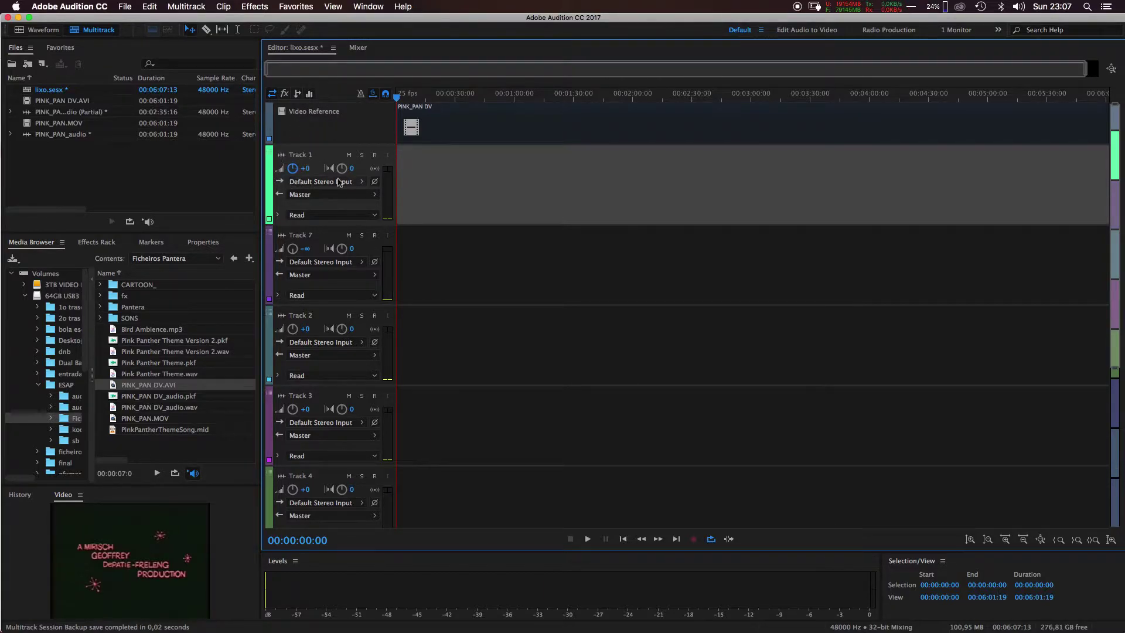
pyautogui.keyDown('alt'); pyautogui.click(292, 248); pyautogui.keyUp('alt')
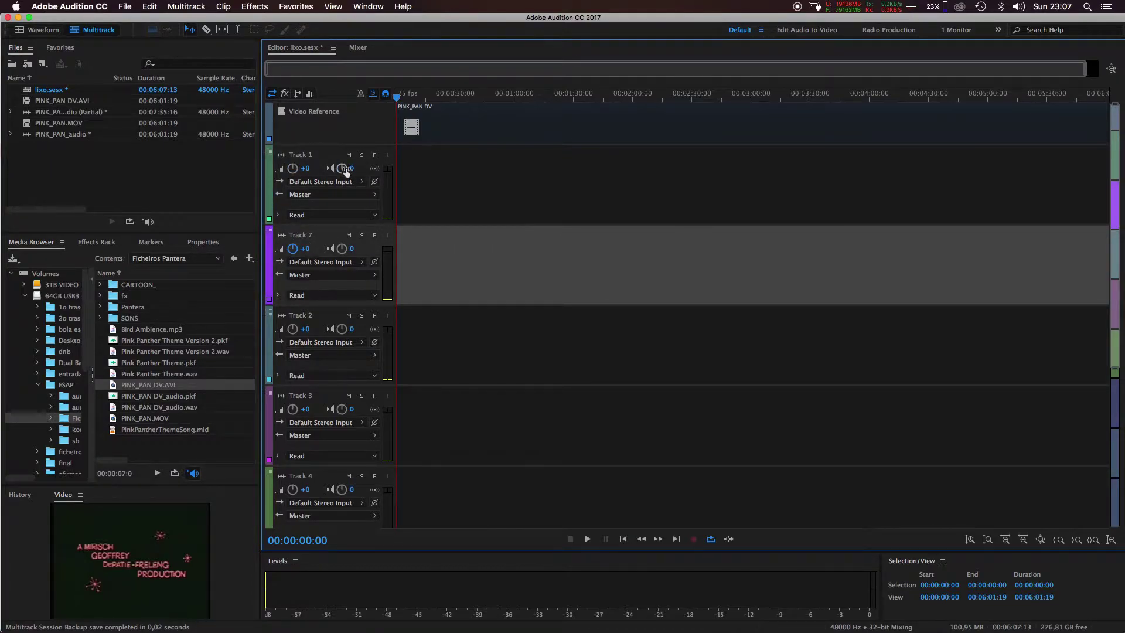
# Pan Track 7 fully left to L100 and Track 1 fully right to R100
pyautogui.moveTo(339, 170); pyautogui.dragTo(227, 436)
pyautogui.click(340, 251)
pyautogui.moveTo(340, 252); pyautogui.dragTo(286, 485)
pyautogui.moveTo(346, 172); pyautogui.dragTo(413, 67)
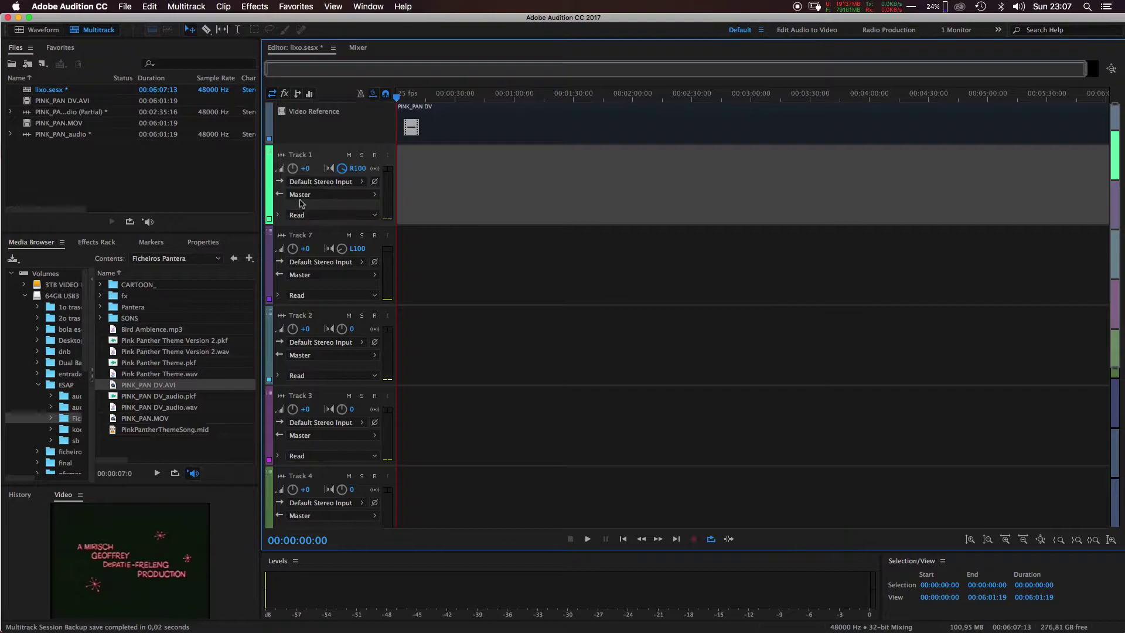
# Return the pan of both Track 1 and Track 7 to 0
pyautogui.moveTo(345, 174); pyautogui.dragTo(344, 175)
pyautogui.keyDown('alt'); pyautogui.click(344, 175); pyautogui.keyUp('alt')
pyautogui.moveTo(355, 248); pyautogui.dragTo(369, 144)
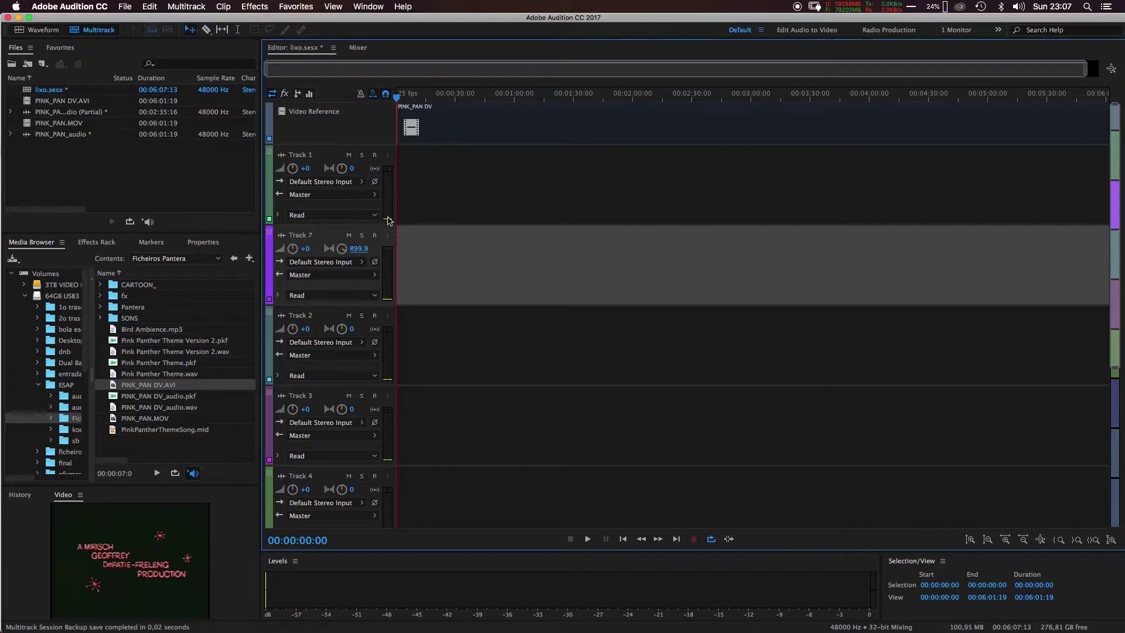
pyautogui.click(359, 249)
pyautogui.click(357, 258)
pyautogui.click(357, 254)
pyautogui.write('0')
pyautogui.press('Return')
# Look over the track channels in the Mixer, return to the Editor and reselect Track 1
pyautogui.hotkey('alt', '2')
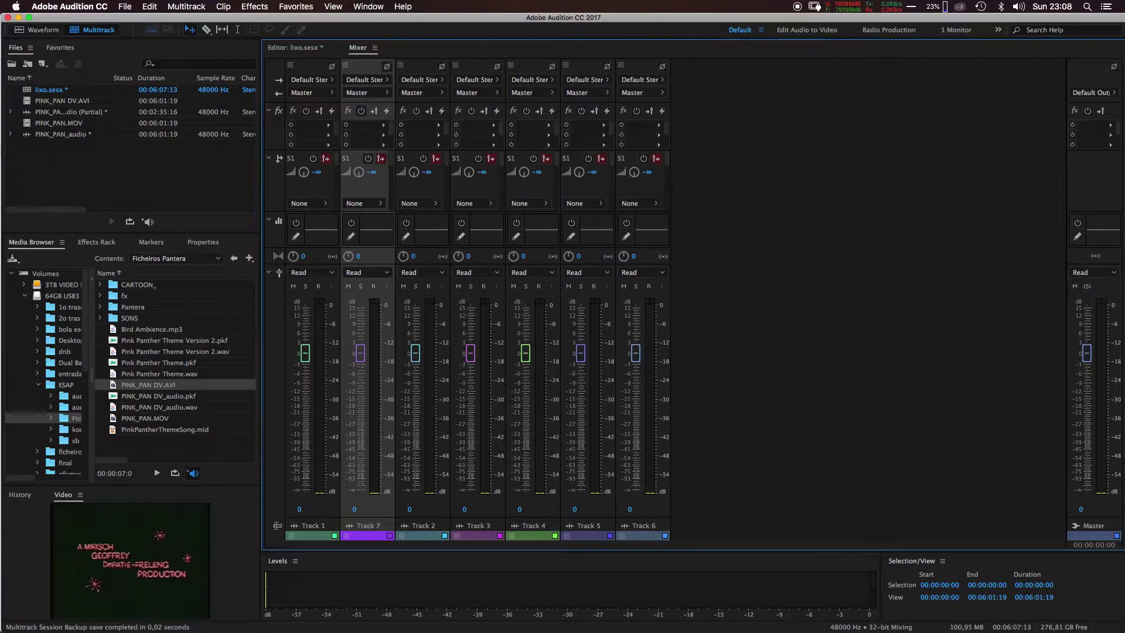
pyautogui.hotkey('alt', '1')
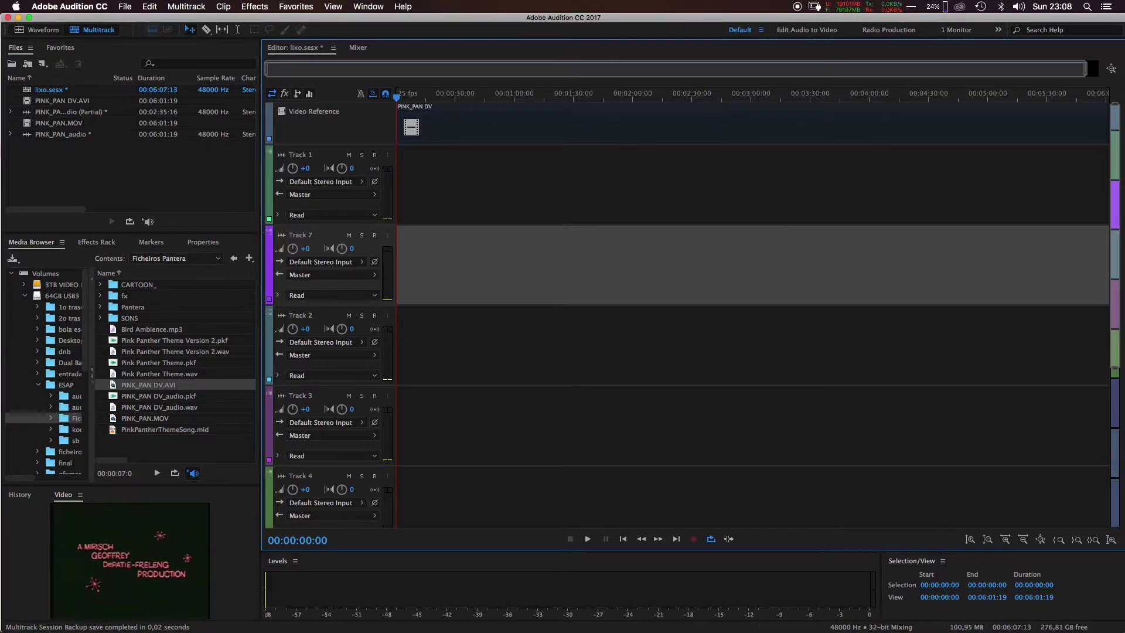
pyautogui.click(301, 155)
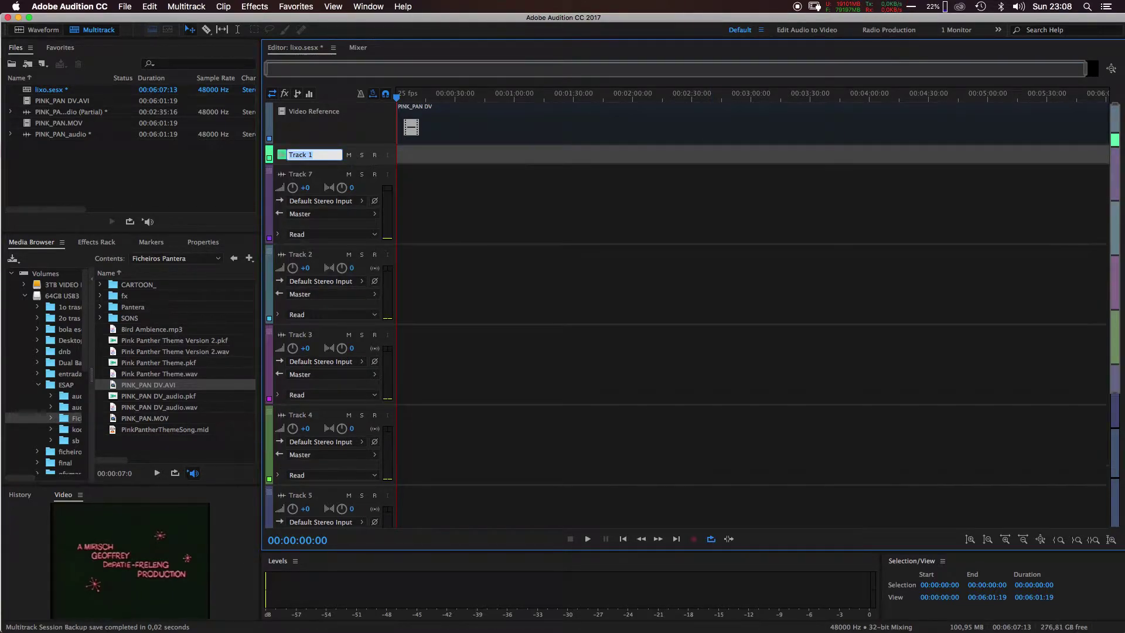
pyautogui.click(692, 205)
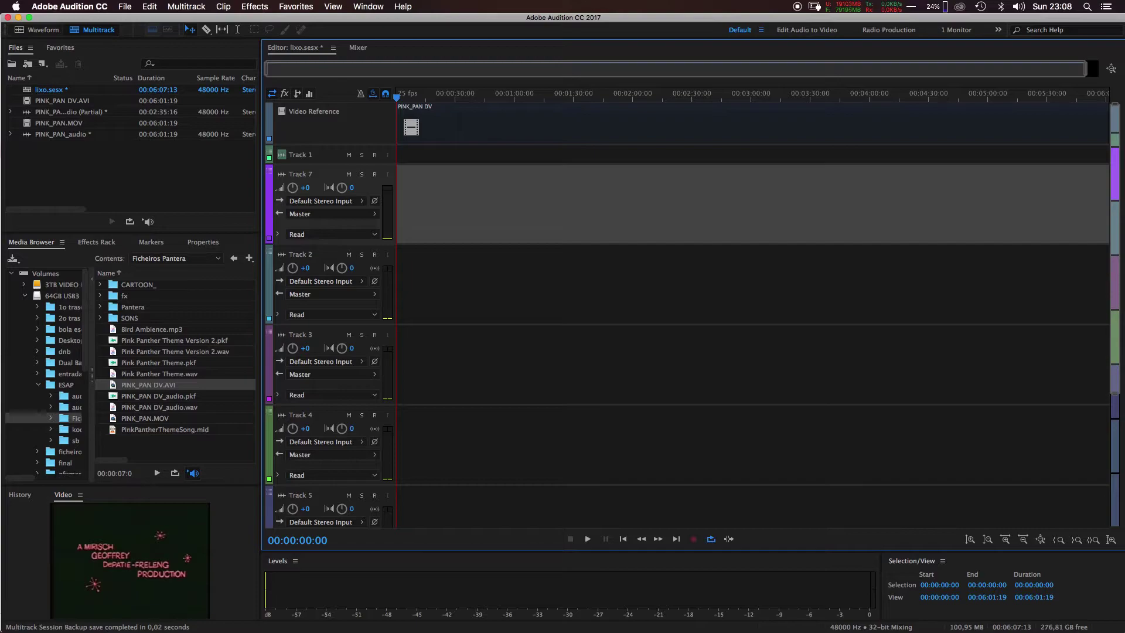
pyautogui.click(692, 154)
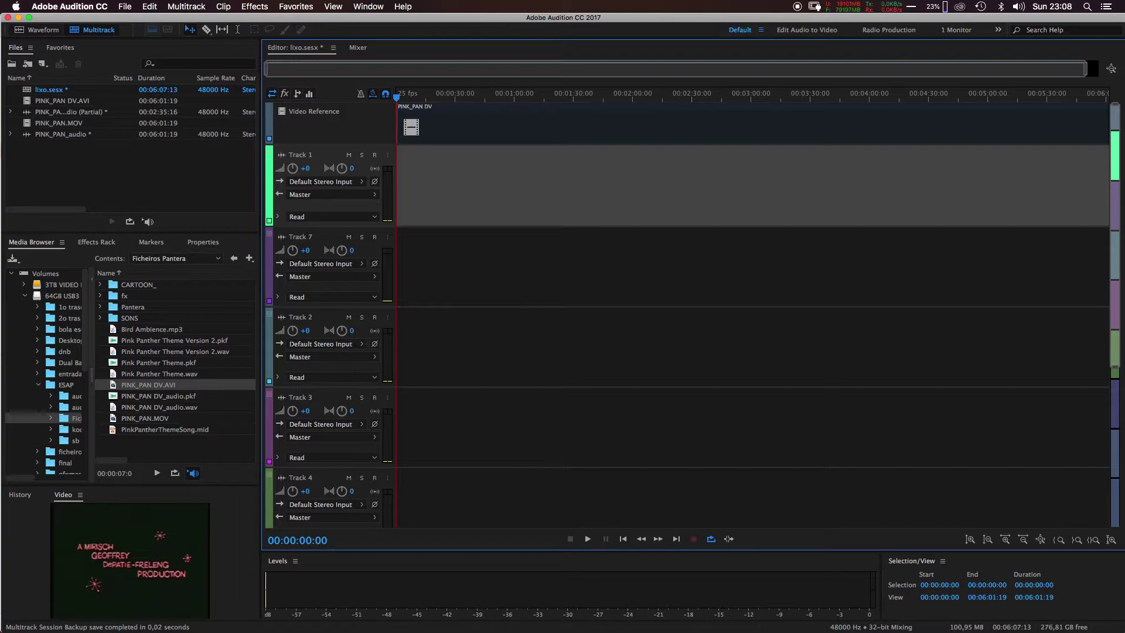
# Insert Bird Ambience.mp3 on Track 1 just before the one-minute mark and play the session from about 1:07
pyautogui.moveTo(152, 329); pyautogui.dragTo(510, 176)
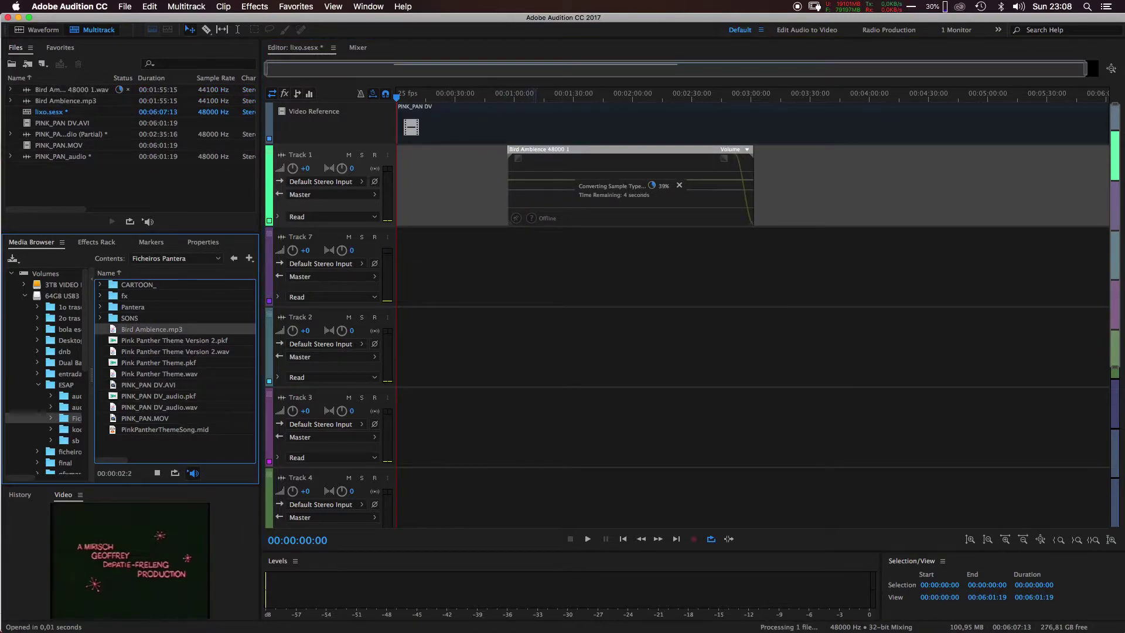
pyautogui.press('space')
pyautogui.click(527, 96)
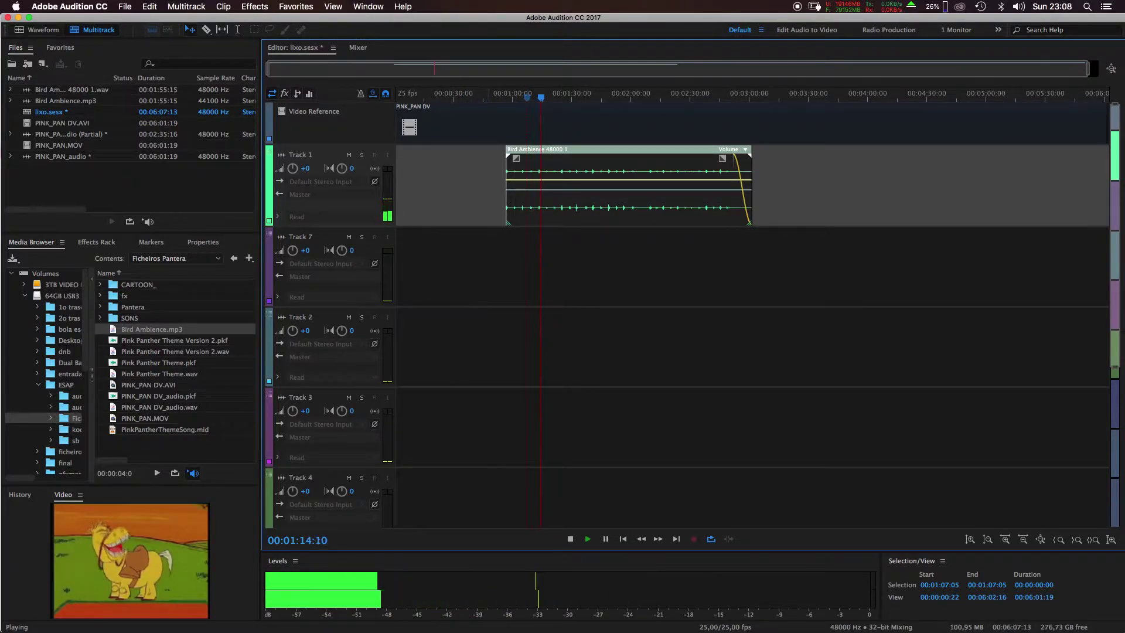
pyautogui.press('space')
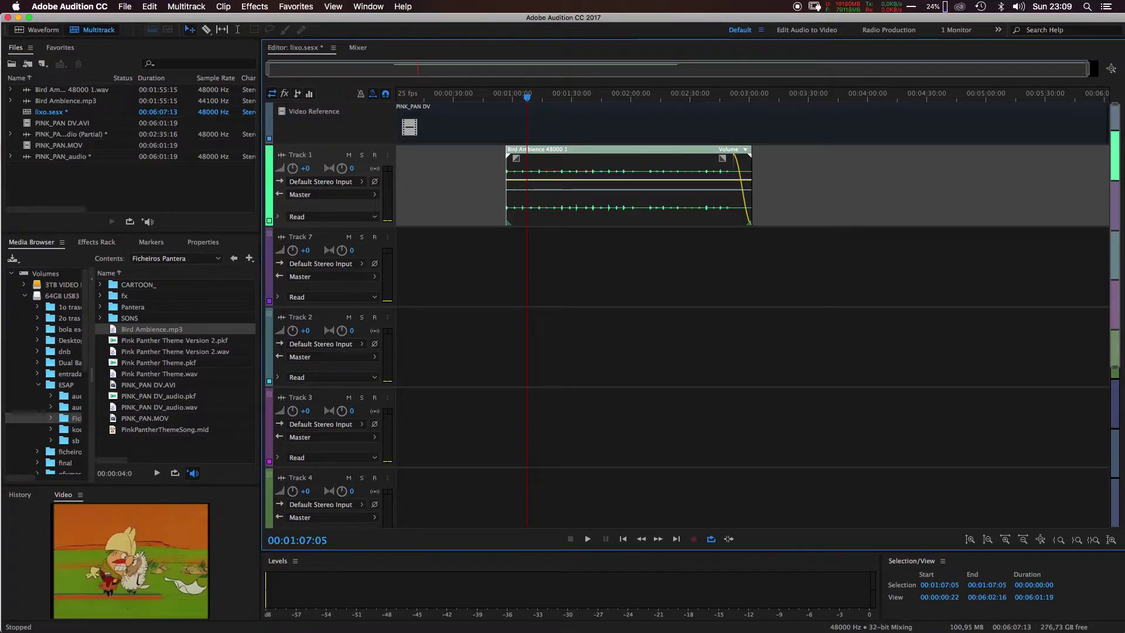
# Compare the Mixer with the Editor and examine Track 1's mono input choices in the Mixer
pyautogui.hotkey('alt', '2')
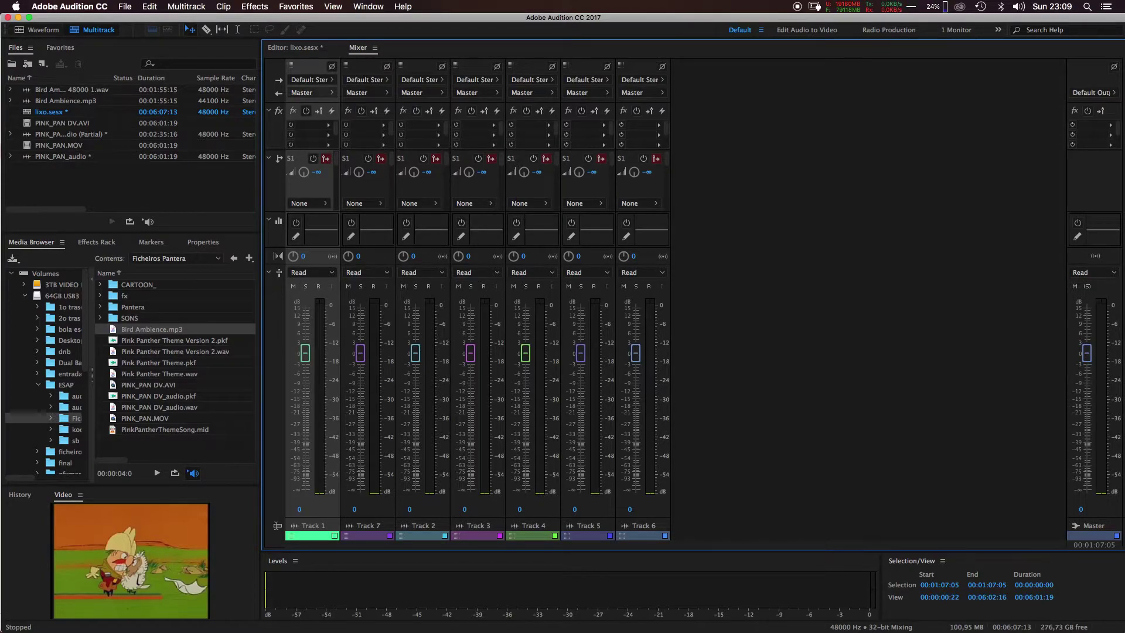
pyautogui.hotkey('alt', '1')
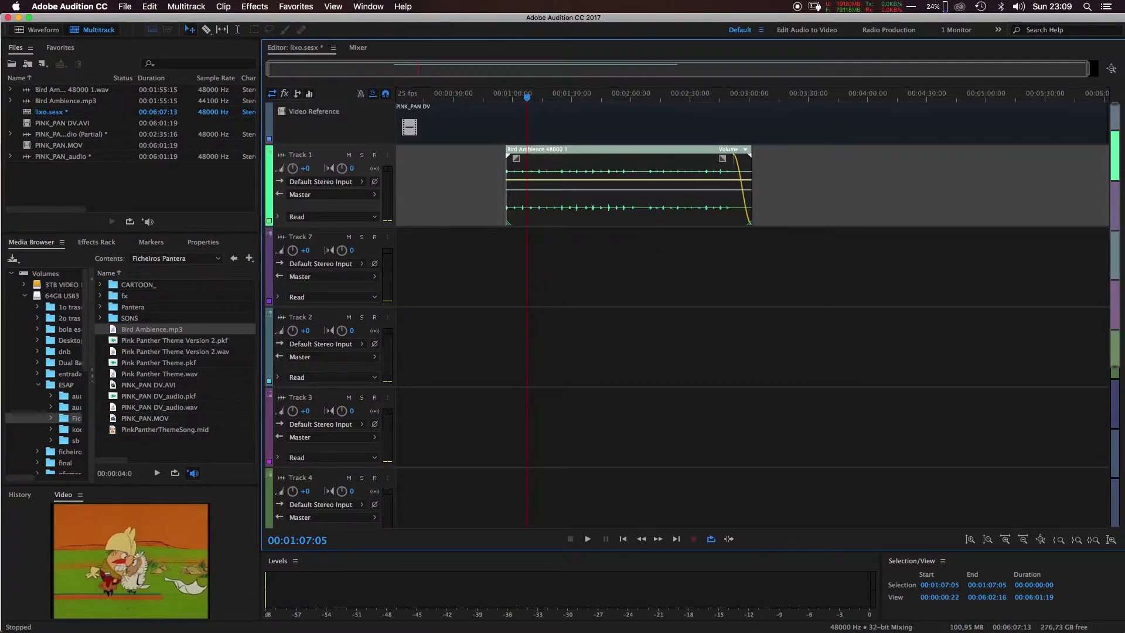
pyautogui.hotkey('alt', '2')
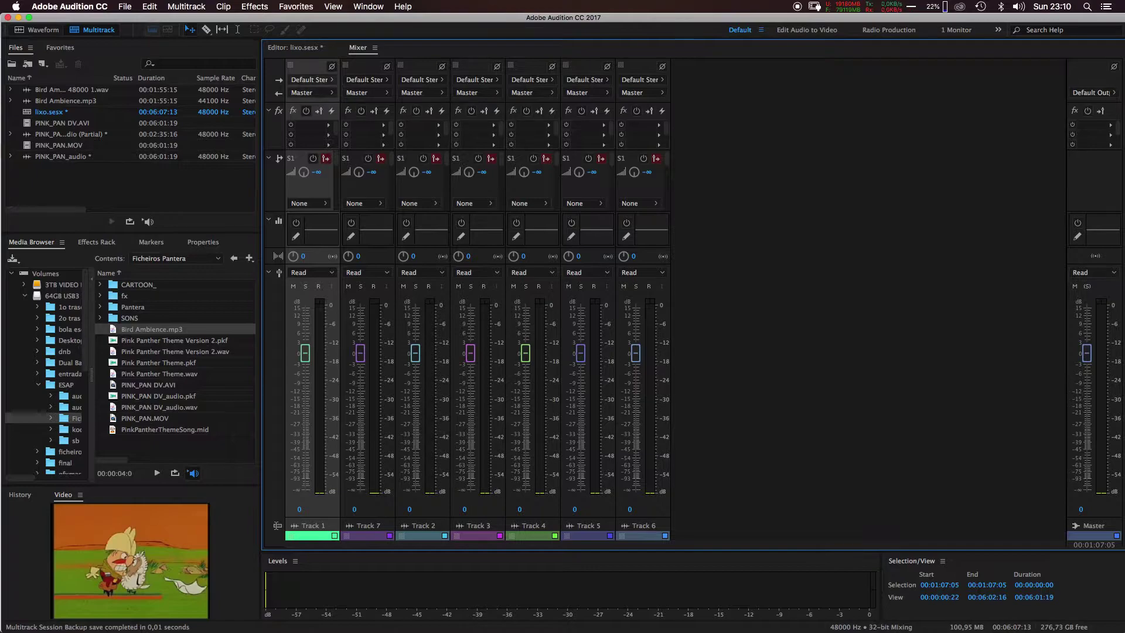
pyautogui.click(309, 79)
pyautogui.moveTo(361, 103)
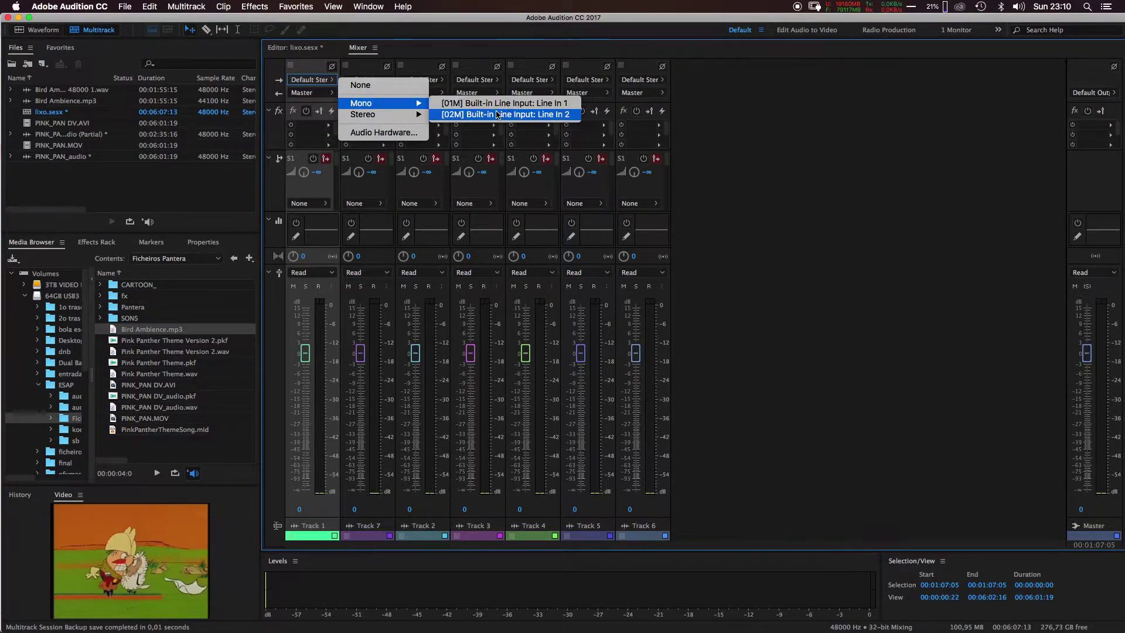
pyautogui.click(450, 47)
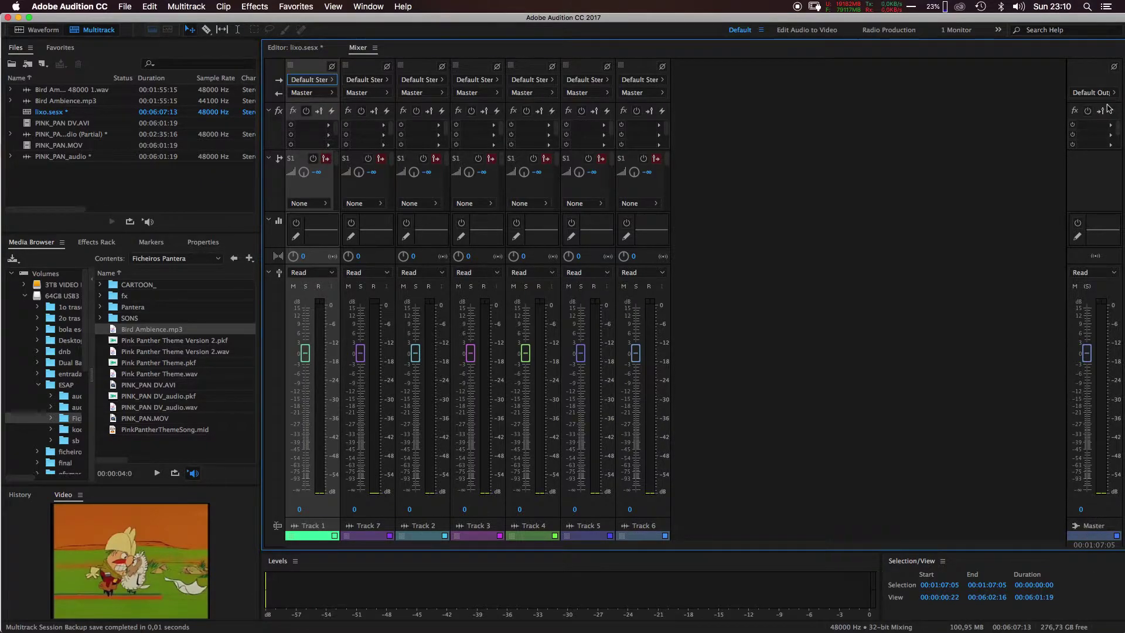
# Examine the stereo output choices of the Master channel
pyautogui.click(1094, 93)
pyautogui.moveTo(1060, 131)
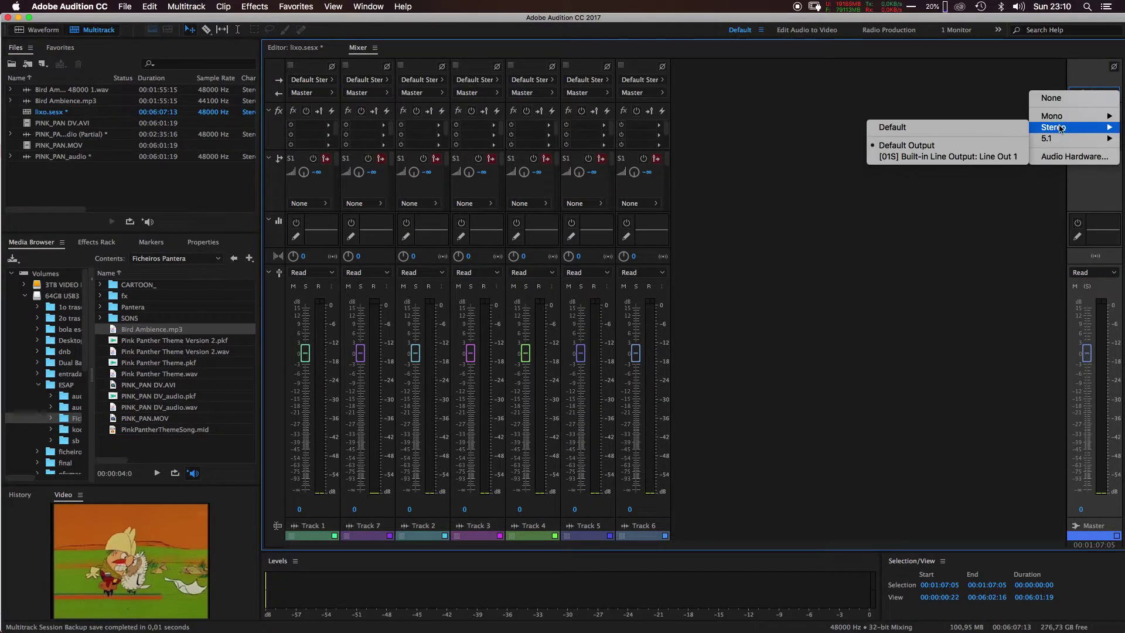
pyautogui.click(814, 225)
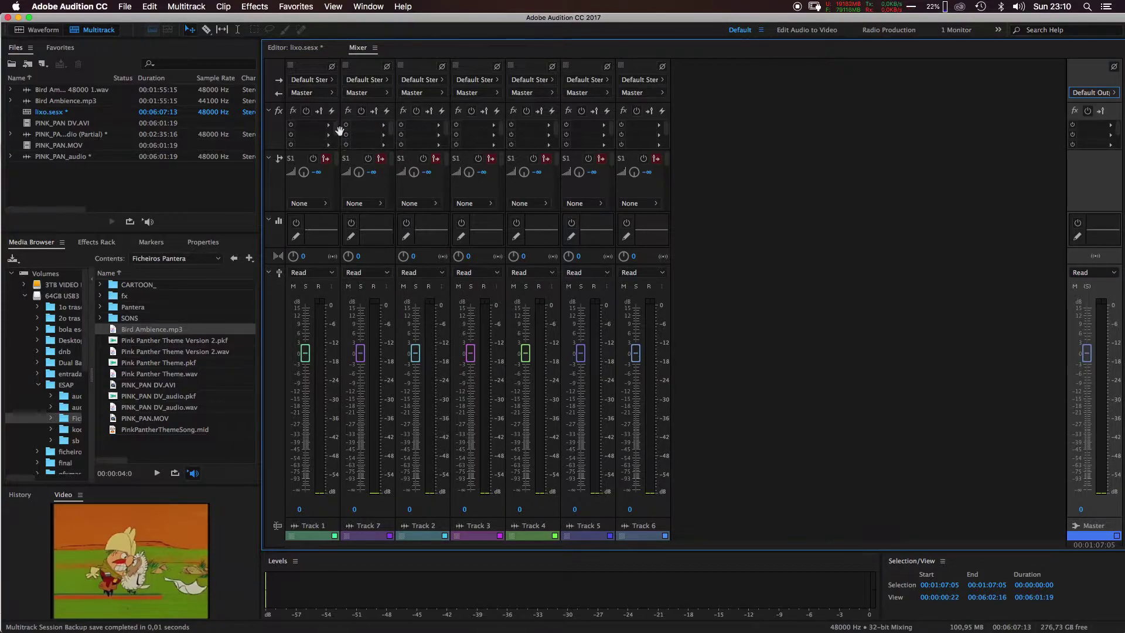
# Return to the Editor and check the input choices of Track 3
pyautogui.click(302, 49)
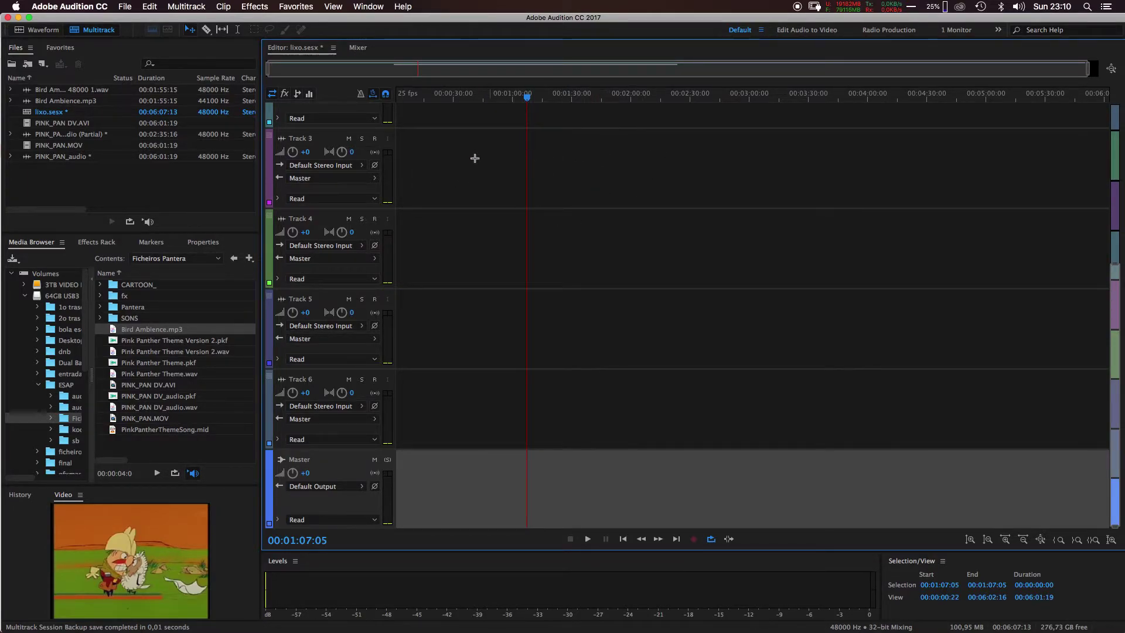
pyautogui.click(317, 168)
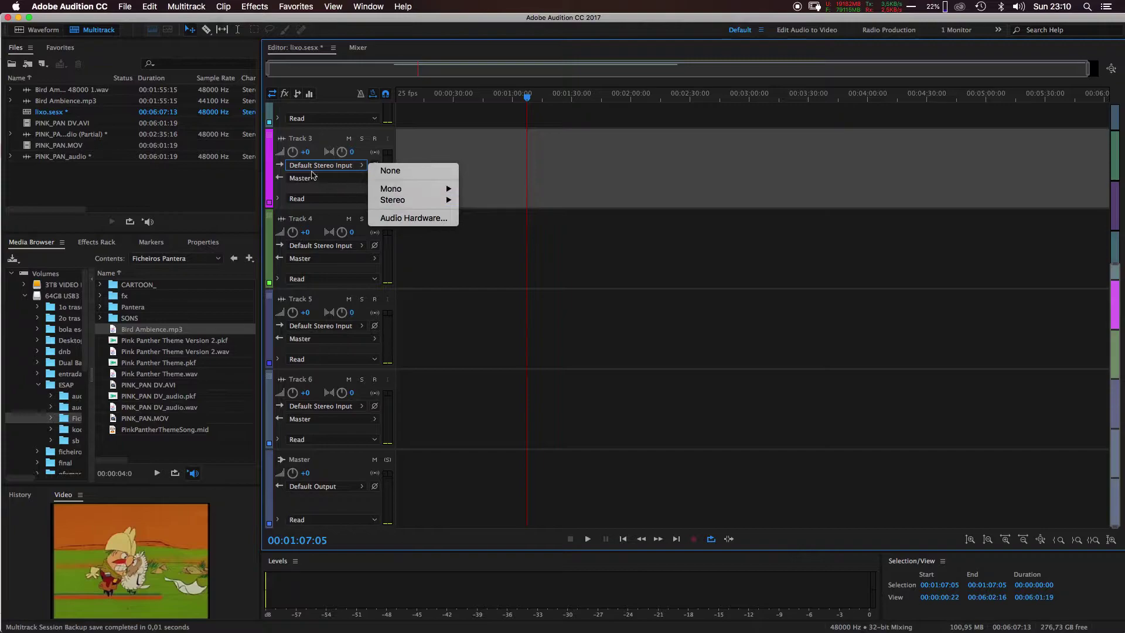
pyautogui.press('Escape')
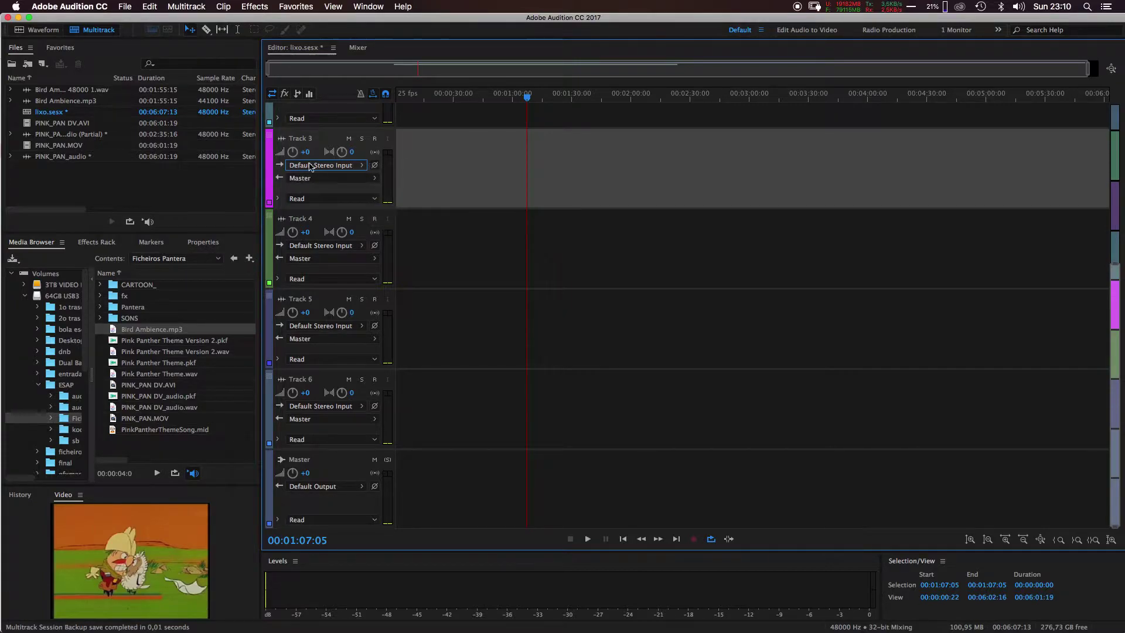
# Compare Track 3's controls in the Mixer with those in the Editor, finishing in the Mixer
pyautogui.click(358, 47)
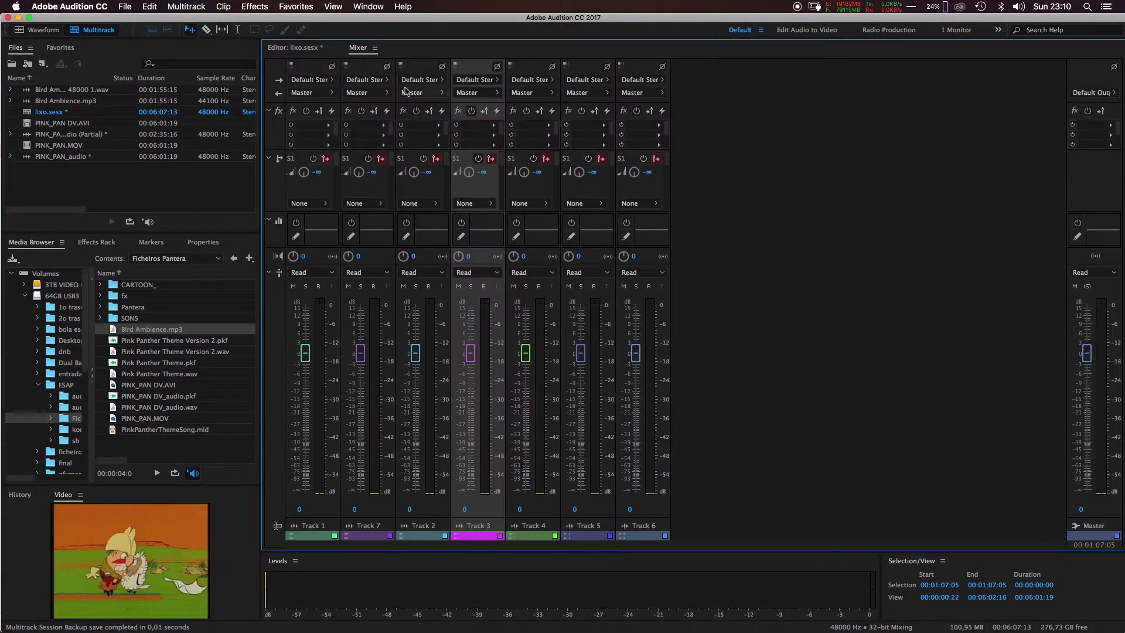
pyautogui.click(296, 49)
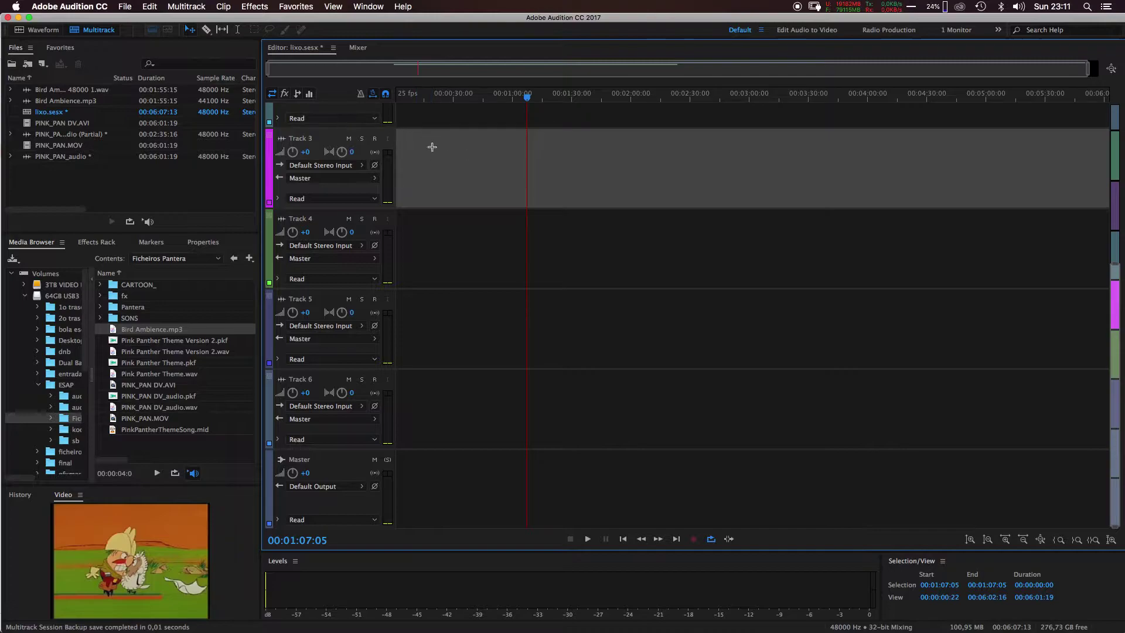
pyautogui.click(358, 48)
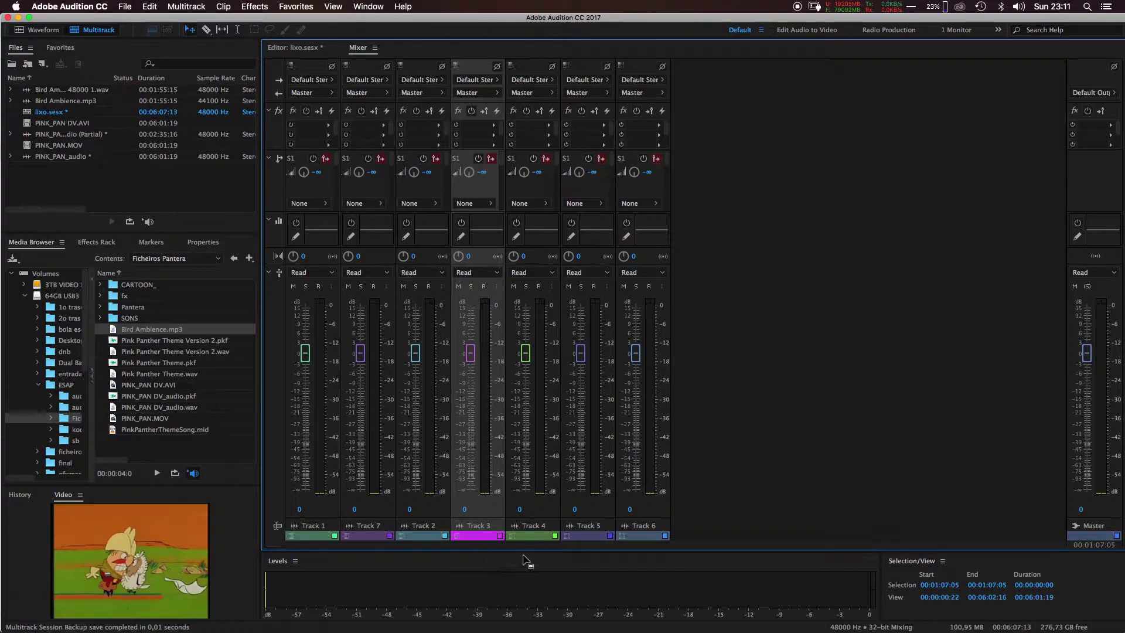
# Lower Track 3's volume fader all the way down in the Mixer, reset it to 0 dB and go back to the Editor
pyautogui.moveTo(471, 353); pyautogui.dragTo(508, 546)
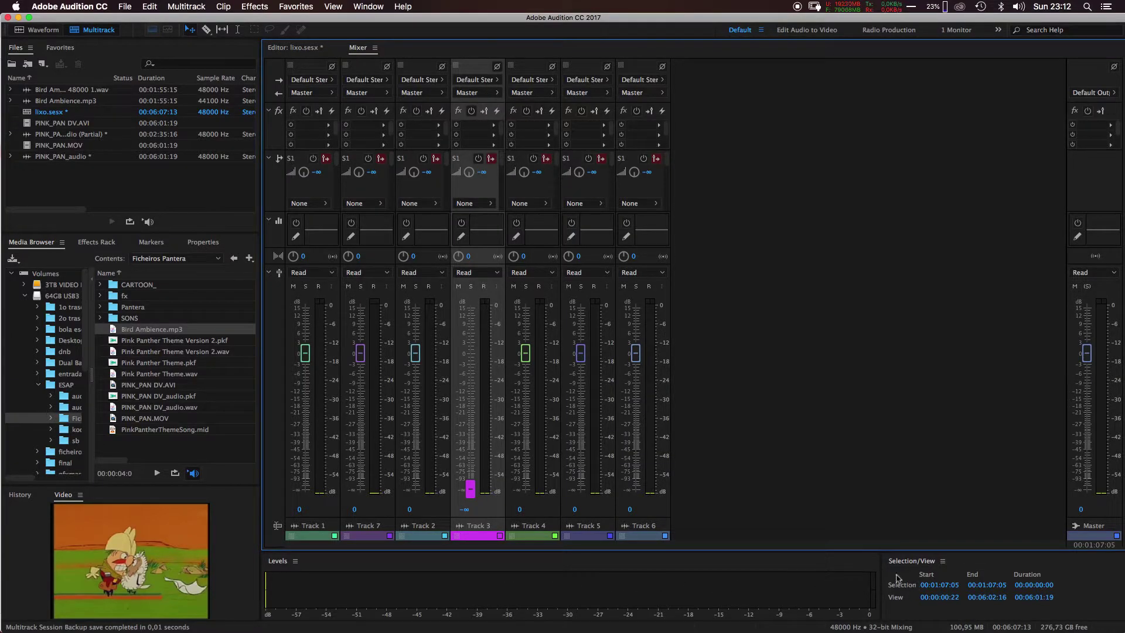
pyautogui.keyDown('alt'); pyautogui.click(470, 486); pyautogui.keyUp('alt')
pyautogui.click(307, 48)
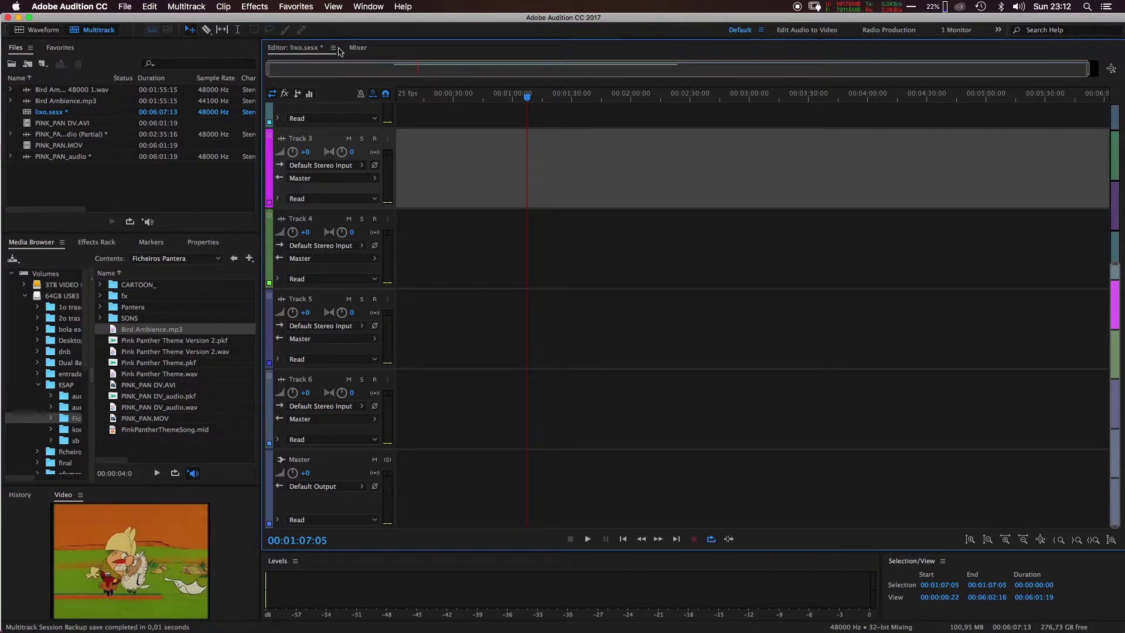
# In the Mixer, toggle Track 3's mute on and off and solo Tracks 3, 4 and 5
pyautogui.click(358, 50)
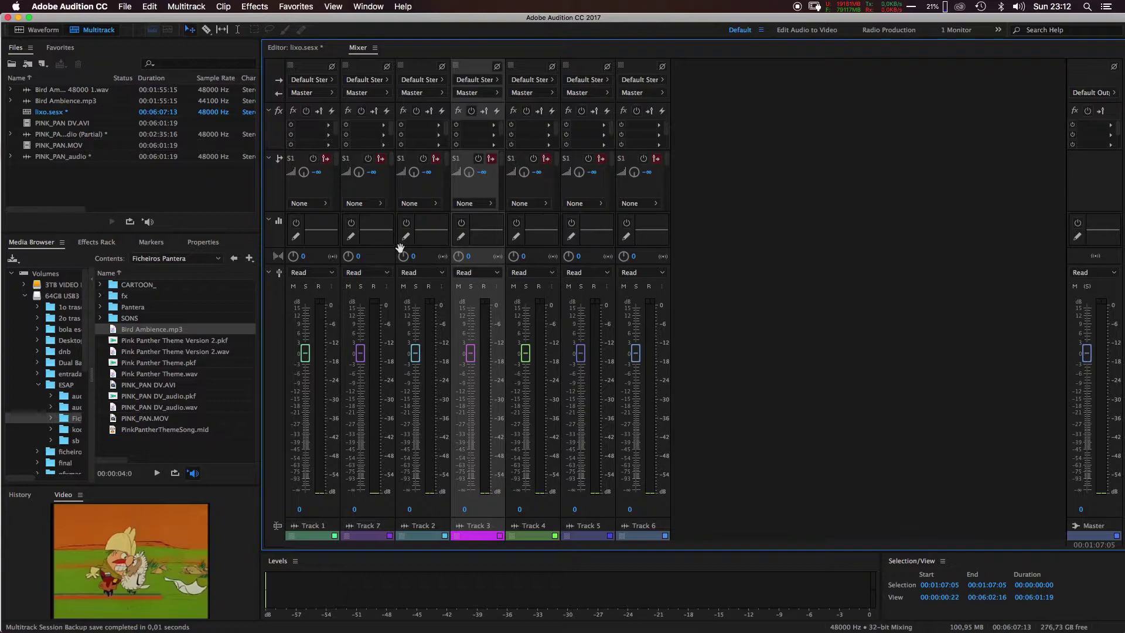
pyautogui.click(457, 286)
pyautogui.click(461, 286)
pyautogui.click(471, 286)
pyautogui.click(526, 286)
pyautogui.click(581, 286)
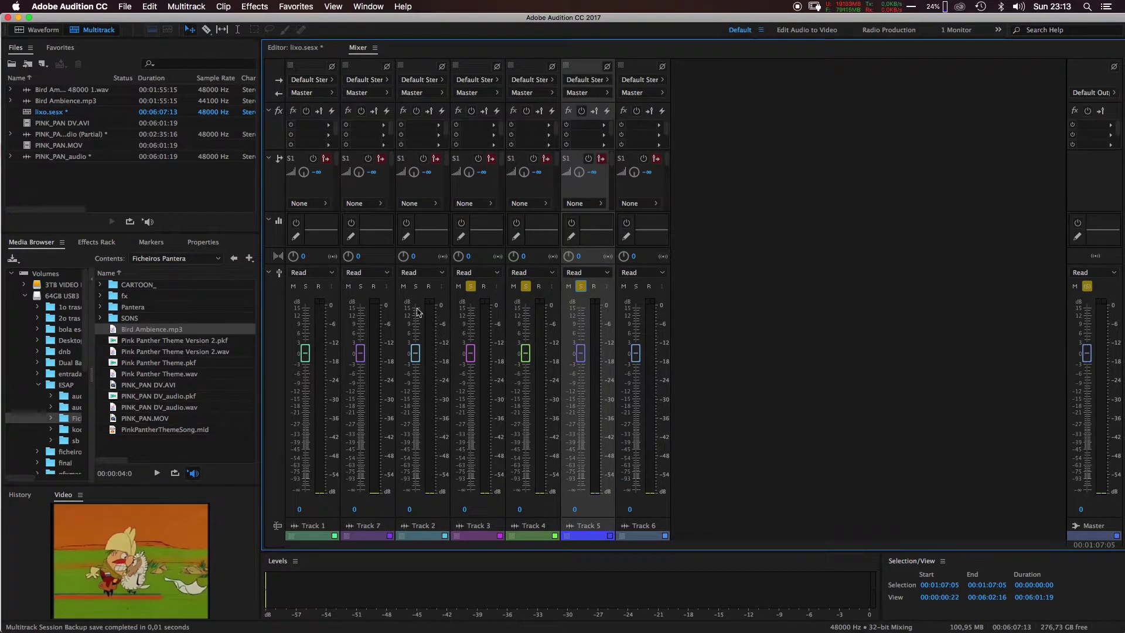
# Toggle Track 4's mute on and off several times, leaving the track unmuted
pyautogui.click(514, 286)
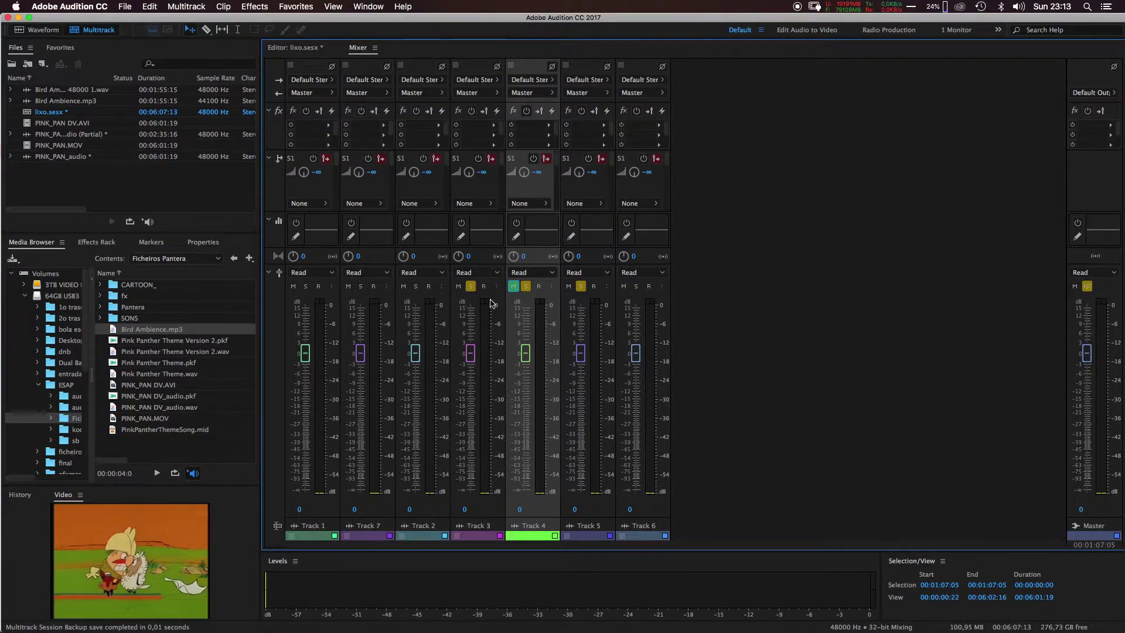
pyautogui.click(514, 287)
pyautogui.click(513, 286)
pyautogui.click(513, 287)
pyautogui.click(513, 286)
pyautogui.click(513, 287)
# Turn off solo on Tracks 4, 5 and 3
pyautogui.click(526, 287)
pyautogui.click(580, 287)
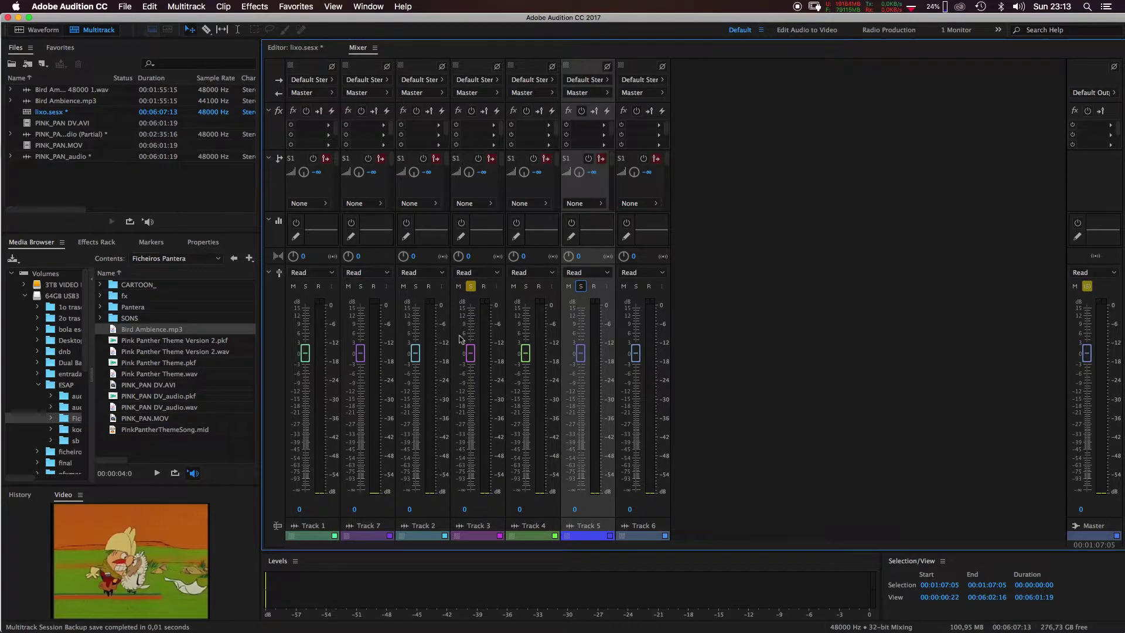
pyautogui.click(474, 286)
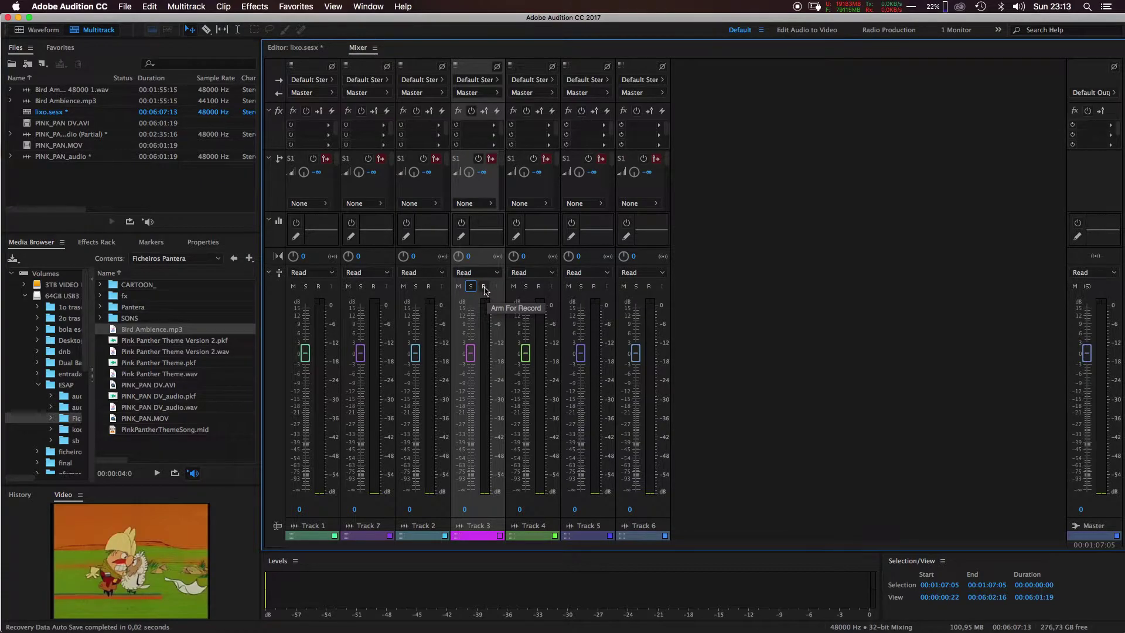
# Alternate between the Editor and the Mixer to match Track 3's header with its channel strip, finishing in the Editor
pyautogui.click(296, 47)
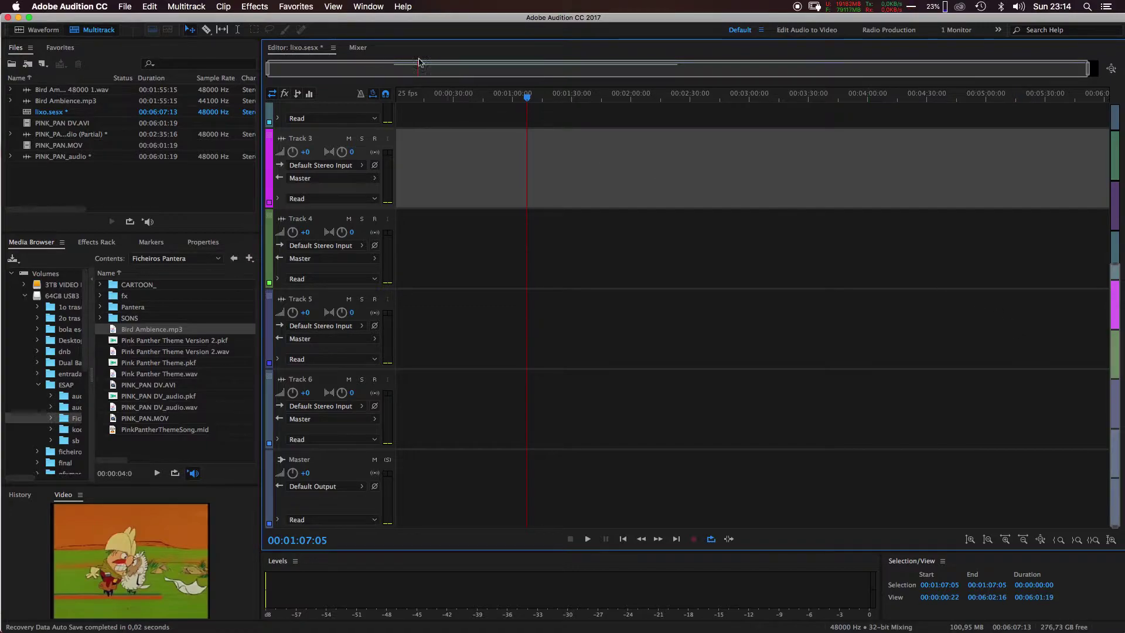
pyautogui.click(358, 47)
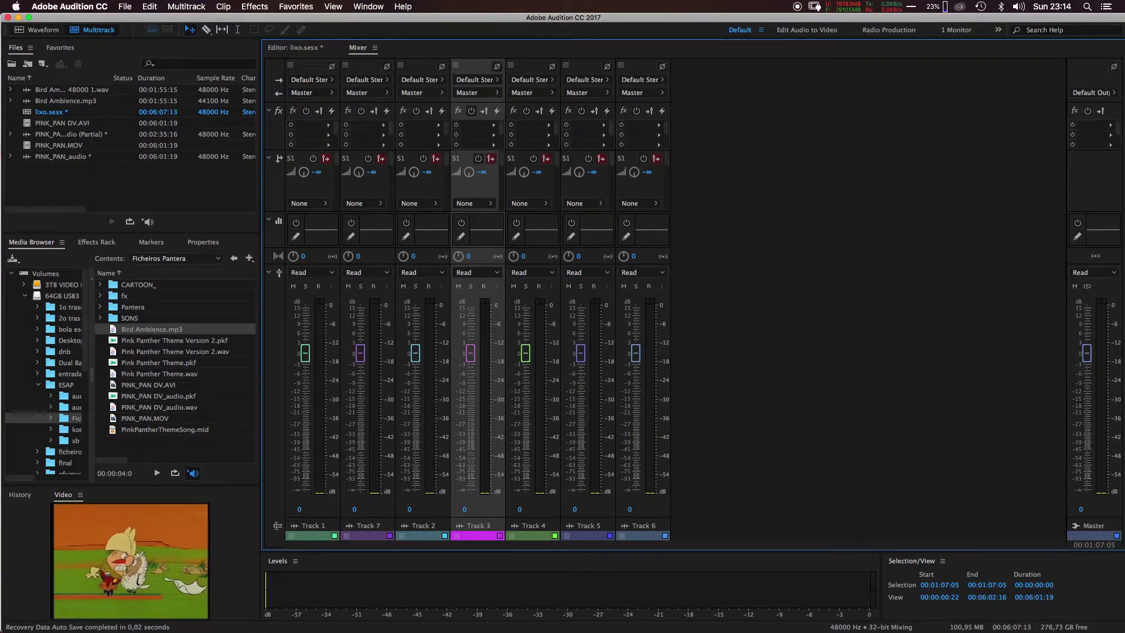
pyautogui.click(489, 529)
pyautogui.click(290, 49)
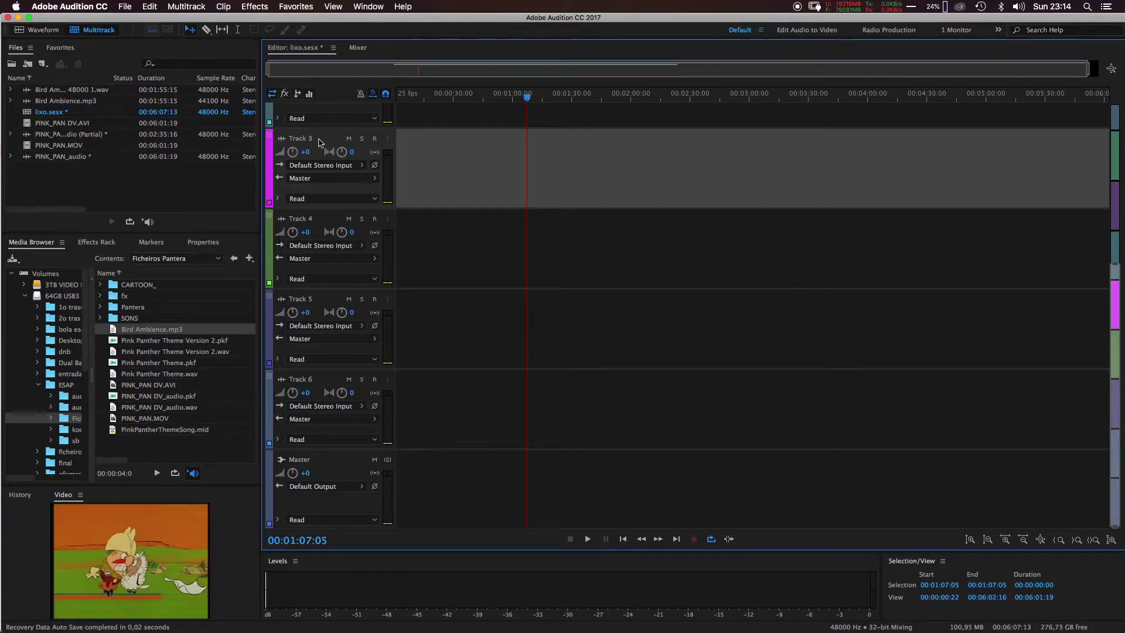
pyautogui.click(353, 51)
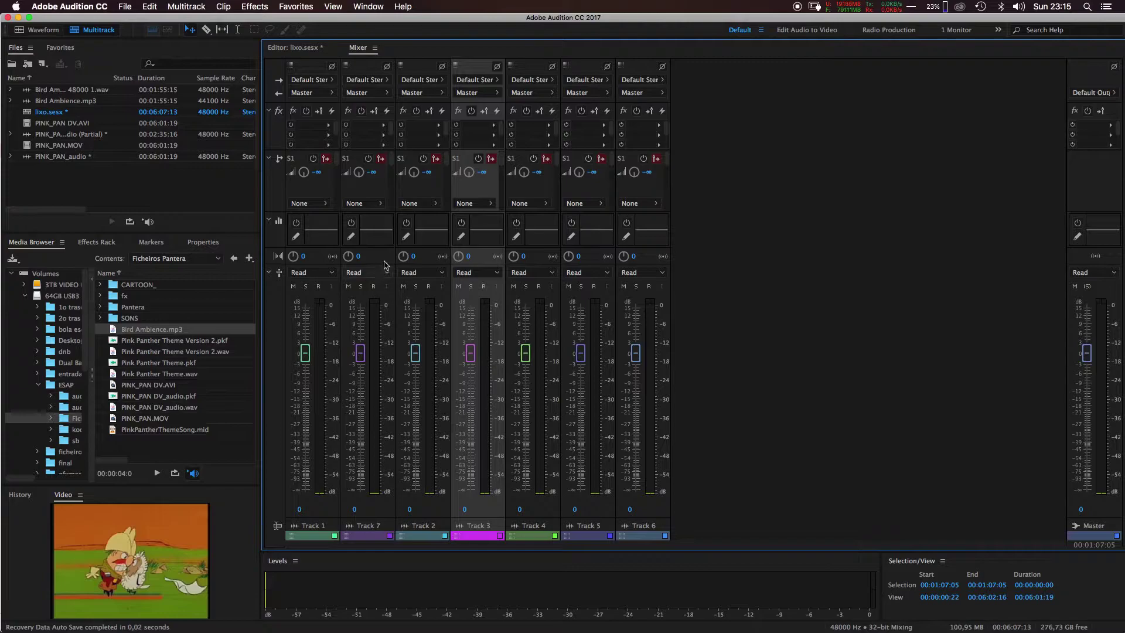
pyautogui.click(298, 51)
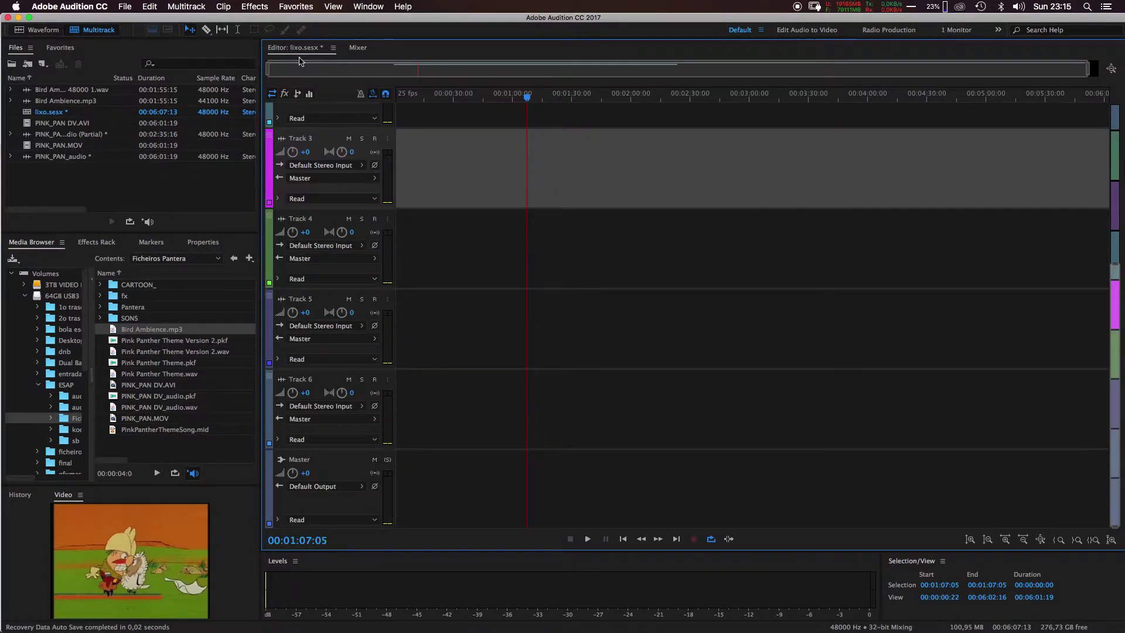
# Switch to Chrome and open a new browser window
pyautogui.press('super+Tab')
pyautogui.press('super+Tab')
pyautogui.press('super+Tab')
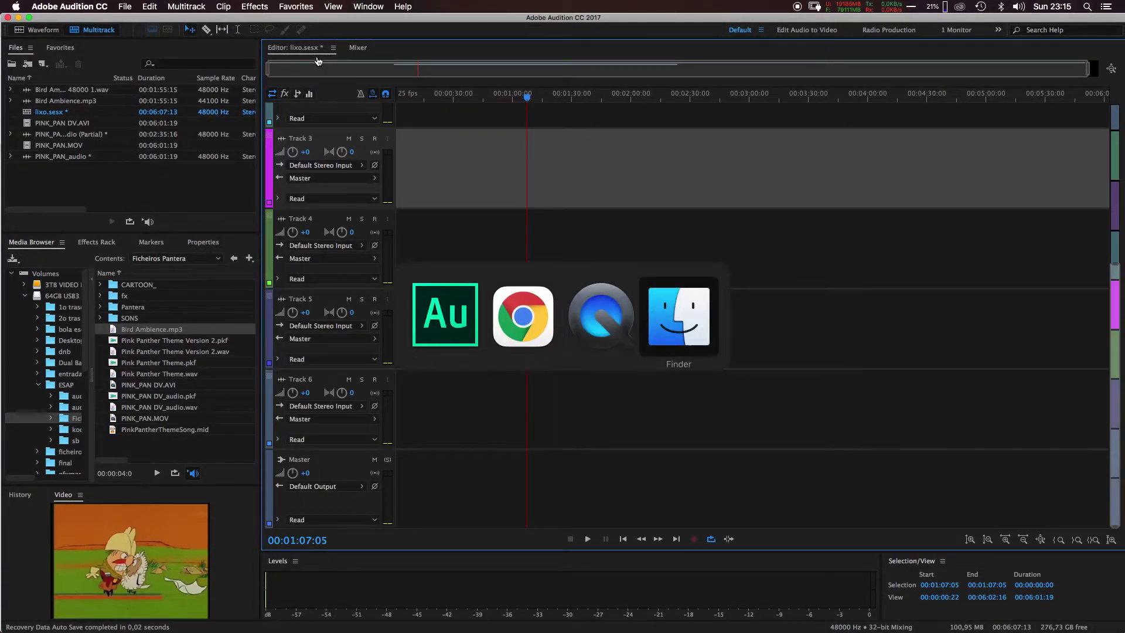
pyautogui.press('super+Tab')
pyautogui.press('super+Tab')
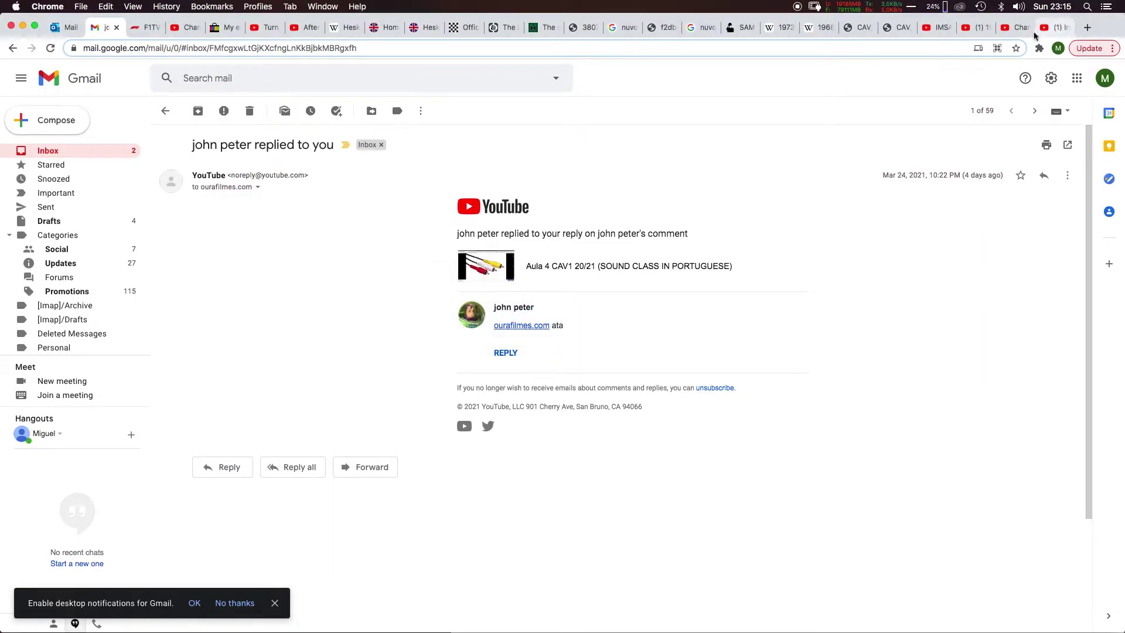
pyautogui.press('super+n')
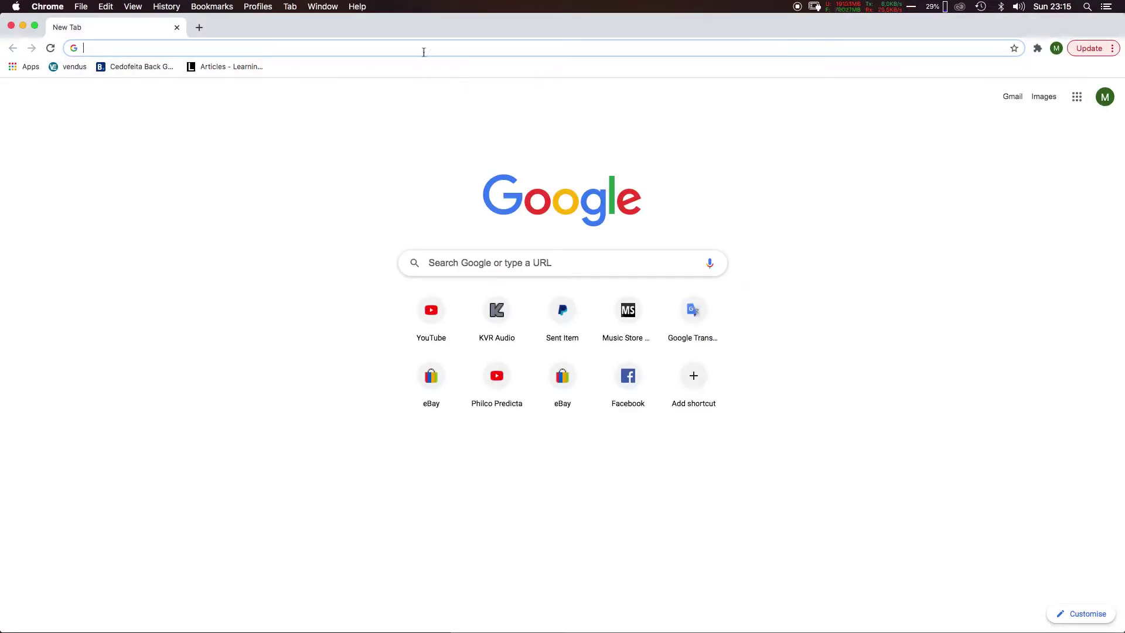
# Search Google for "revox b77", show the image results and enlarge the Catawiki REVOX B77 MK-II photo
pyautogui.click(154, 47)
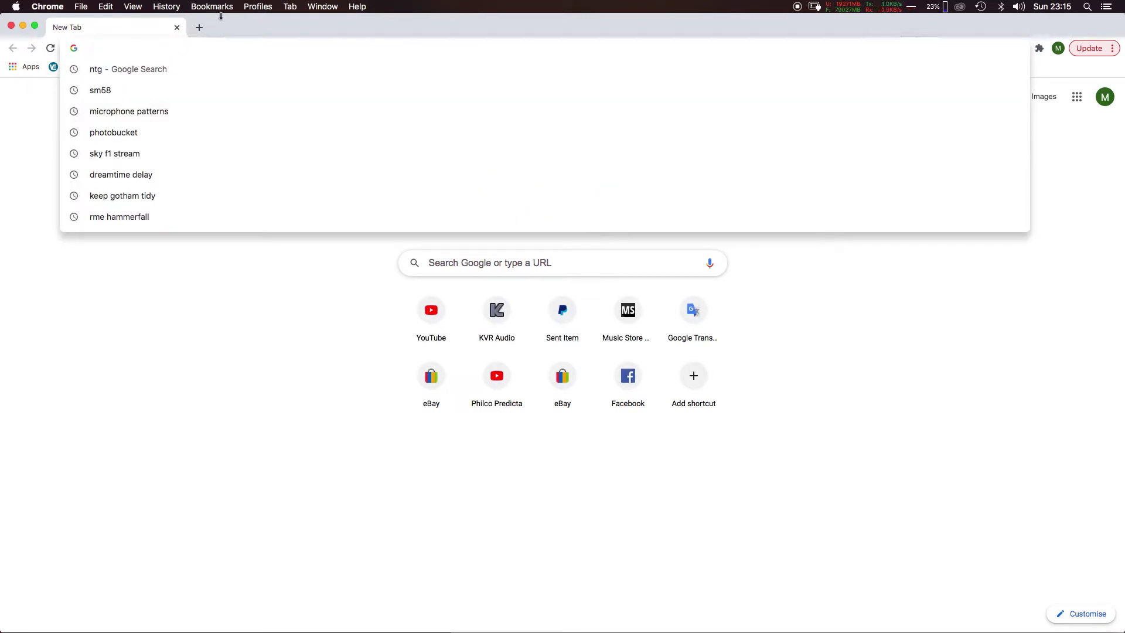
pyautogui.write('revox b7')
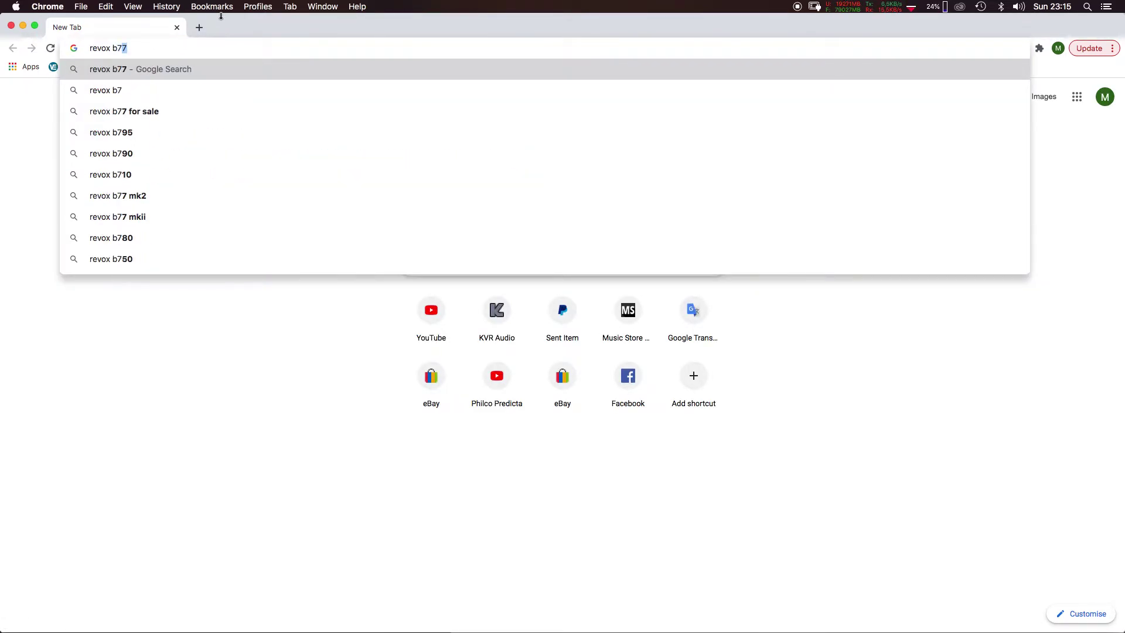
pyautogui.press('Return')
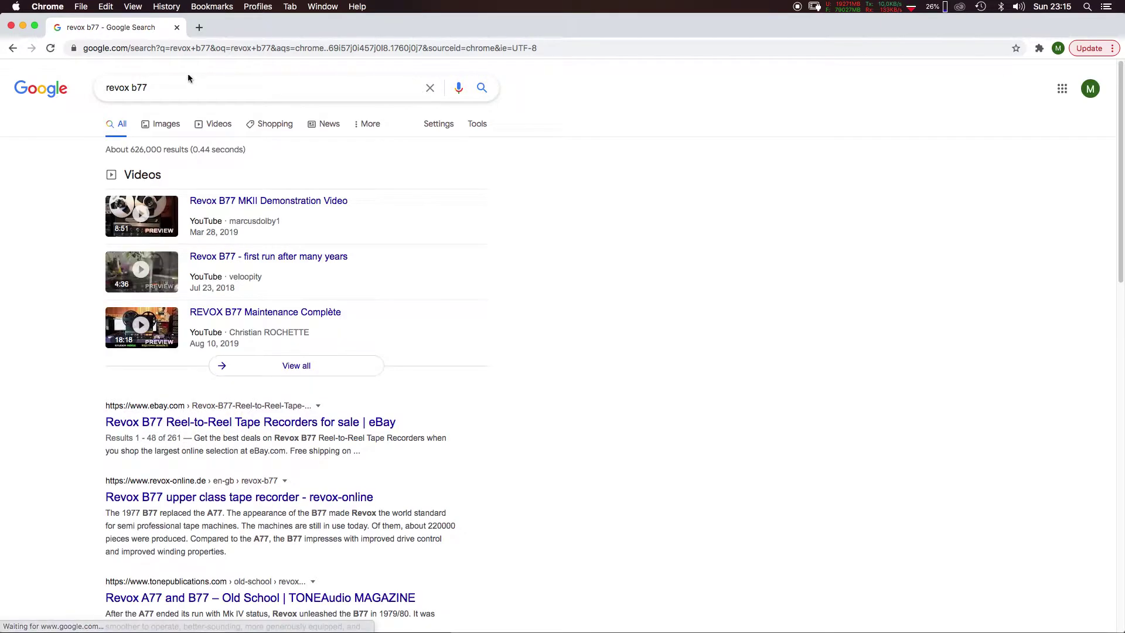
pyautogui.click(174, 125)
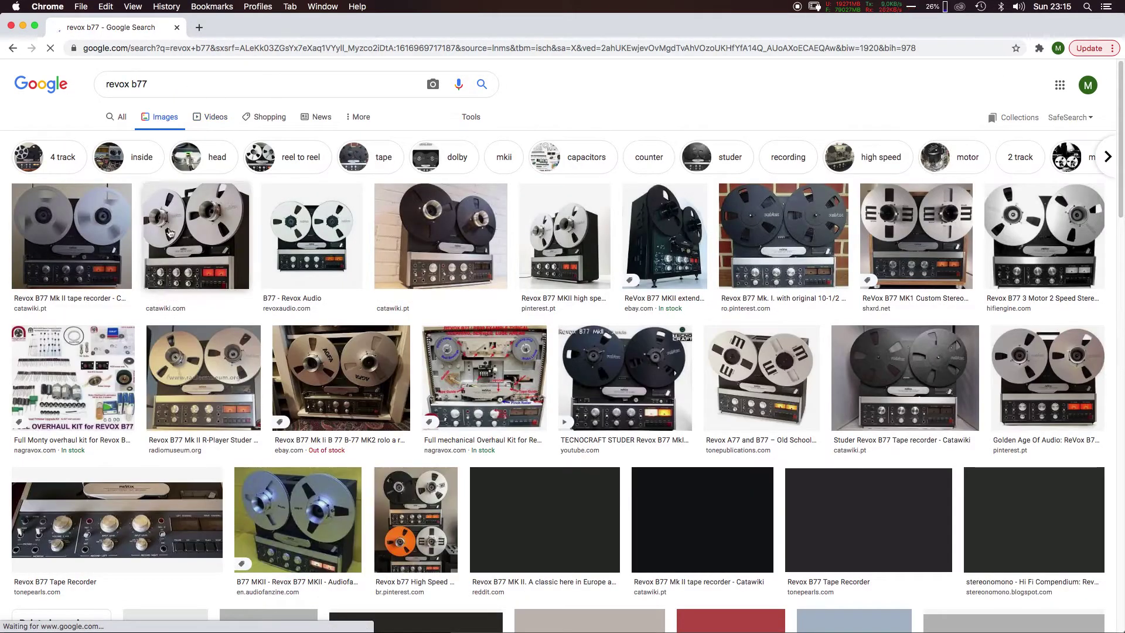
pyautogui.click(212, 238)
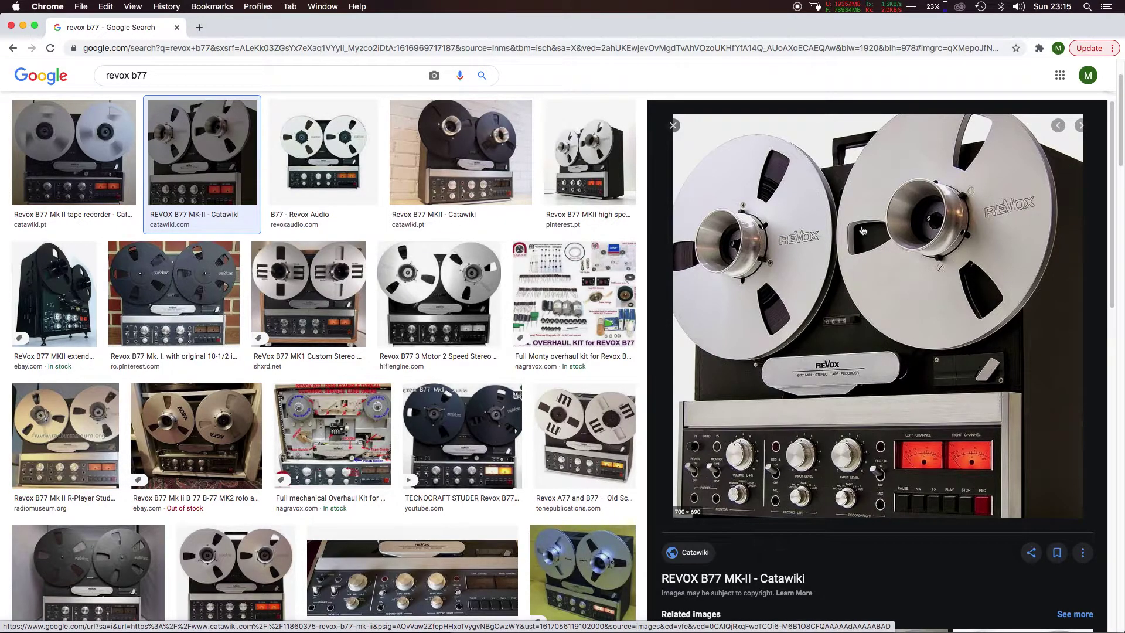
# Switch back to Adobe Audition and view the multitrack session
pyautogui.press('super+Tab')
pyautogui.press('super+Tab')
pyautogui.press('super+Tab')
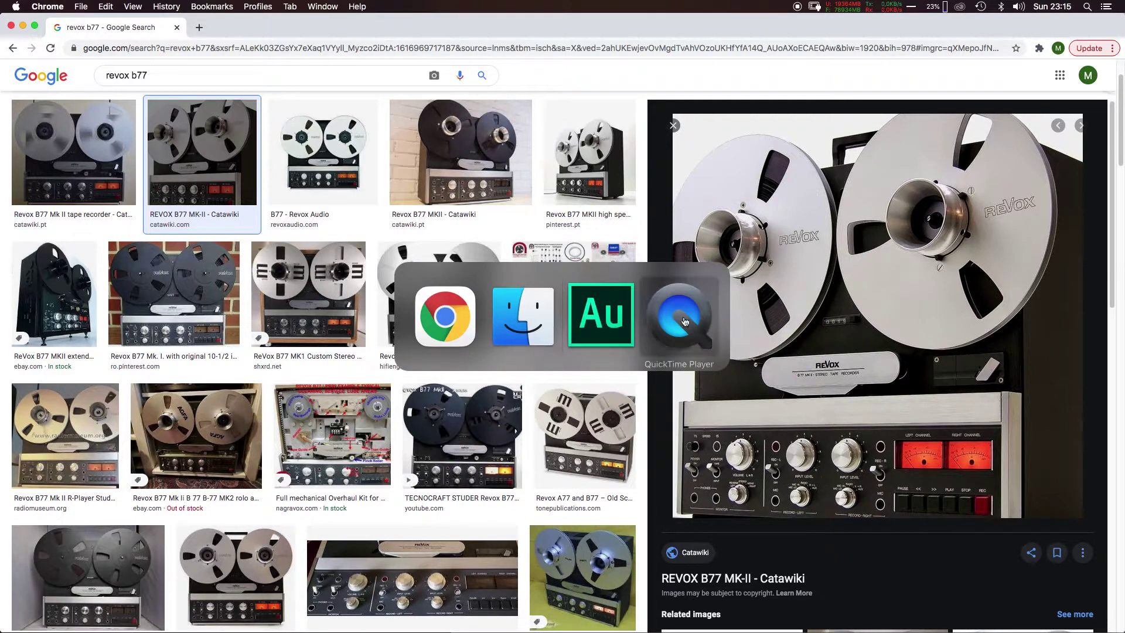
pyautogui.click(603, 320)
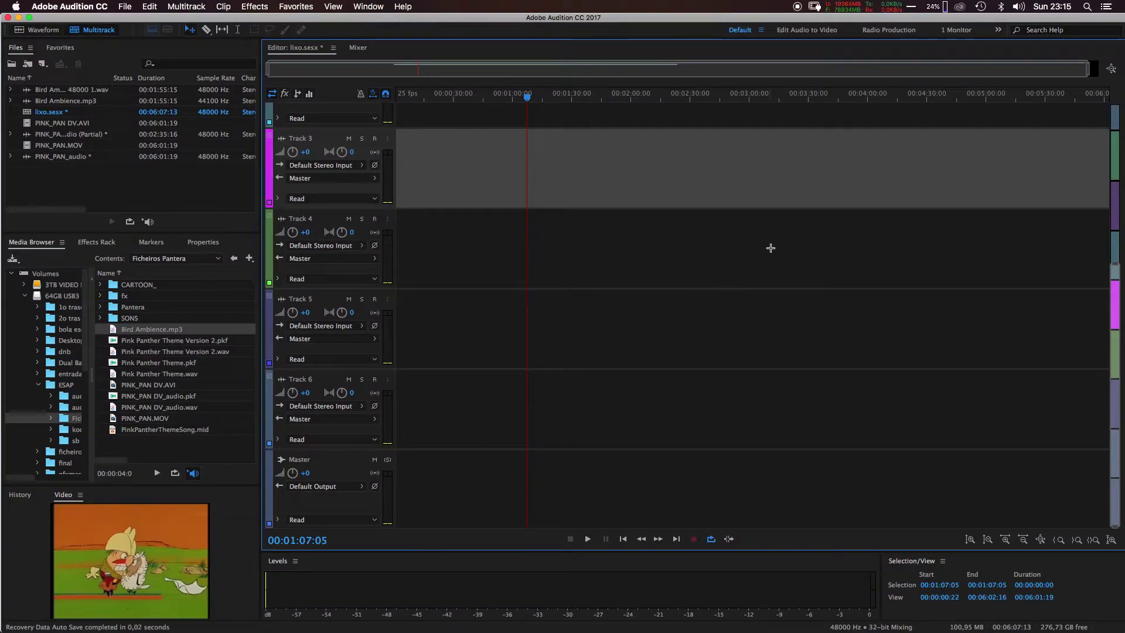
# Return to Chrome and look through the Revox B77 image results
pyautogui.press('super+Tab')
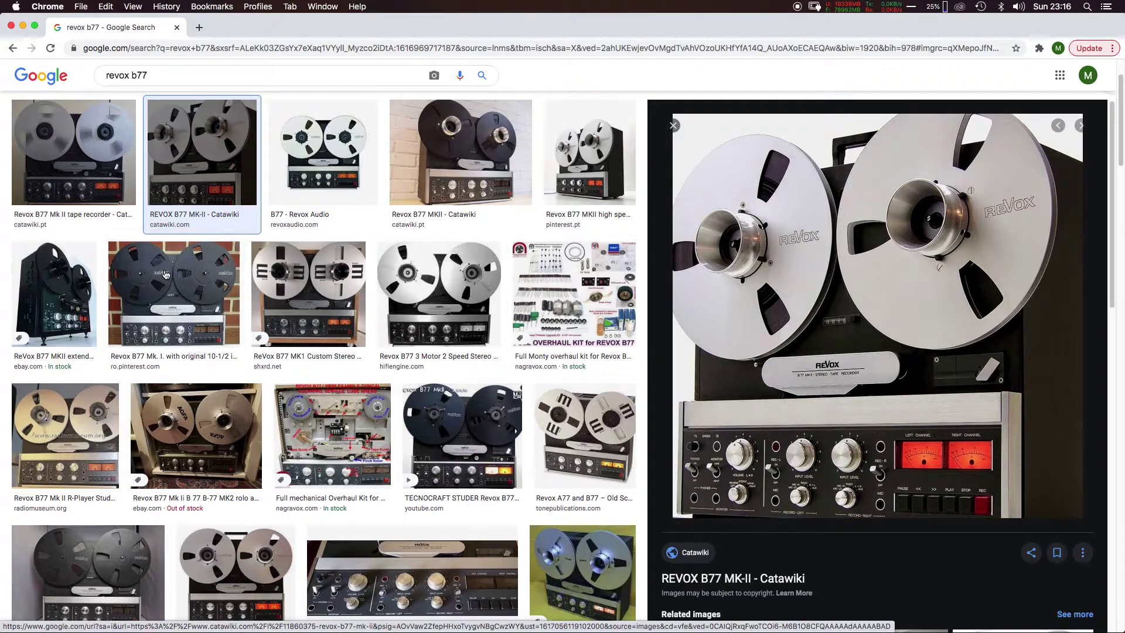
pyautogui.scroll(-10, 165, 274)
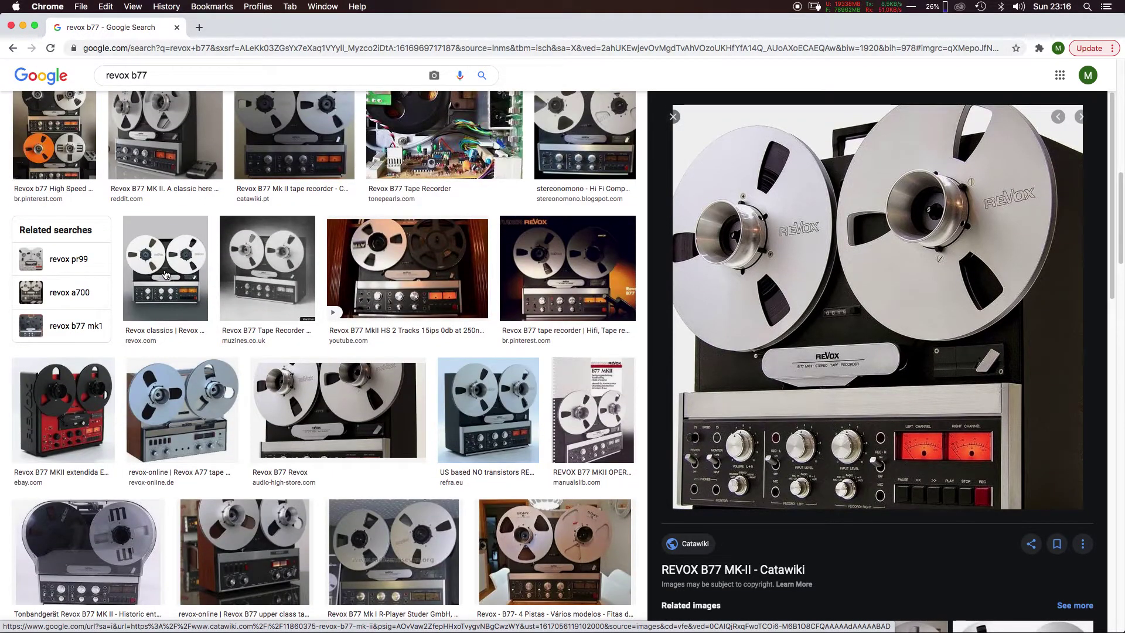
pyautogui.scroll(10, 165, 274)
pyautogui.tripleClick(154, 79)
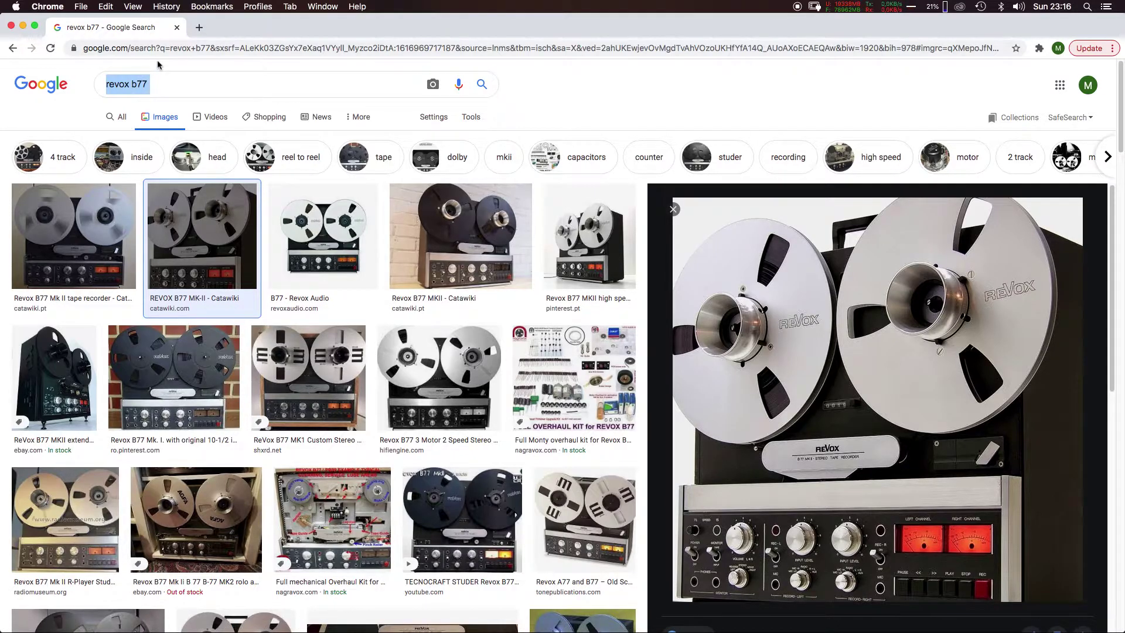
pyautogui.scroll(-8, 157, 60)
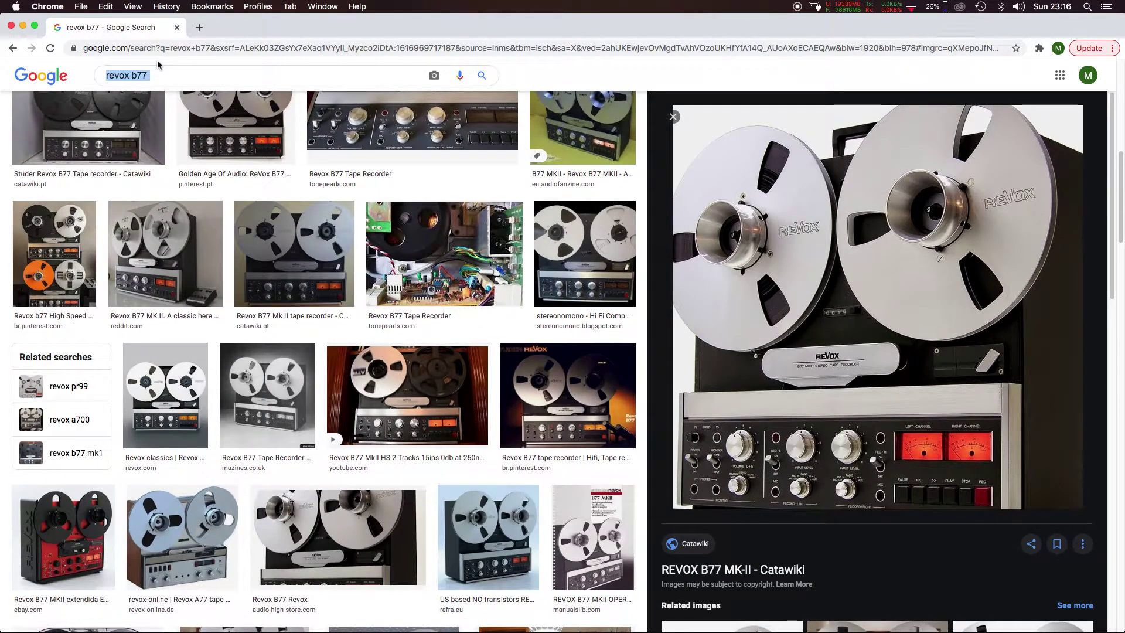
pyautogui.scroll(8, 157, 60)
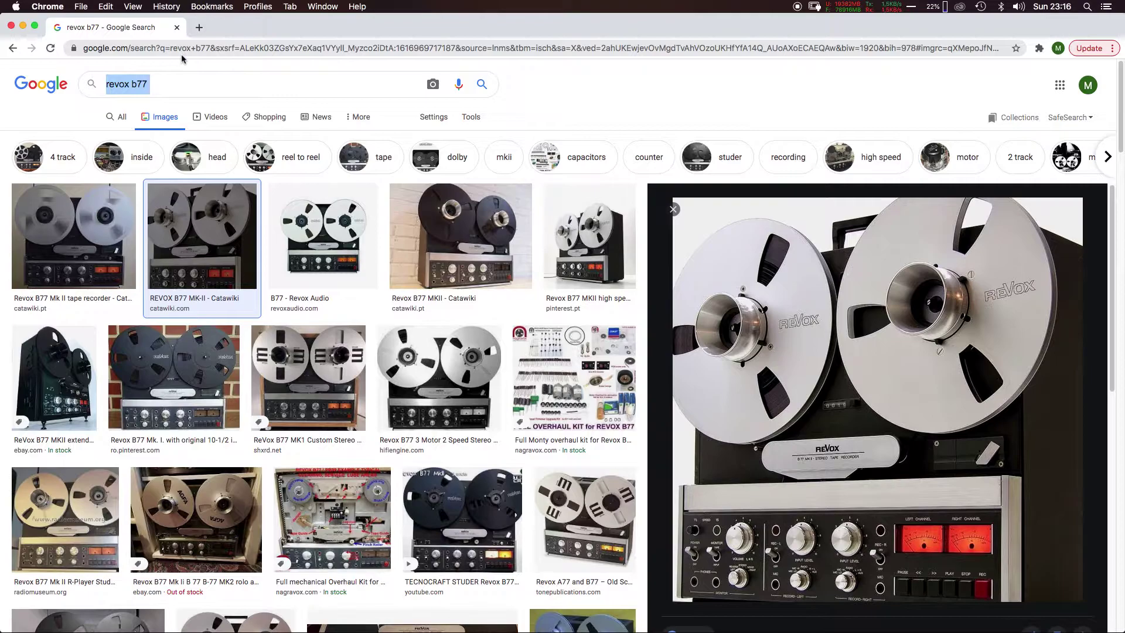
# Search Google Images for "multi track recorder tape"
pyautogui.click(125, 88)
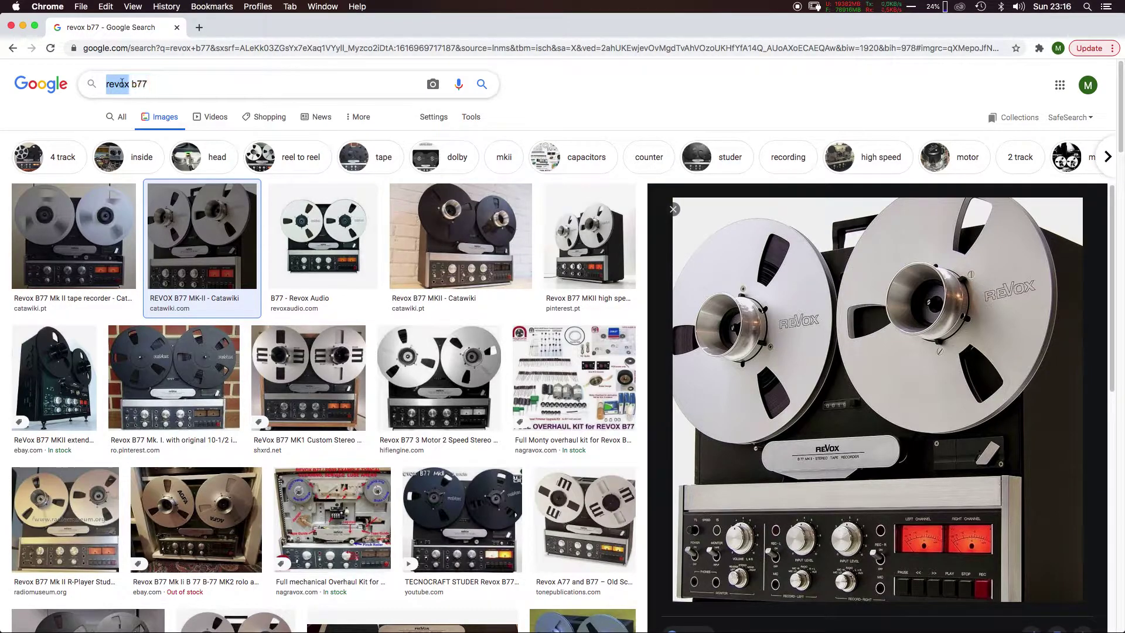
pyautogui.tripleClick(146, 83)
pyautogui.write('m')
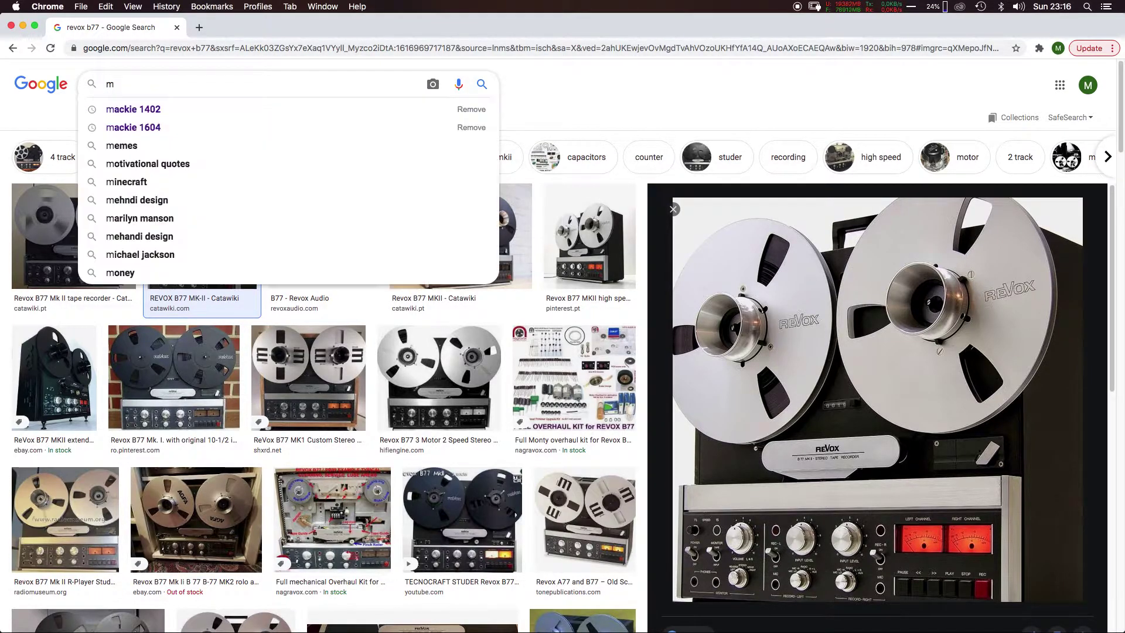
pyautogui.write('ulti trac')
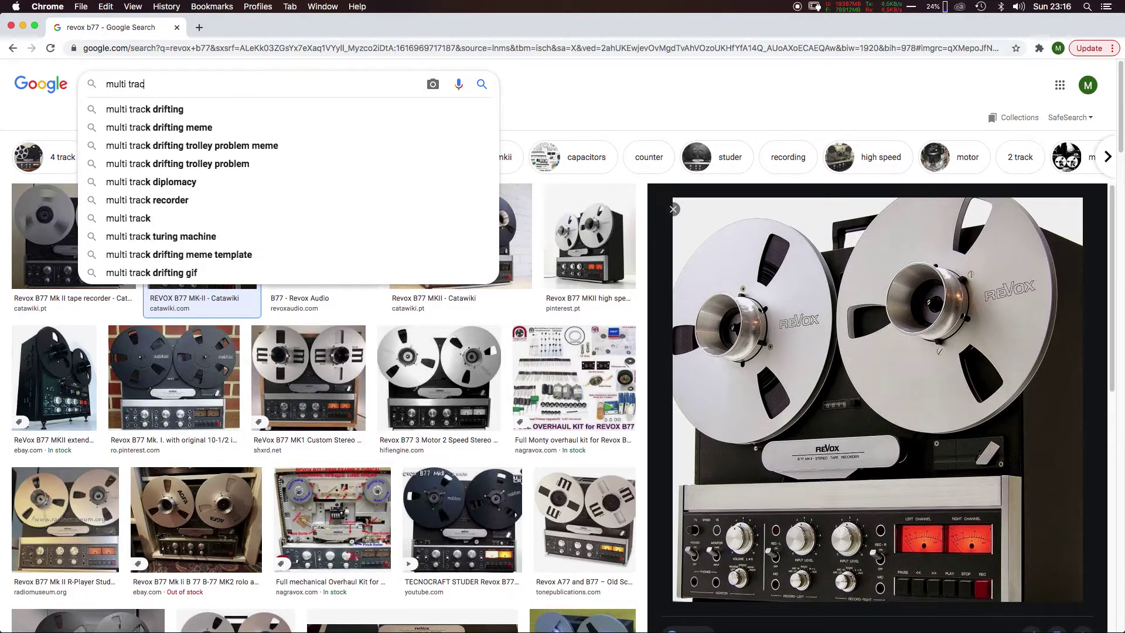
pyautogui.write('k recorder t')
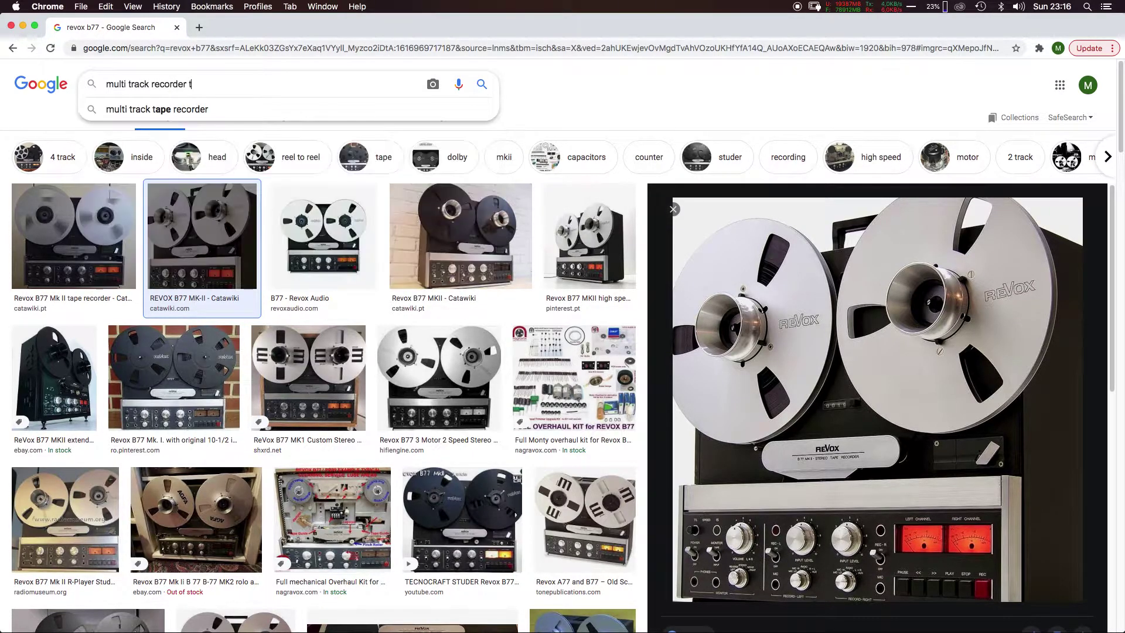
pyautogui.write('ape')
pyautogui.press('Return')
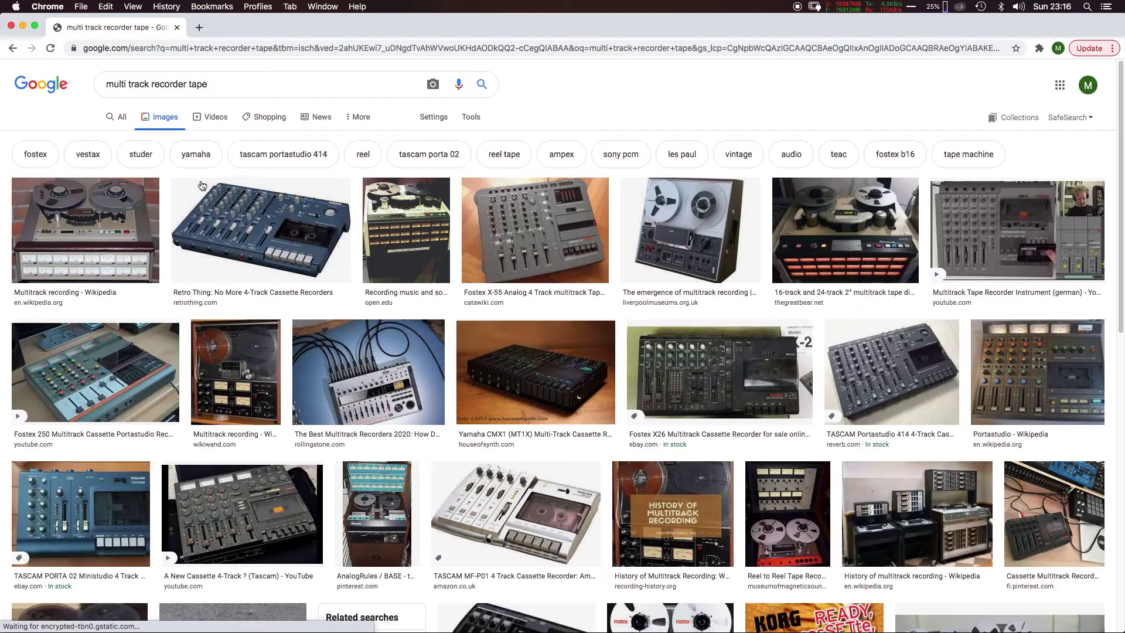
# Enlarge the Wikipedia multitrack recording photo from the image results
pyautogui.click(100, 241)
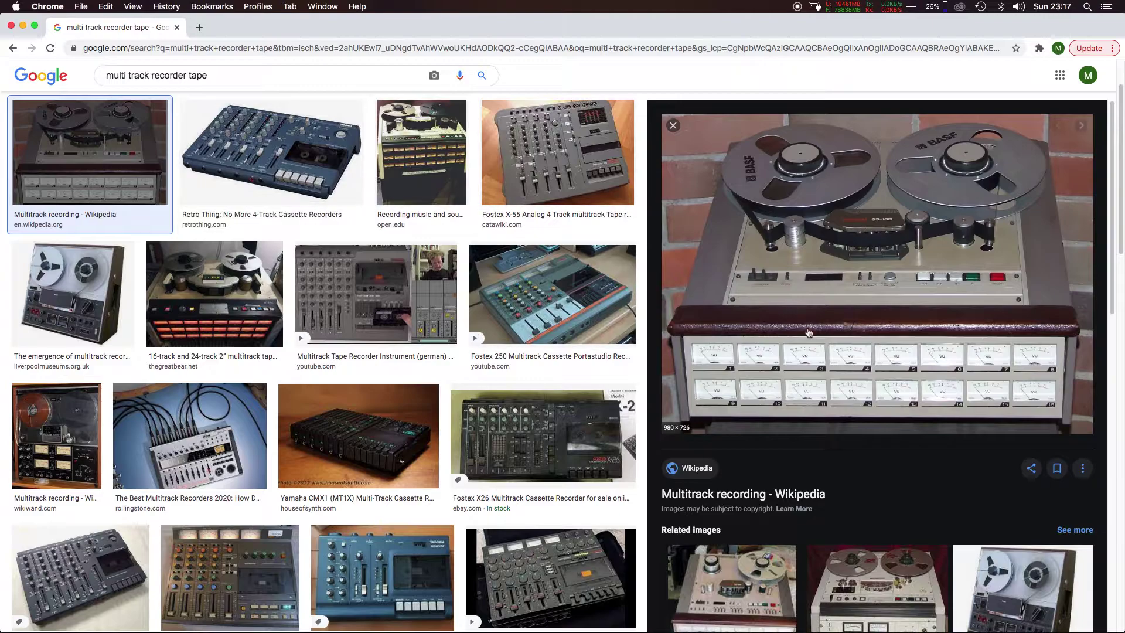
# Switch to Adobe Audition, show the Mixer and view the mono input options for Track 3
pyautogui.press('super+Tab')
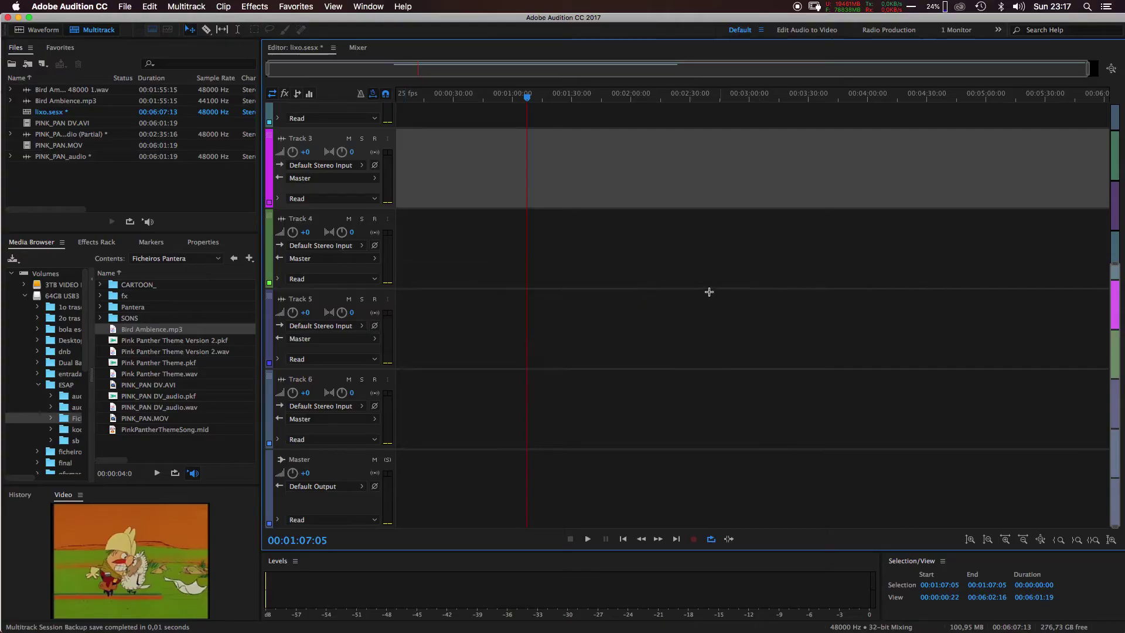
pyautogui.click(358, 47)
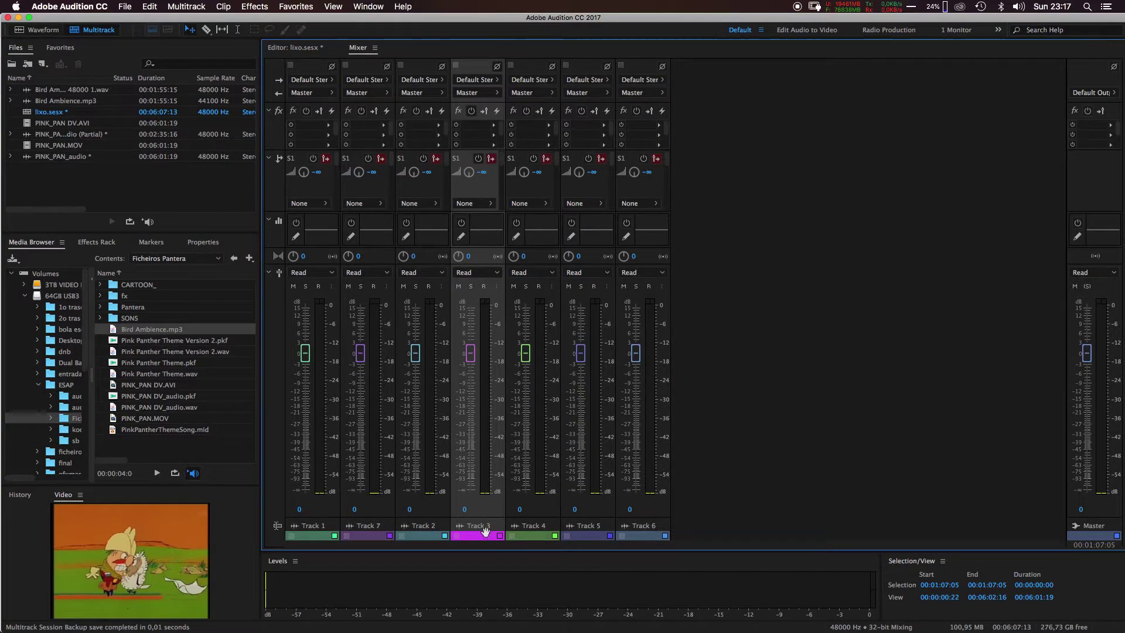
pyautogui.click(492, 80)
pyautogui.moveTo(576, 107)
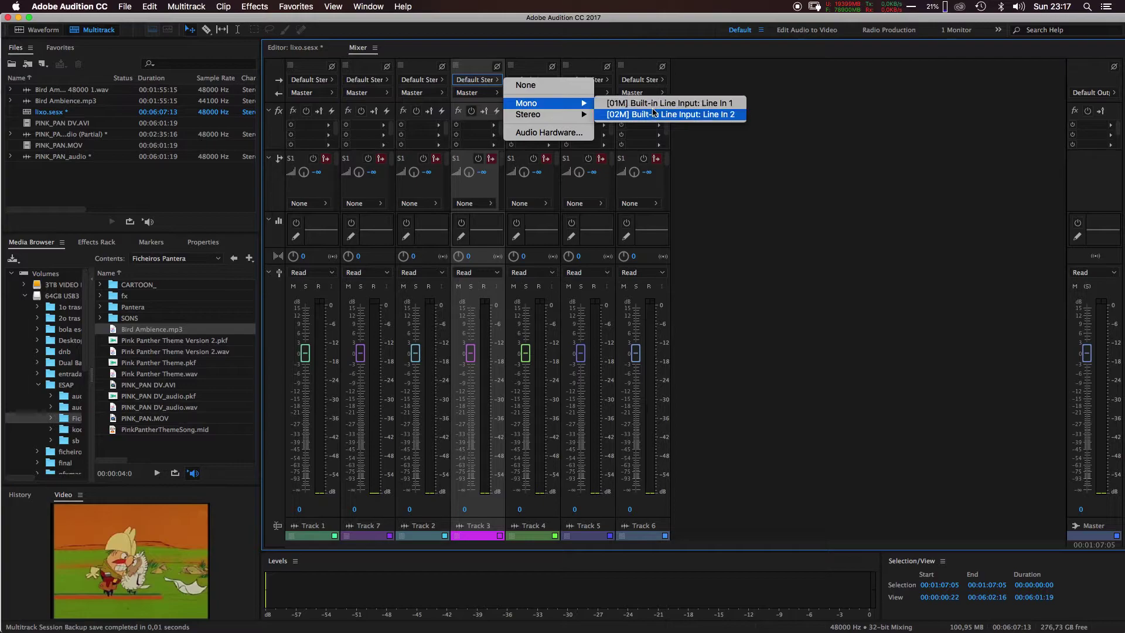
pyautogui.click(737, 92)
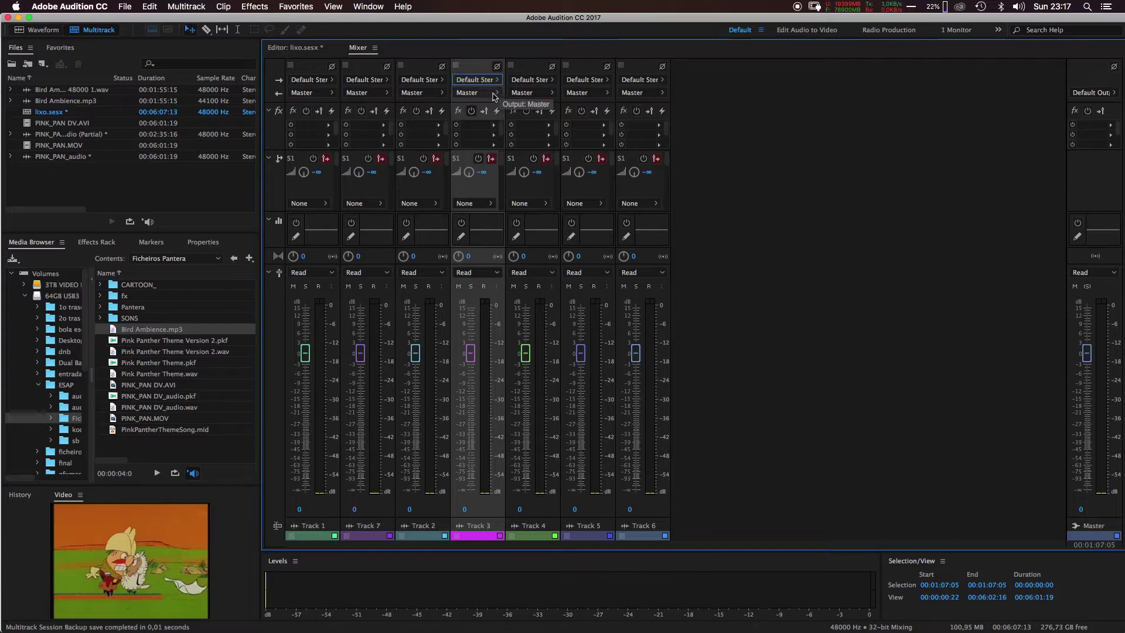
# Open Track 1's name for editing in the Mixer, leave it and return to the Editor
pyautogui.click(320, 525)
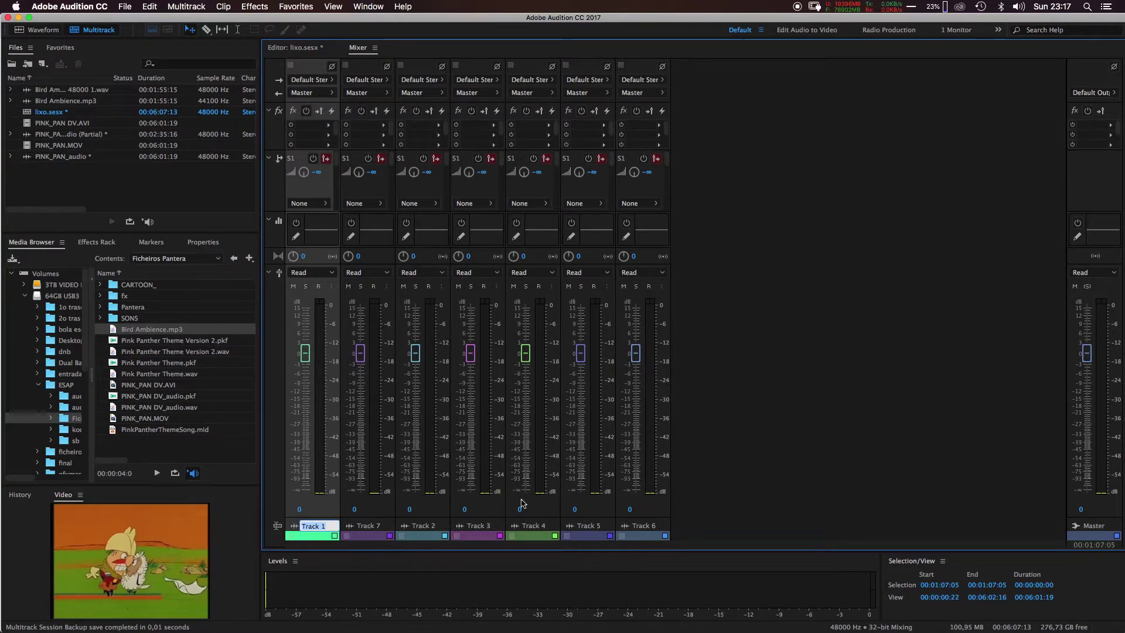
pyautogui.click(717, 473)
pyautogui.click(313, 48)
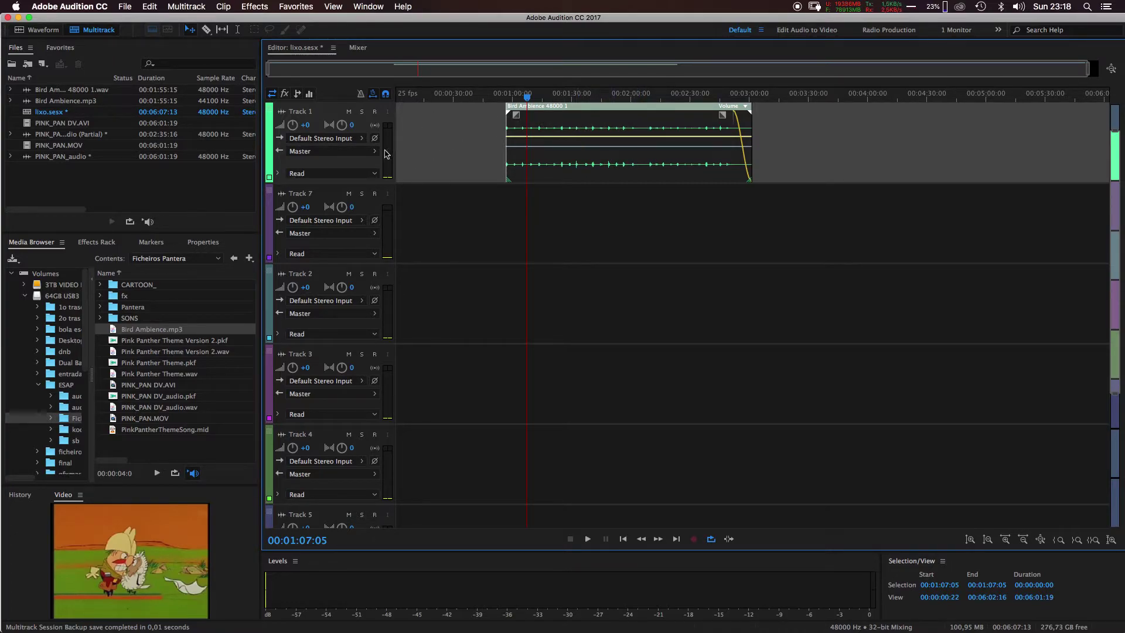
# Open the Bird Ambience 48000 1 clip from Track 1 in the Waveform editor and play a few seconds of it
pyautogui.click(27, 30)
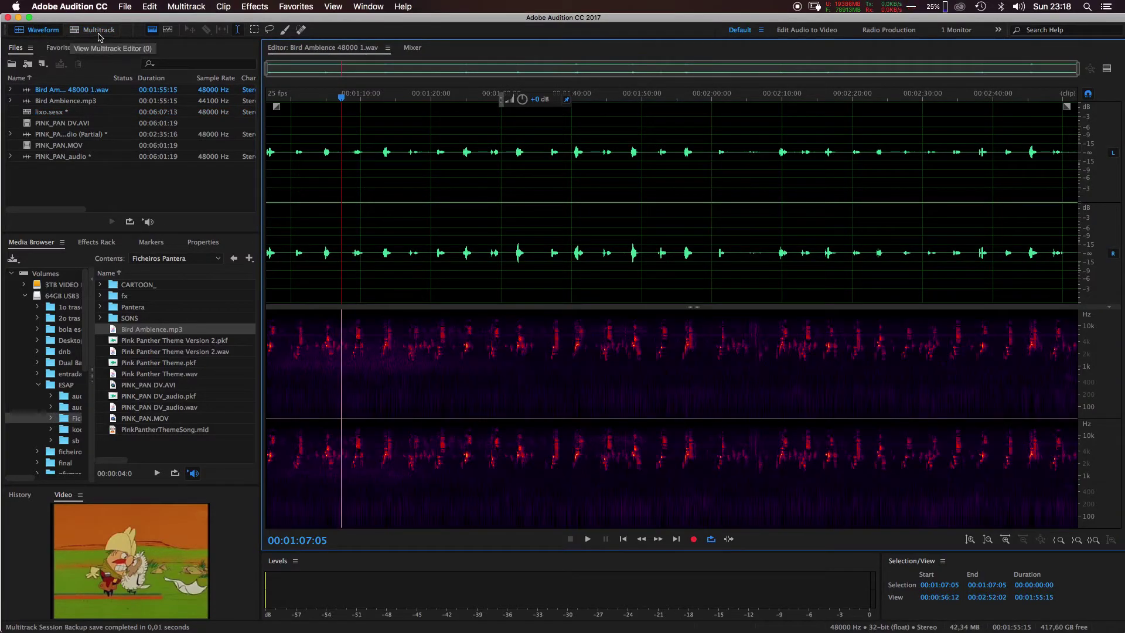
pyautogui.click(97, 30)
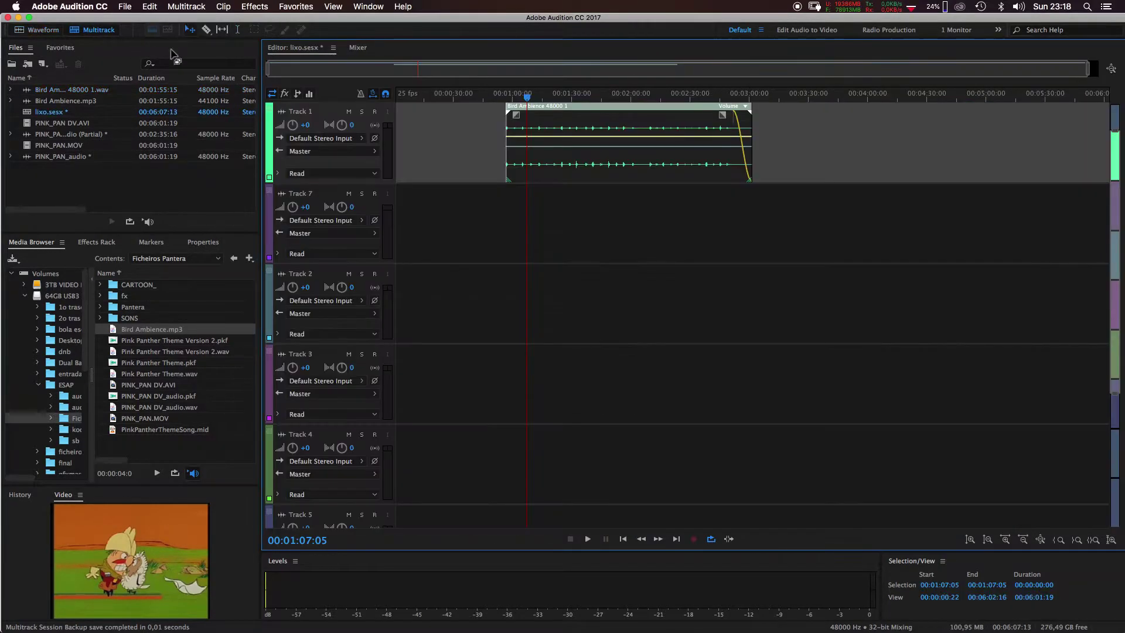
pyautogui.doubleClick(552, 114)
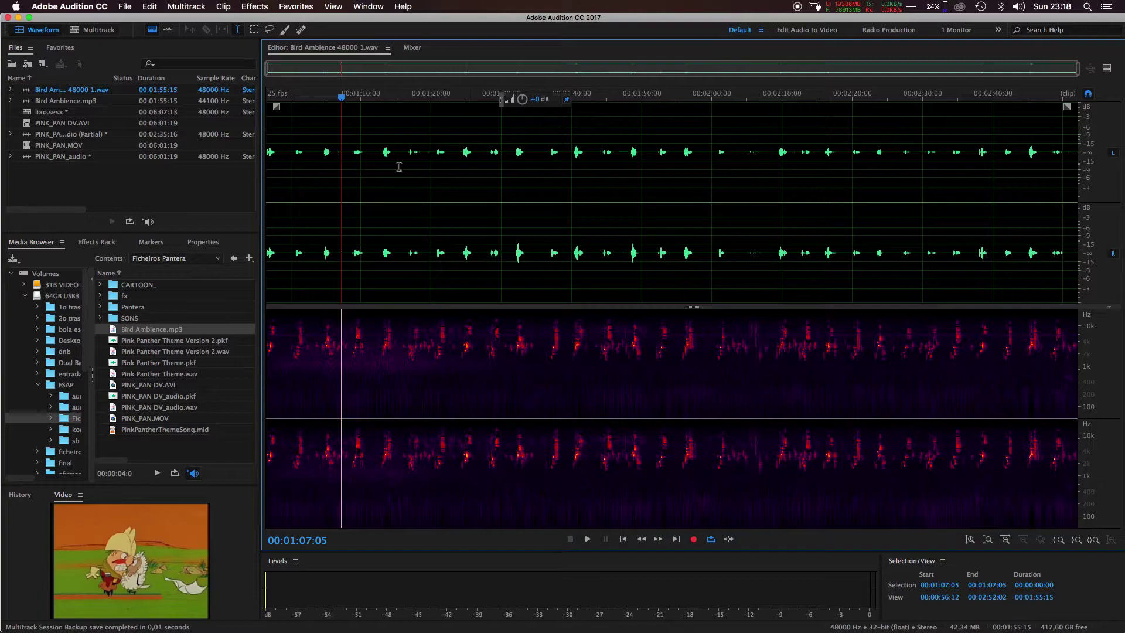
pyautogui.press('space')
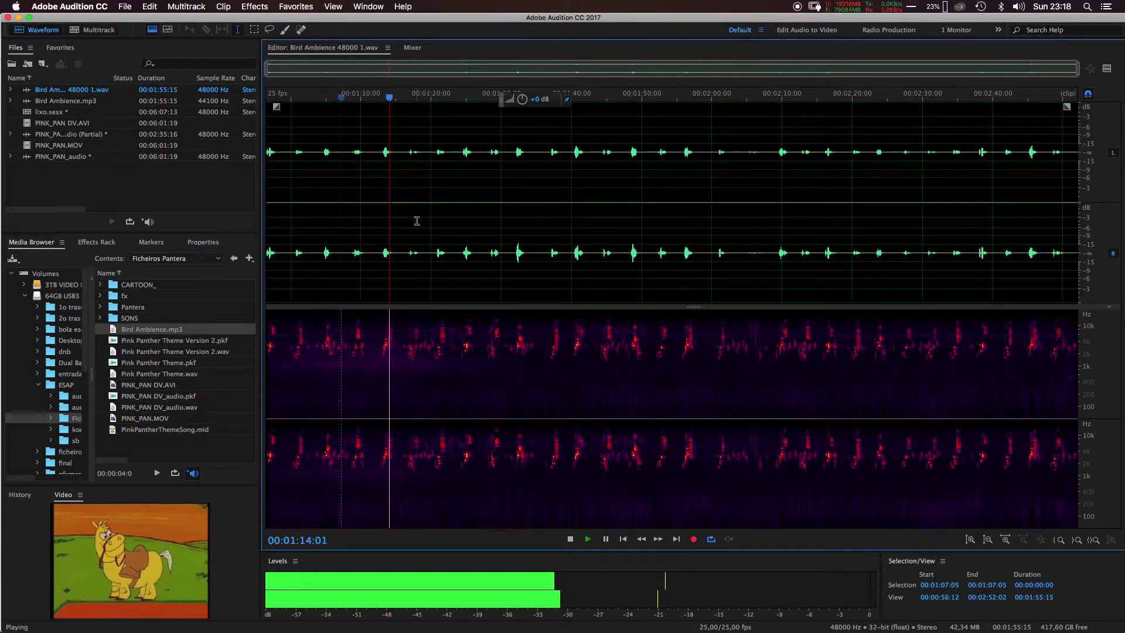
pyautogui.press('space')
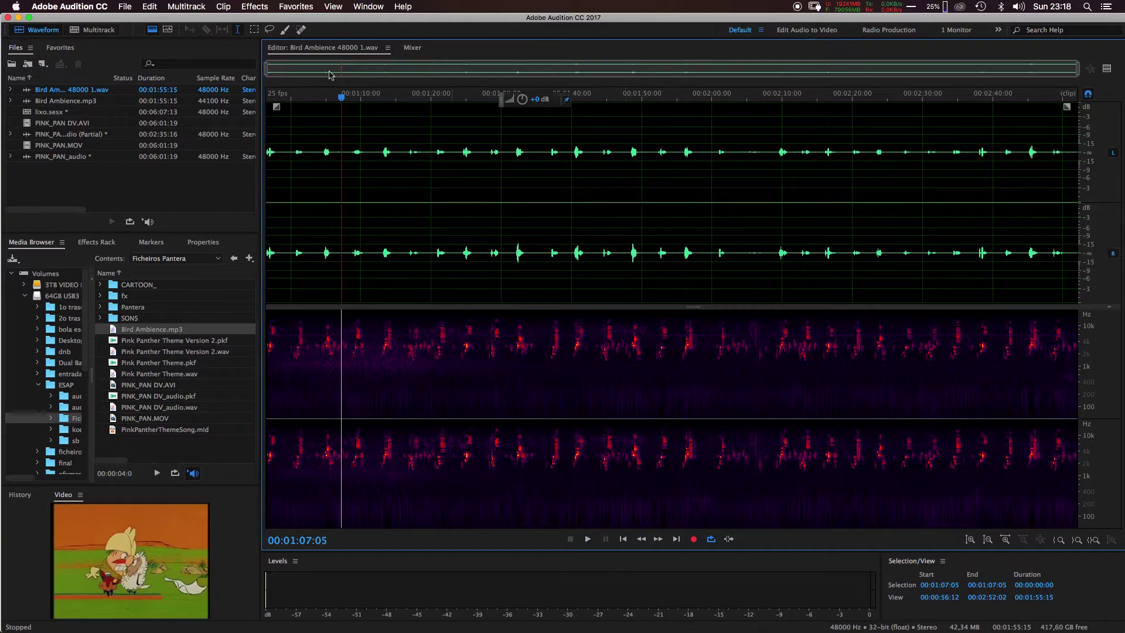
# Compare the multitrack session with the Bird Ambience waveform by switching between the two views, ending on the session
pyautogui.click(96, 29)
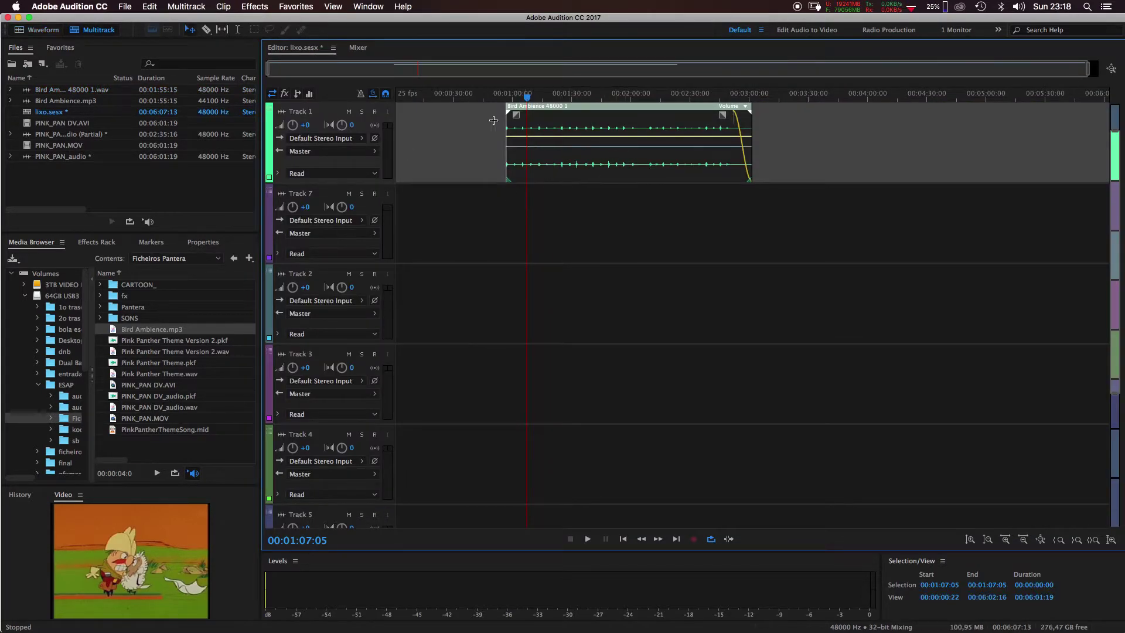
pyautogui.click(36, 30)
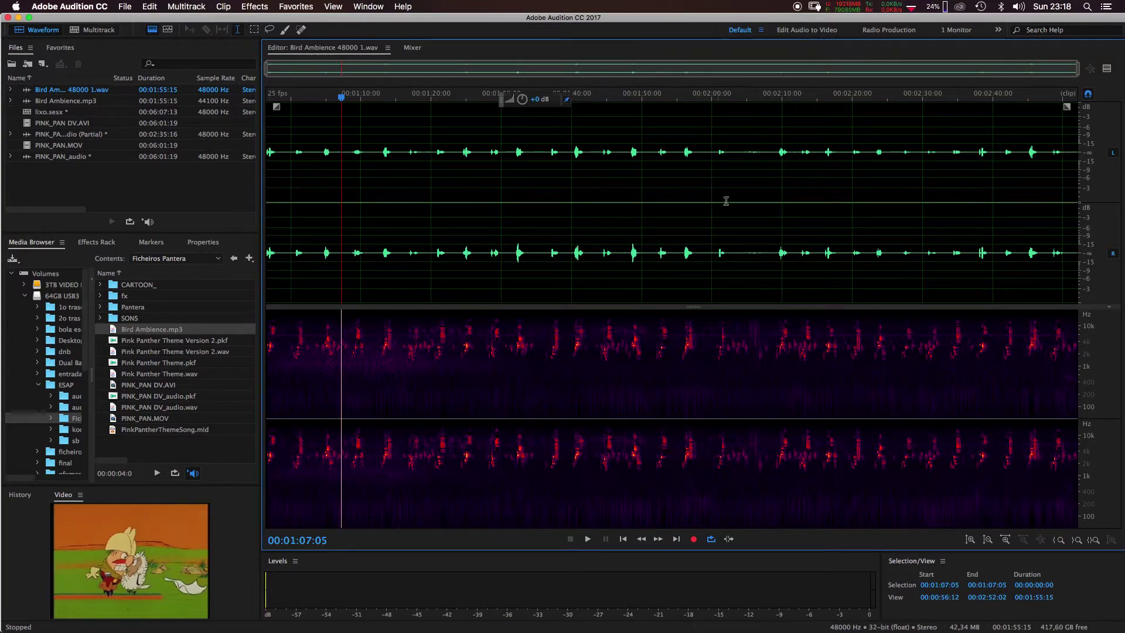
pyautogui.click(94, 30)
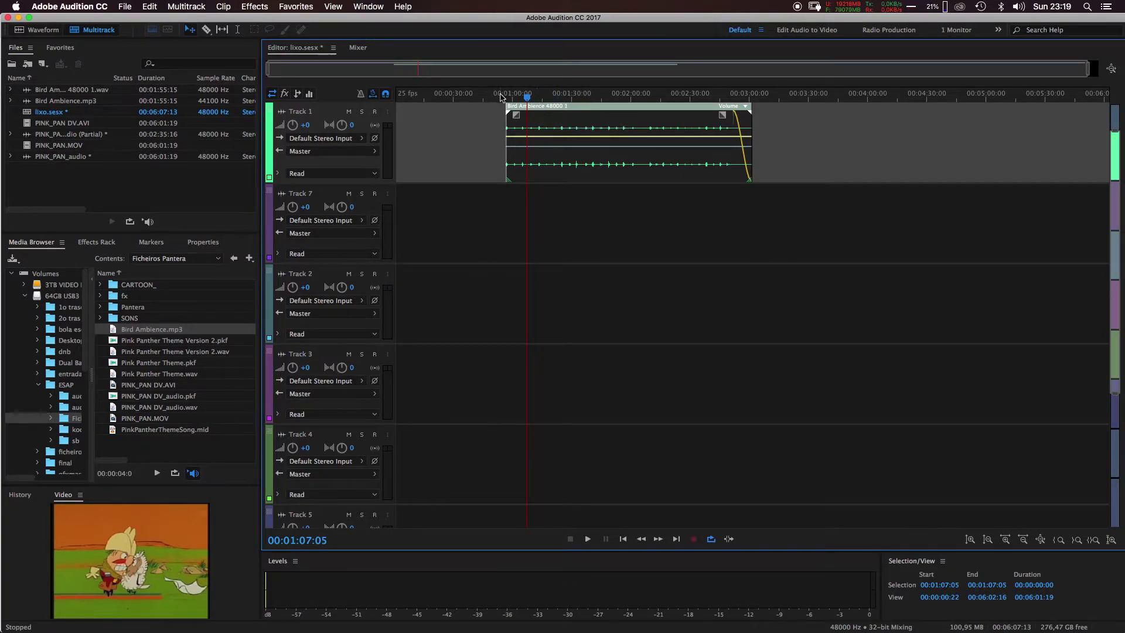
# Move the playhead to 00:00:46:01 and delete the Bird Ambience clip from Track 1
pyautogui.moveTo(495, 99)
pyautogui.mouseDown()
pyautogui.moveTo(476, 96)
pyautogui.moveTo(486, 98)
pyautogui.mouseUp()
pyautogui.press('Delete')
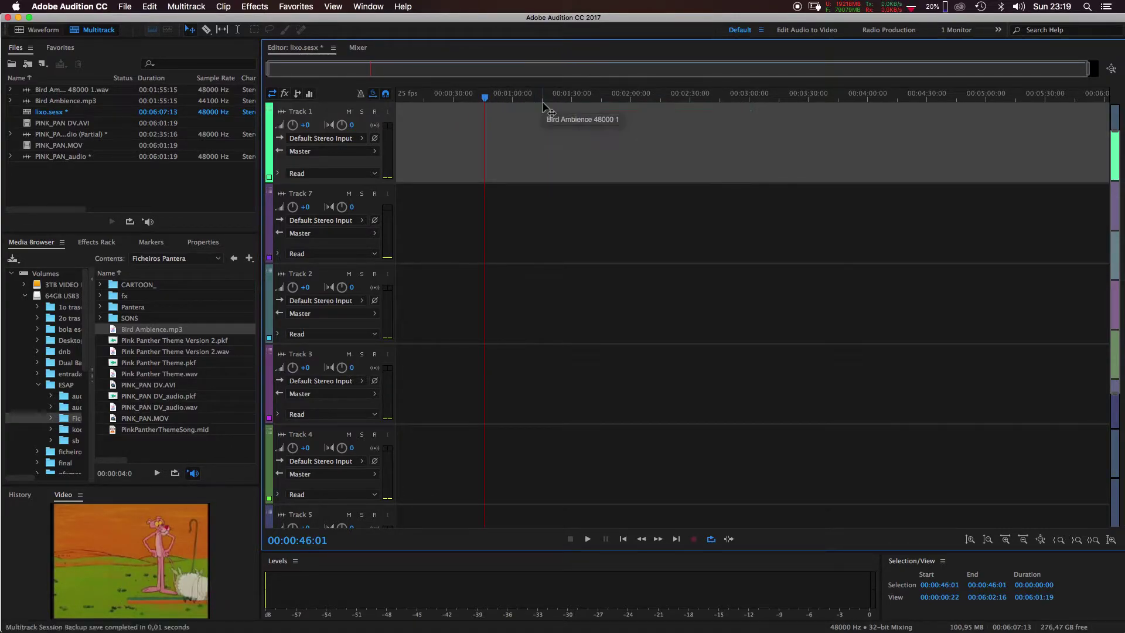
# Select Track 7 and Track 2 alternately, opening Track 2's name for editing, and end with Track 7 selected
pyautogui.click(315, 195)
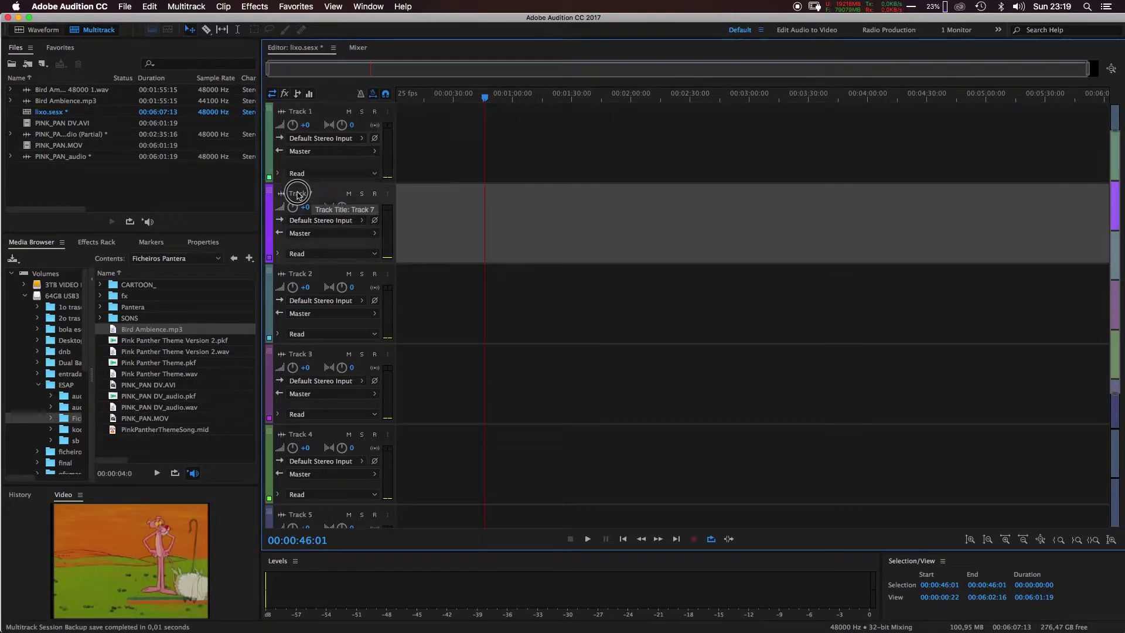
pyautogui.click(315, 195)
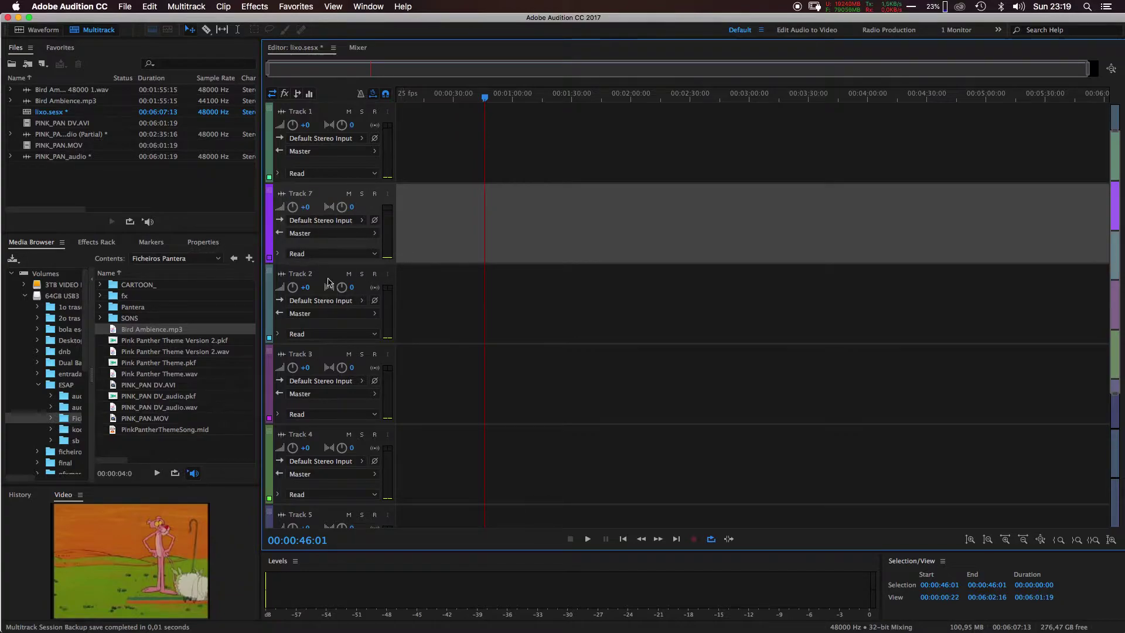
pyautogui.click(304, 278)
pyautogui.click(305, 278)
pyautogui.press('Return')
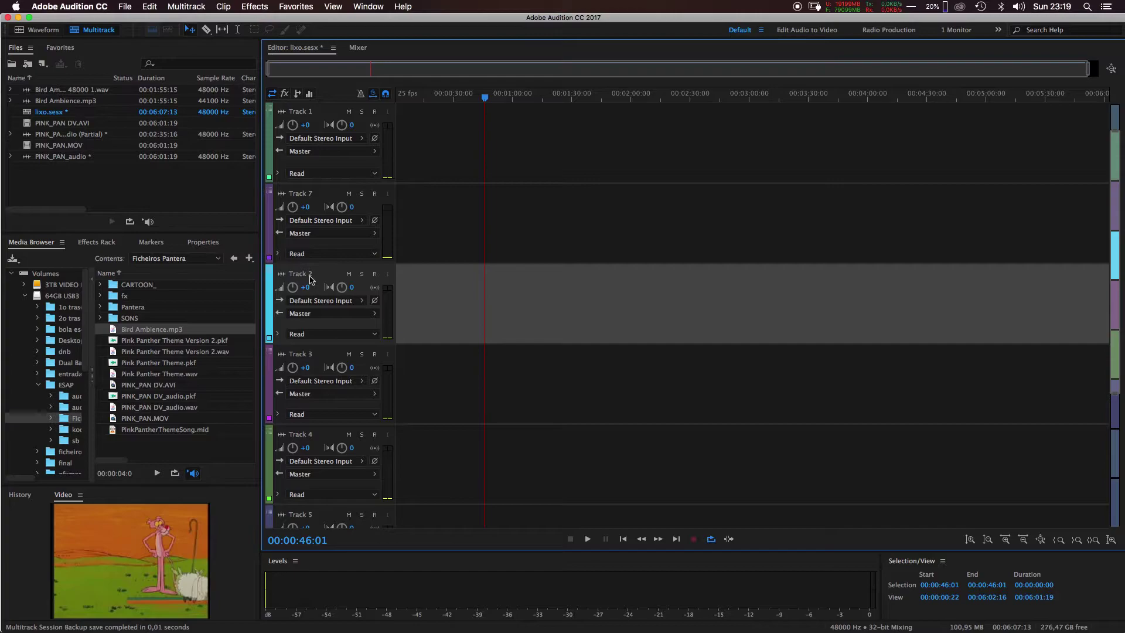
pyautogui.click(302, 195)
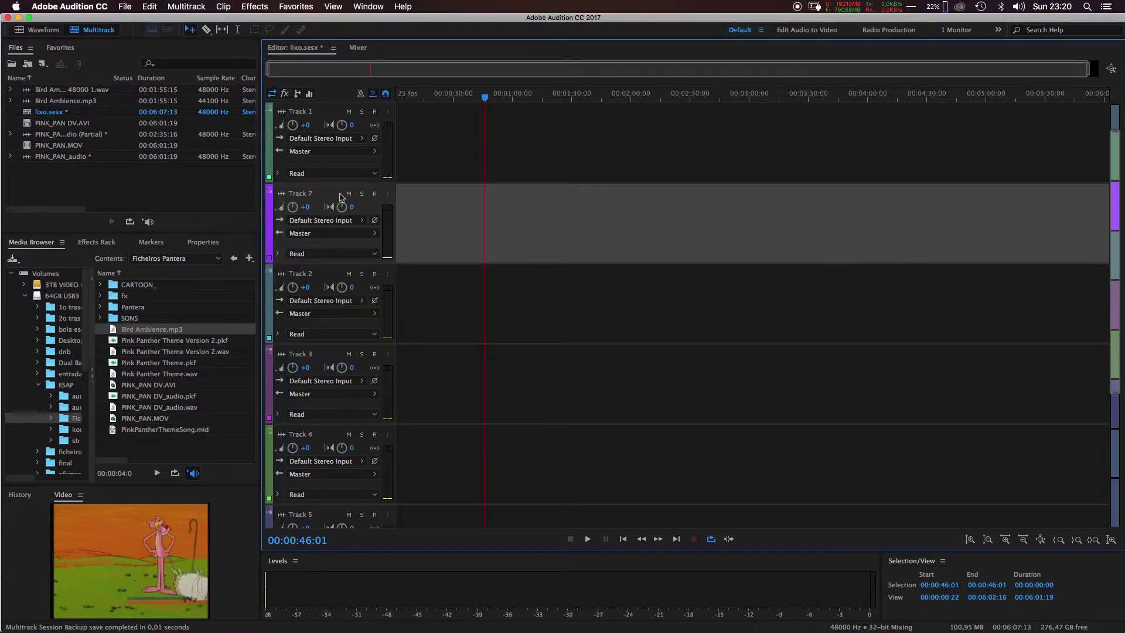
pyautogui.click(304, 274)
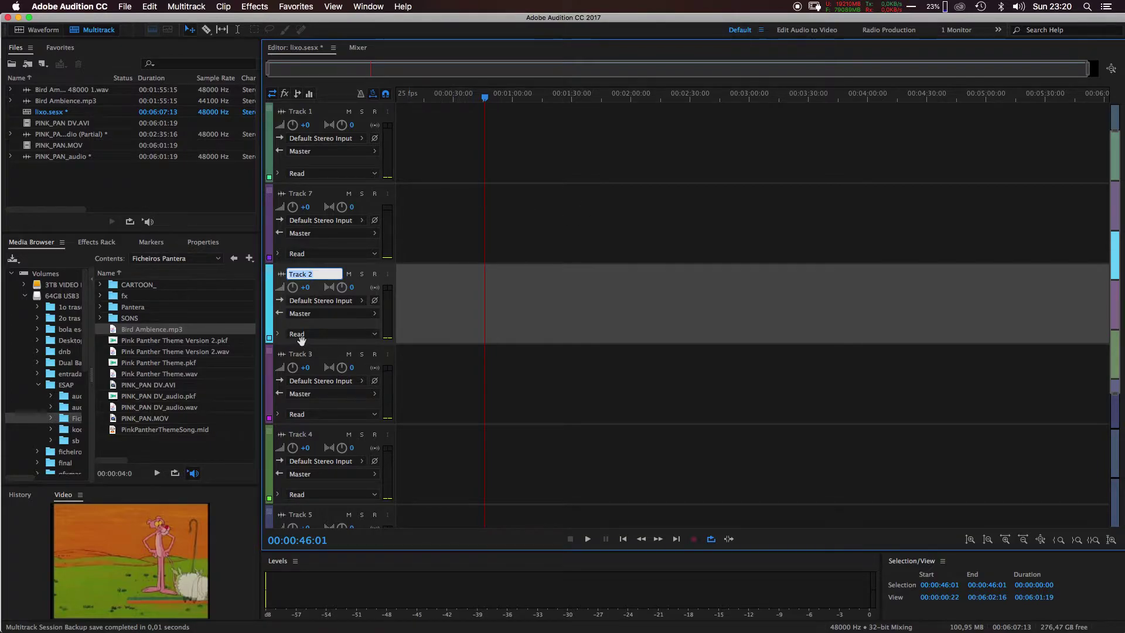
pyautogui.click(476, 229)
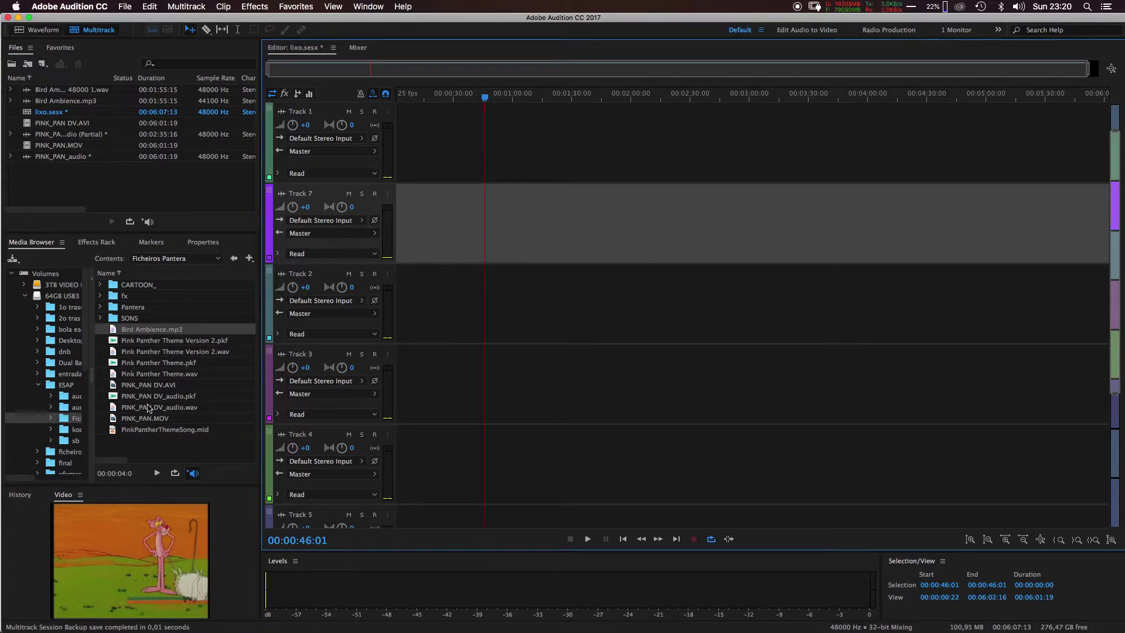
# Place Pink Panther Theme.wav on Track 7 at 00:00:46:01 and start playback
pyautogui.moveTo(167, 374); pyautogui.dragTo(490, 207)
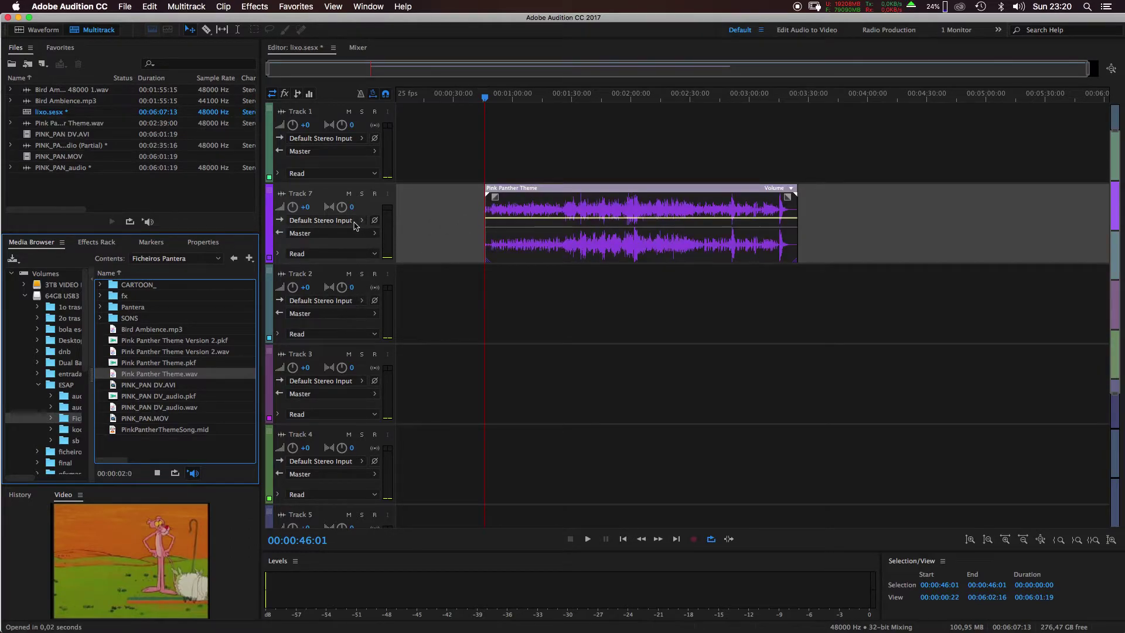
pyautogui.press('space')
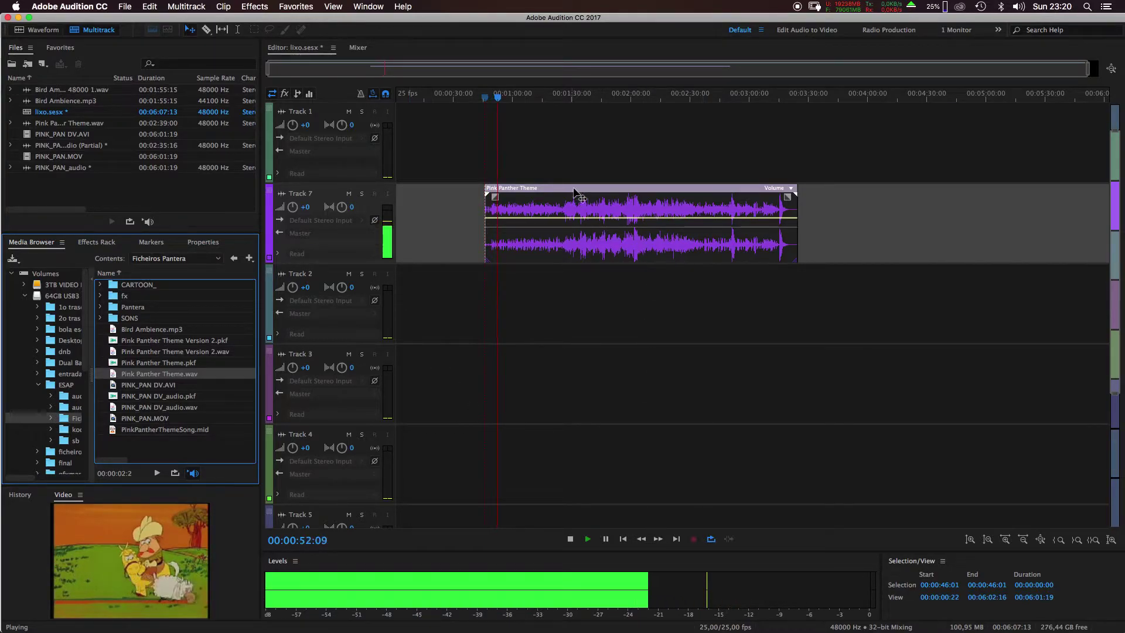
# Move the Pink Panther Theme clip back and forth between Track 7 and Track 2 during playback, ending on Track 7
pyautogui.moveTo(564, 190); pyautogui.dragTo(567, 289)
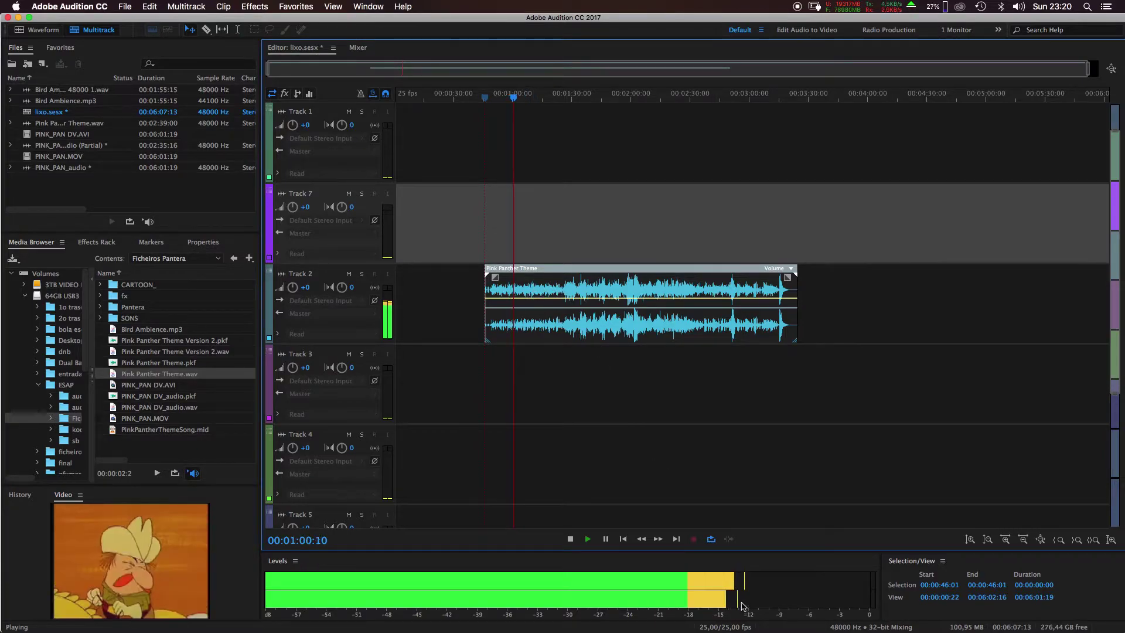
pyautogui.moveTo(568, 287); pyautogui.dragTo(549, 264)
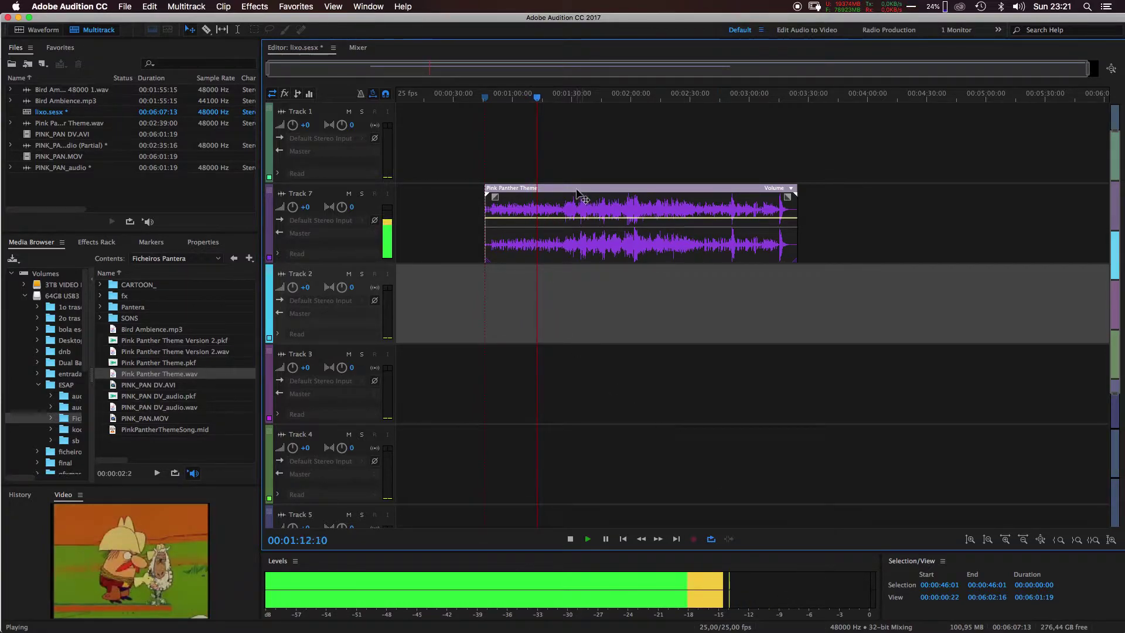
pyautogui.moveTo(575, 191); pyautogui.dragTo(568, 291)
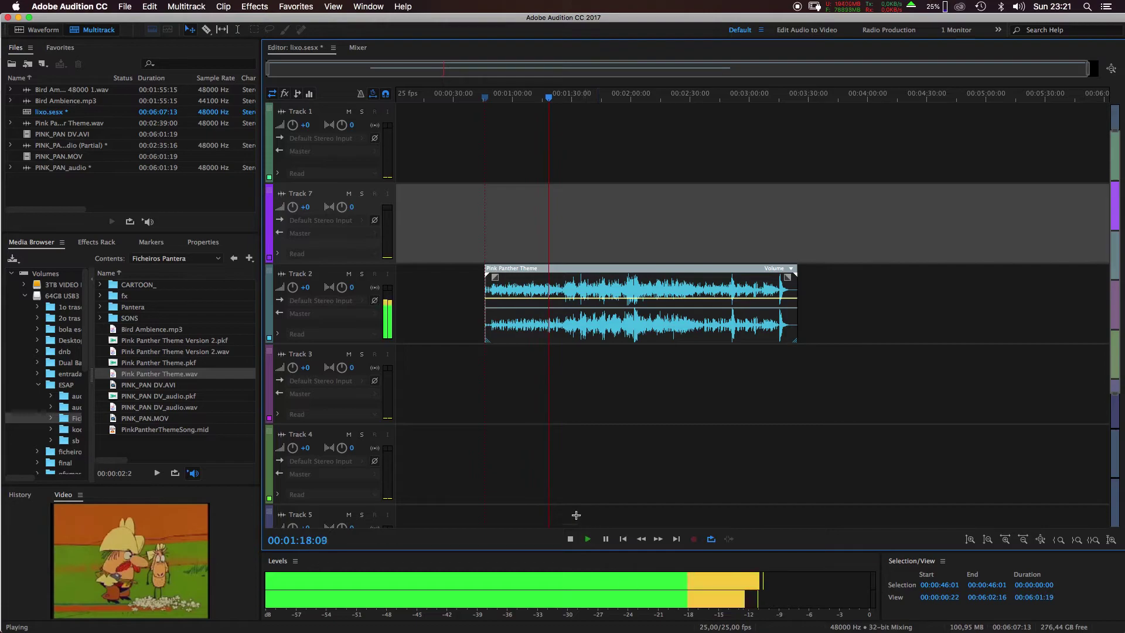
pyautogui.moveTo(603, 271); pyautogui.dragTo(604, 253)
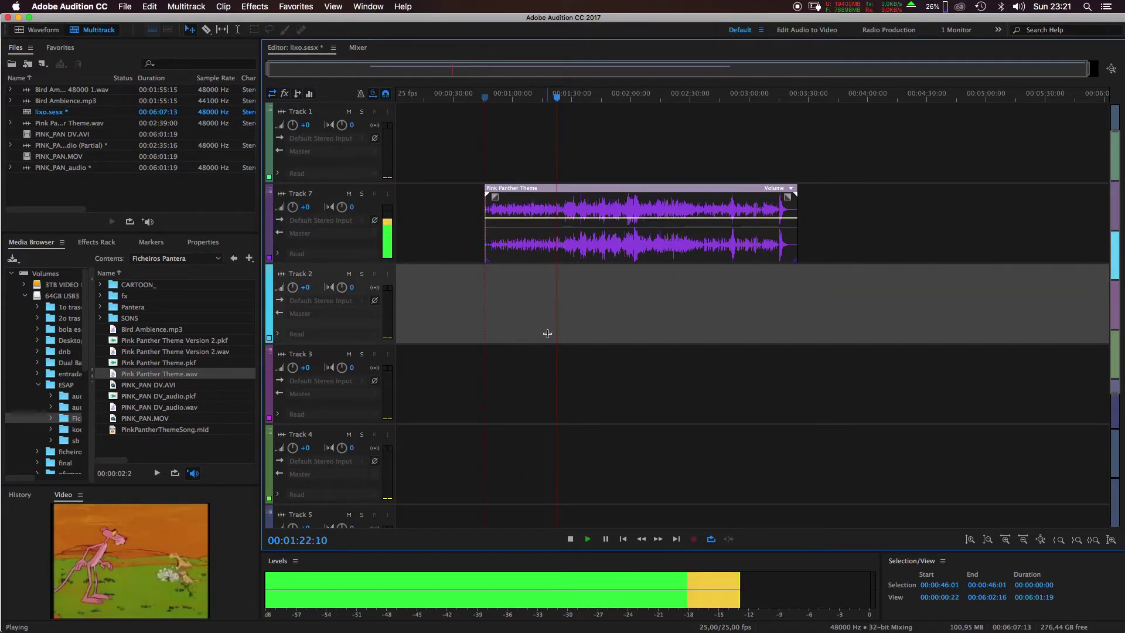
# View the Pink Panther Theme clip in the Waveform editor and return to the multitrack session
pyautogui.doubleClick(617, 234)
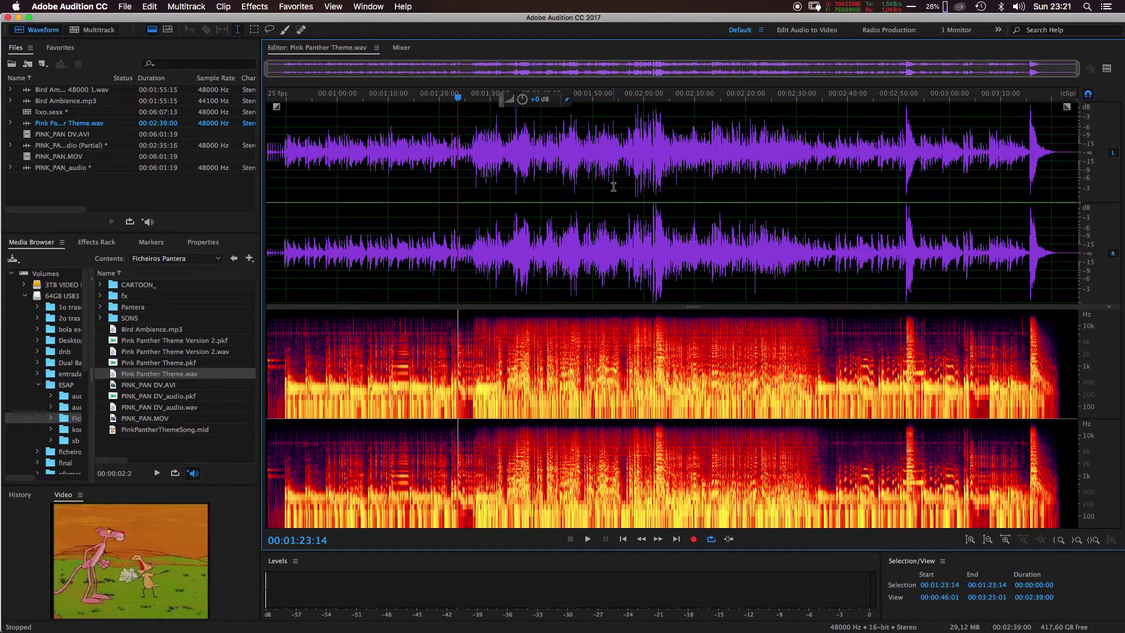
pyautogui.click(98, 30)
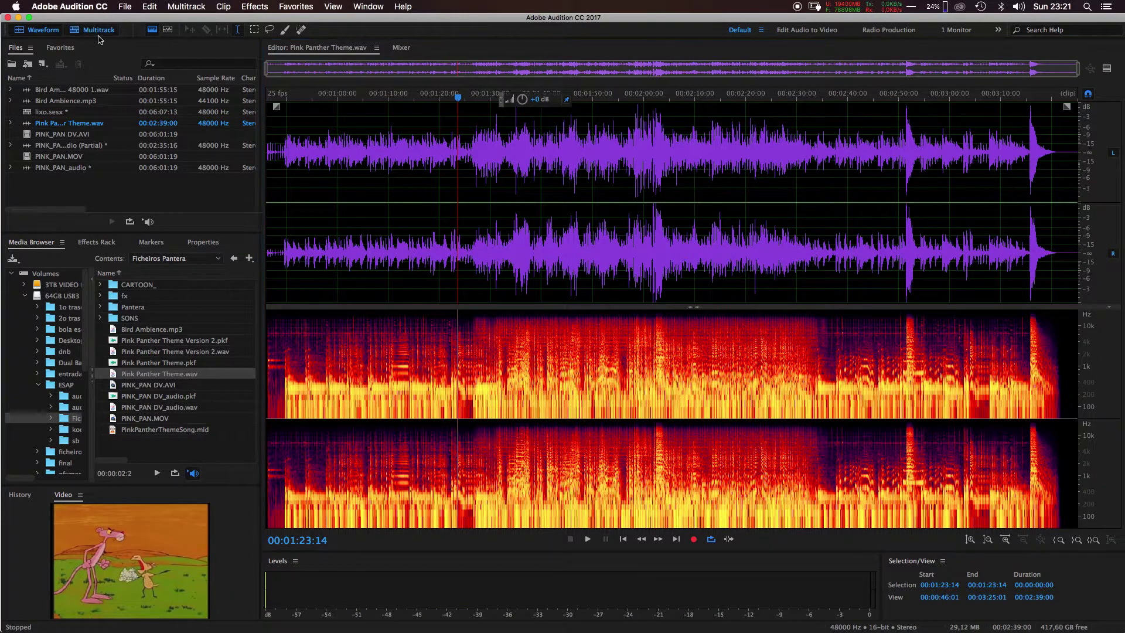
pyautogui.click(510, 337)
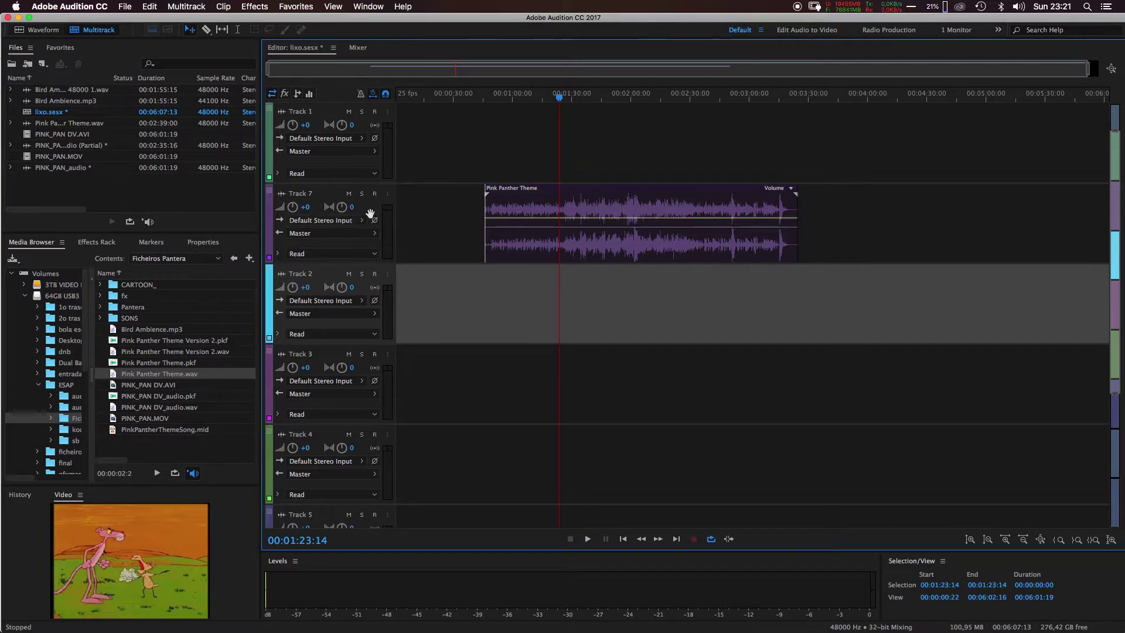
# Delete the Pink Panther Theme clip from Track 7
pyautogui.click(509, 191)
pyautogui.press('Delete')
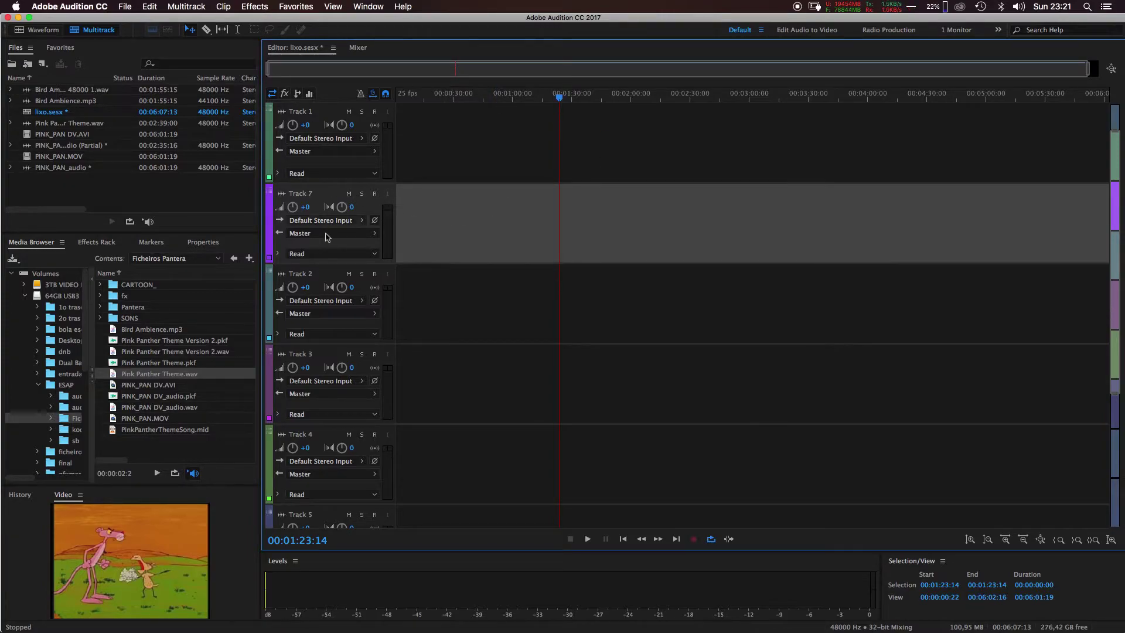
pyautogui.click(314, 280)
# Insert the Pink Panther Theme file from the Waveform editor into the lixo multitrack session
pyautogui.click(27, 33)
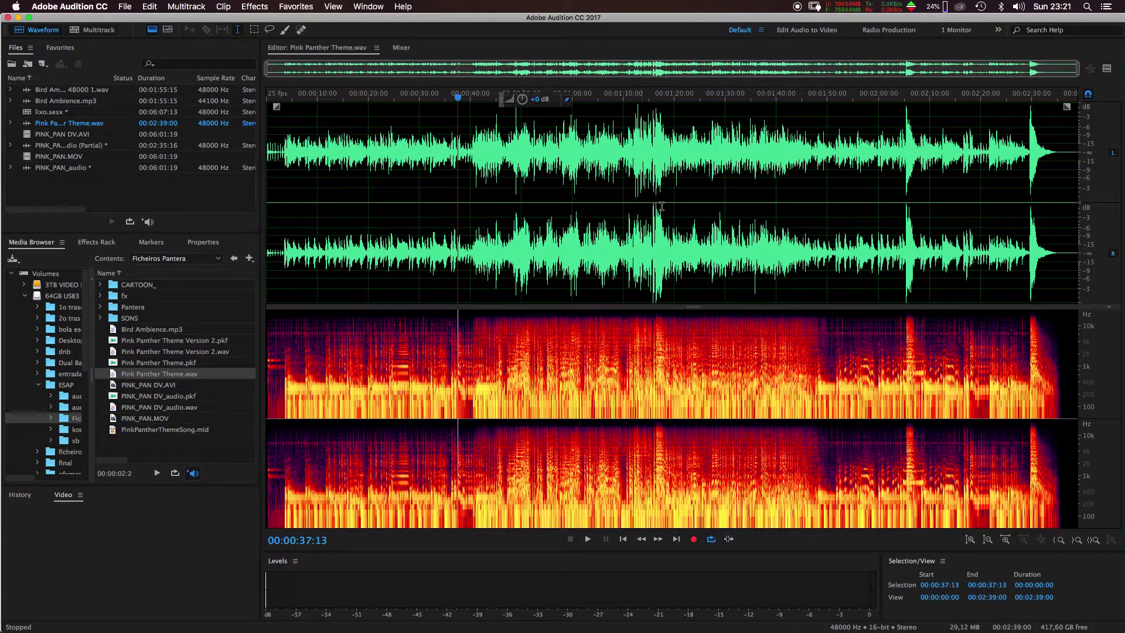
pyautogui.rightClick(600, 167)
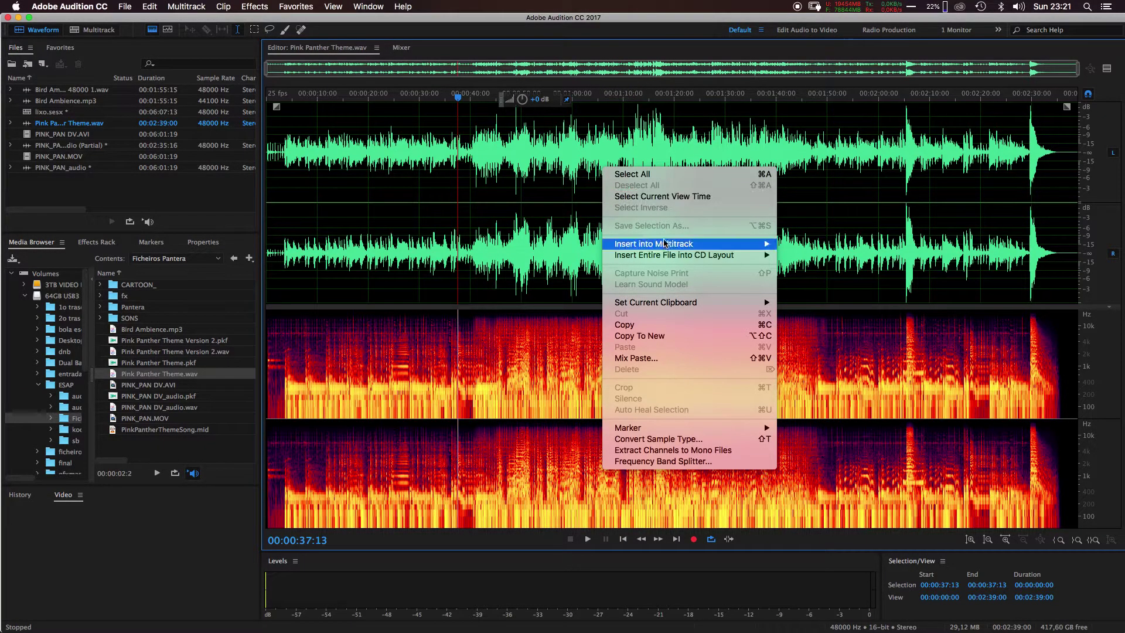
pyautogui.moveTo(664, 246)
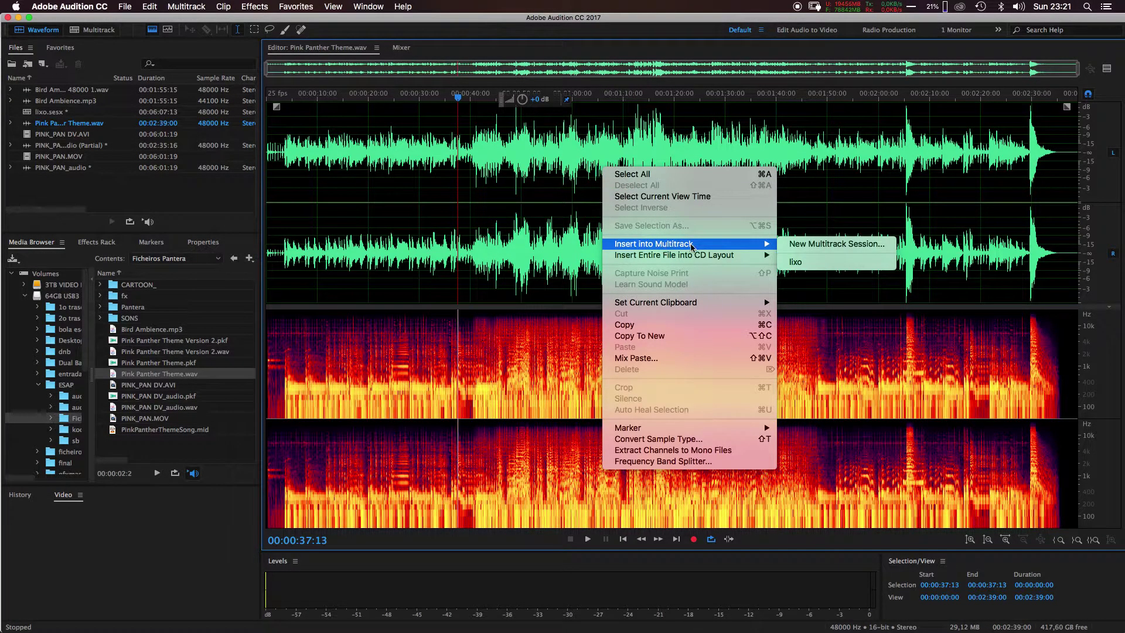
pyautogui.click(798, 263)
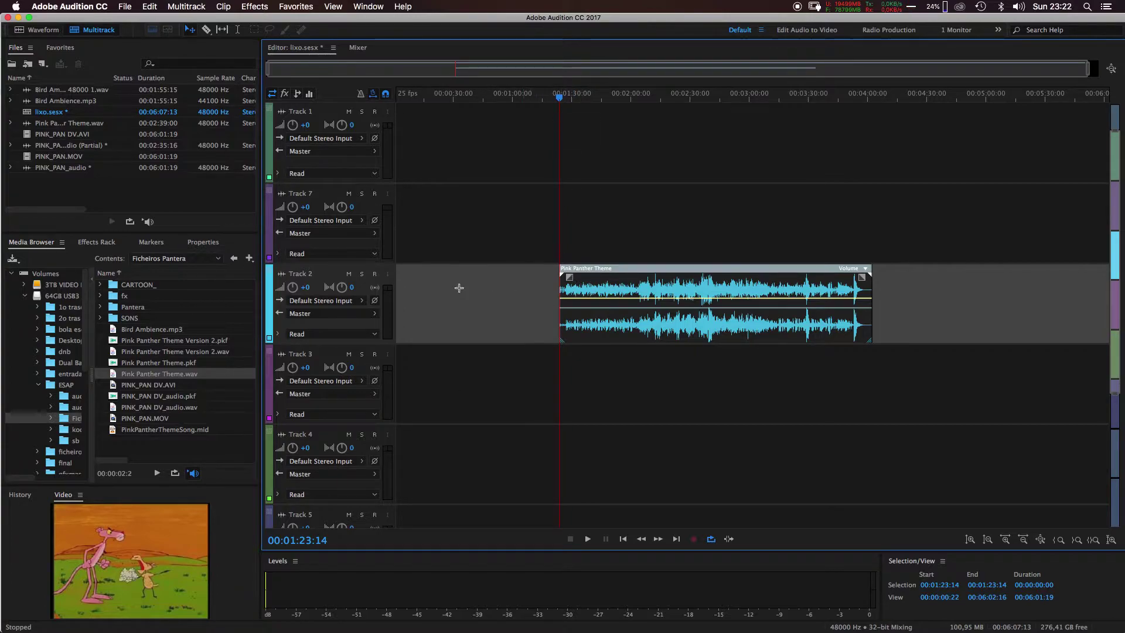
# View the newly inserted Track 2 clip in the Waveform editor and return to the multitrack session
pyautogui.press('9')
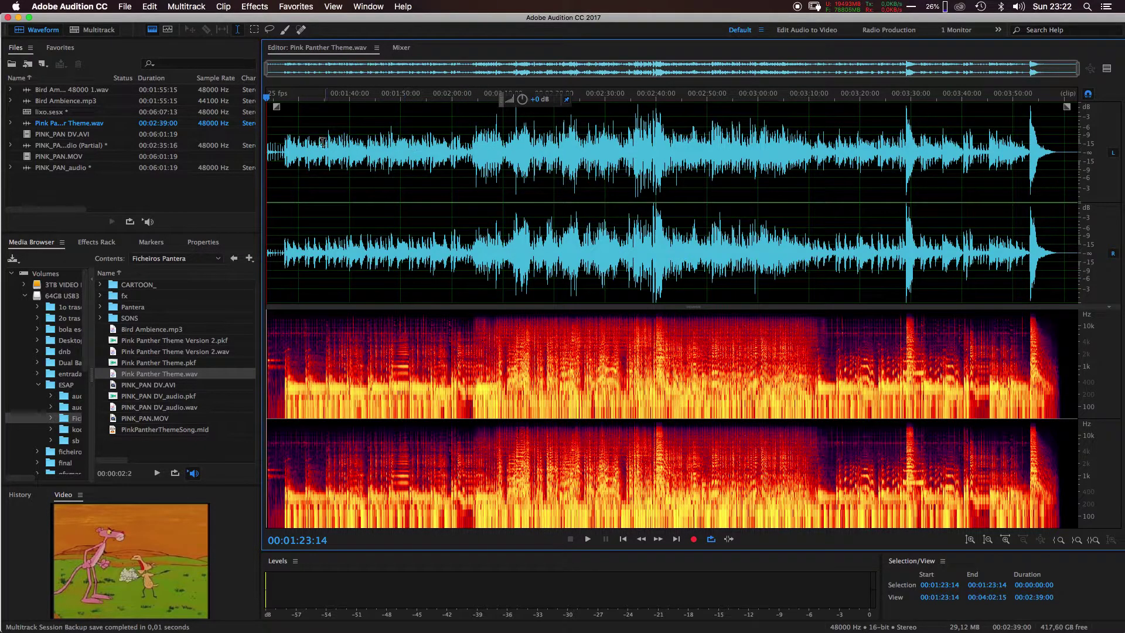
pyautogui.click(402, 48)
pyautogui.click(326, 46)
pyautogui.click(96, 32)
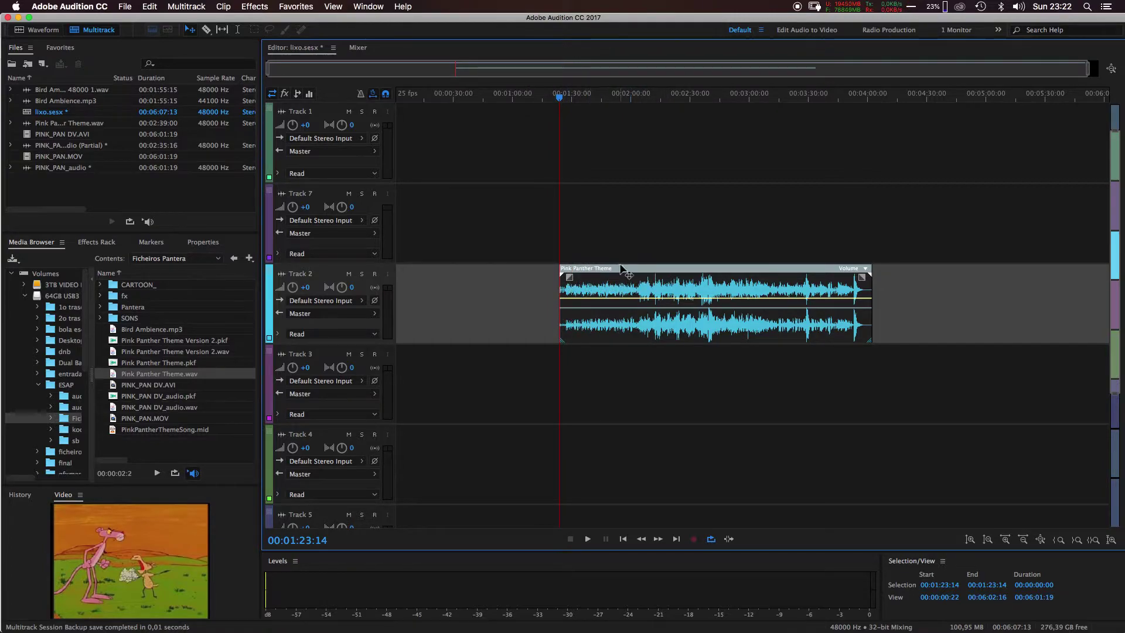
# Shift the Pink Panther Theme clip slightly later on Track 2, then delete it
pyautogui.moveTo(619, 271); pyautogui.dragTo(645, 271)
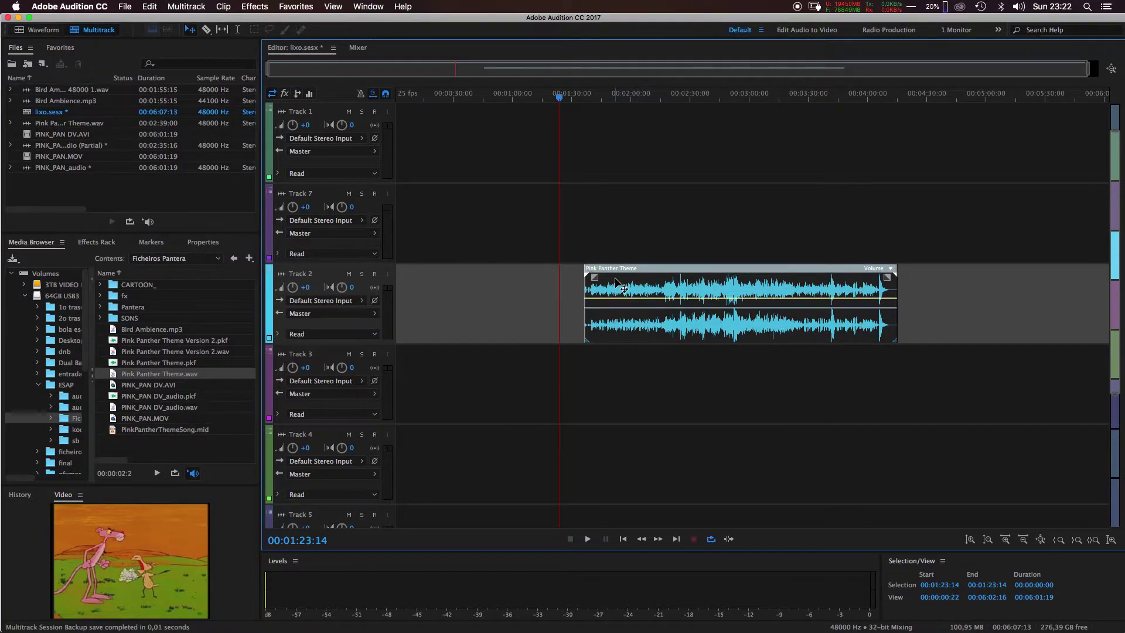
pyautogui.click(707, 258)
pyautogui.click(715, 285)
pyautogui.press('Delete')
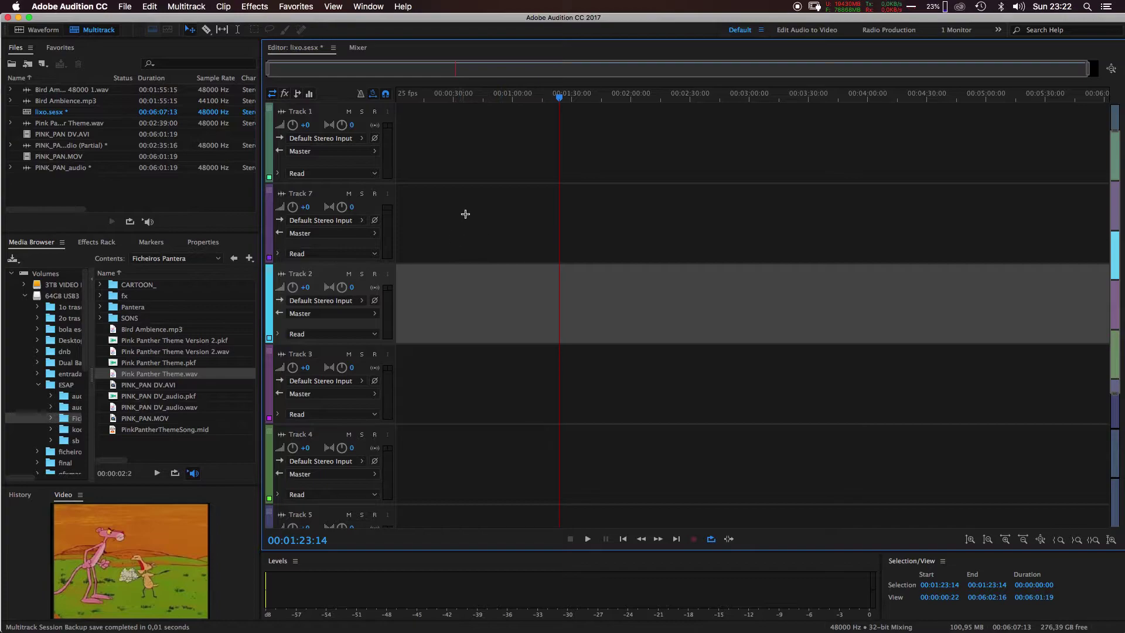
# Browse the CARTOON_ and fx folders and preview cd126.mp3, cd183.mp3 and cd238.mp3
pyautogui.click(100, 285)
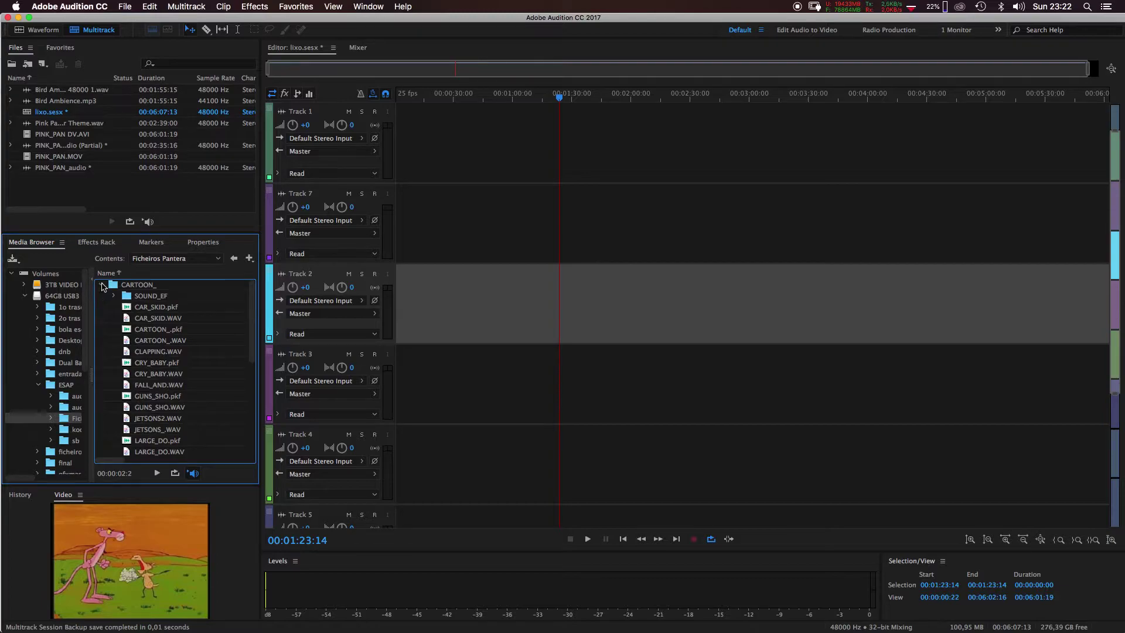
pyautogui.click(101, 285)
pyautogui.click(101, 297)
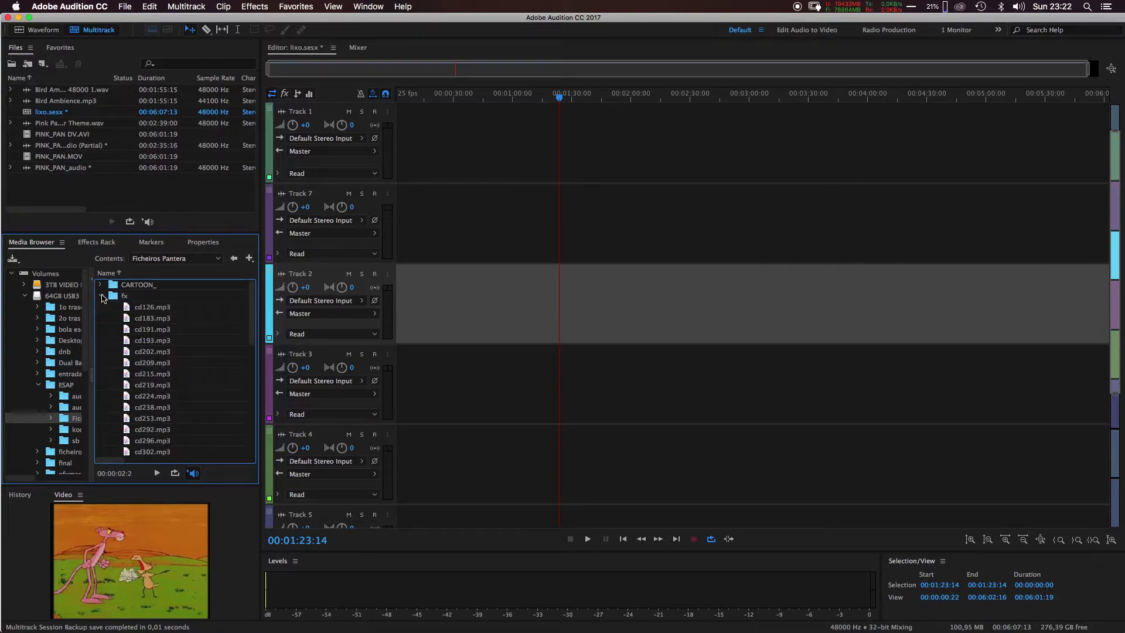
pyautogui.click(143, 307)
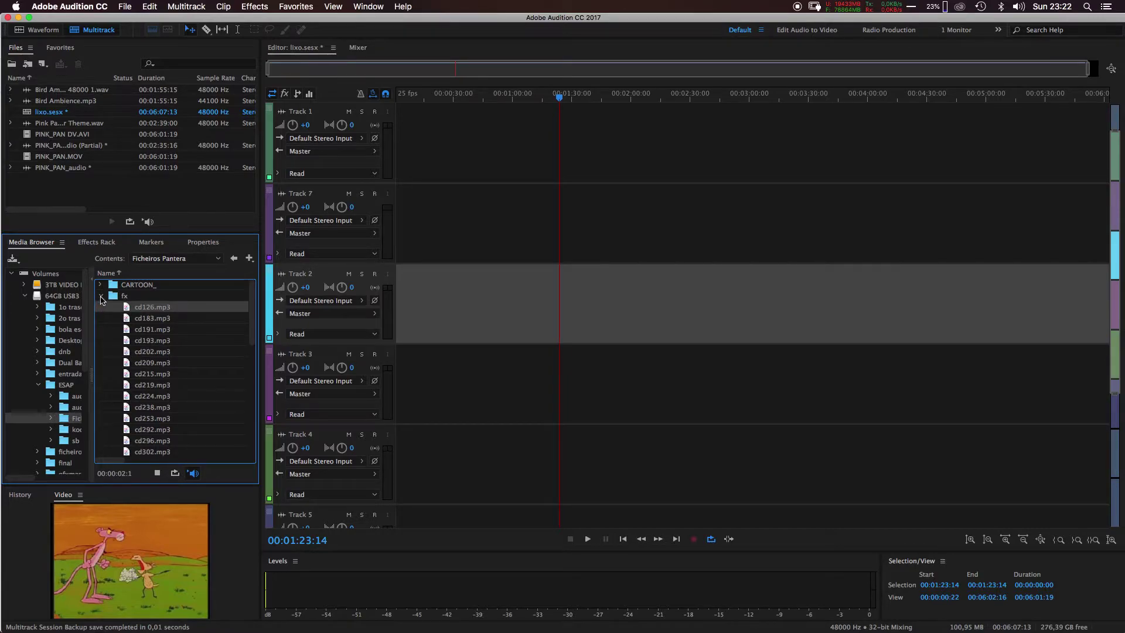
pyautogui.moveTo(251, 293)
pyautogui.mouseDown()
pyautogui.moveTo(230, 432)
pyautogui.moveTo(264, 289)
pyautogui.mouseUp()
pyautogui.click(150, 322)
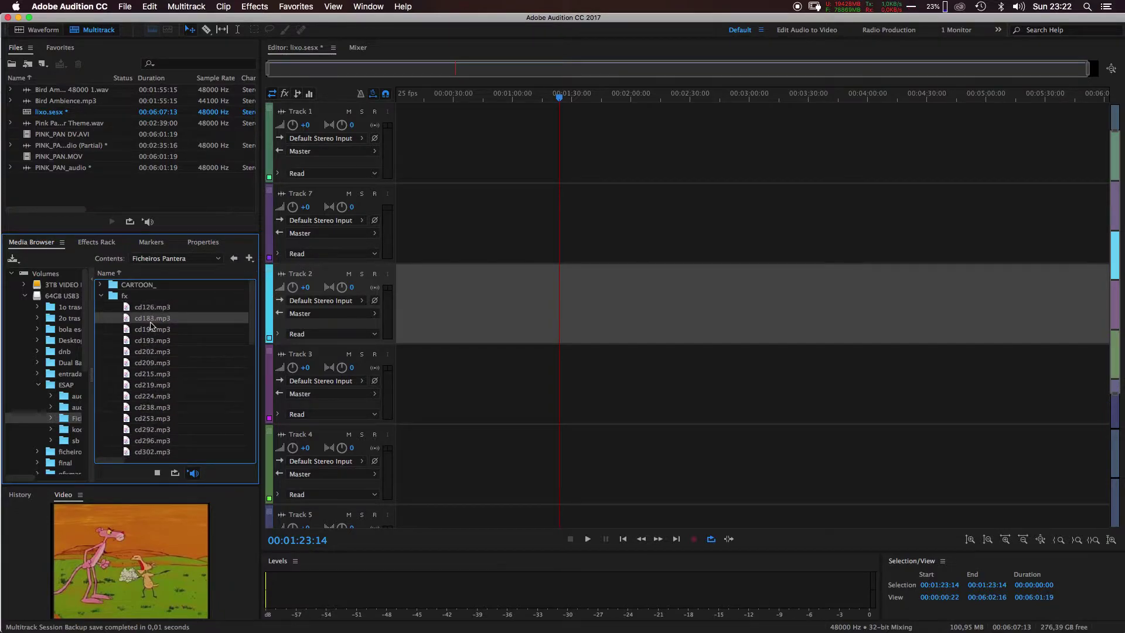
pyautogui.click(156, 412)
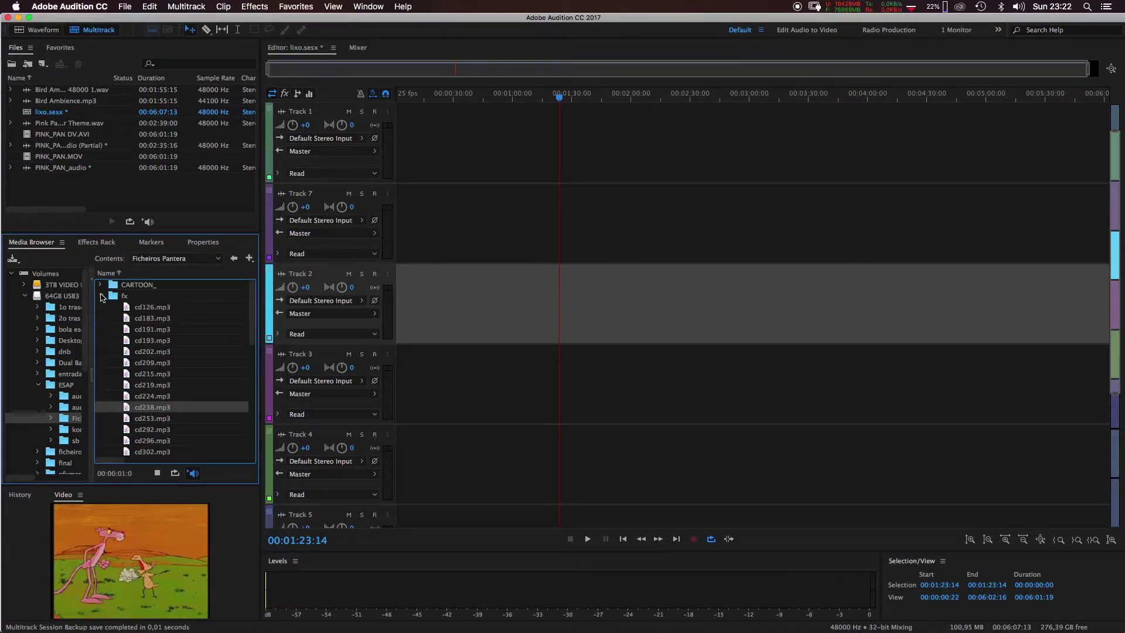
# Browse the Pantera and SONS folders and preview Pen Writing 01.wav
pyautogui.click(101, 297)
pyautogui.click(100, 307)
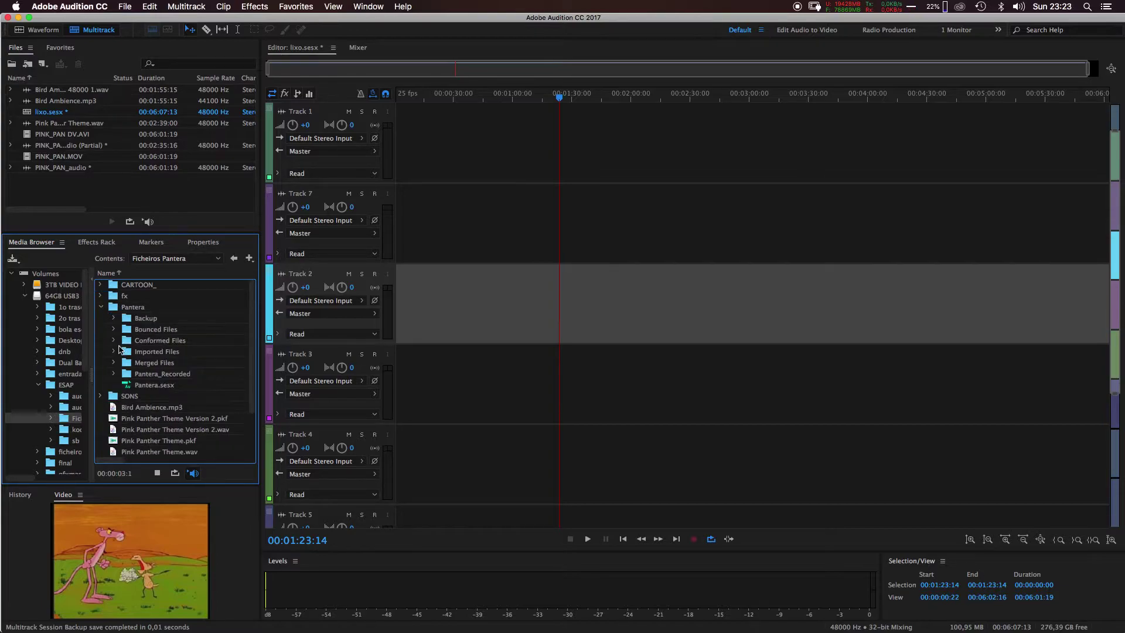
pyautogui.click(100, 307)
pyautogui.click(100, 318)
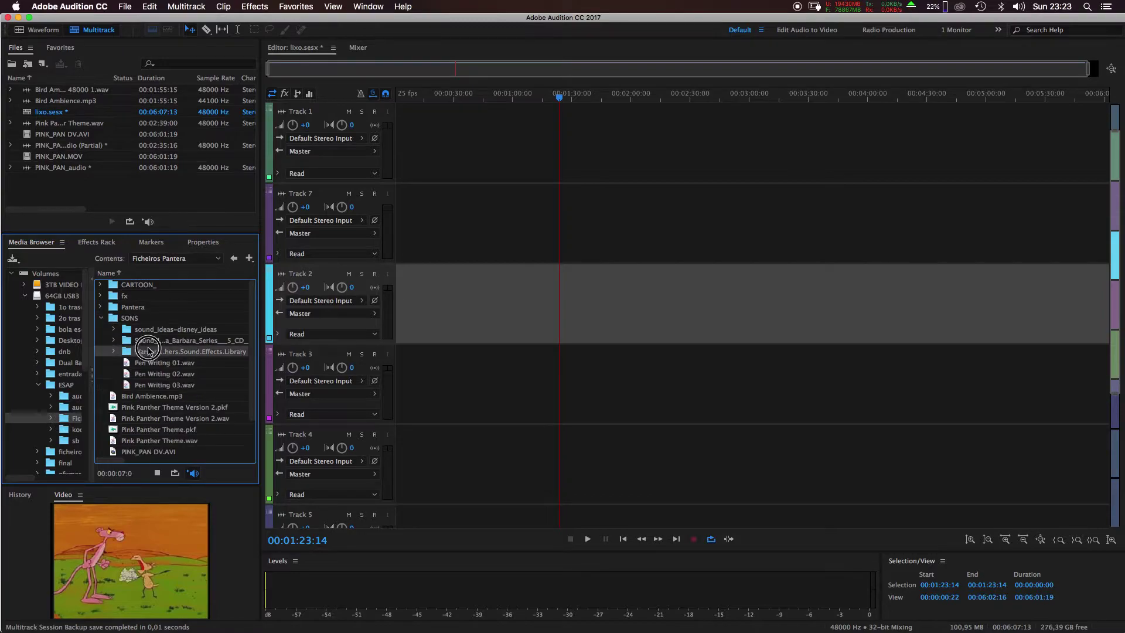
pyautogui.click(176, 363)
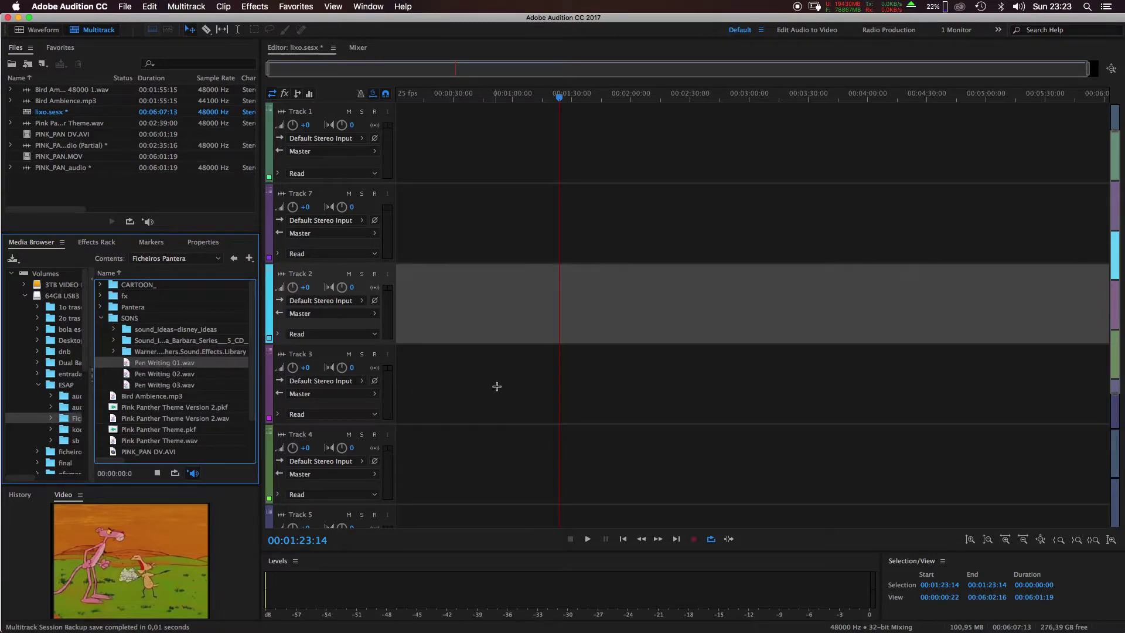
# Turn off auto-play for the Media Browser, stop session playback, and select Pen Writing 03.wav to check the setting
pyautogui.click(495, 388)
pyautogui.press('space')
pyautogui.click(194, 473)
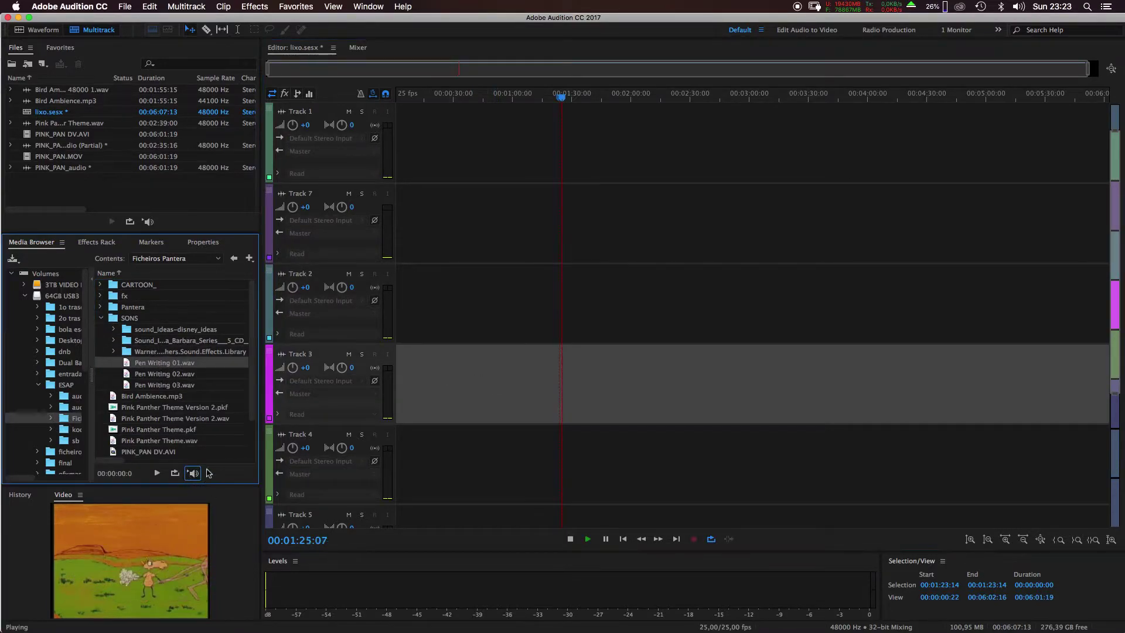
pyautogui.click(442, 380)
pyautogui.press('space')
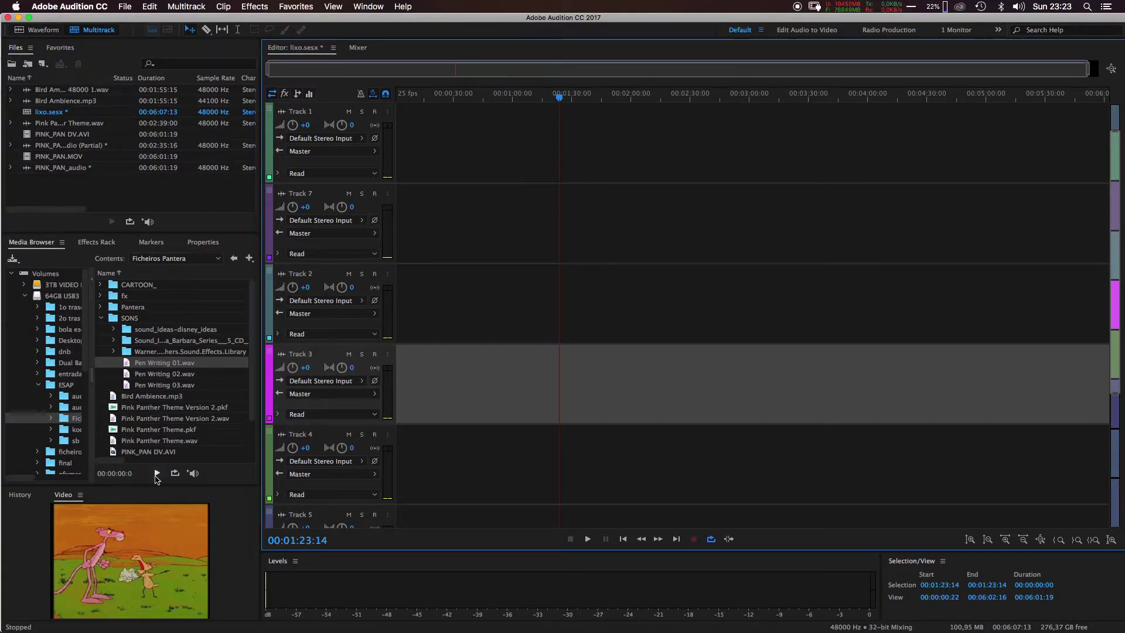
pyautogui.click(164, 384)
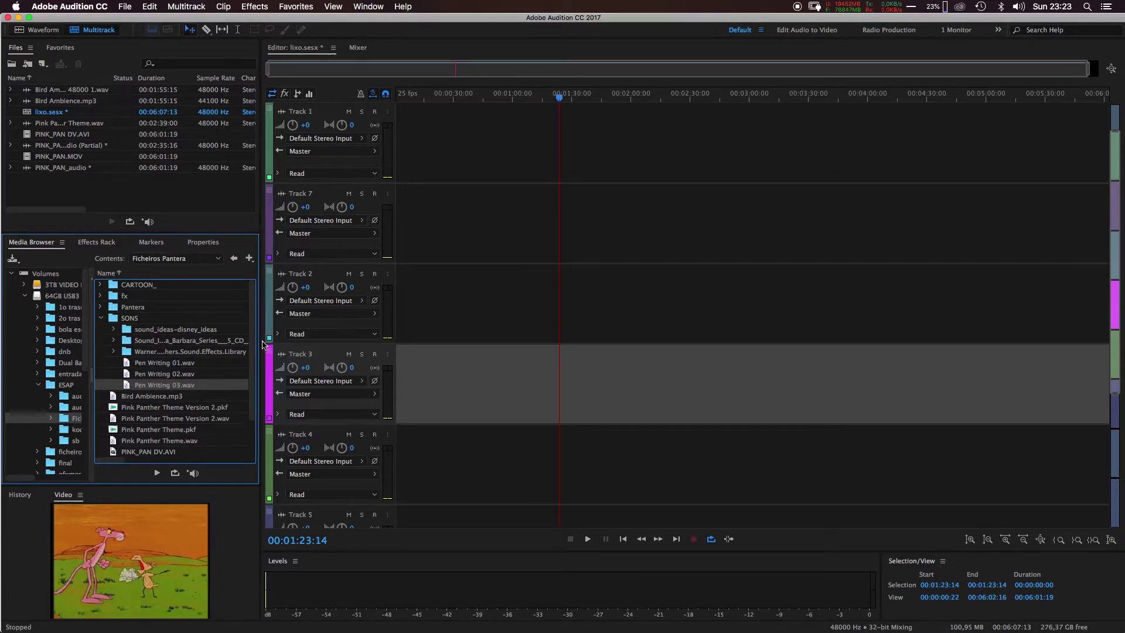
# Widen the file and media browsing area, then narrow it to give the track editor more room
pyautogui.moveTo(260, 343); pyautogui.dragTo(315, 342)
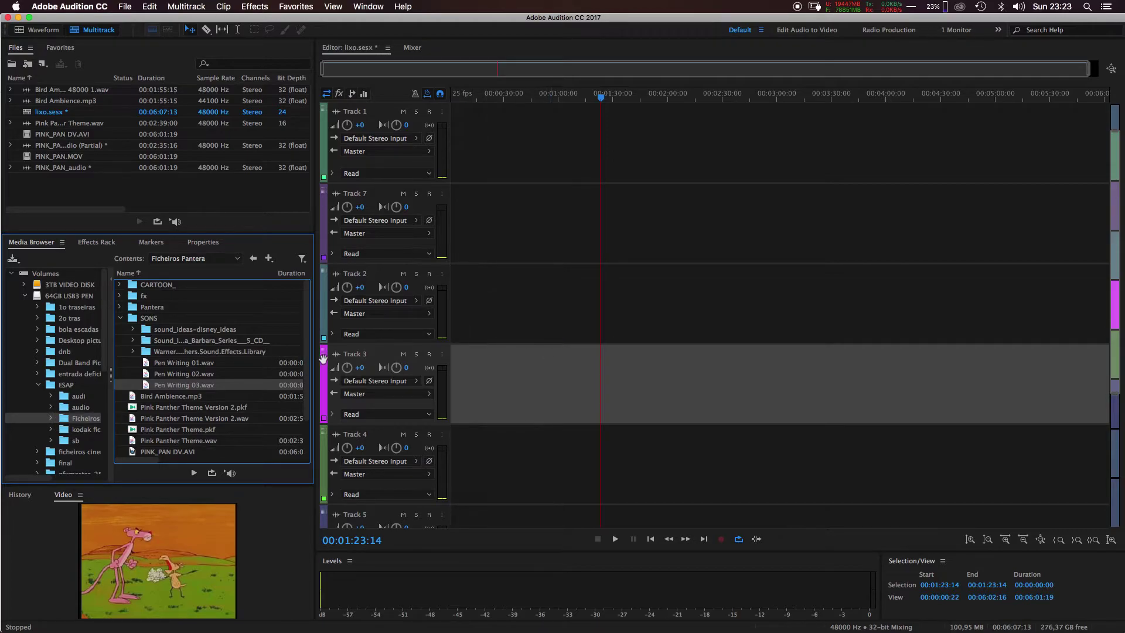
pyautogui.moveTo(316, 352); pyautogui.dragTo(246, 351)
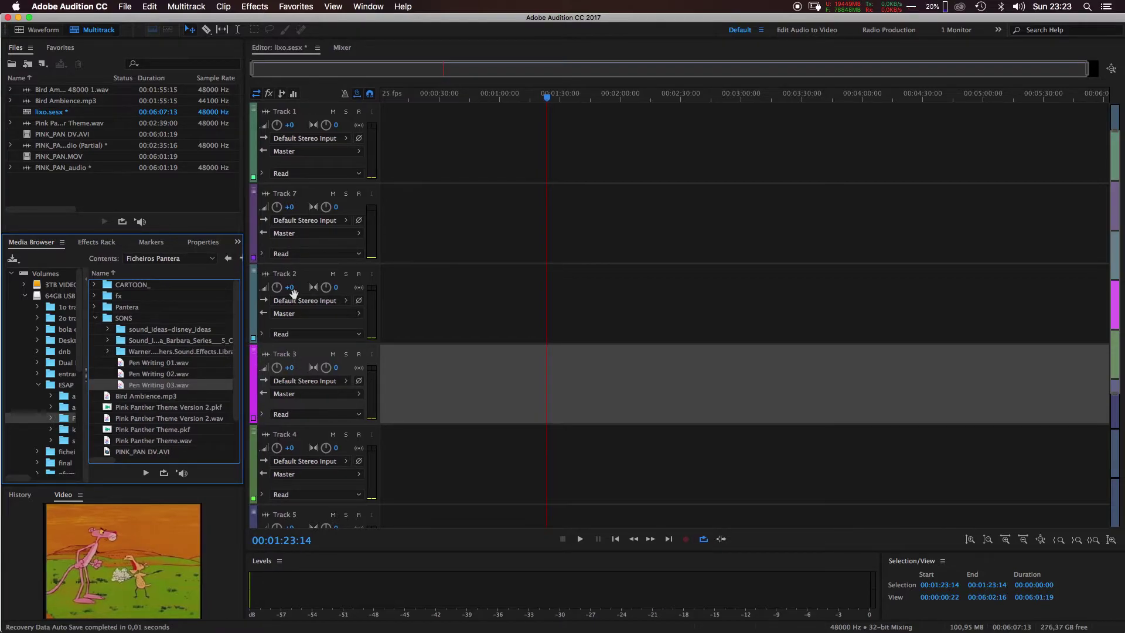
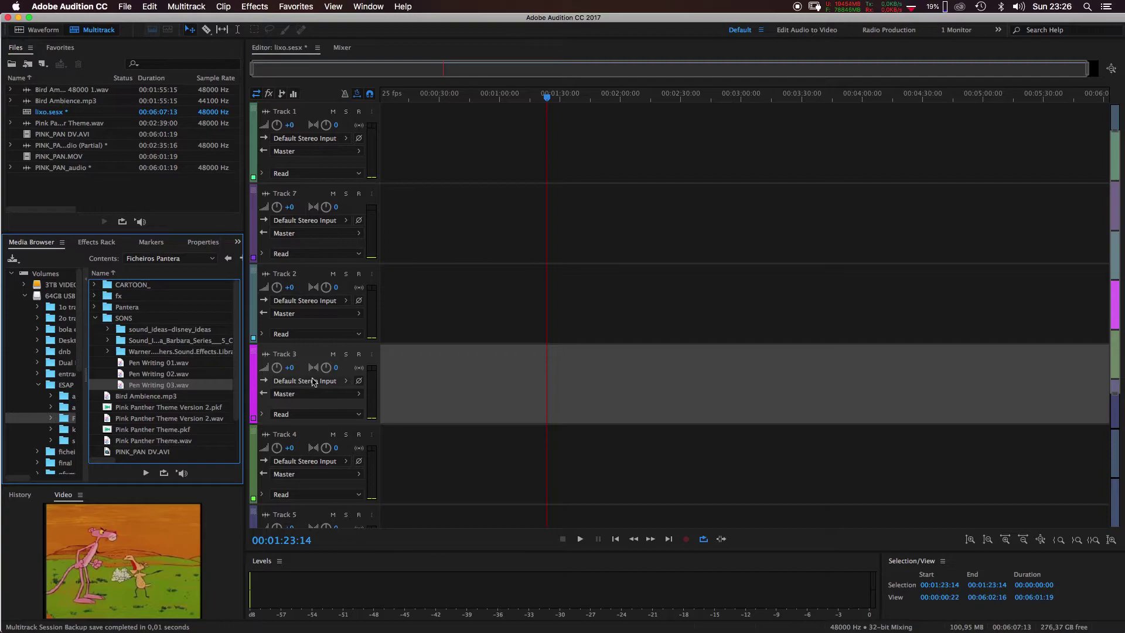
# Play the session's video from 00:02:48:12 and stop playback
pyautogui.moveTo(613, 94); pyautogui.dragTo(703, 101)
pyautogui.press('space')
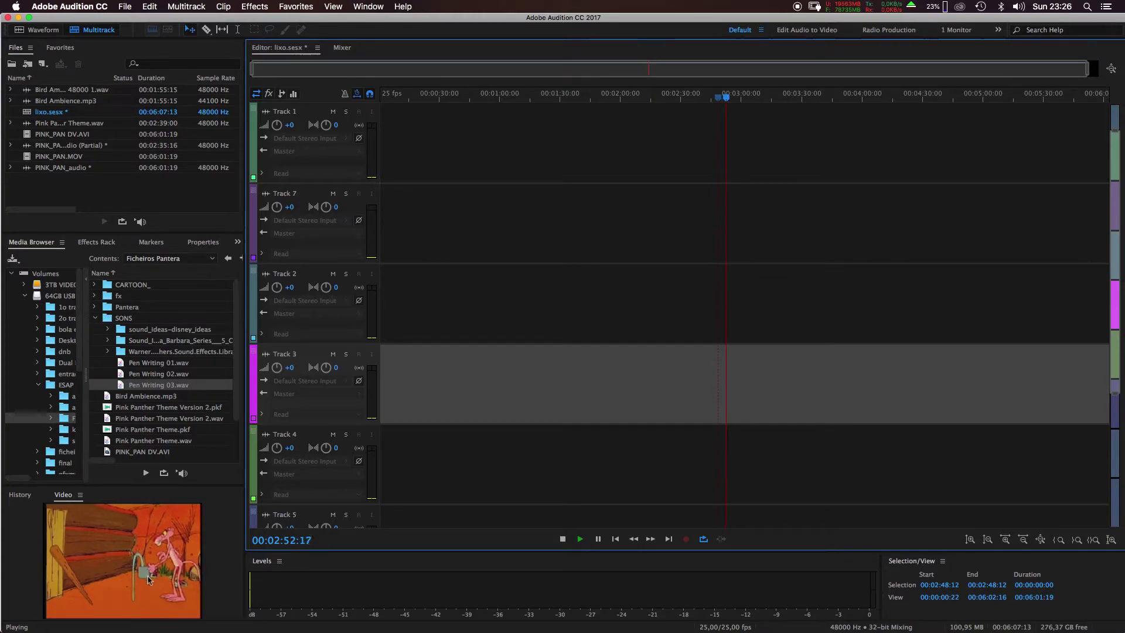
pyautogui.press('space')
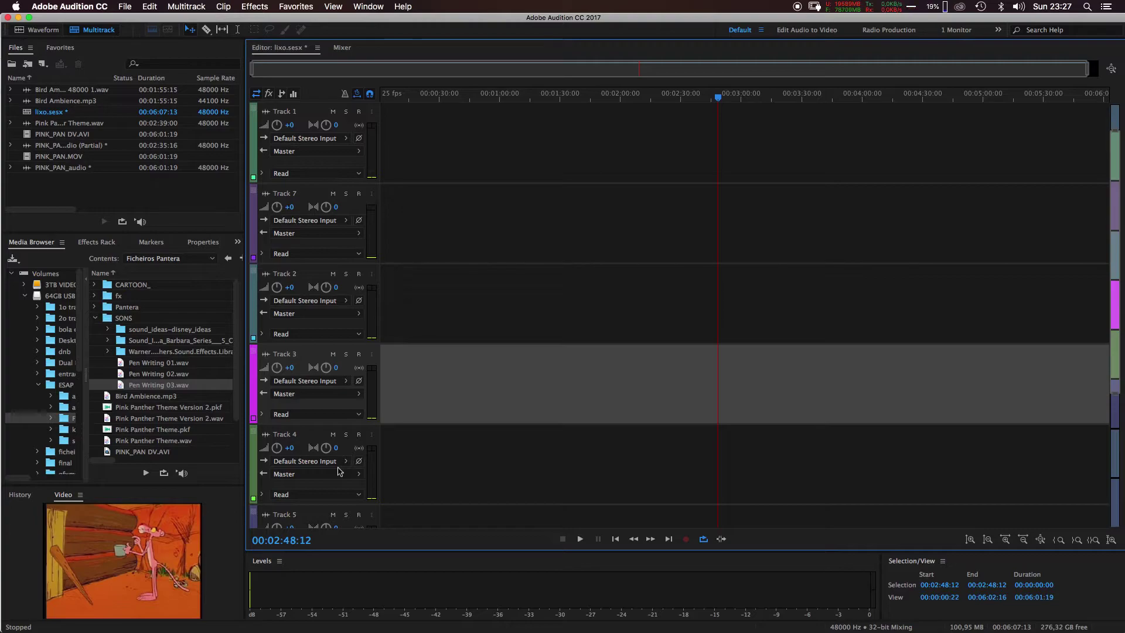
# Show the full session duration and inspect the video frames at 00:00:47:01 and 00:00:42:03
pyautogui.press('\\')
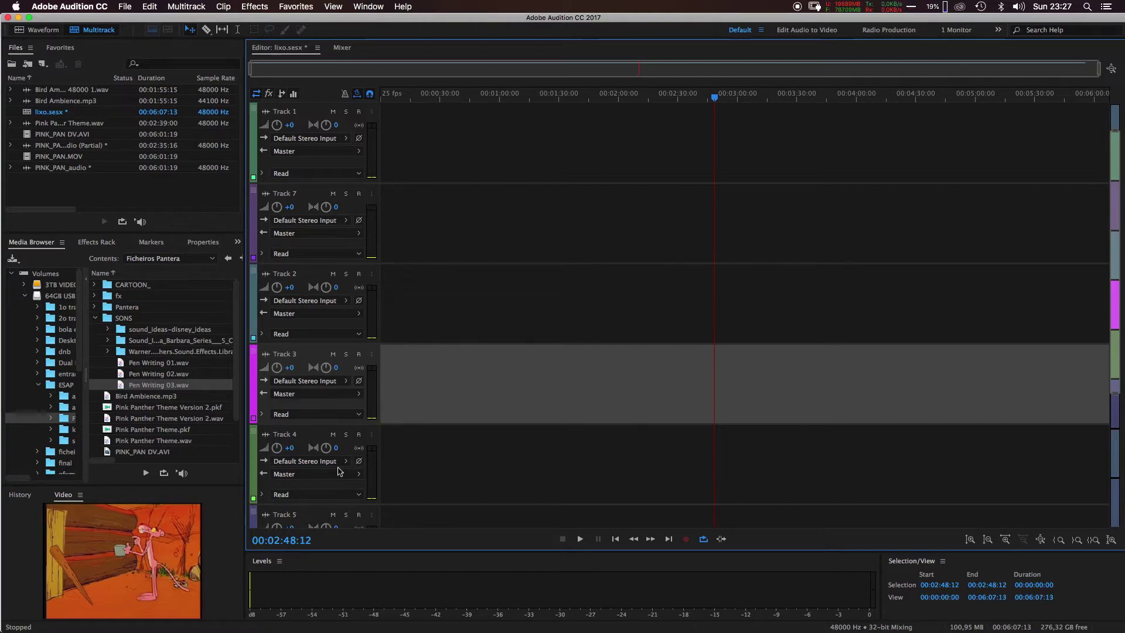
pyautogui.click(473, 96)
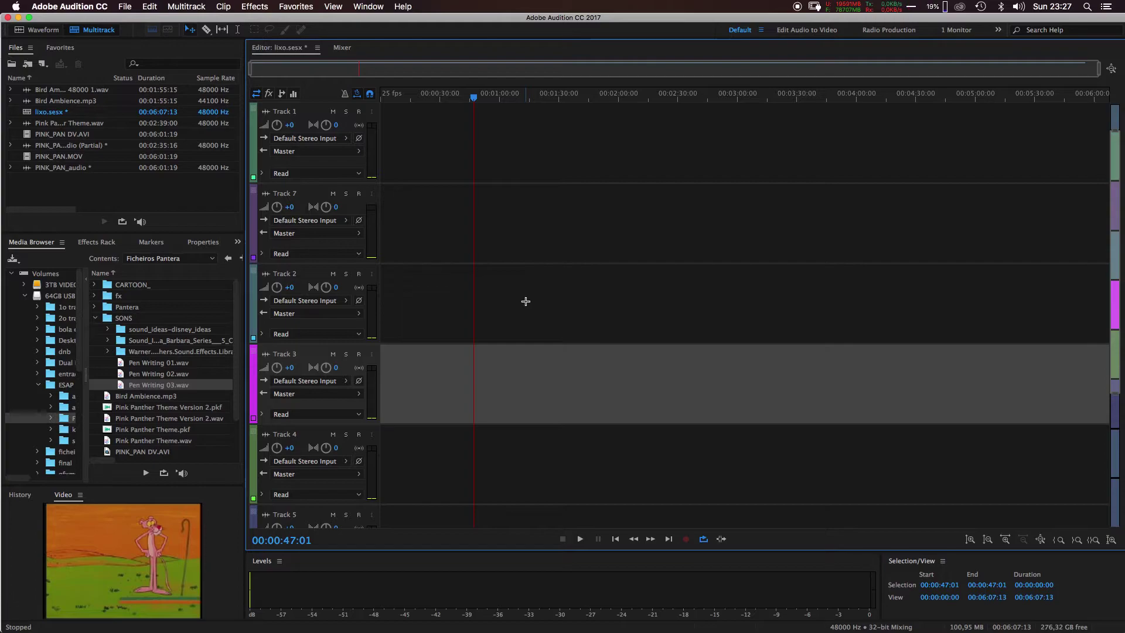
pyautogui.moveTo(475, 99); pyautogui.dragTo(465, 101)
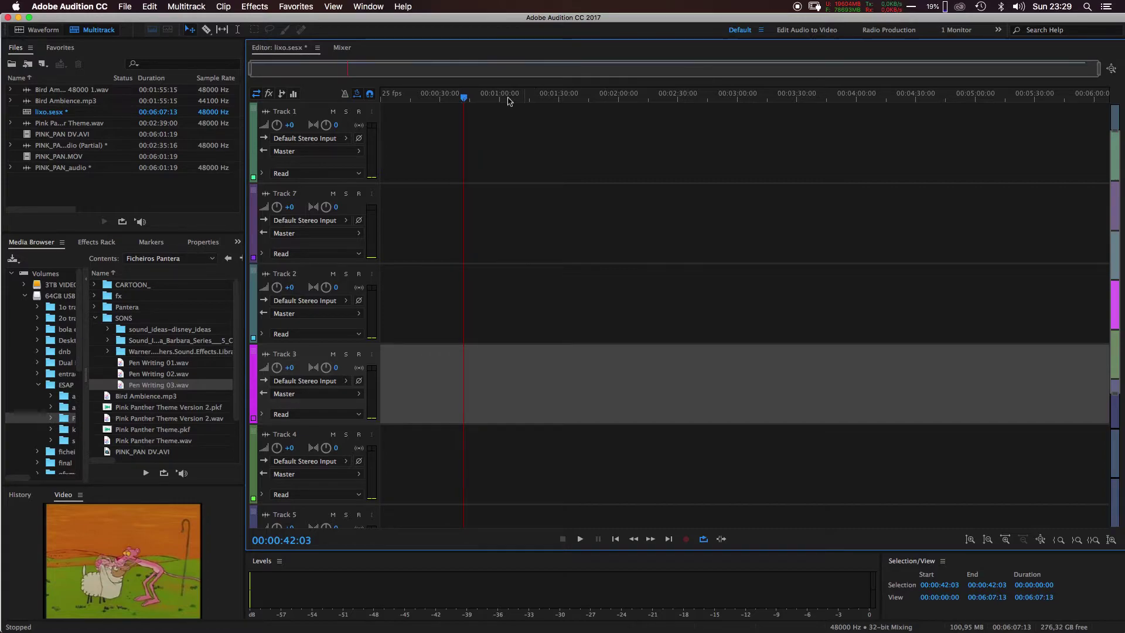
# Play the video scene from 00:01:04:24 and again from 00:01:06:02, stopping playback each time
pyautogui.moveTo(480, 99); pyautogui.dragTo(509, 101)
pyautogui.press('space')
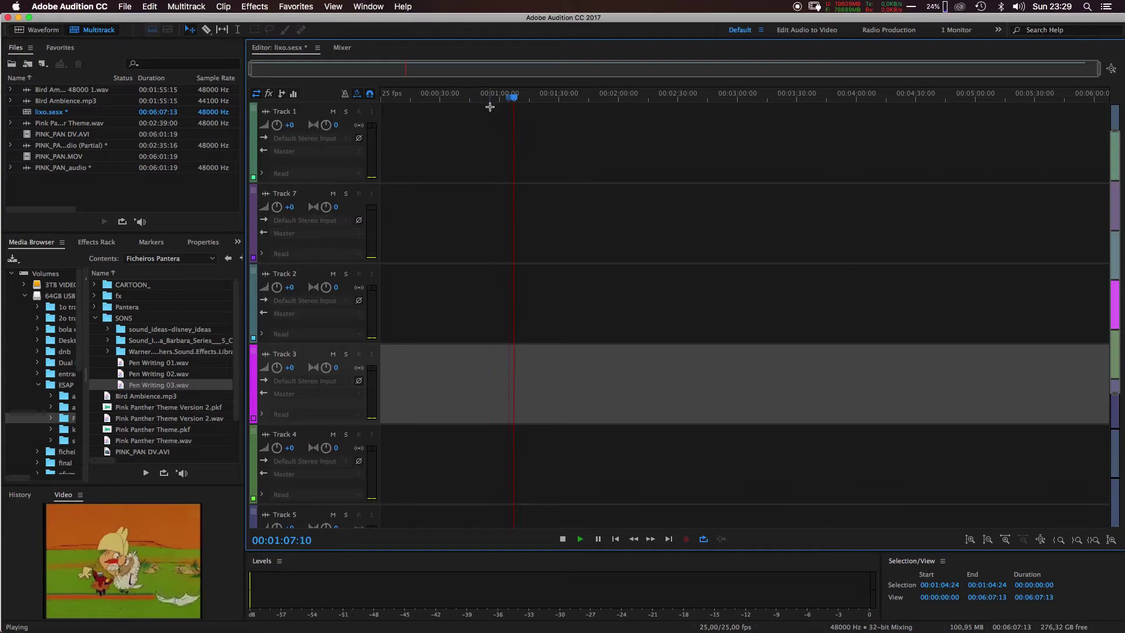
pyautogui.press('space')
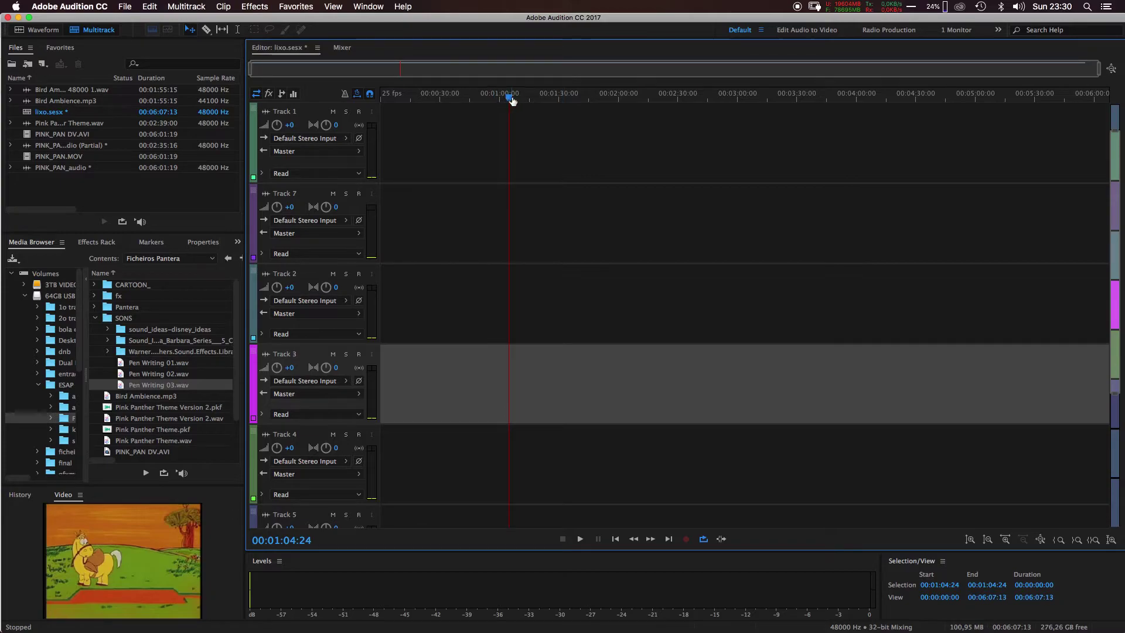
pyautogui.click(511, 98)
pyautogui.moveTo(512, 99); pyautogui.dragTo(511, 98)
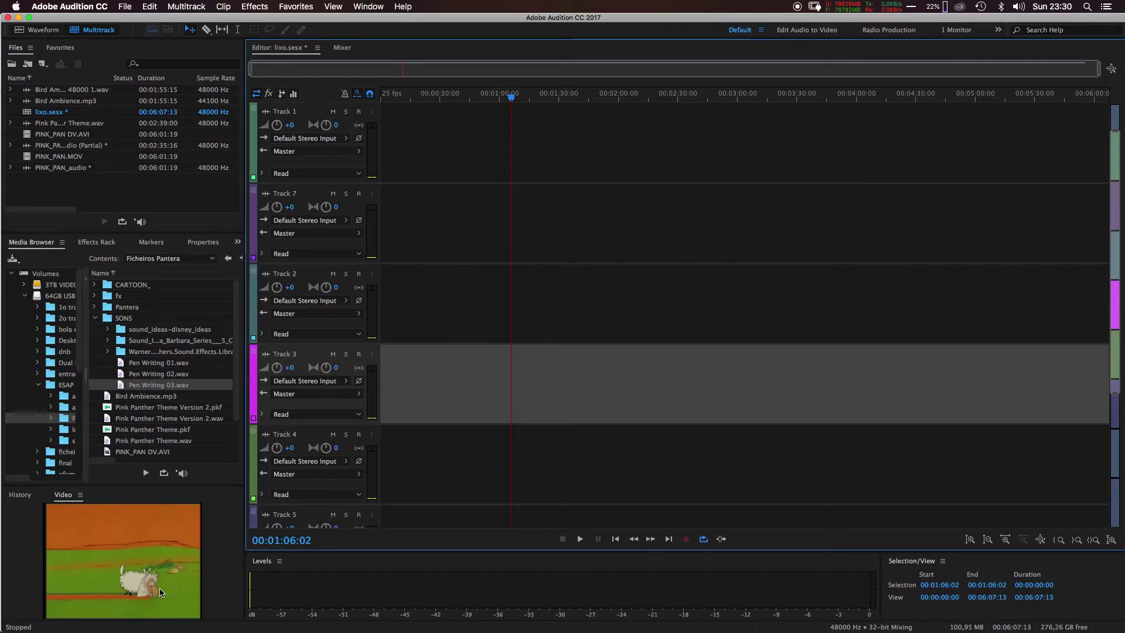
pyautogui.press('space')
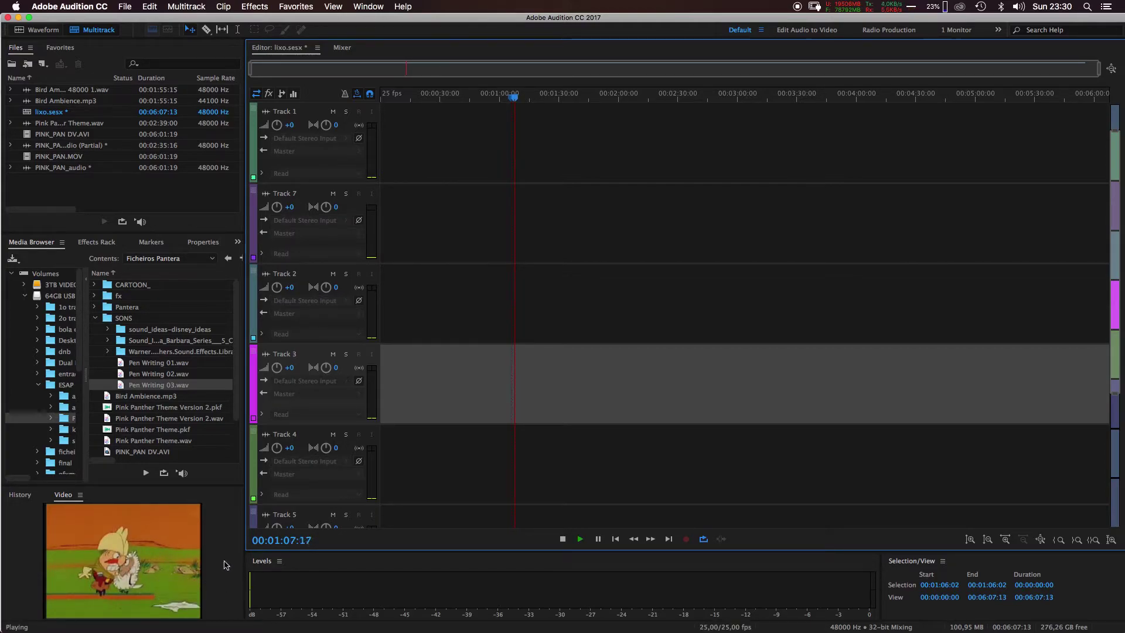
pyautogui.press('space')
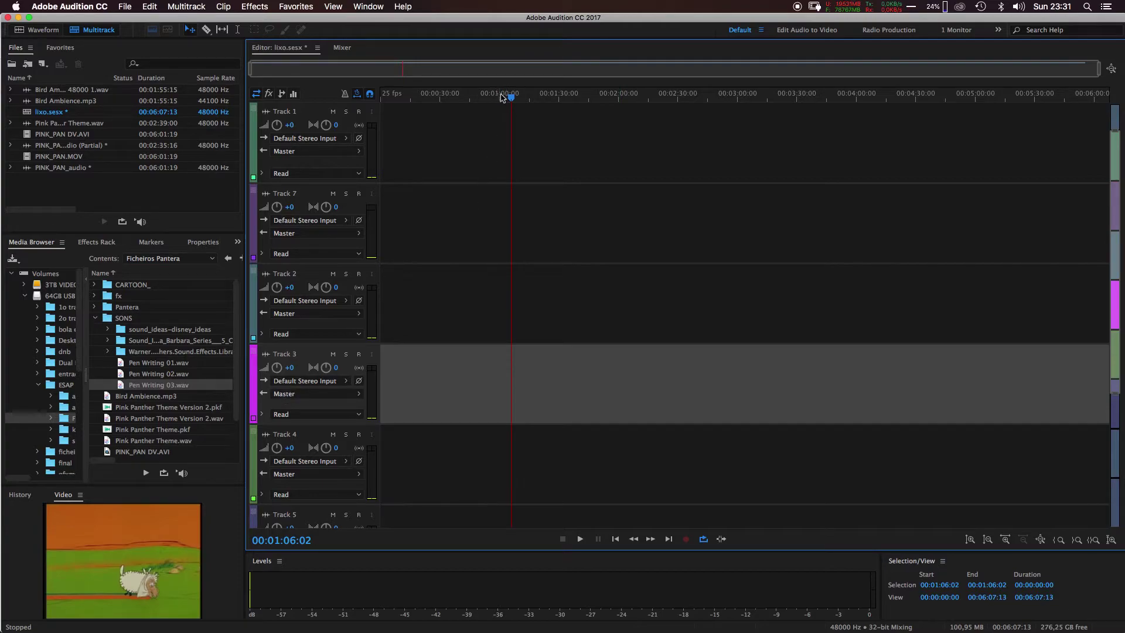
# Inspect the video frame at 00:00:59:18, then start playback from the beginning of the session
pyautogui.moveTo(501, 97); pyautogui.dragTo(499, 97)
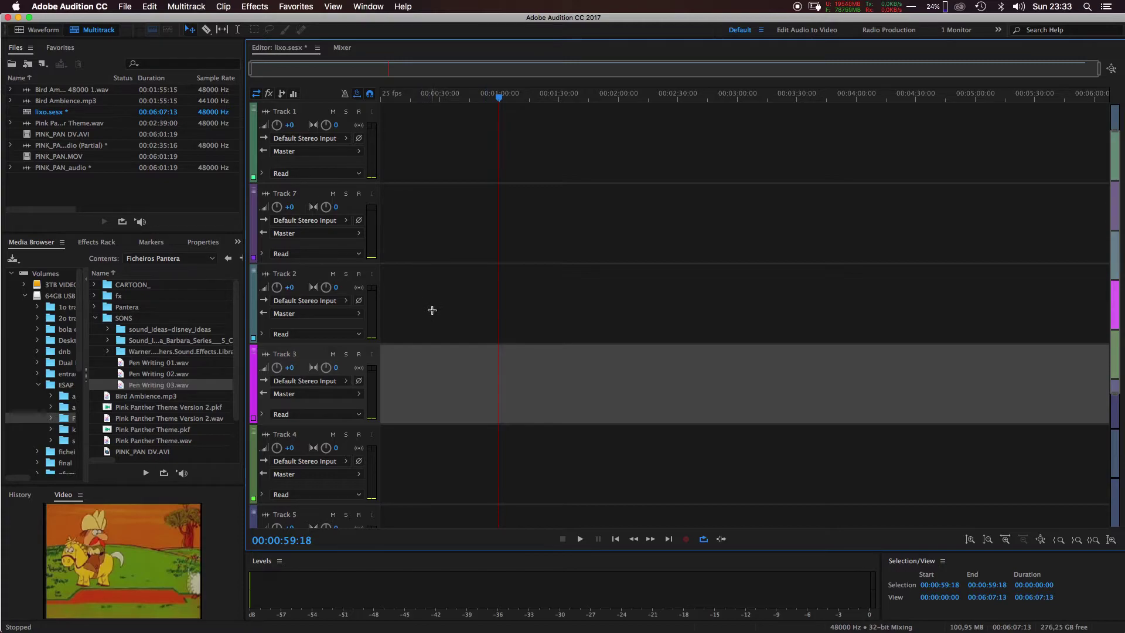
pyautogui.click(384, 96)
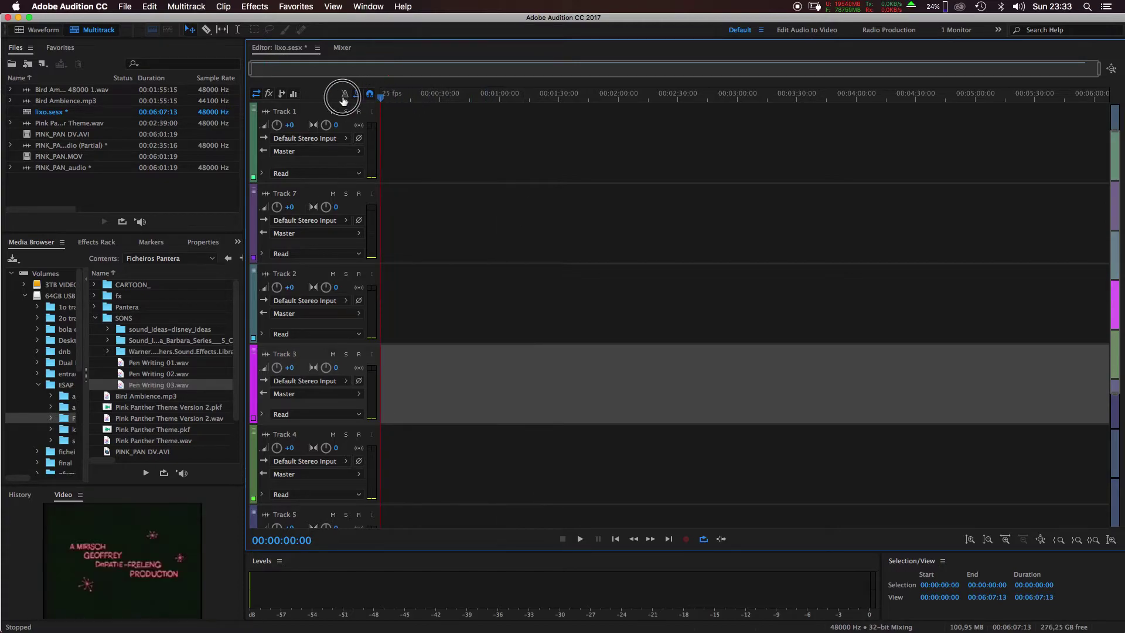
pyautogui.press('space')
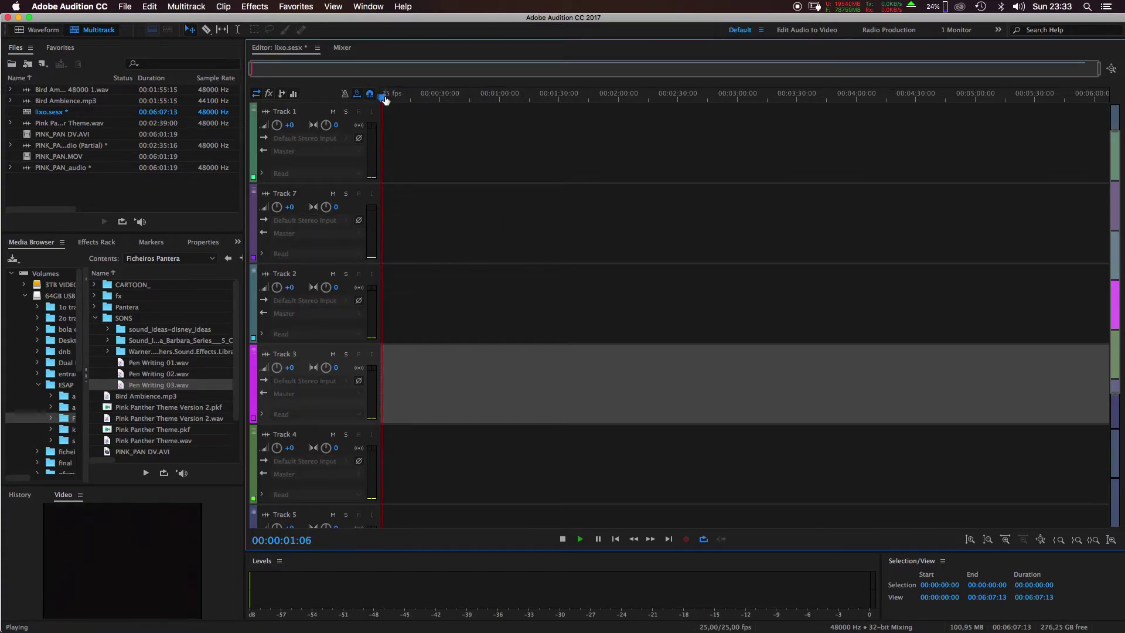
# Stop playback and move the playhead to 00:00:23:03 to inspect the video frame
pyautogui.press('space')
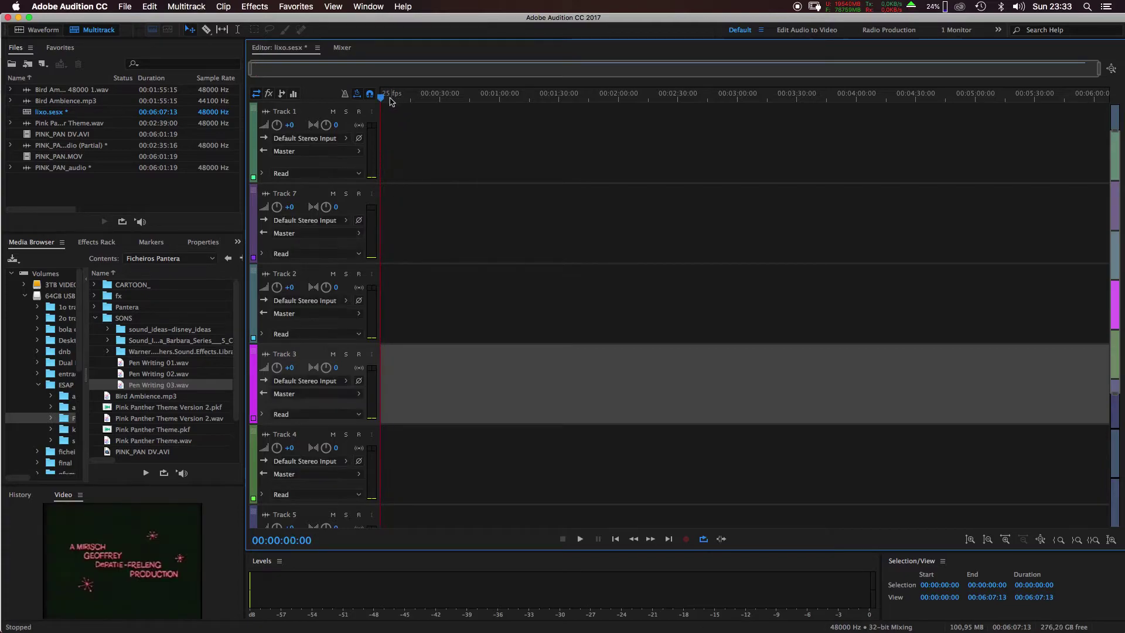
pyautogui.moveTo(382, 97); pyautogui.dragTo(426, 97)
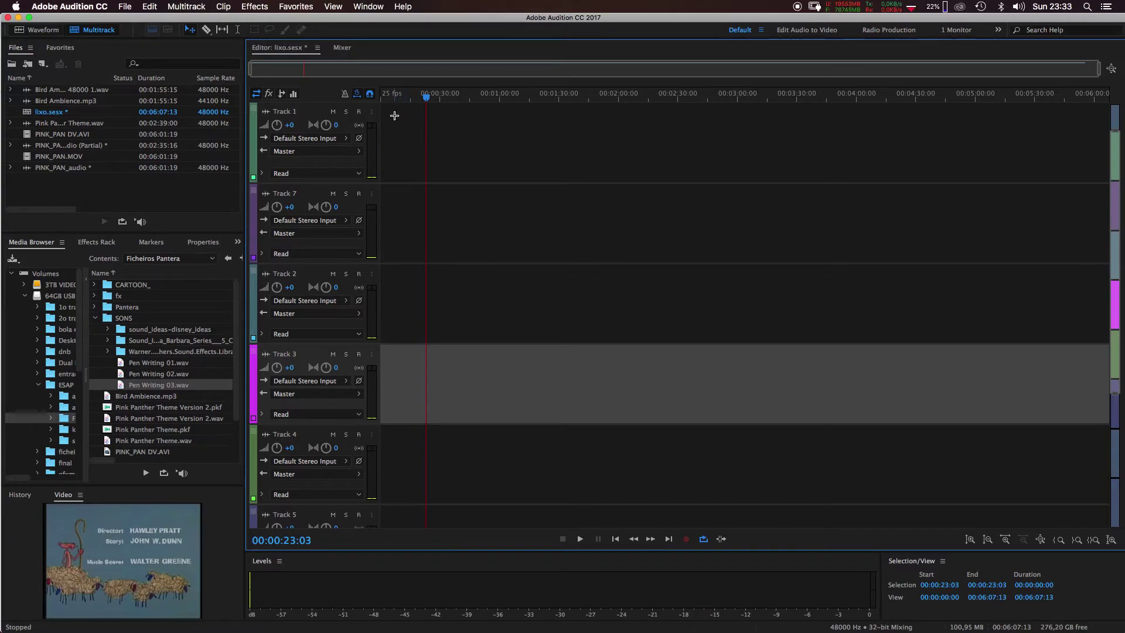
# Set the timeline's time display format to SMPTE 25 fps (EBU)
pyautogui.scroll(10, 394, 97)
pyautogui.rightClick(393, 98)
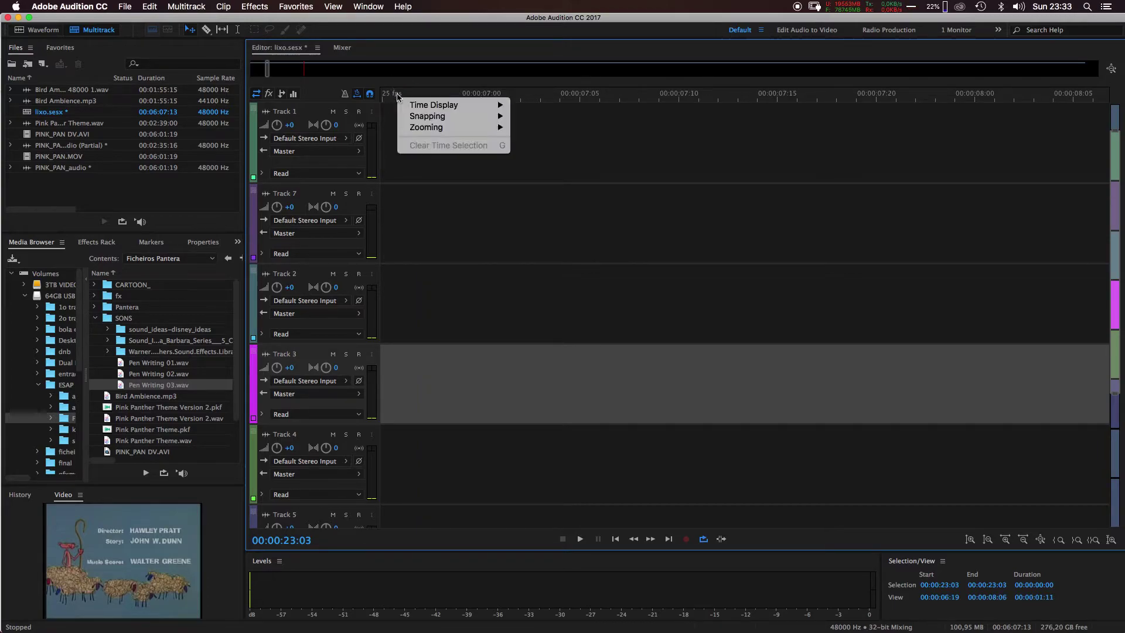
pyautogui.moveTo(417, 107)
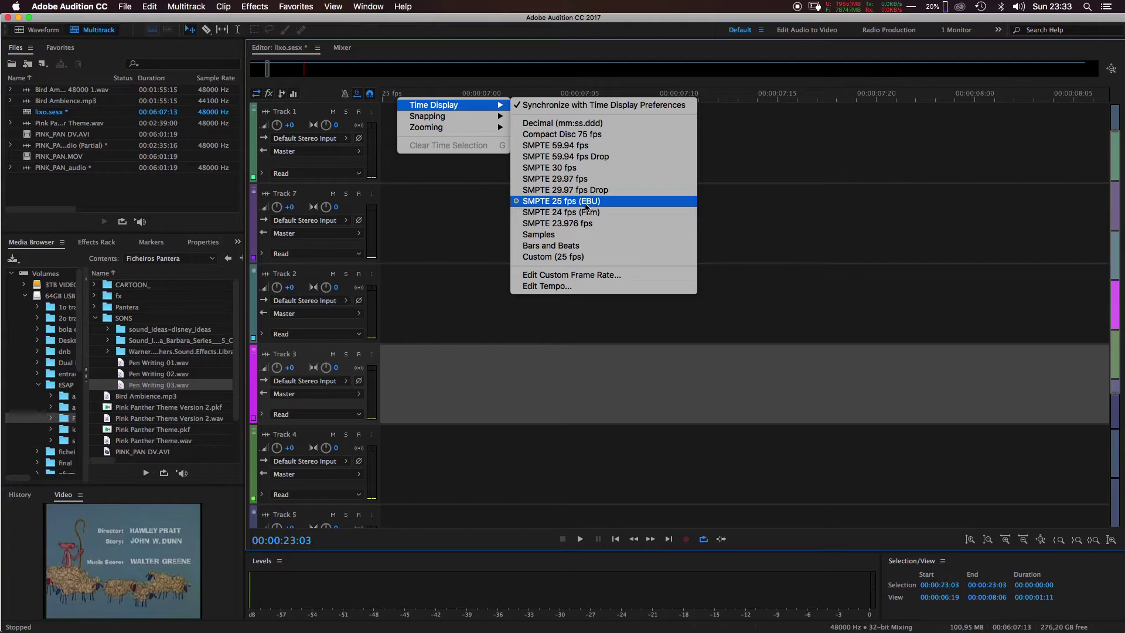
pyautogui.click(586, 205)
pyautogui.click(475, 129)
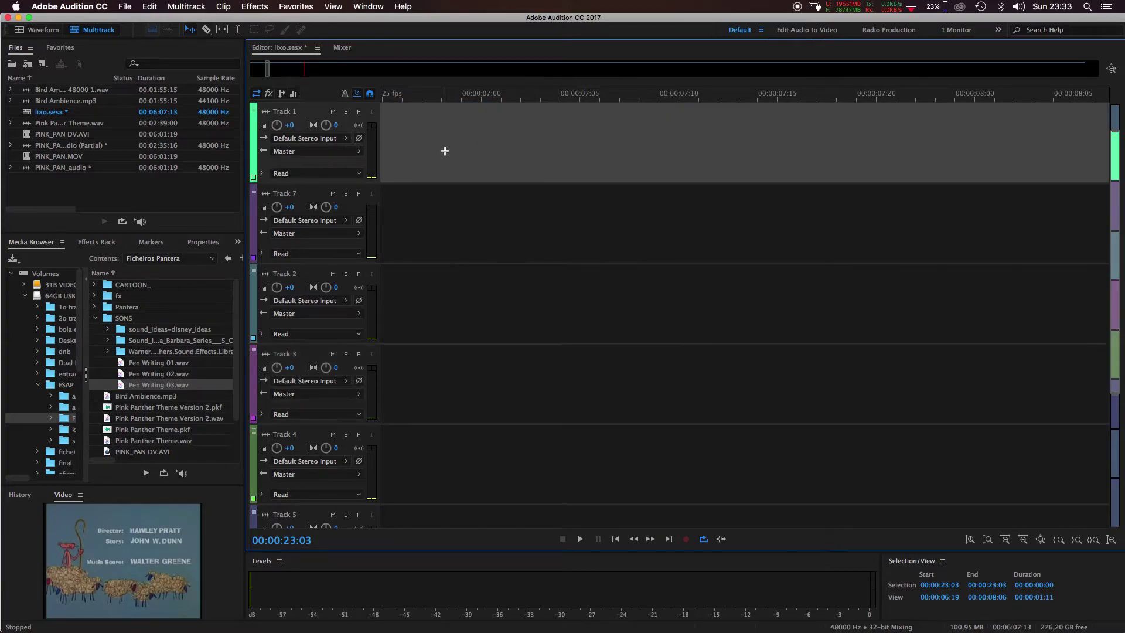
# Position the playhead at 00:00:06:24 and enable snapping to frames
pyautogui.click(467, 101)
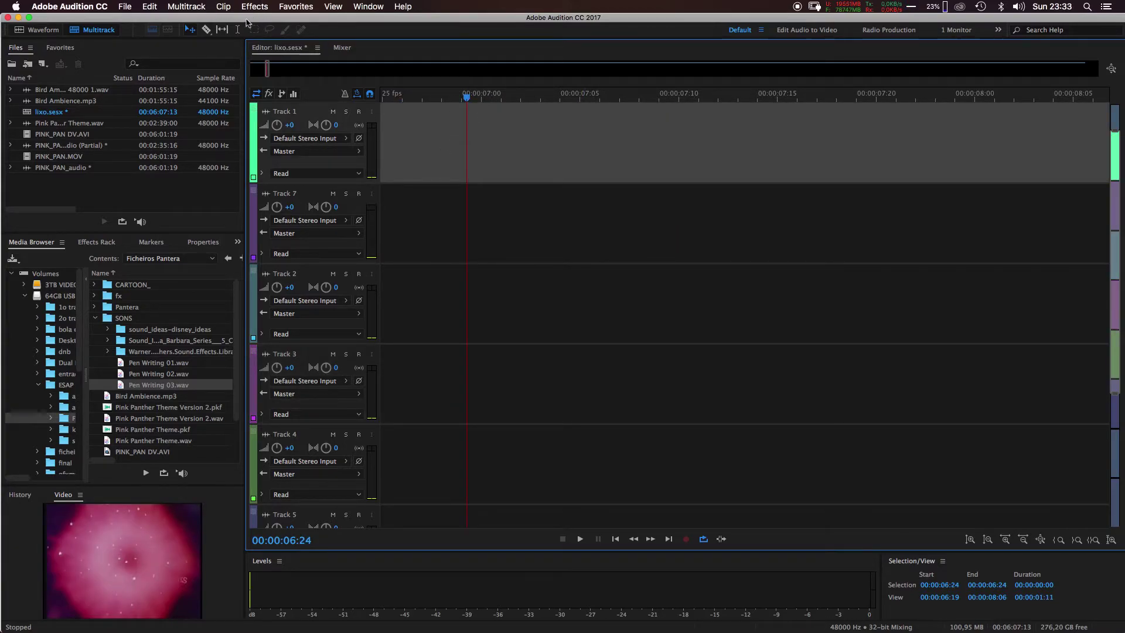
pyautogui.click(198, 7)
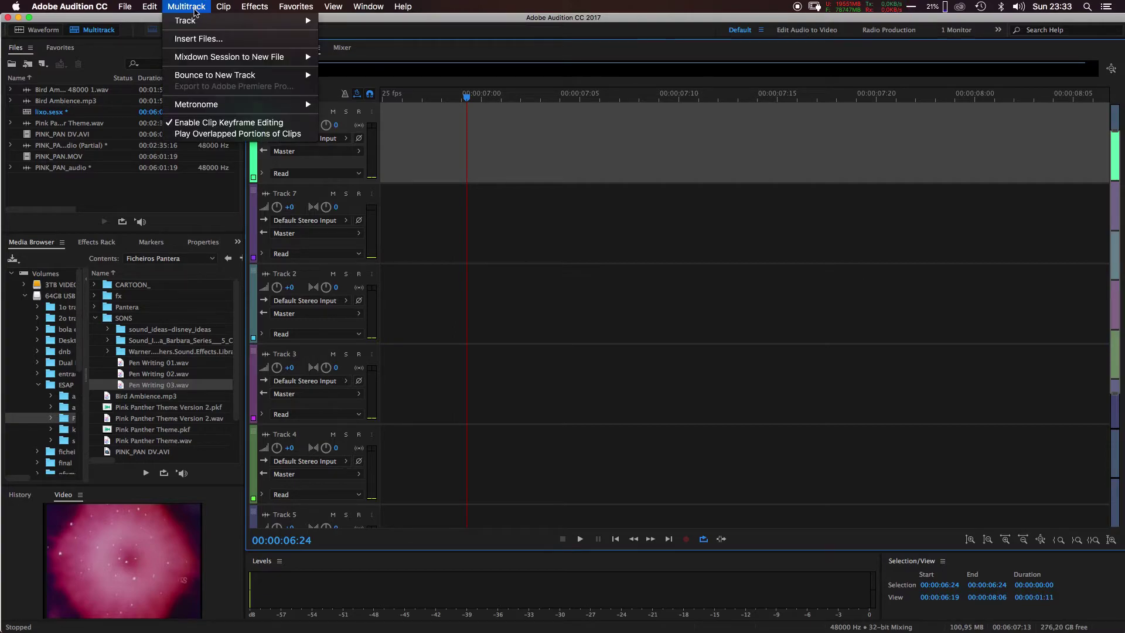
pyautogui.moveTo(153, 8)
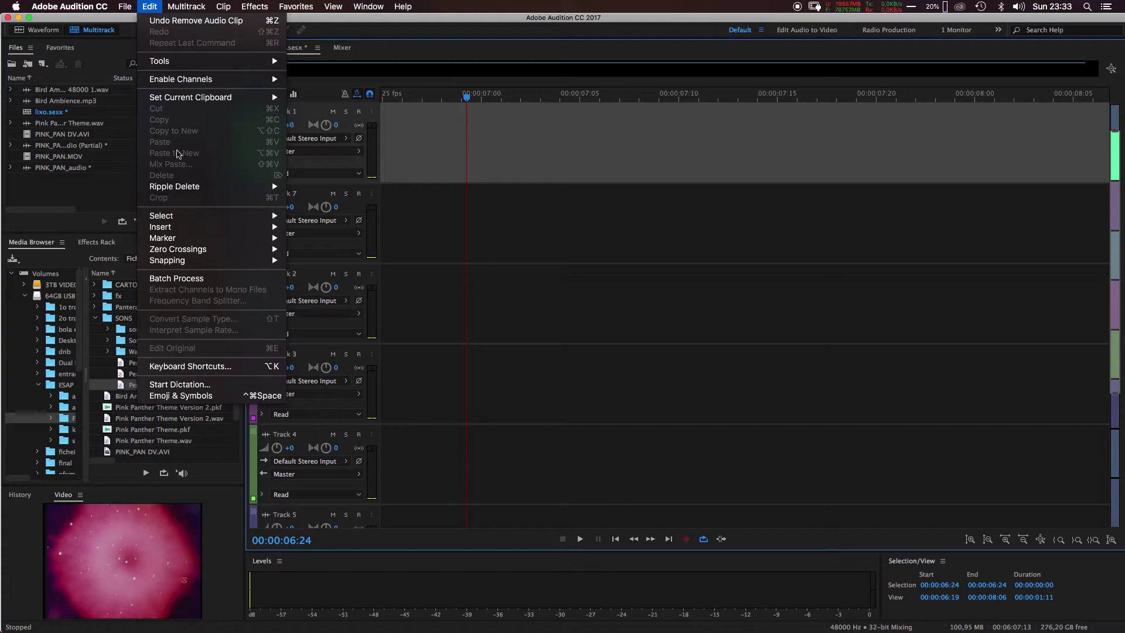
pyautogui.moveTo(240, 265)
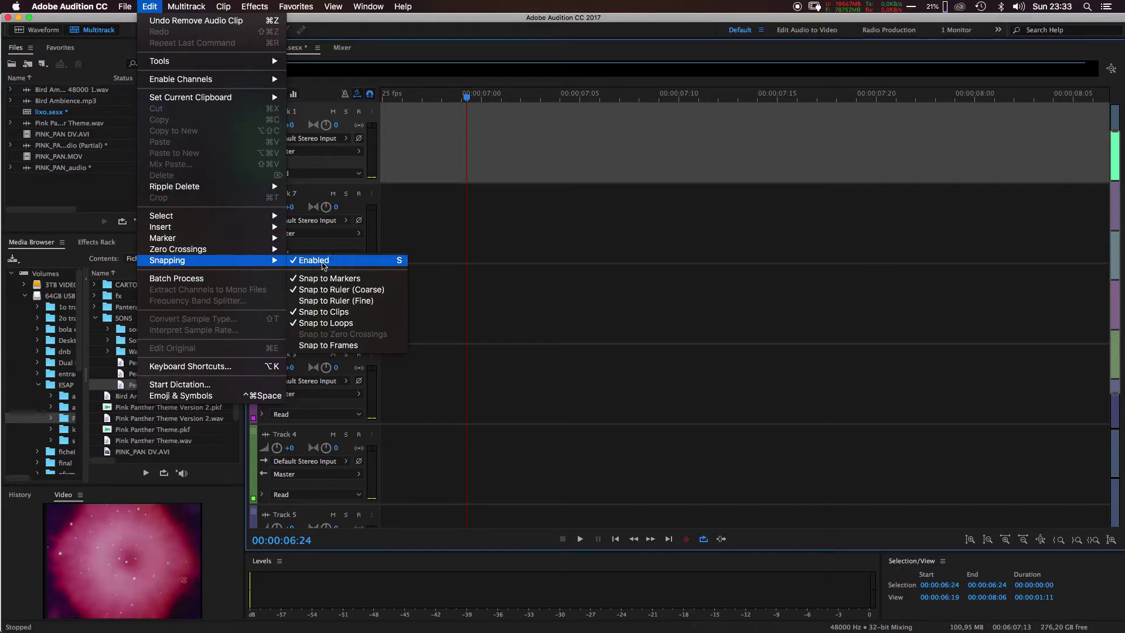
pyautogui.click(339, 347)
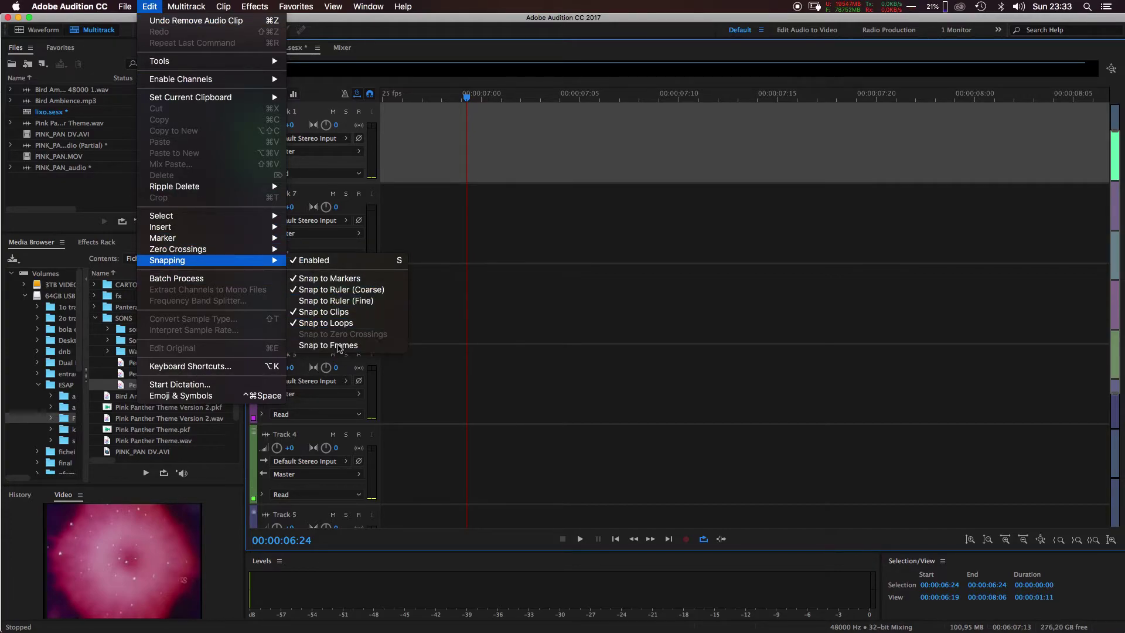
# Advance the playhead in small steps to about 00:00:07:16, inspecting the video frames along the way
pyautogui.moveTo(469, 104); pyautogui.dragTo(473, 98)
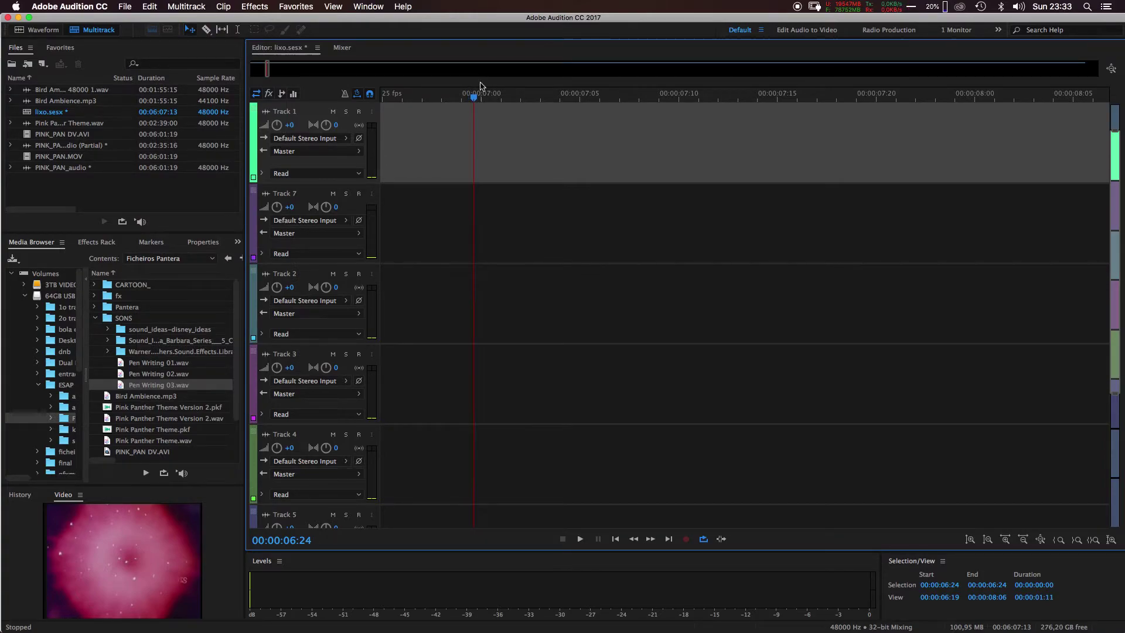
pyautogui.press('Right')
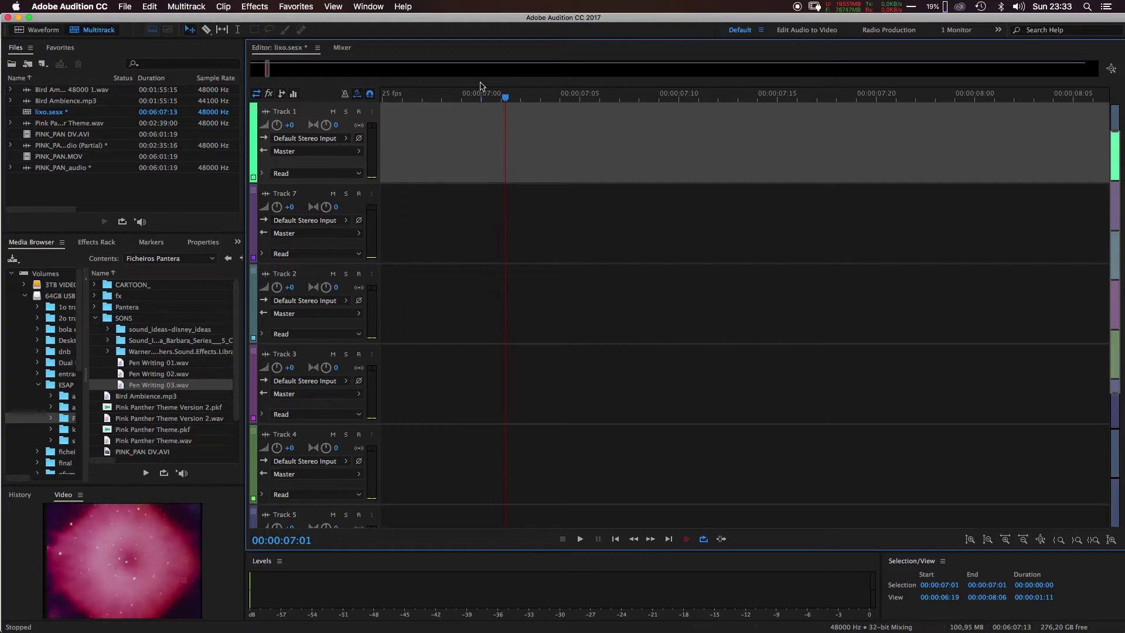
pyautogui.press('Right')
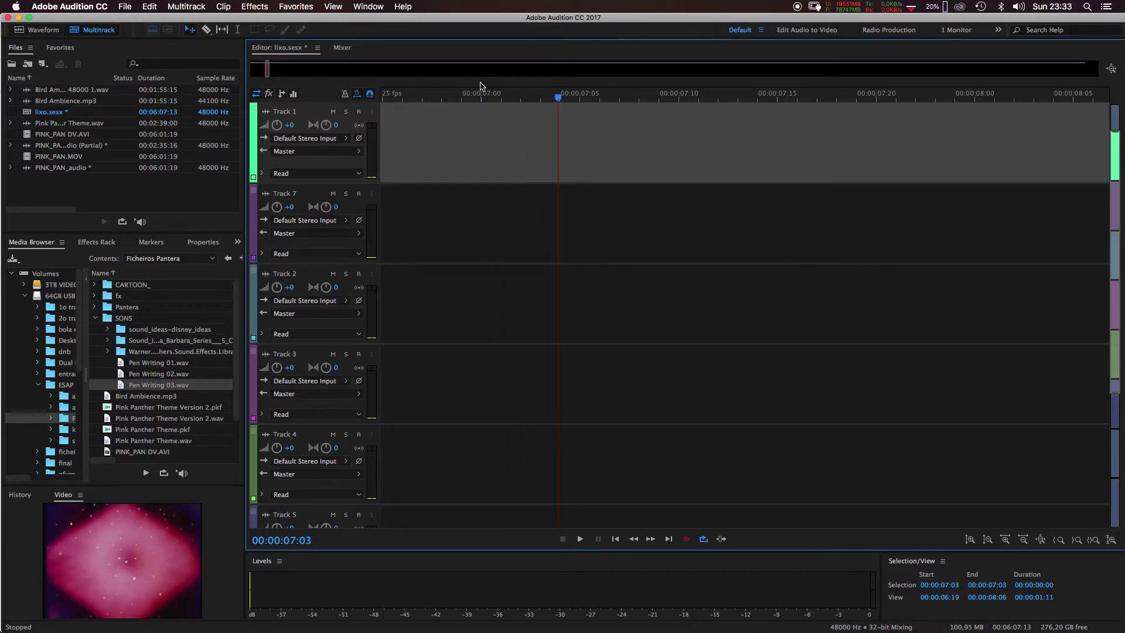
pyautogui.press('-')
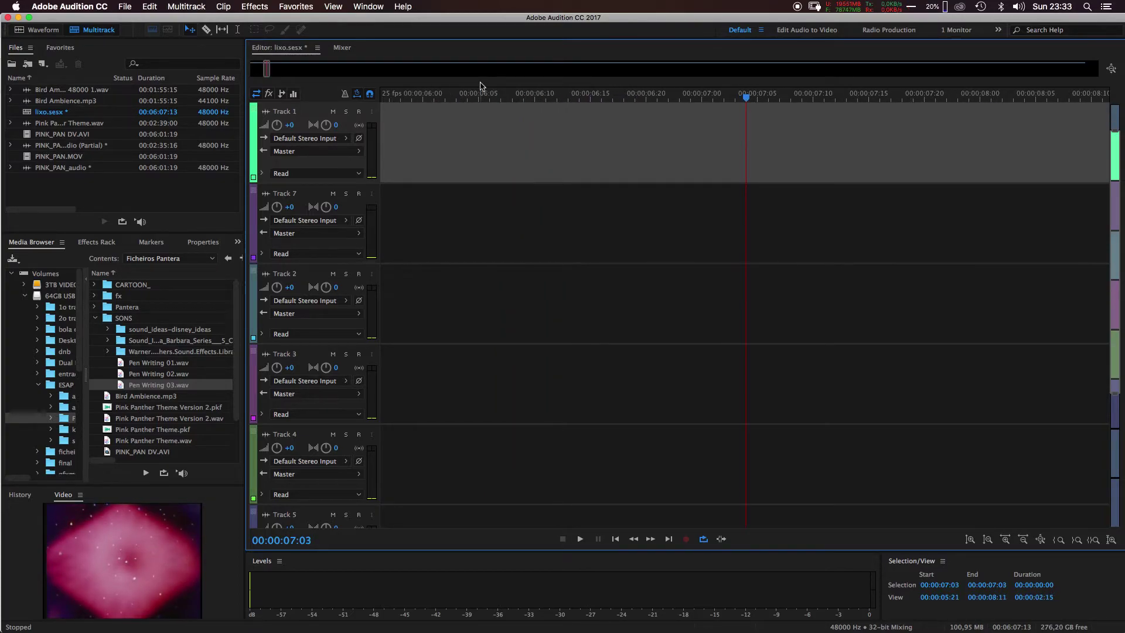
pyautogui.press('-')
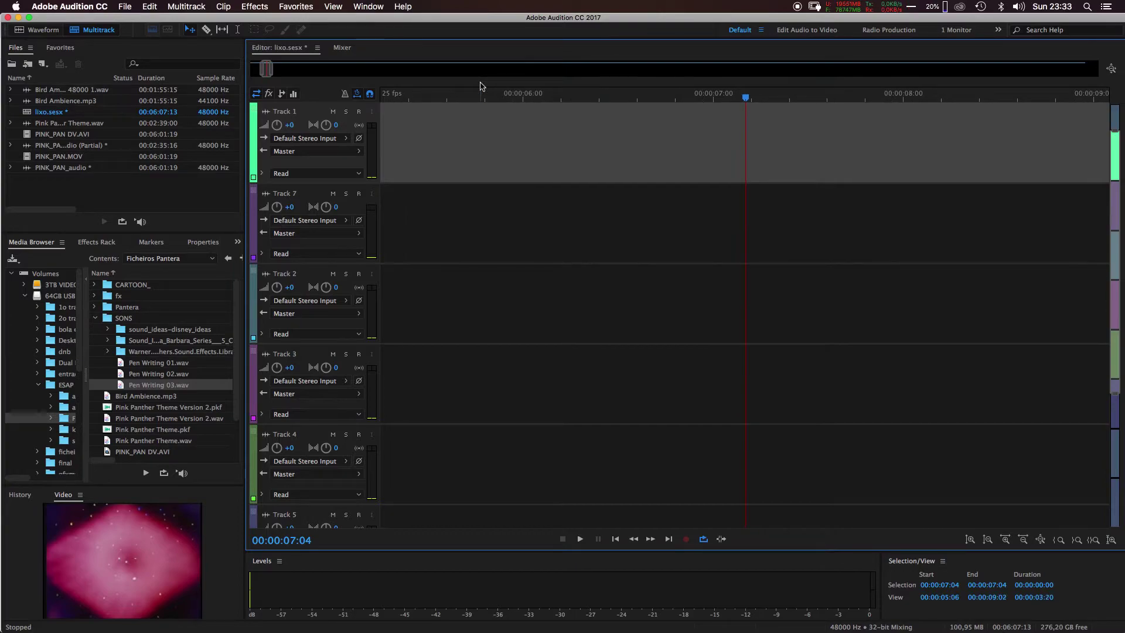
pyautogui.press('-')
pyautogui.press('-')
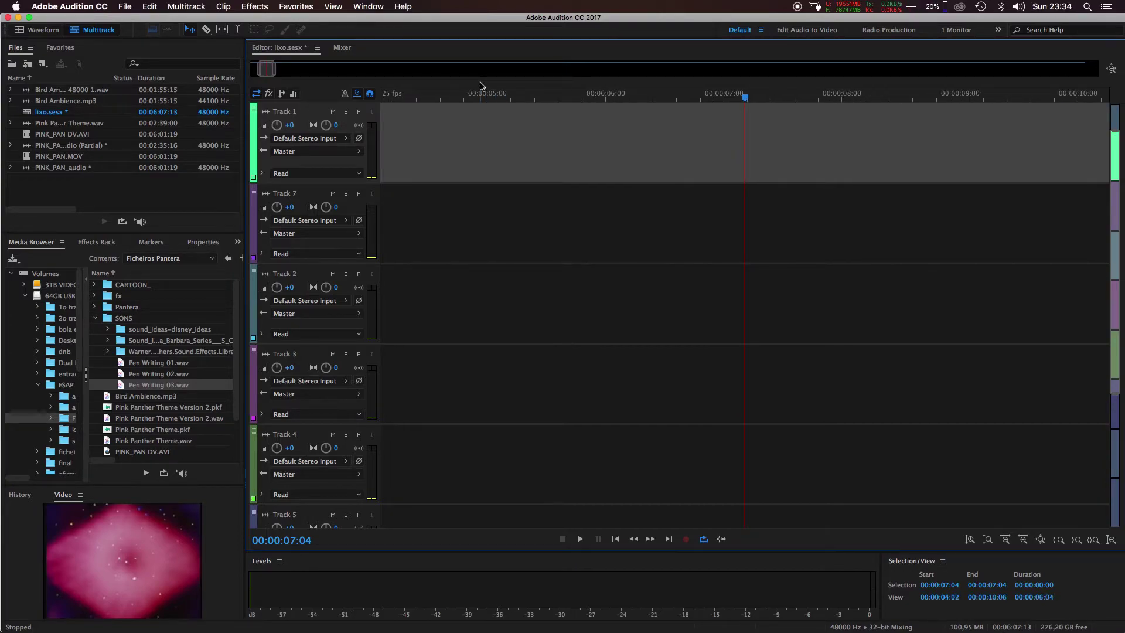
pyautogui.press('-')
pyautogui.press('-')
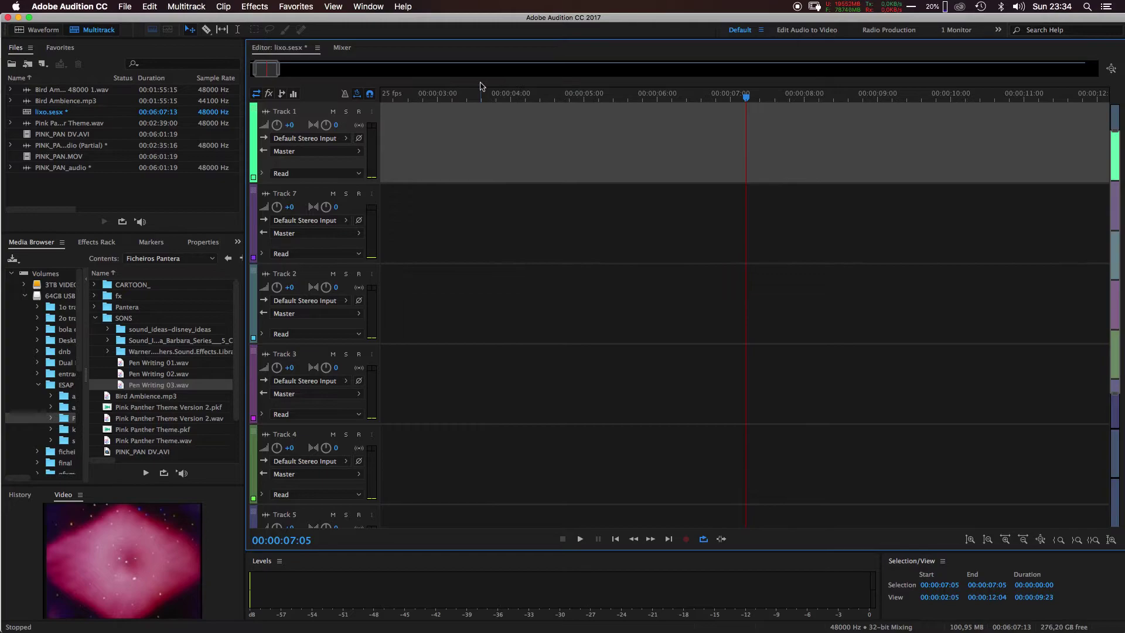
pyautogui.press('-')
pyautogui.press('Right')
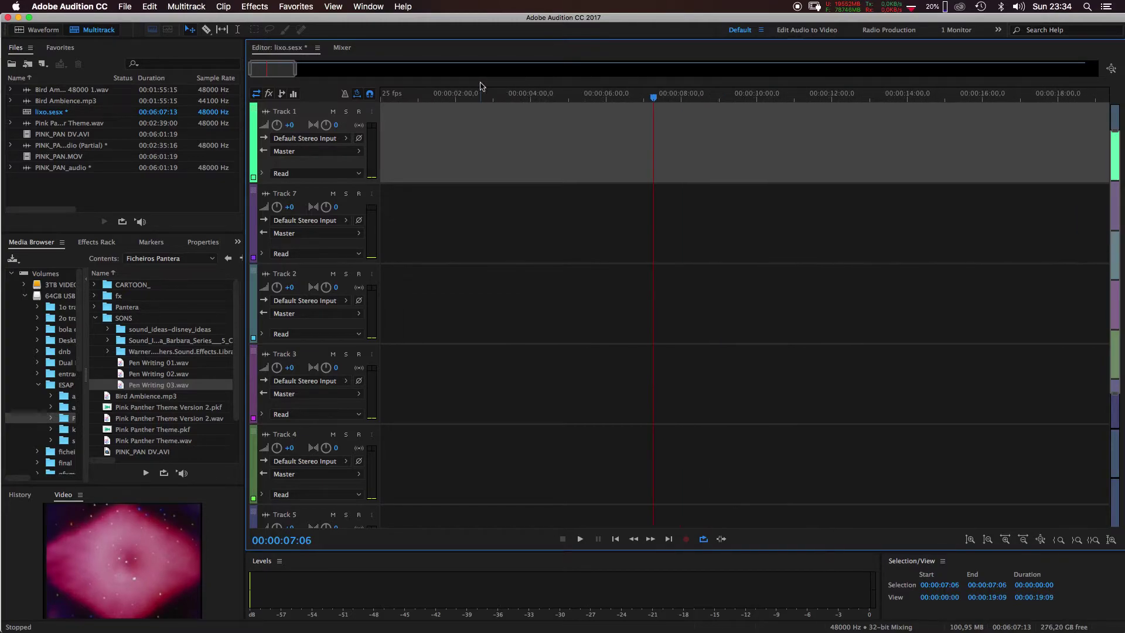
pyautogui.press('Right')
pyautogui.press('-')
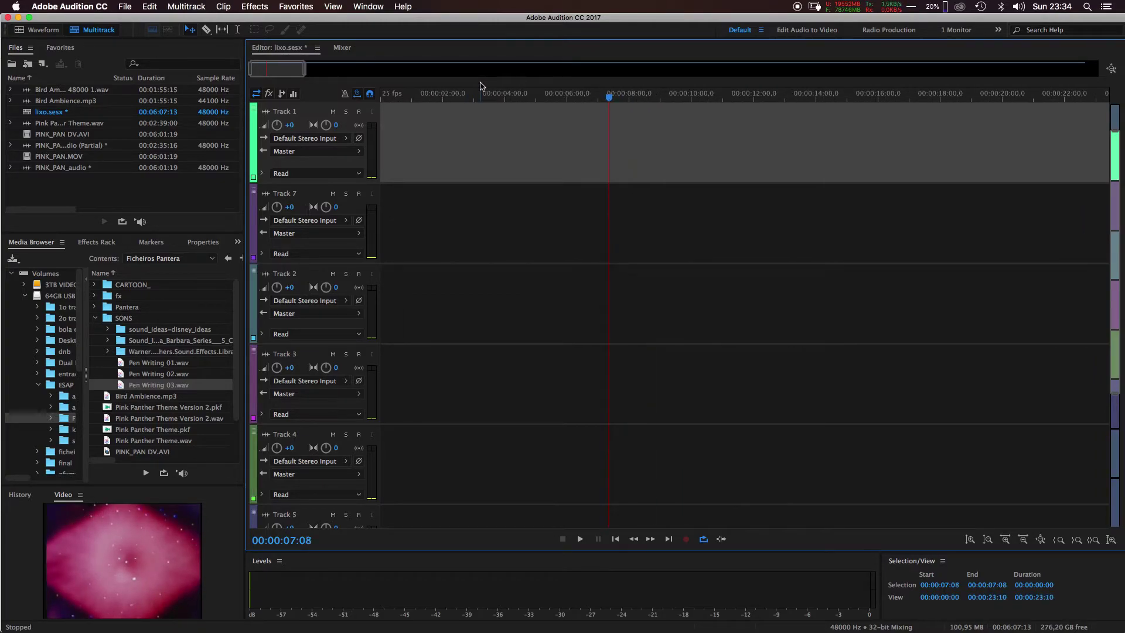
pyautogui.press('Right')
pyautogui.press('Right')
pyautogui.press('-')
pyautogui.press('Right')
pyautogui.press('Right')
pyautogui.press('Right')
pyautogui.press('Right')
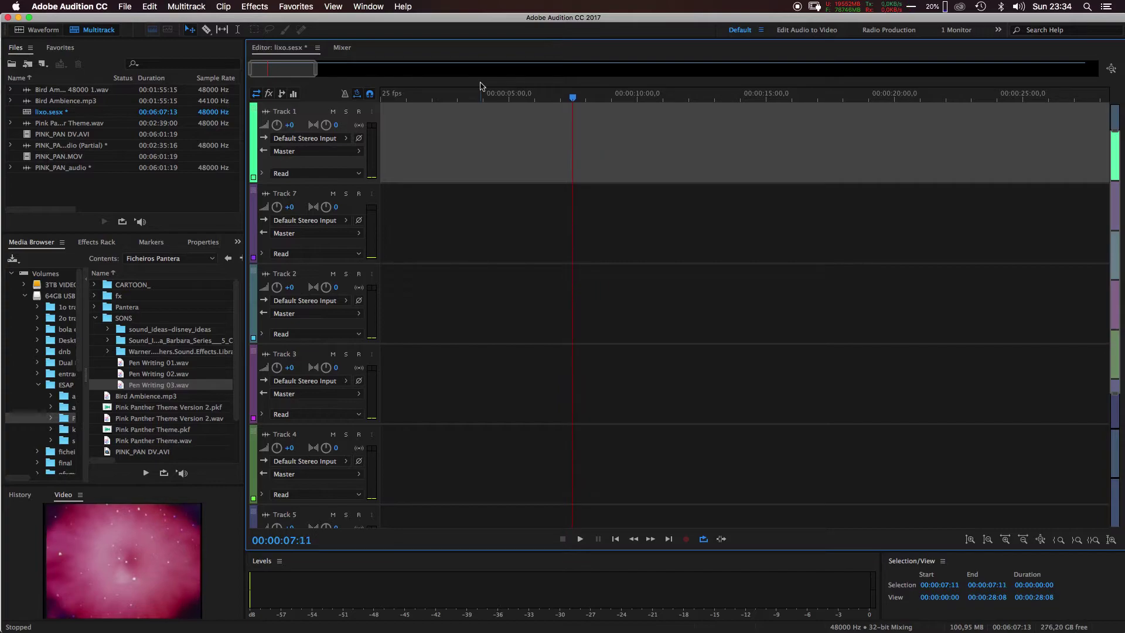
pyautogui.press('-')
pyautogui.press('Right')
pyautogui.press('Right')
pyautogui.press('Right')
pyautogui.press('-')
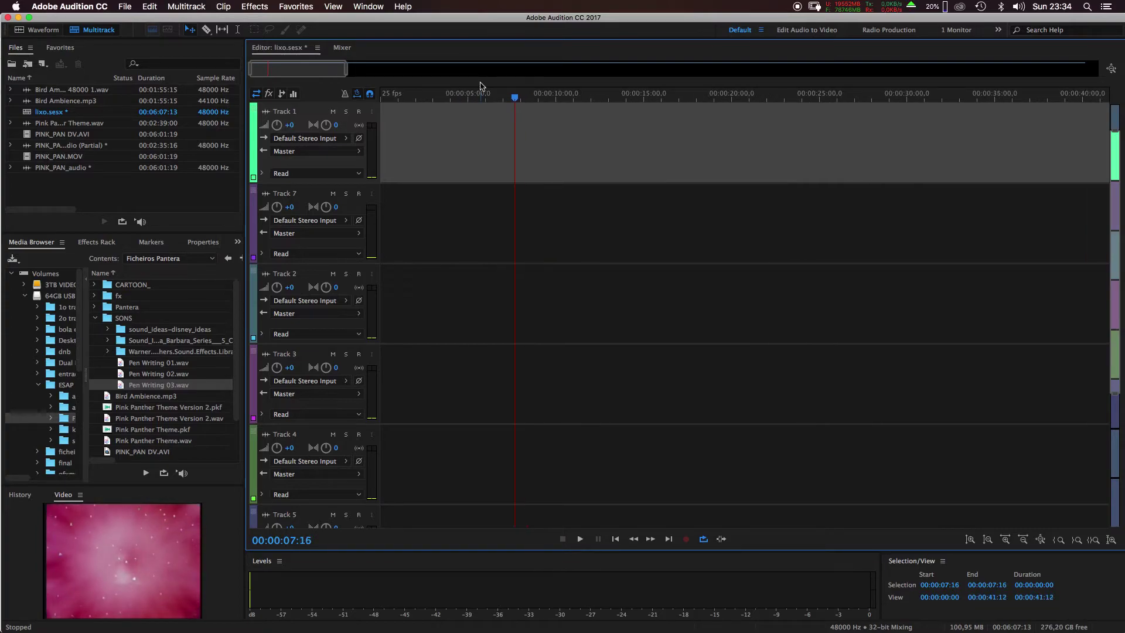
# Continue stepping the playhead forward, nudge it back and forth by a frame, and leave it at 00:00:08:00
pyautogui.press('Right')
pyautogui.press('Right')
pyautogui.press('Right')
pyautogui.press('Right')
pyautogui.press('Right')
pyautogui.press('Right')
pyautogui.press('Right')
pyautogui.press('Right')
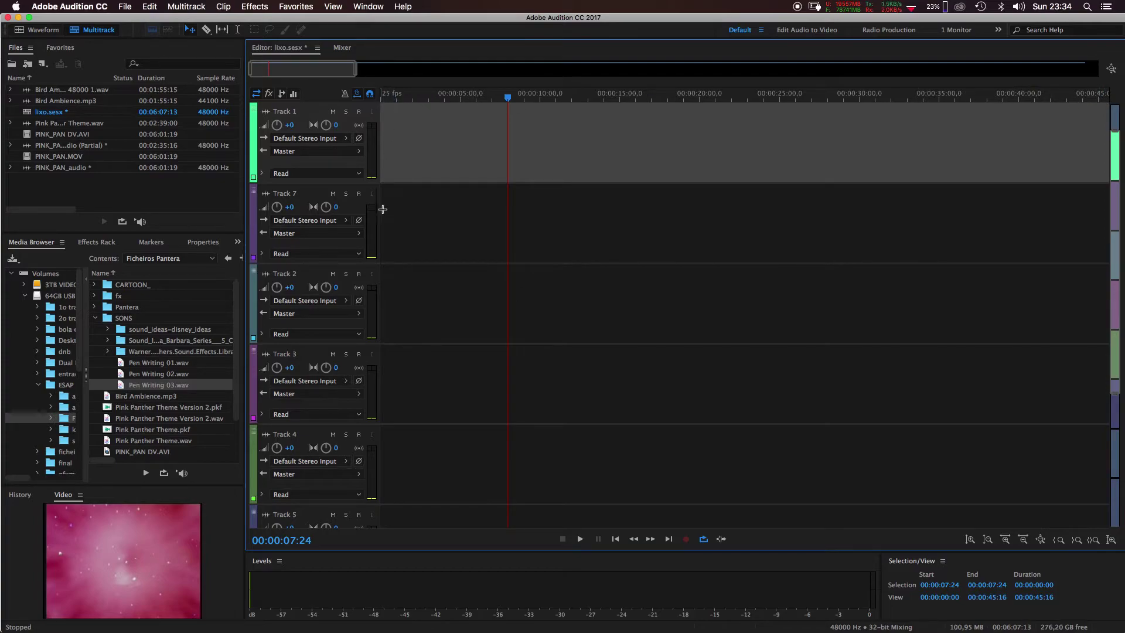
pyautogui.press('Left')
pyautogui.press('Right')
pyautogui.press('Left')
pyautogui.press('Right')
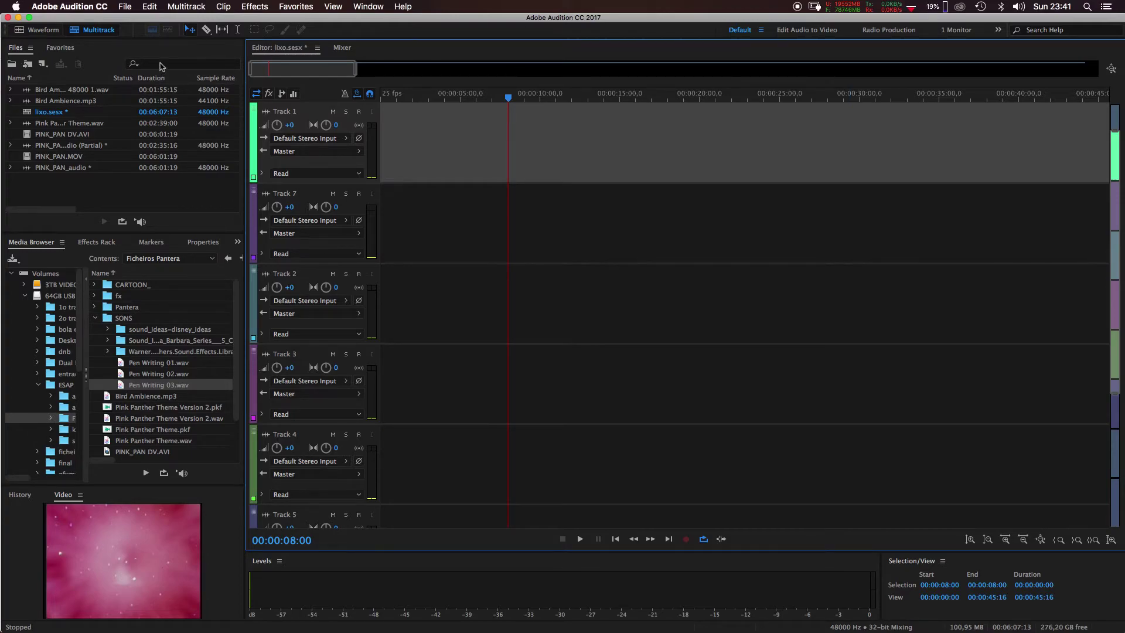
# Review the ruler's available time display formats and leave the current format selected
pyautogui.rightClick(403, 96)
pyautogui.moveTo(434, 106)
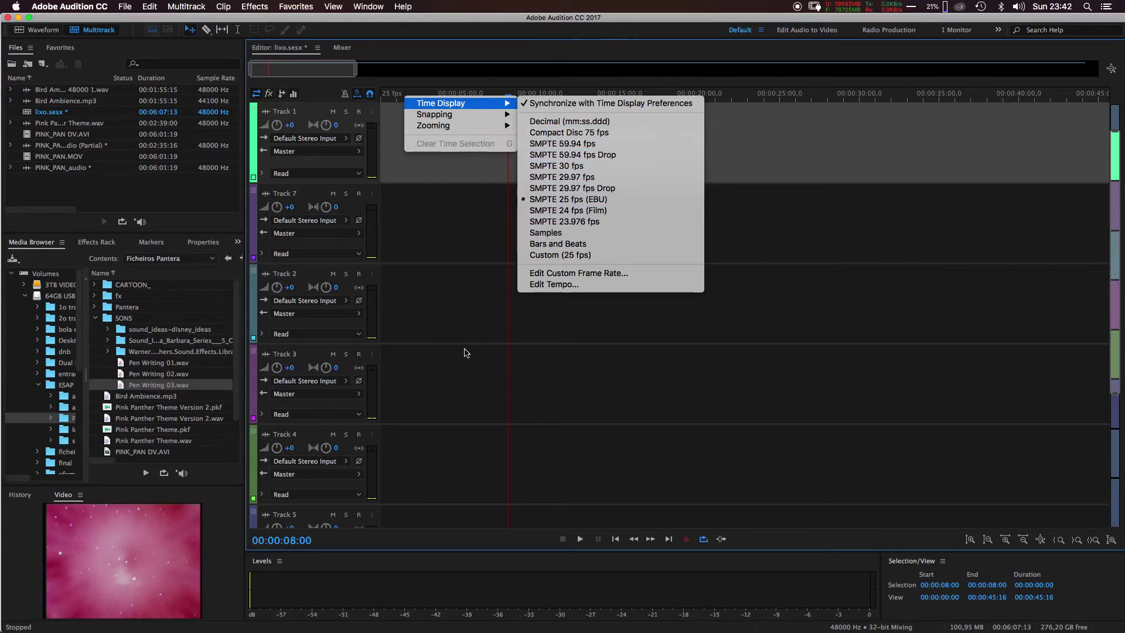
pyautogui.click(457, 307)
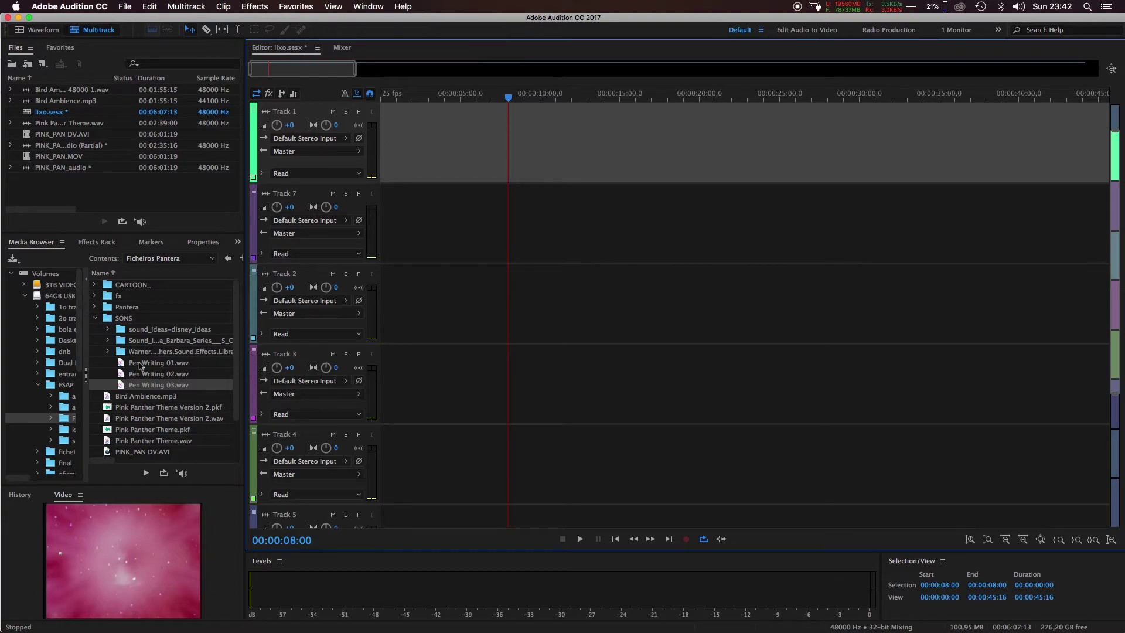
# Expand the Barbara Series sound library inside SONS and its HB-02 subfolder in the Media Browser
pyautogui.click(107, 341)
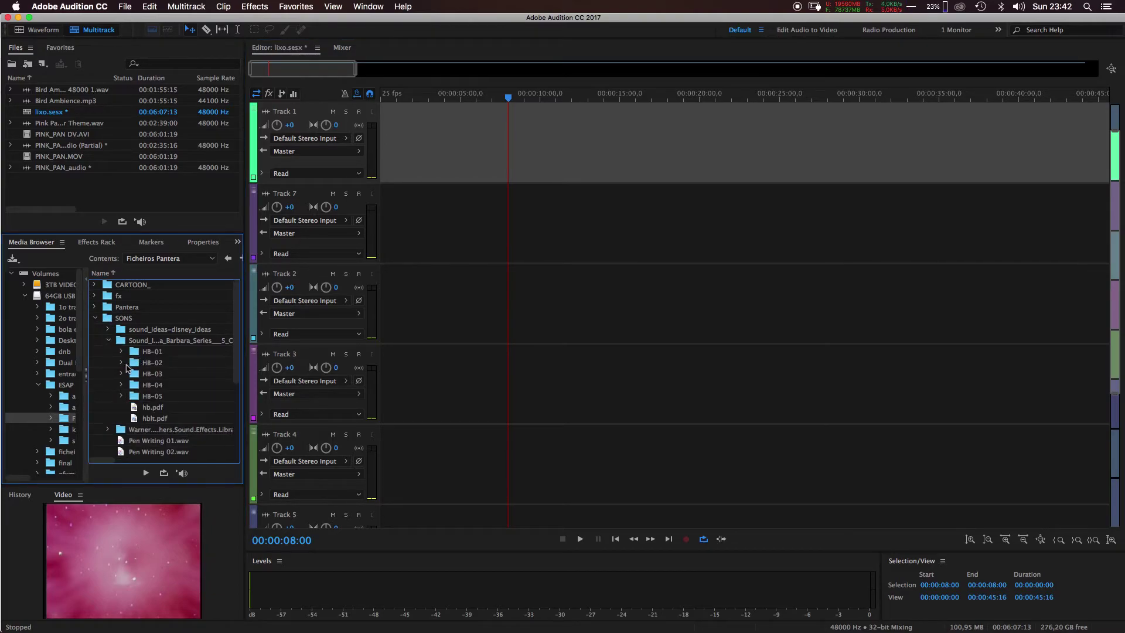
pyautogui.click(122, 364)
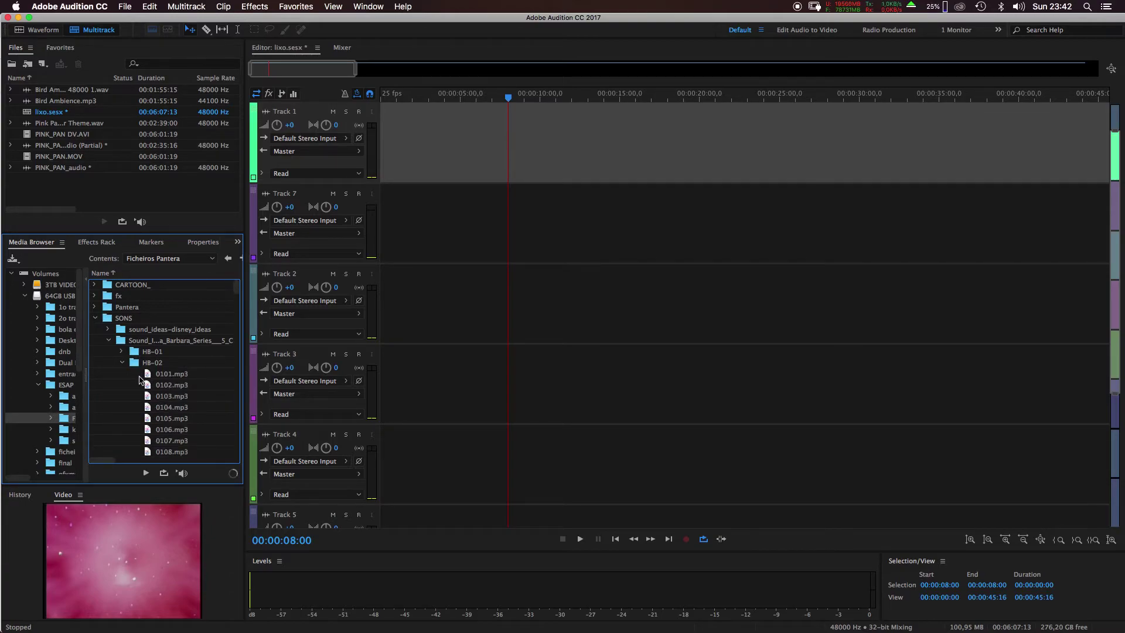
# Switch to Finder, open a new file window, and close the MASTERS window
pyautogui.press('super+Tab')
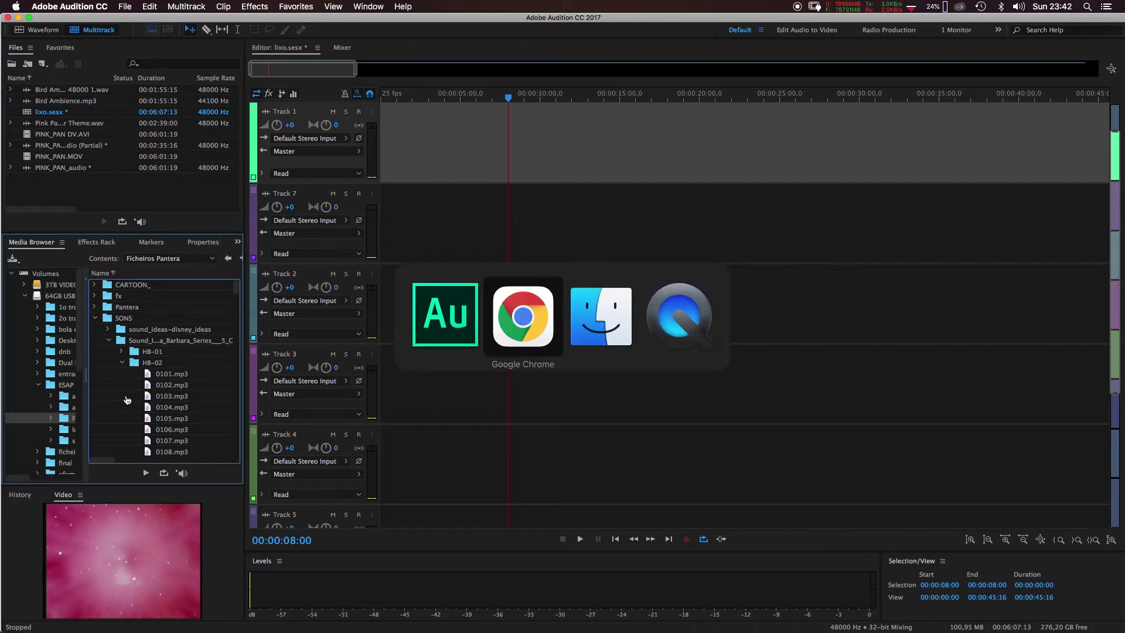
pyautogui.press('super+Tab')
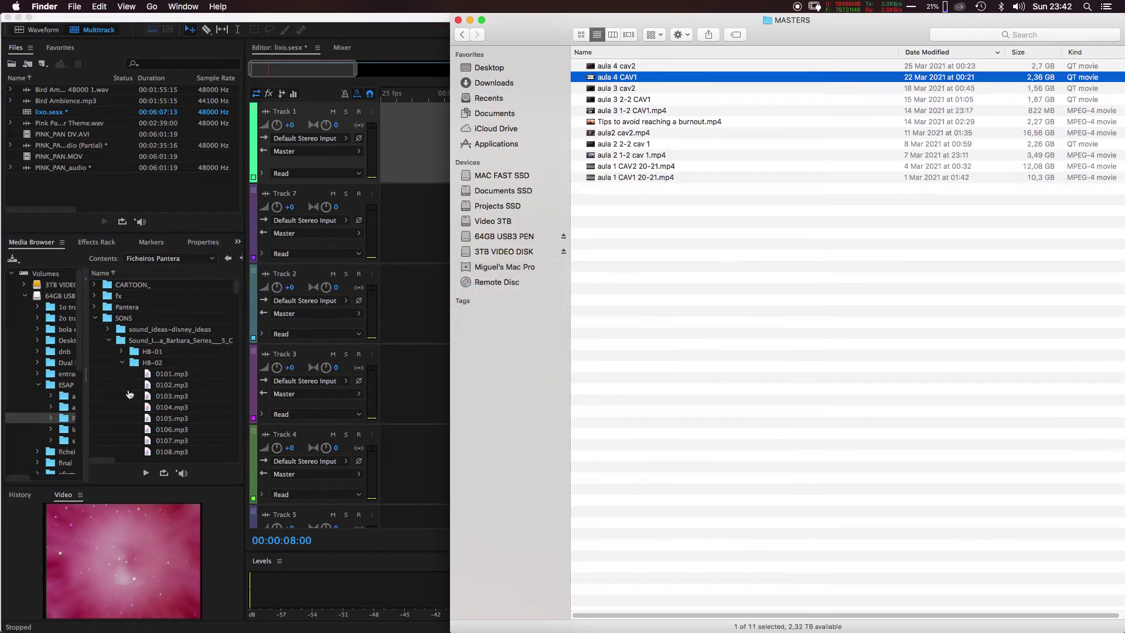
pyautogui.press('super+n')
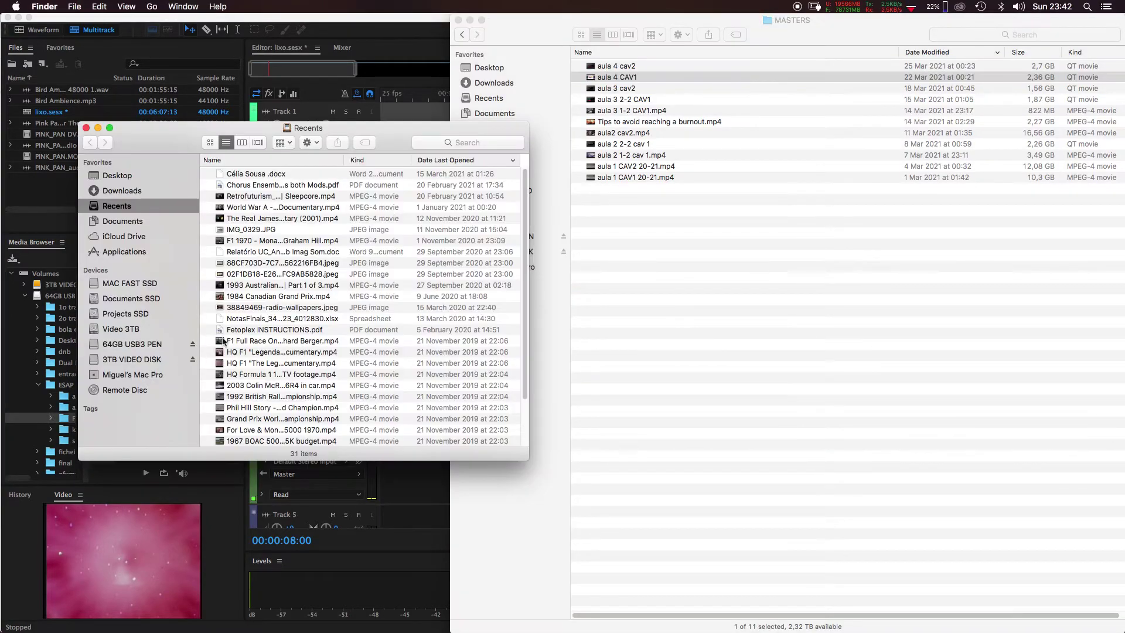
pyautogui.click(459, 20)
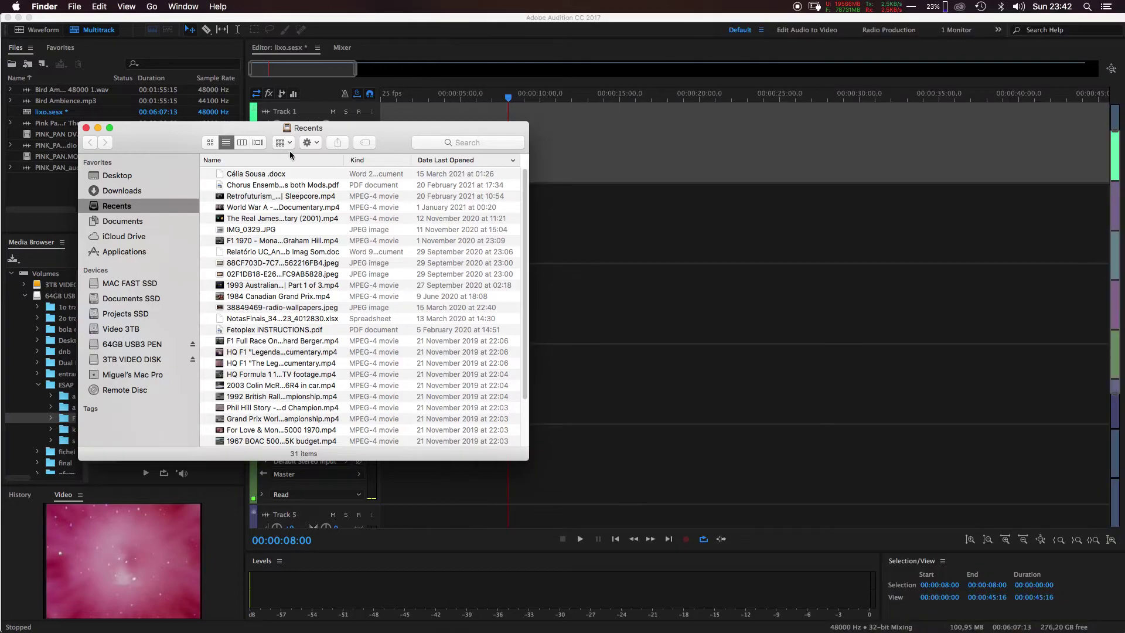
# Open the ESAP folder on the 64GB USB3 PEN drive and sort its contents by oldest modification date first
pyautogui.click(119, 314)
pyautogui.click(120, 344)
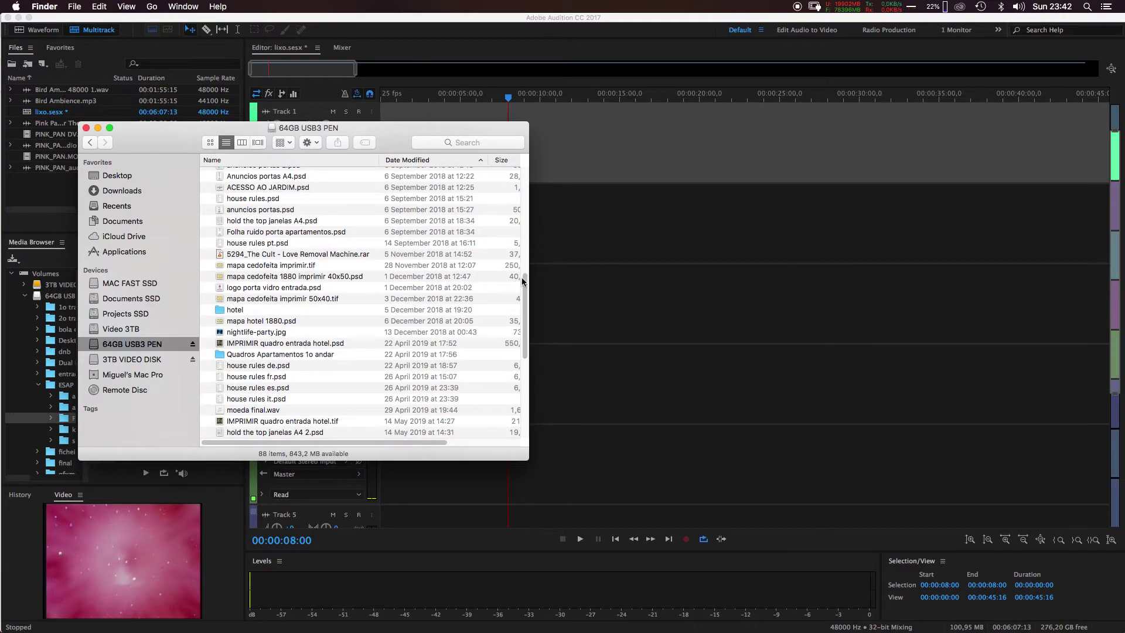
pyautogui.scroll(5, 526, 319)
pyautogui.scroll(-6, 527, 319)
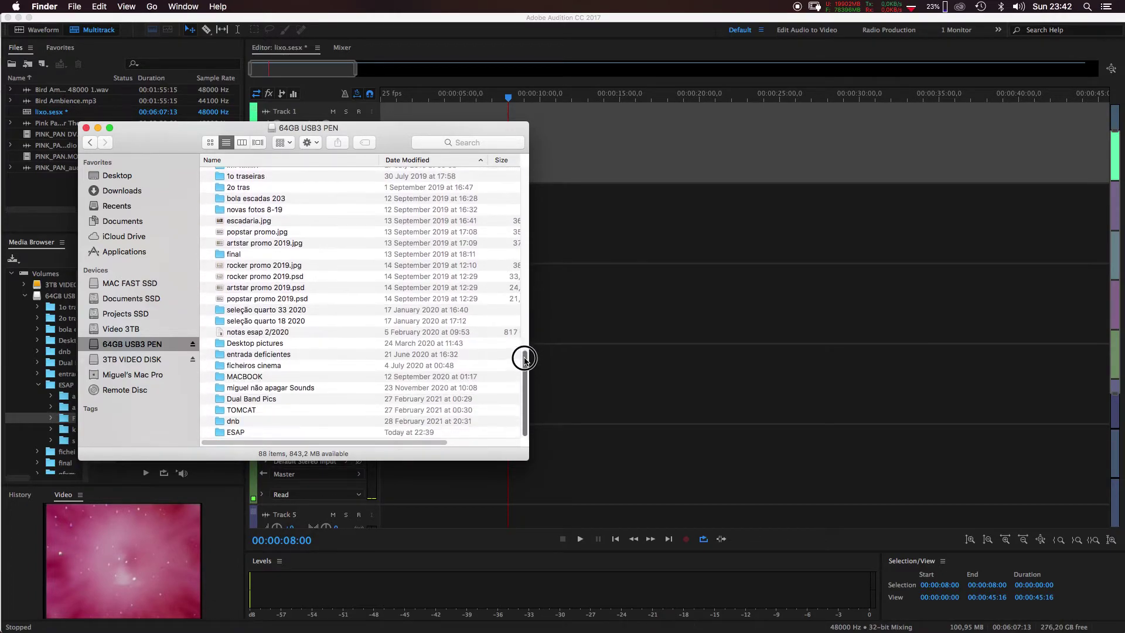
pyautogui.doubleClick(229, 433)
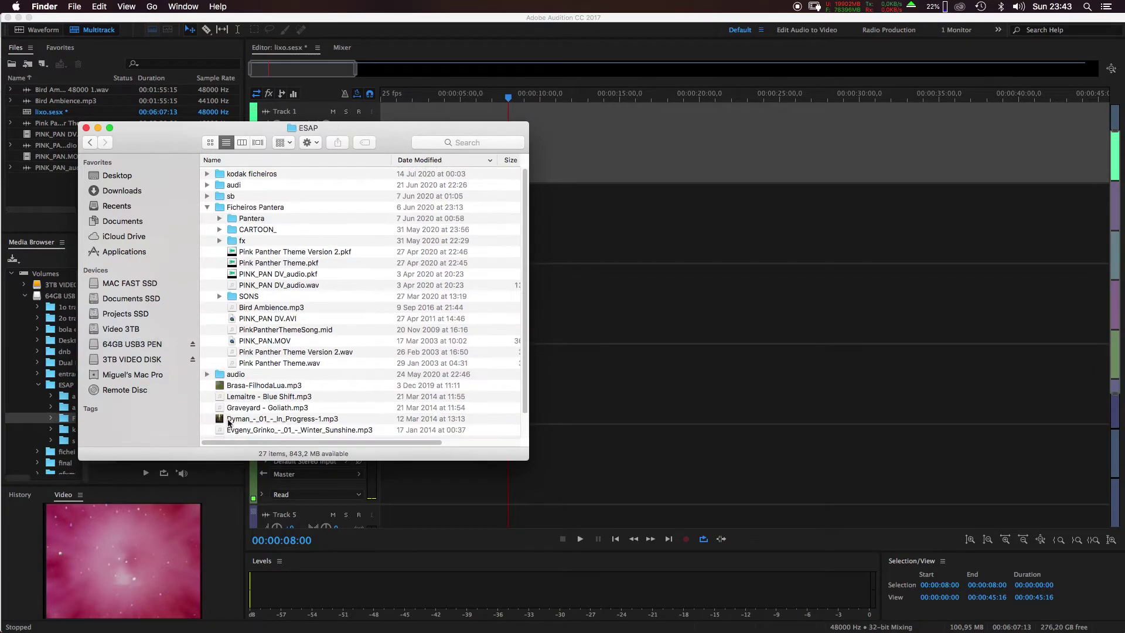
pyautogui.click(423, 160)
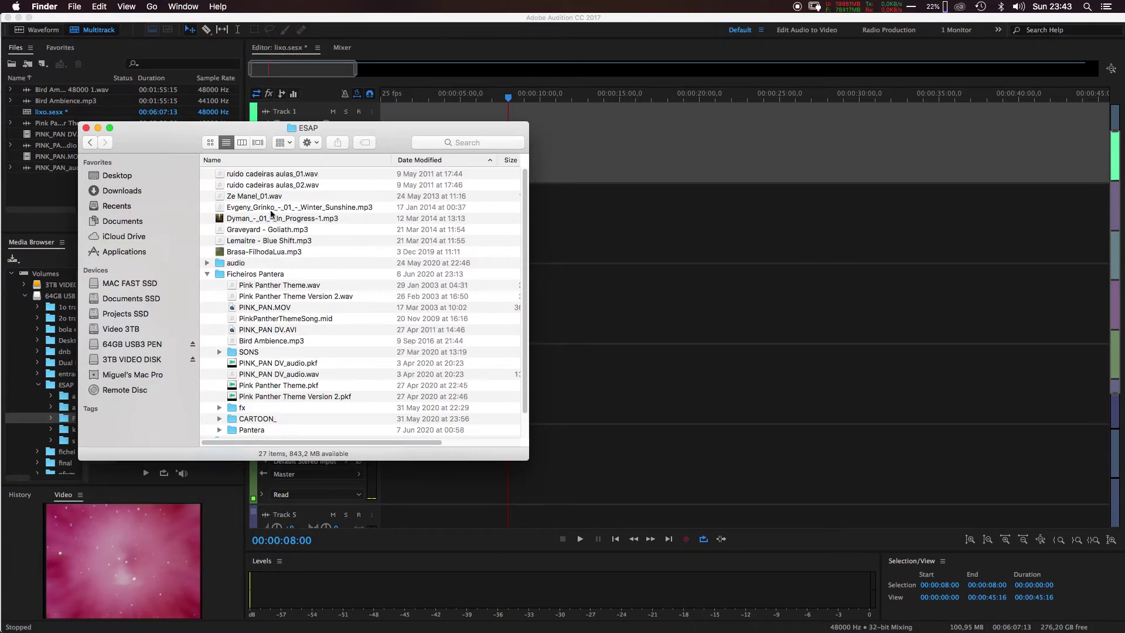
# Sort the ESAP folder by newest modification date first, then open Complete Track and Index Listing.pdf from the SONS folder's Warner Brothers library
pyautogui.click(415, 160)
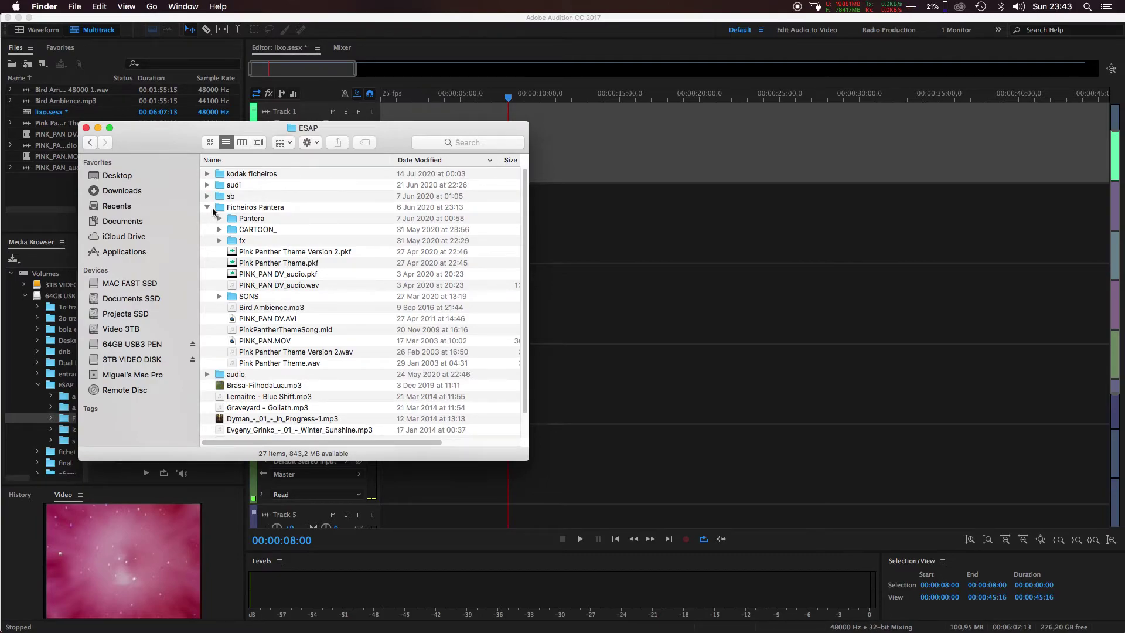
pyautogui.doubleClick(242, 297)
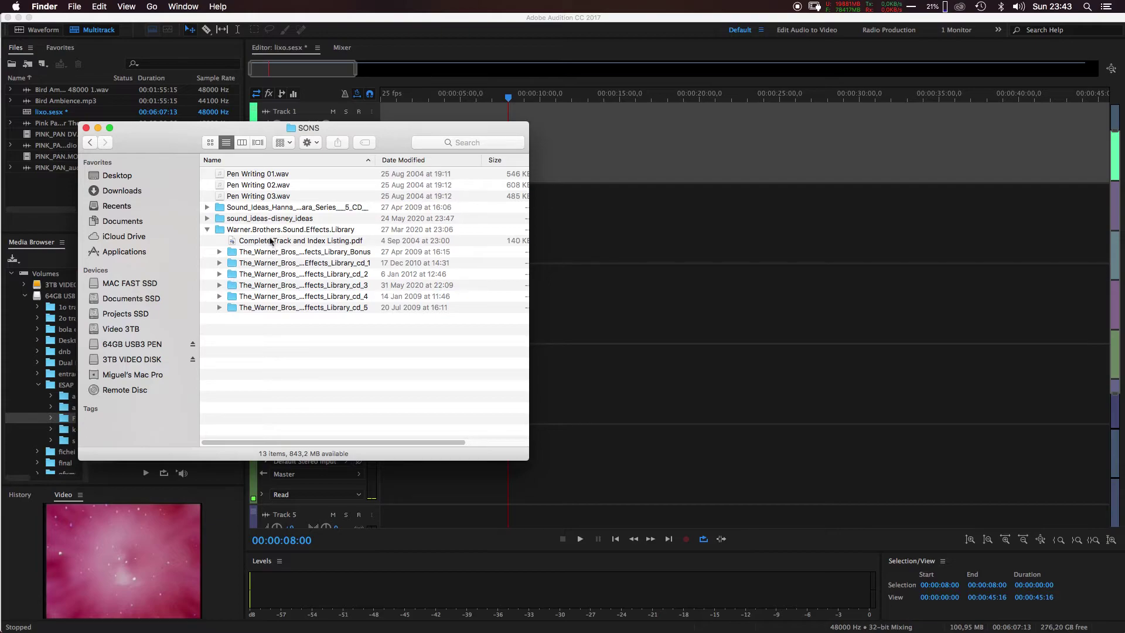
pyautogui.doubleClick(326, 240)
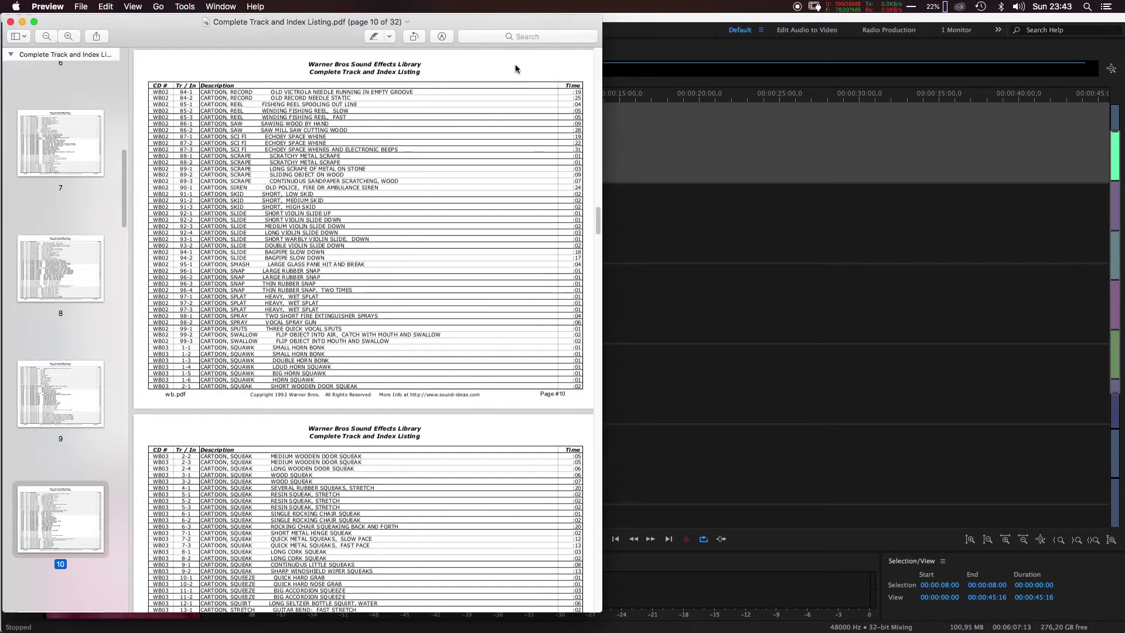
# Search the Warner Bros track listing for "gun shot" and go through the matches
pyautogui.click(535, 36)
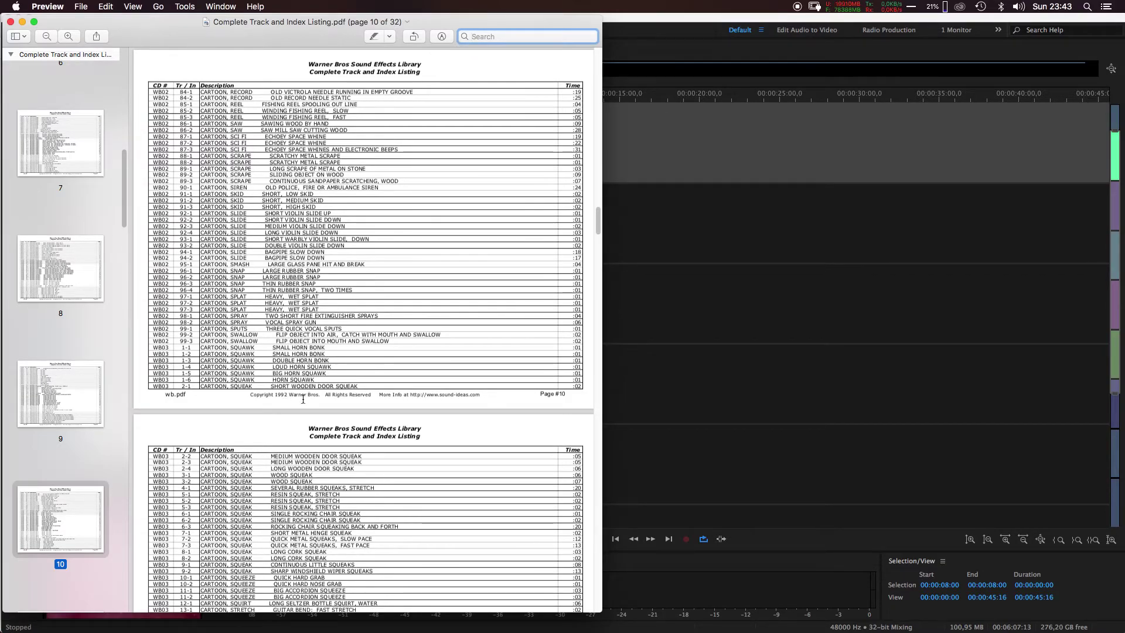
pyautogui.write('gun shot')
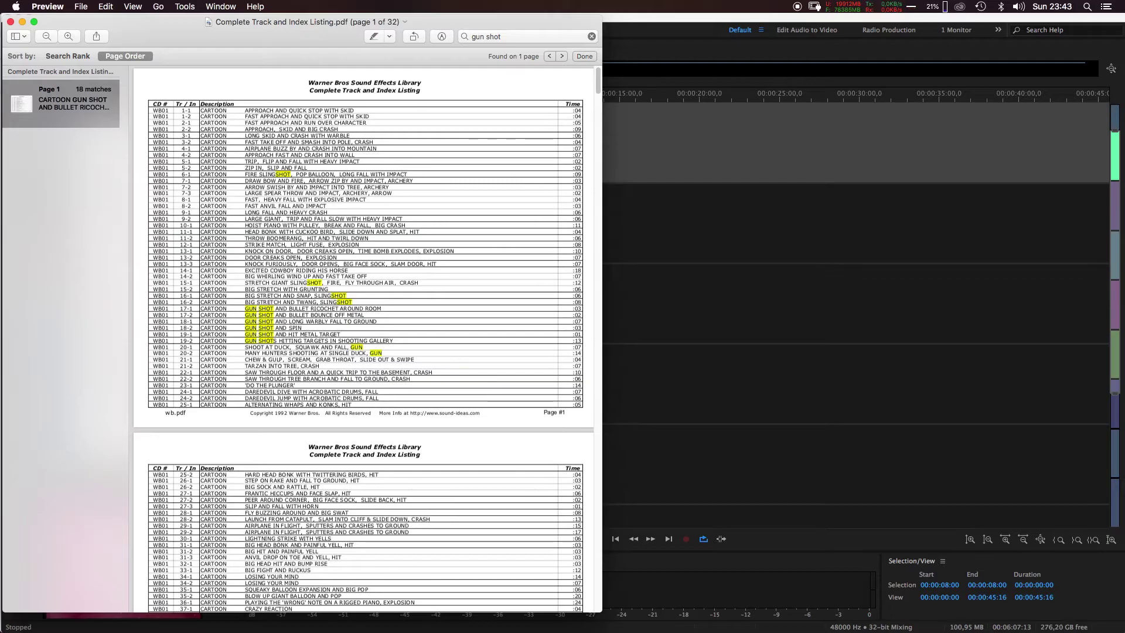
pyautogui.scroll(-15, 363, 340)
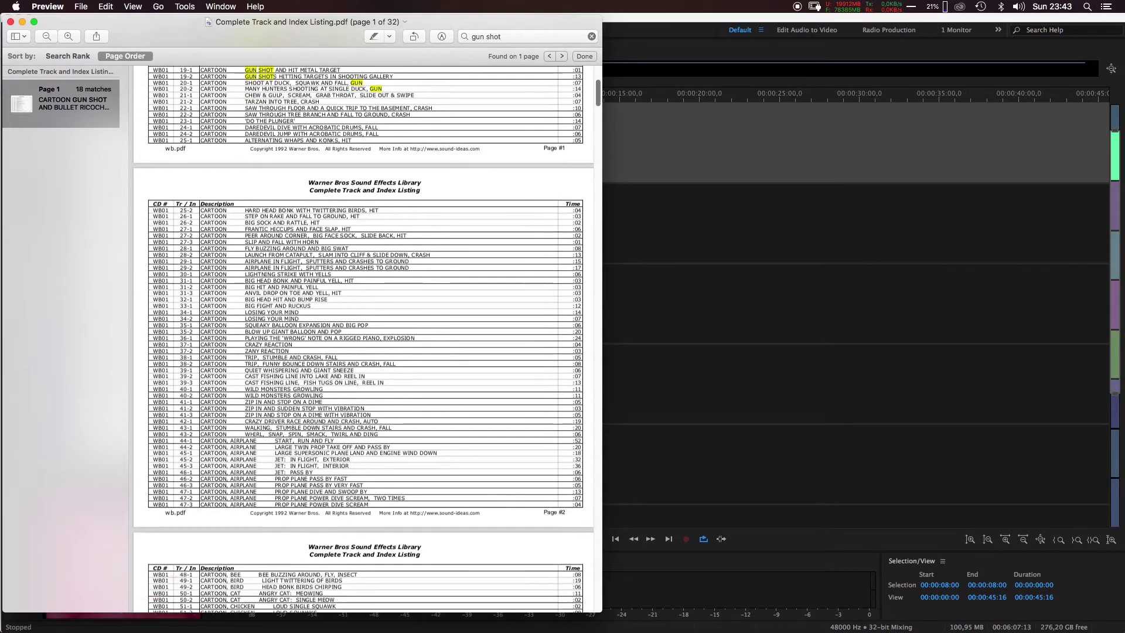
pyautogui.scroll(-20, 364, 340)
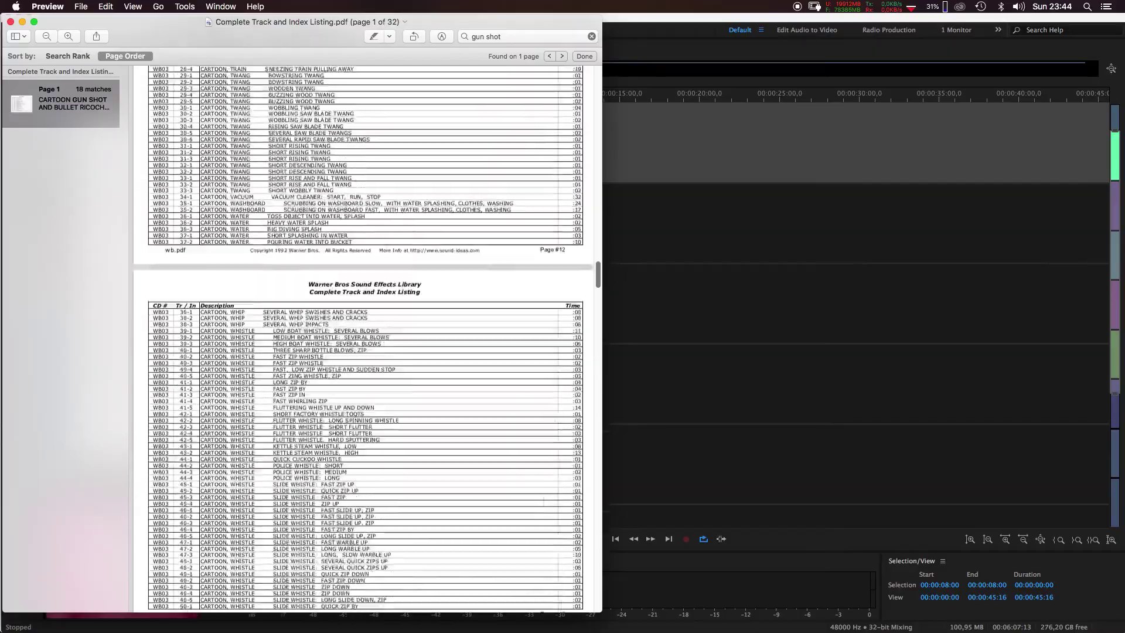
pyautogui.scroll(20, 363, 340)
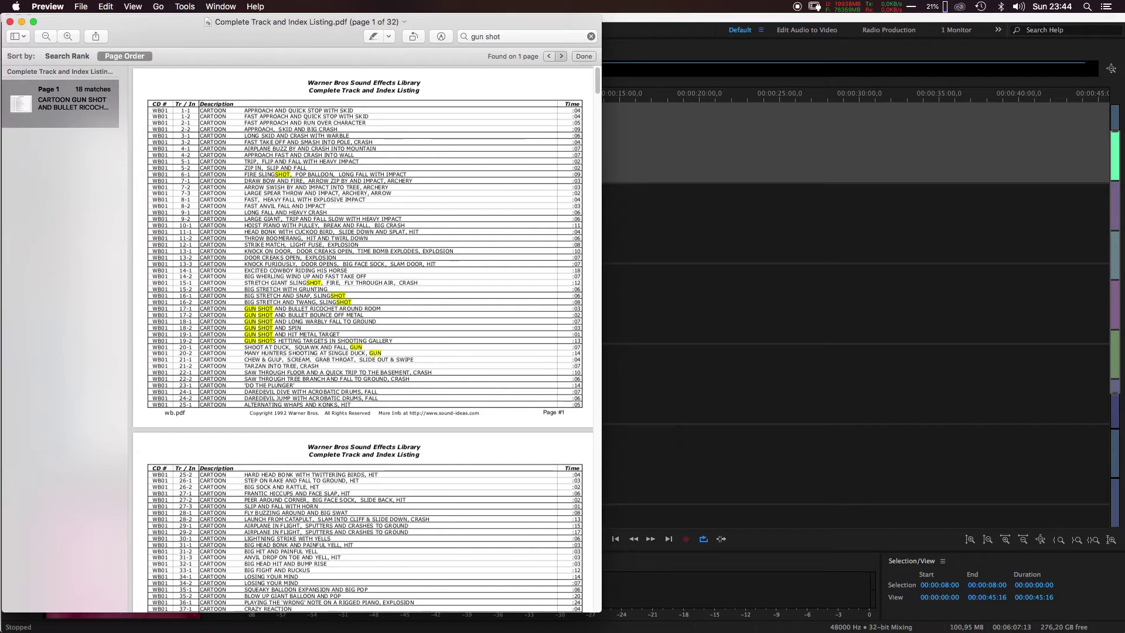
pyautogui.press('Return')
pyautogui.press('Return')
pyautogui.press('Return')
pyautogui.press('Return')
# Examine the gun shot entries on page 1 and mark the track and index number of the prehistoric creature screeches entry on page 3
pyautogui.moveTo(258, 301); pyautogui.dragTo(245, 322)
pyautogui.click(245, 322)
pyautogui.scroll(-15, 364, 340)
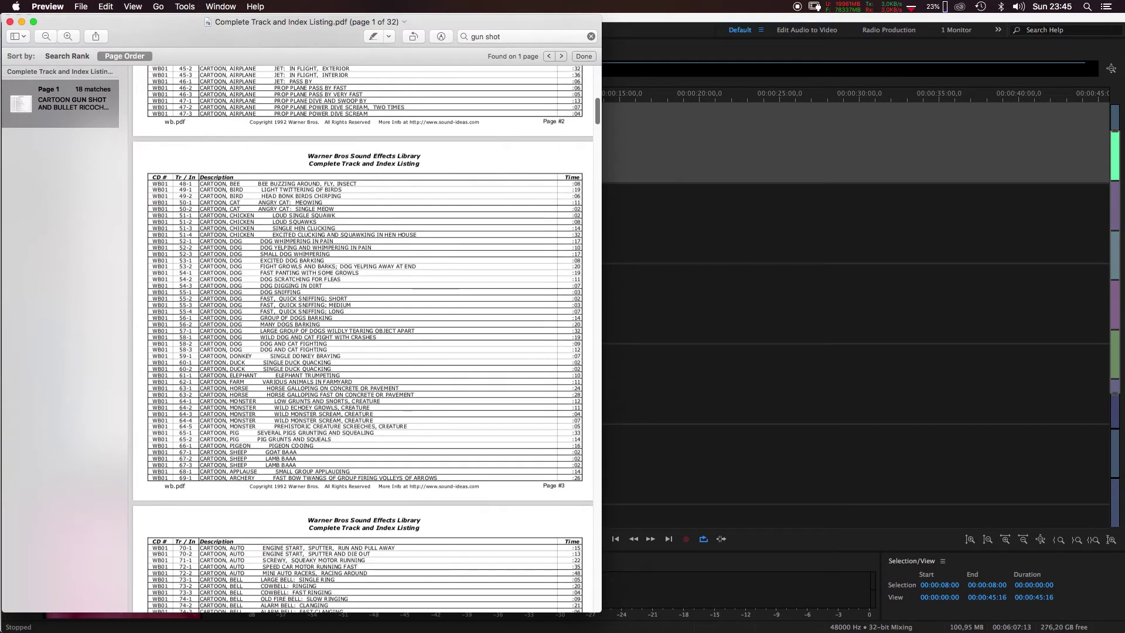
pyautogui.scroll(-1, 363, 340)
pyautogui.scroll(-1, 363, 340)
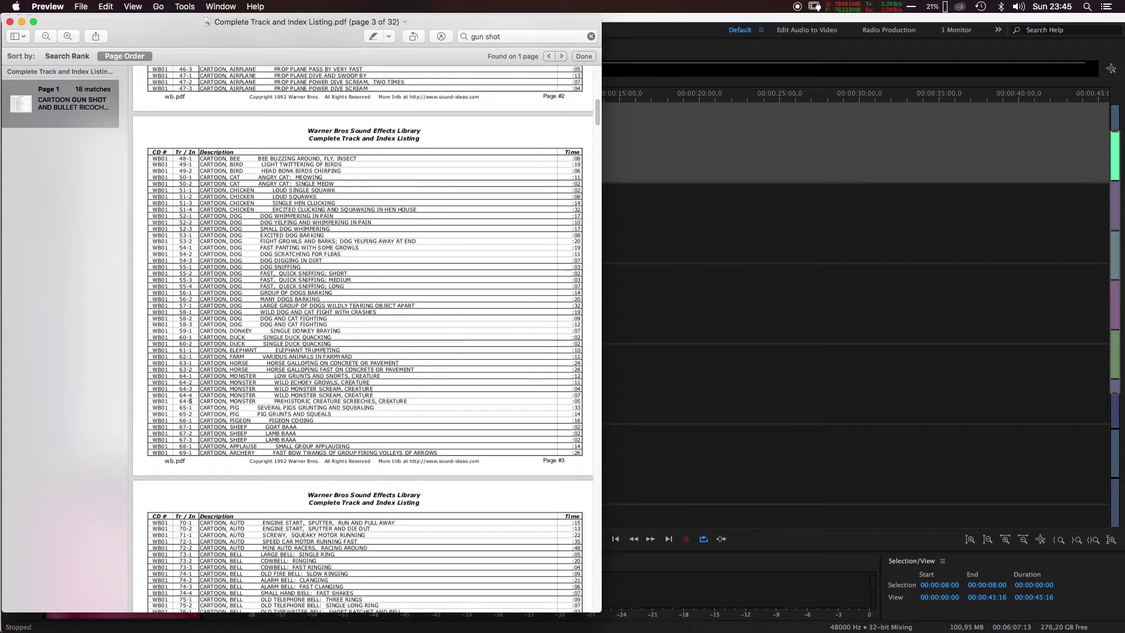
pyautogui.moveTo(192, 401); pyautogui.dragTo(179, 401)
# Switch to Finder, expand the sound_ideas-disney_ideas folder, and preview its disney.pdf track listing
pyautogui.press('super+Tab')
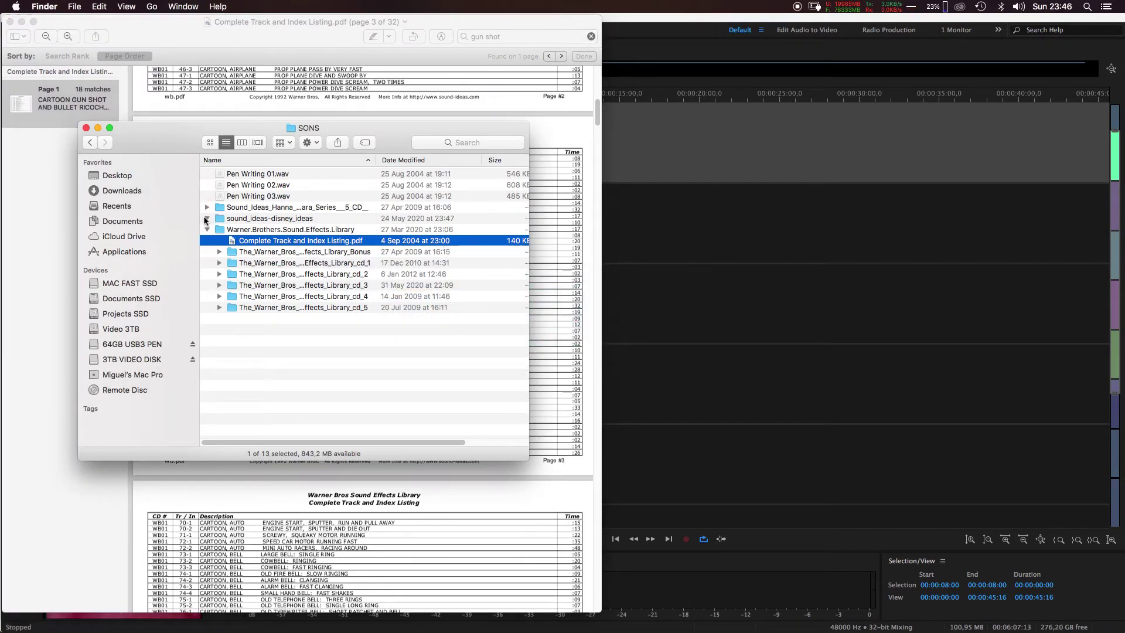
pyautogui.click(207, 219)
pyautogui.click(245, 231)
pyautogui.press('space')
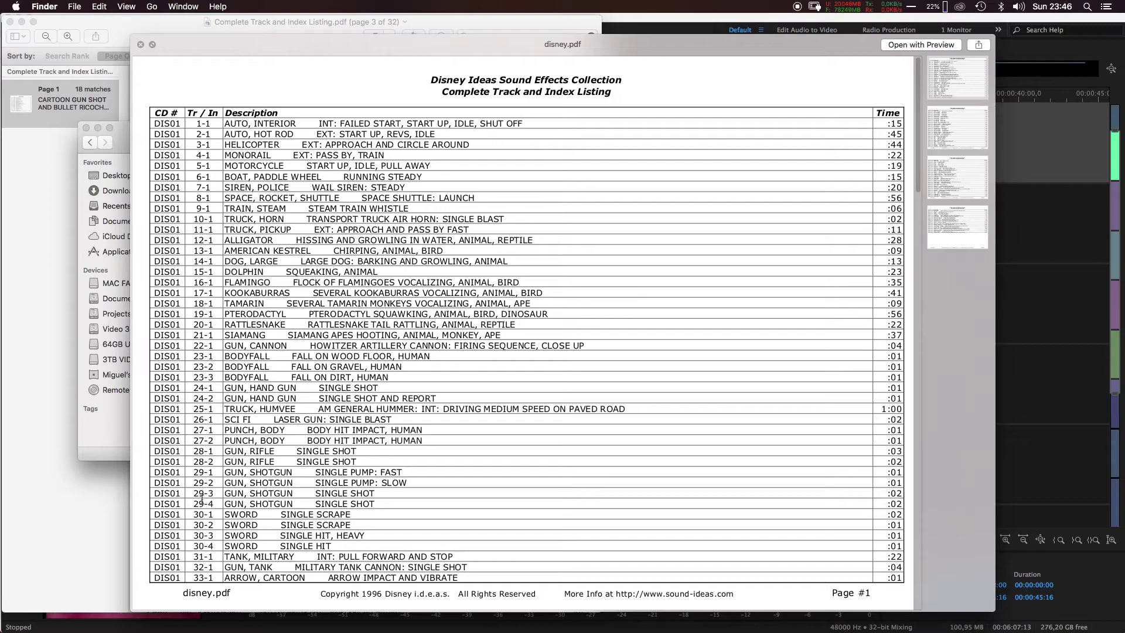
pyautogui.press('space')
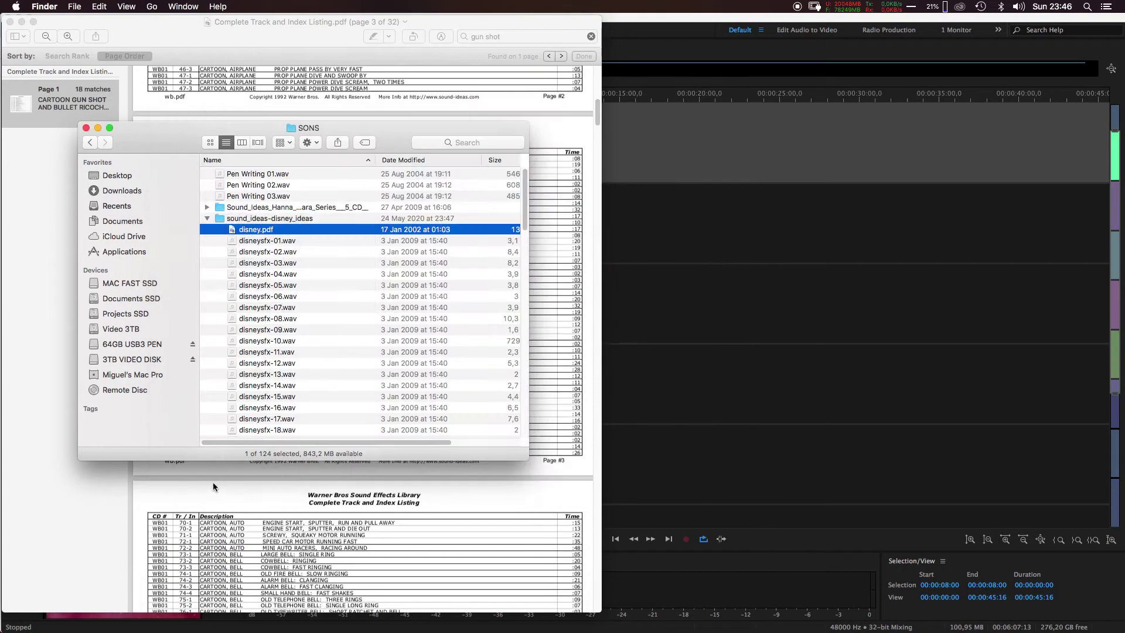
# Expand the Hanna-Barbera library's HB-01 folder, check how files 0101, 0114, 0201 and 0206 are numbered, and collapse HB-01 again
pyautogui.click(207, 207)
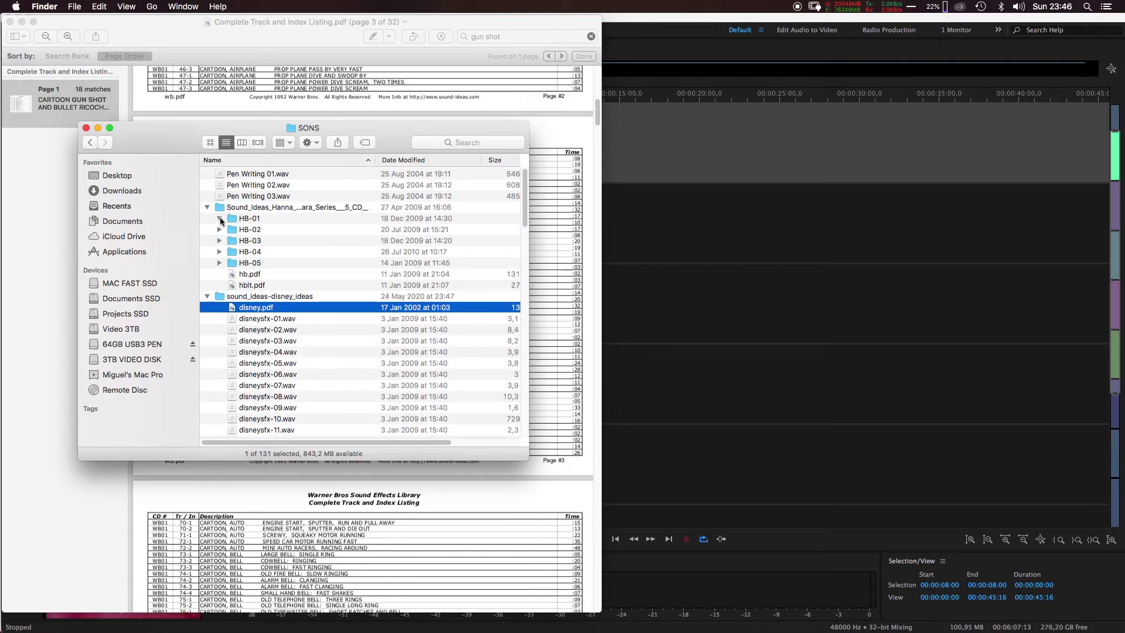
pyautogui.click(220, 218)
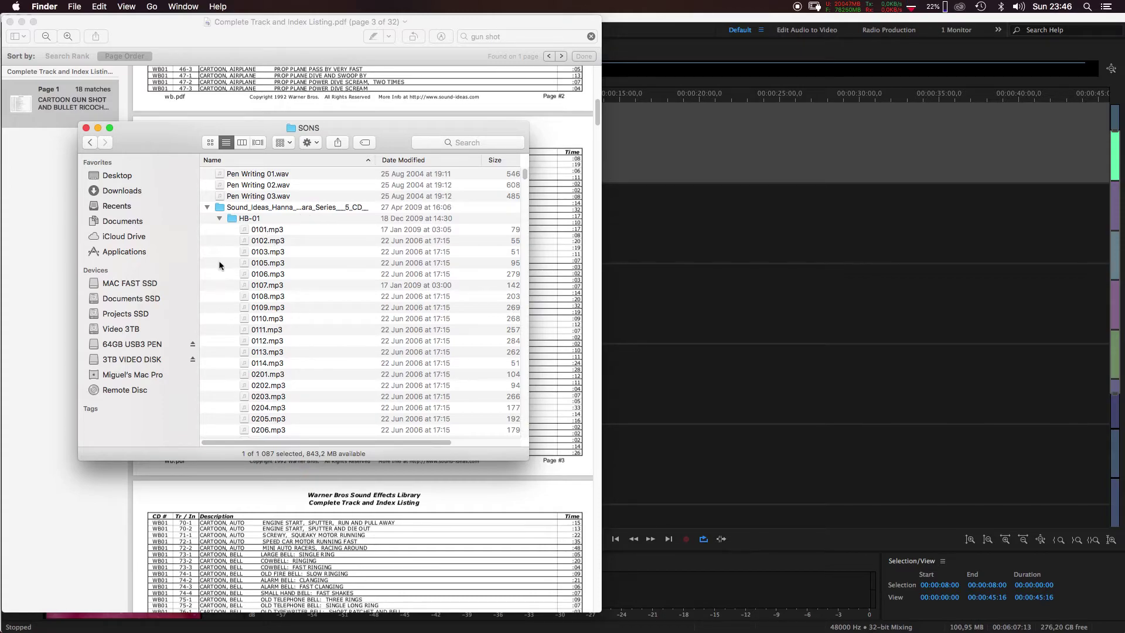
pyautogui.click(275, 231)
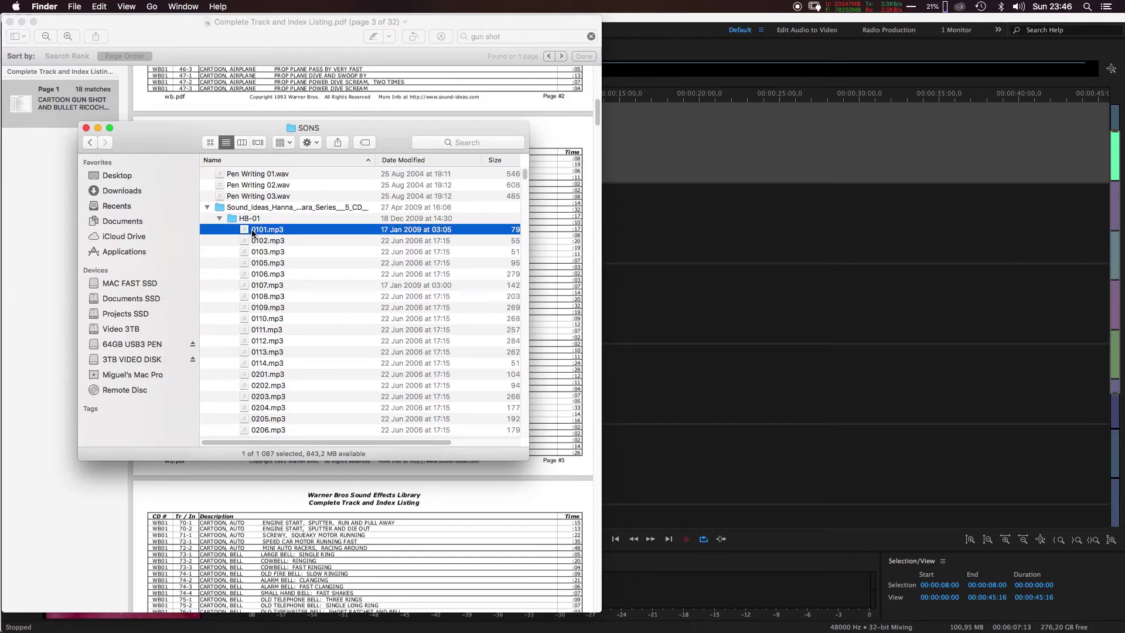
pyautogui.click(264, 364)
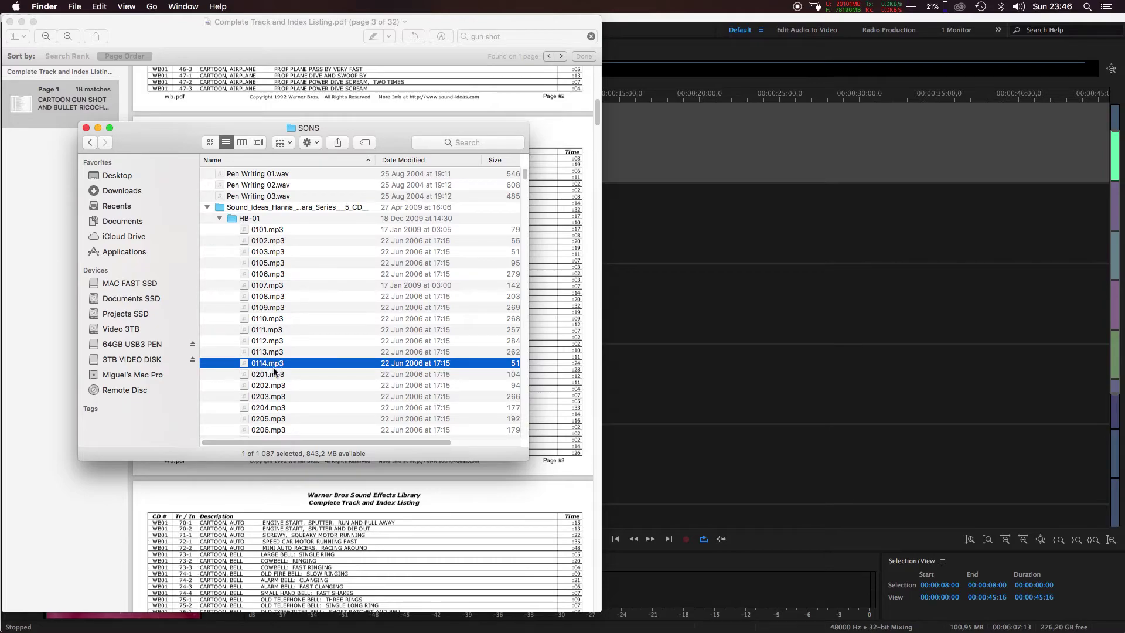
pyautogui.click(264, 374)
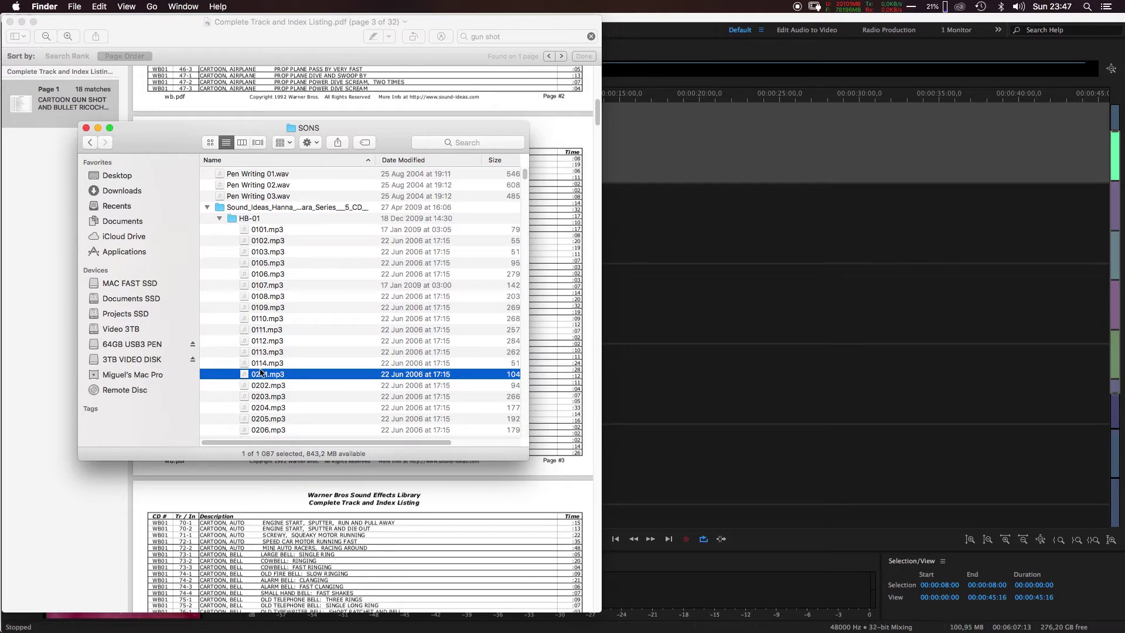
pyautogui.click(268, 431)
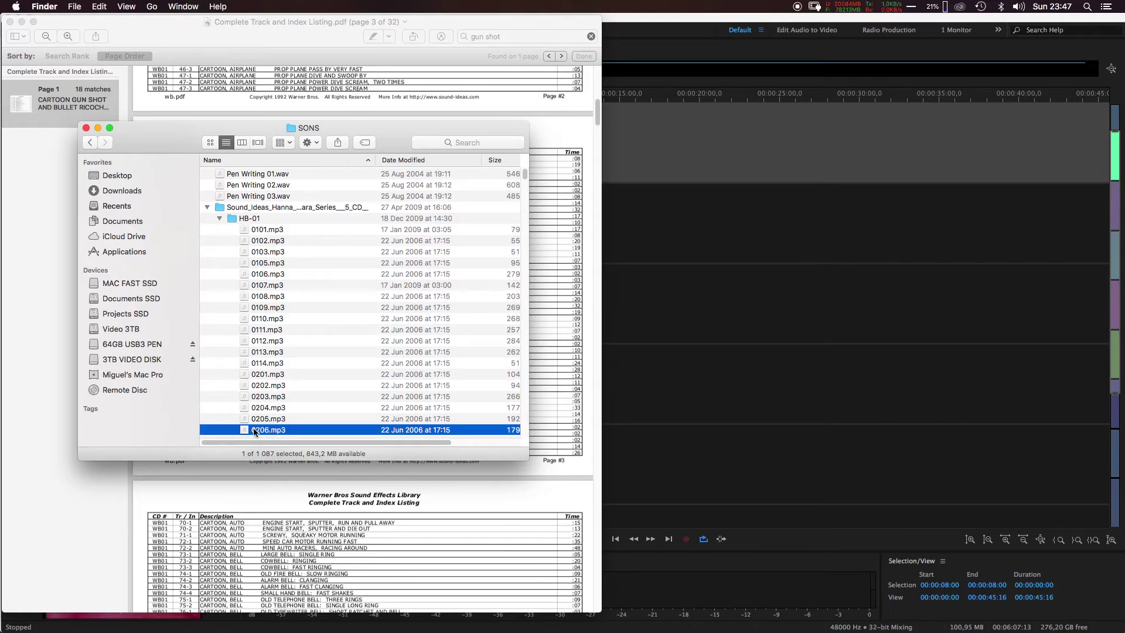
pyautogui.click(220, 220)
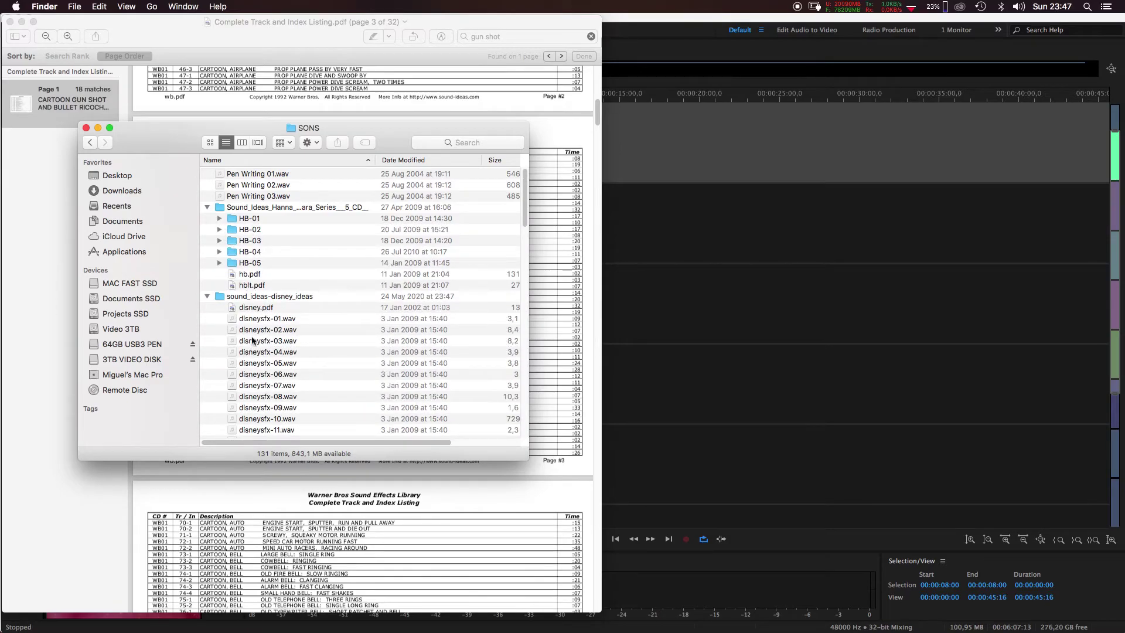
# Preview the Hanna-Barbera track listings hblt.pdf and hb.pdf in turn
pyautogui.click(249, 285)
pyautogui.press('space')
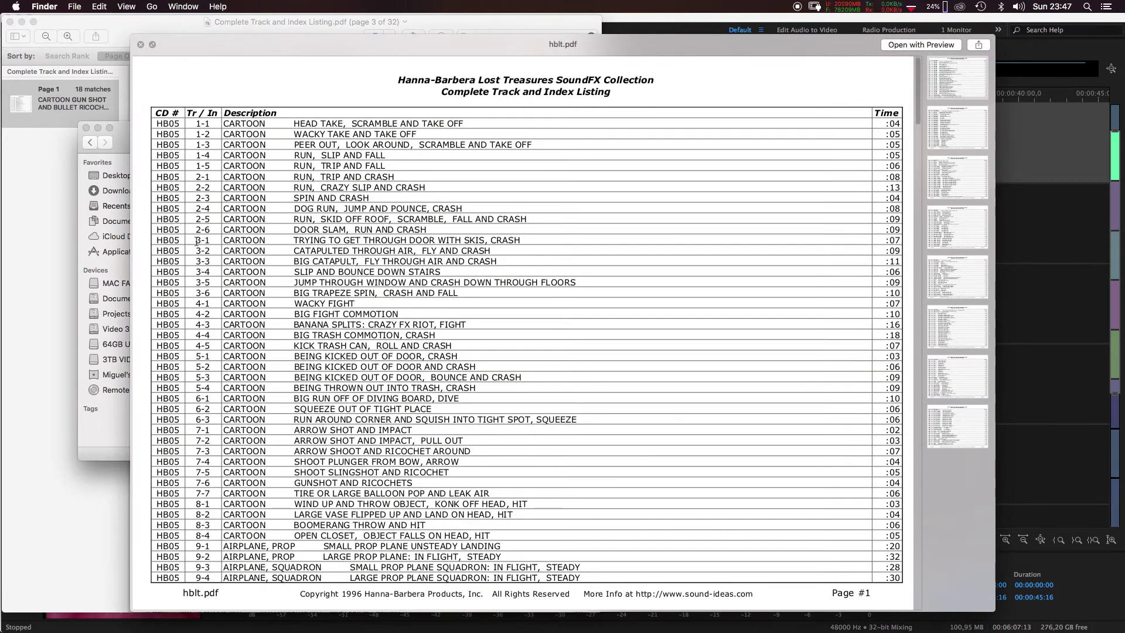
pyautogui.press('space')
pyautogui.press('Up')
pyautogui.press('space')
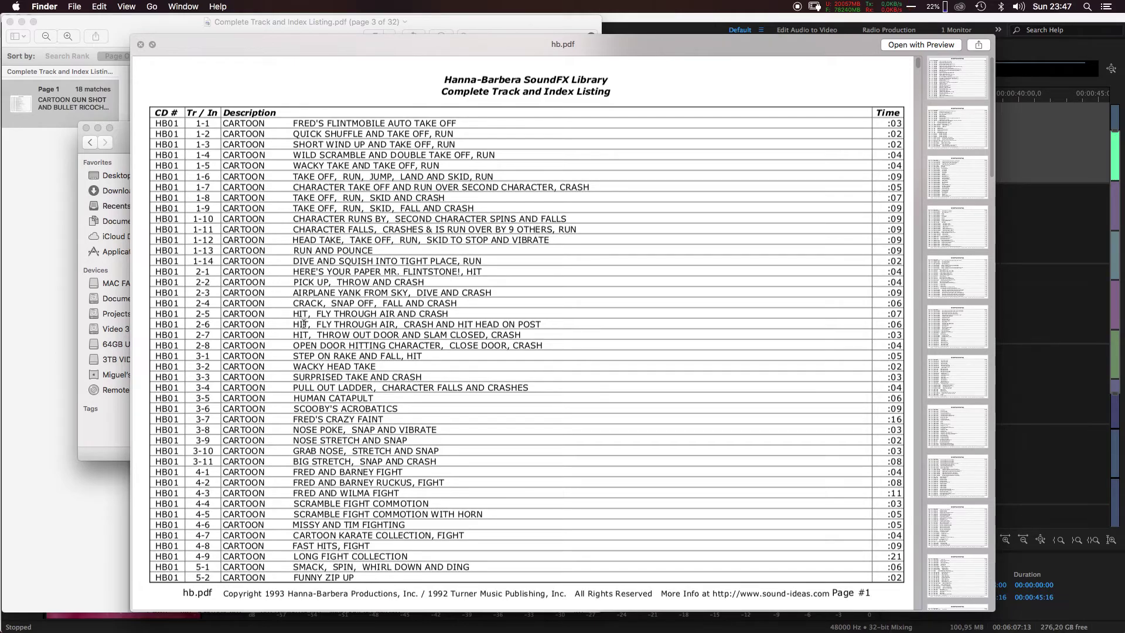
# Examine the sound descriptions and track index numbers across the first pages of hb.pdf
pyautogui.scroll(-20, 351, 336)
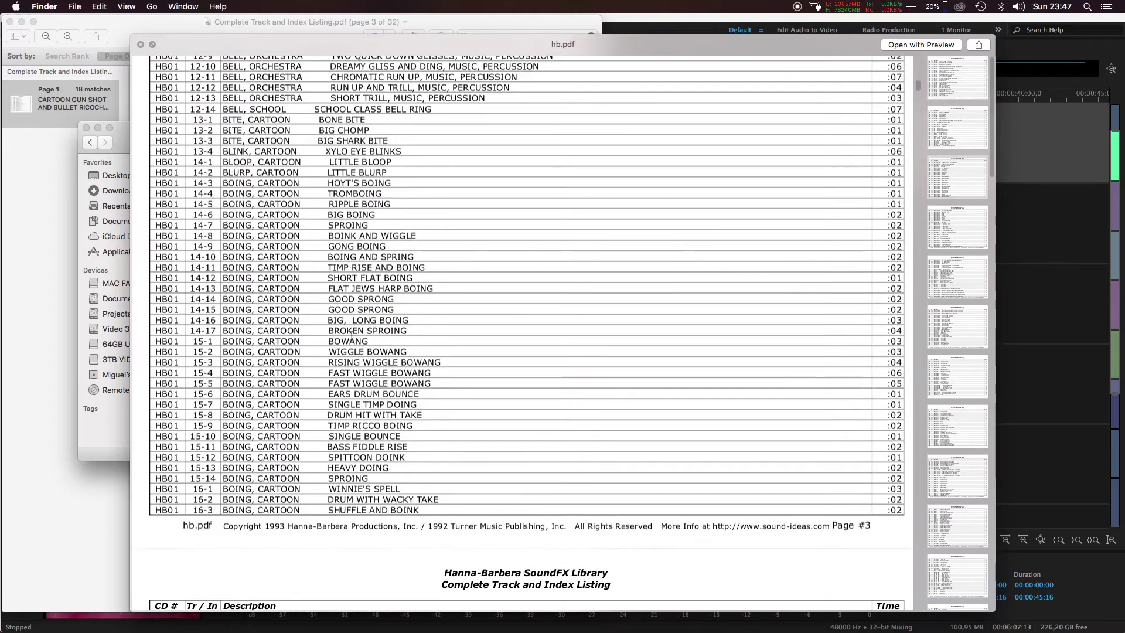
pyautogui.scroll(-10, 351, 336)
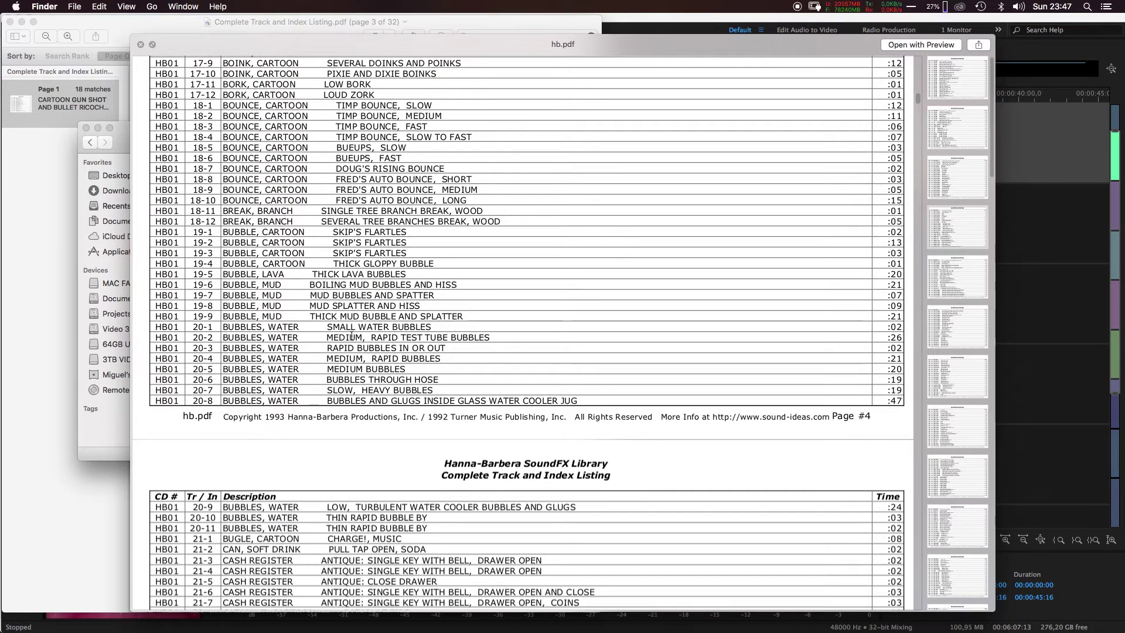
pyautogui.scroll(-5, 351, 336)
pyautogui.scroll(-10, 351, 336)
pyautogui.scroll(3, 351, 336)
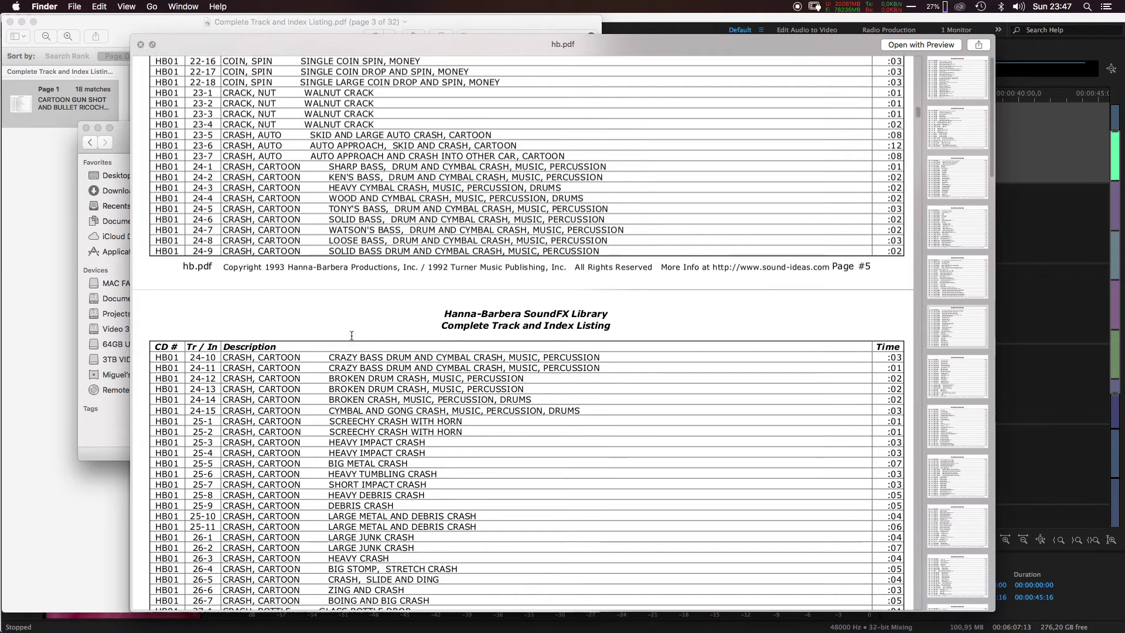
pyautogui.scroll(8, 352, 336)
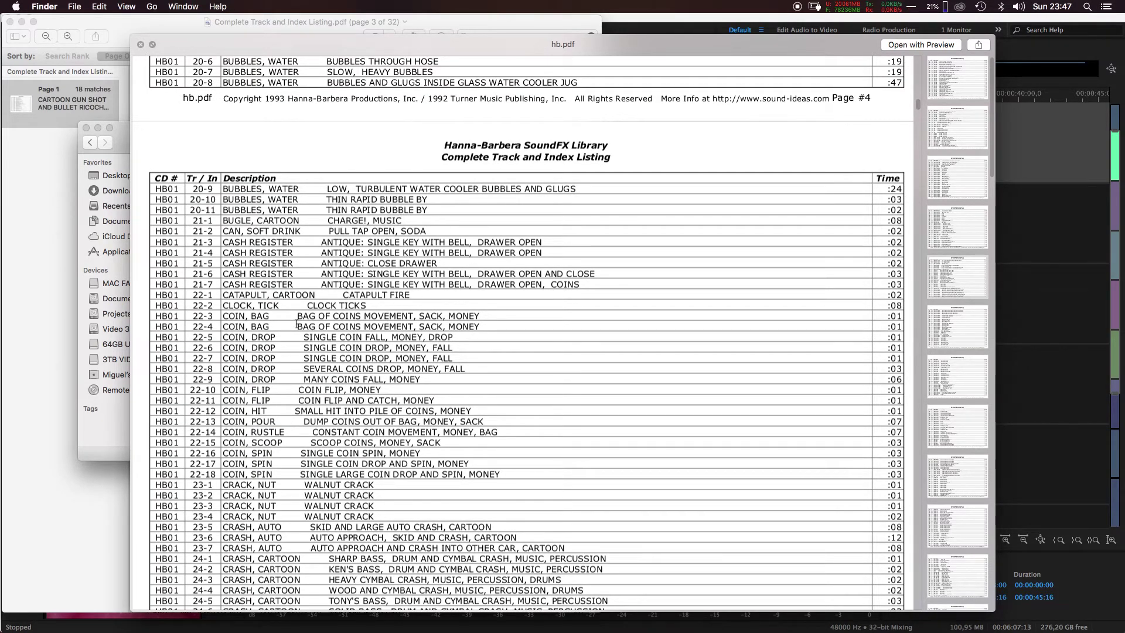
pyautogui.scroll(15, 444, 418)
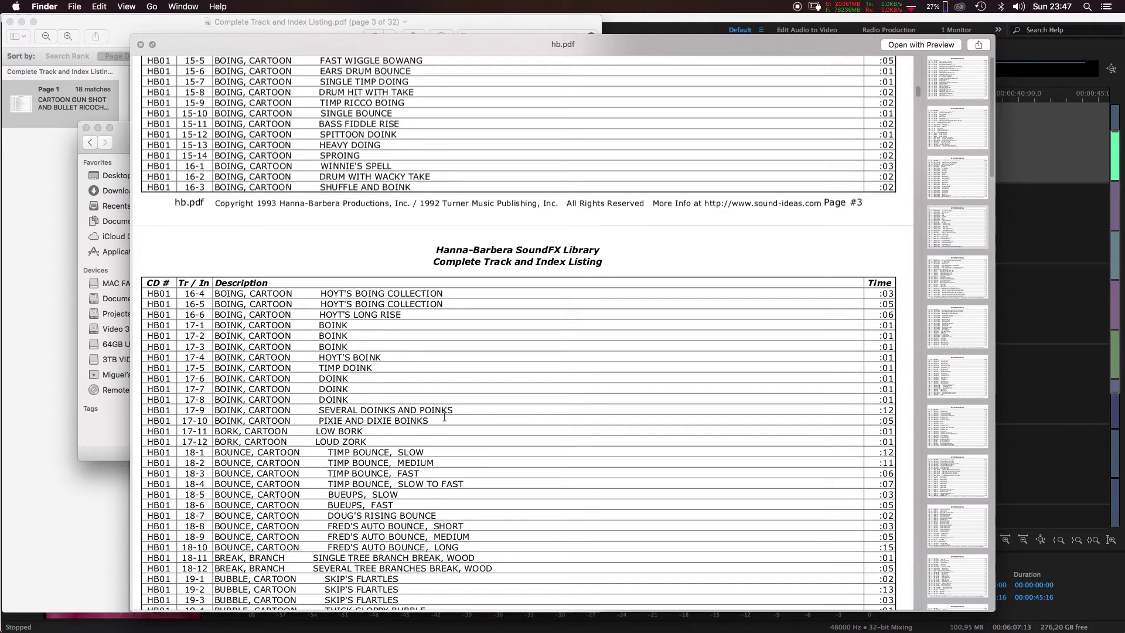
pyautogui.scroll(-4, 445, 418)
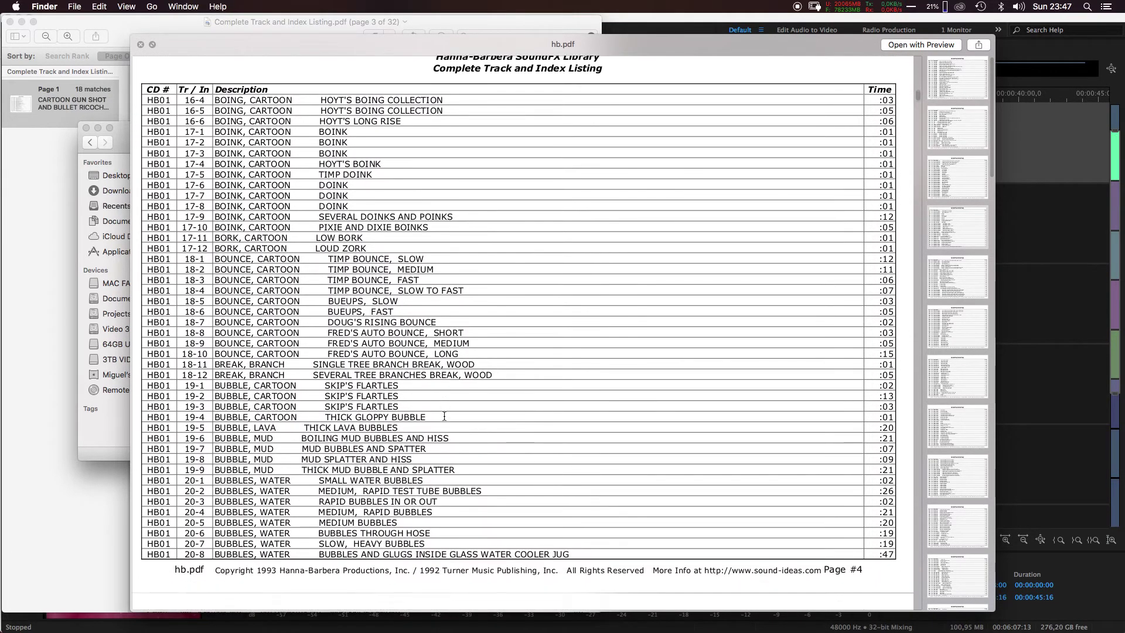
pyautogui.scroll(-9, 444, 416)
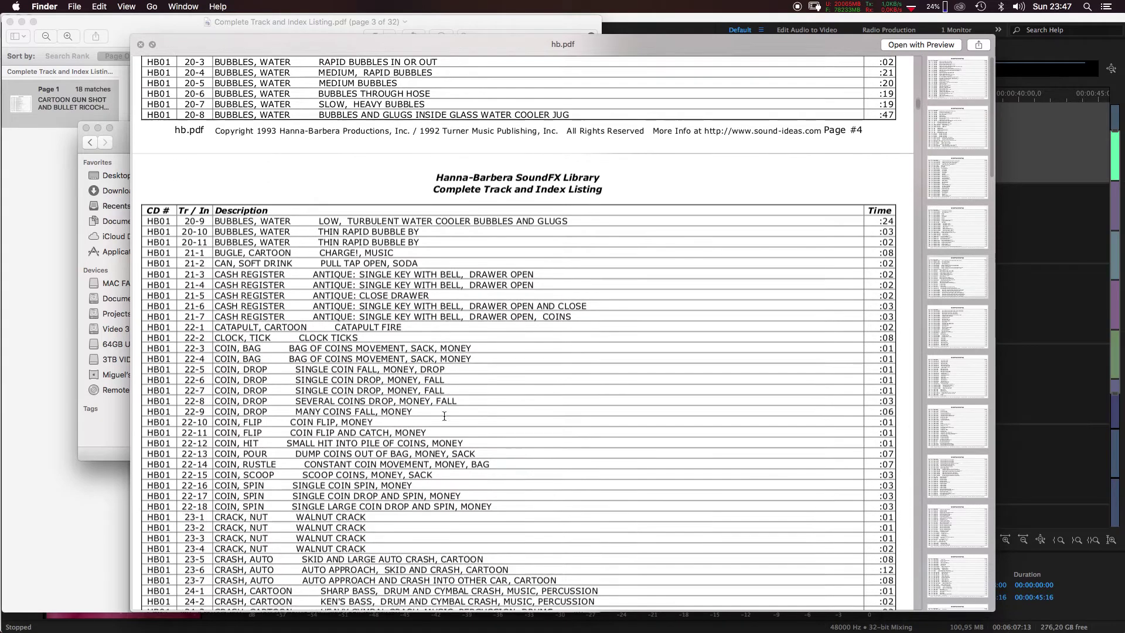
pyautogui.scroll(-1, 445, 416)
pyautogui.scroll(-2, 444, 416)
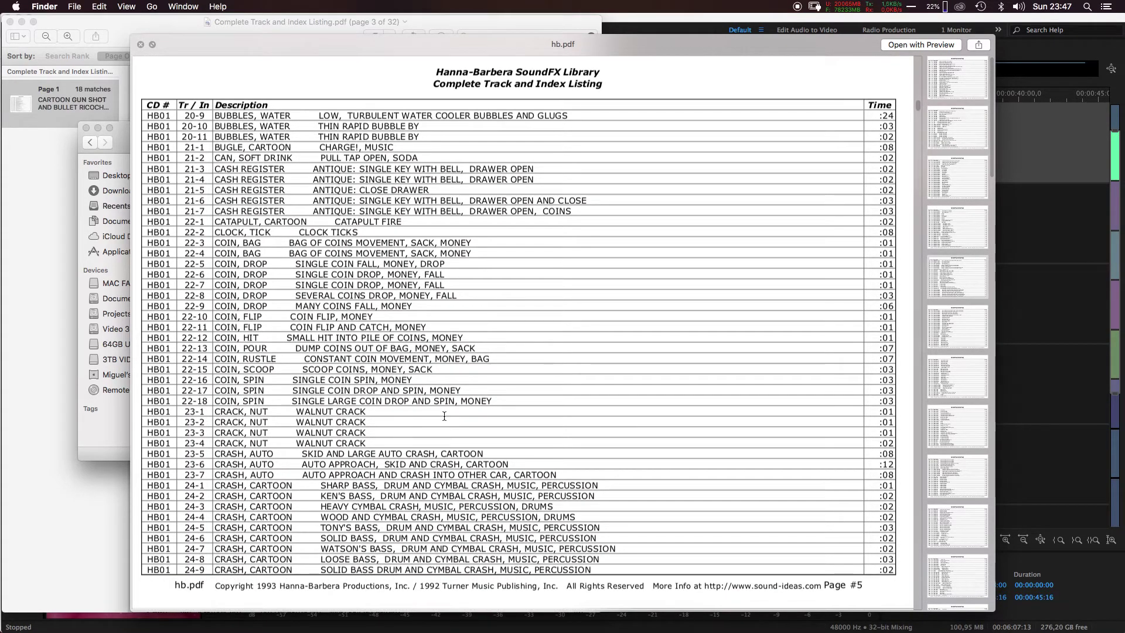
pyautogui.scroll(-7, 444, 416)
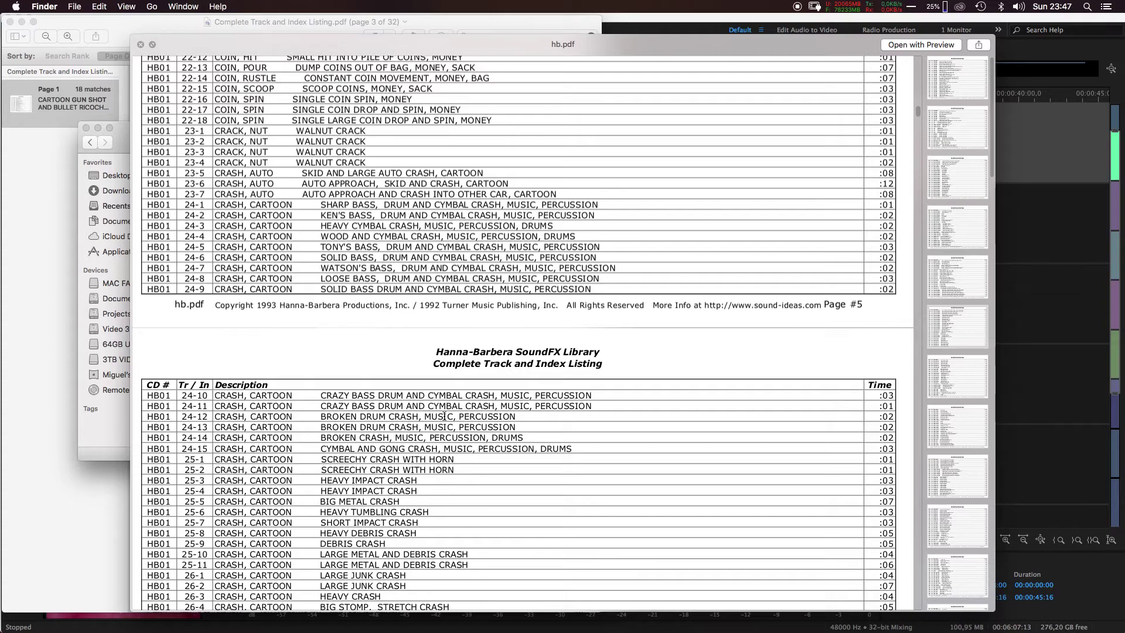
# Open hb.pdf in Preview, search it for "catapult", and go to the match on page 5
pyautogui.click(927, 43)
pyautogui.click(716, 56)
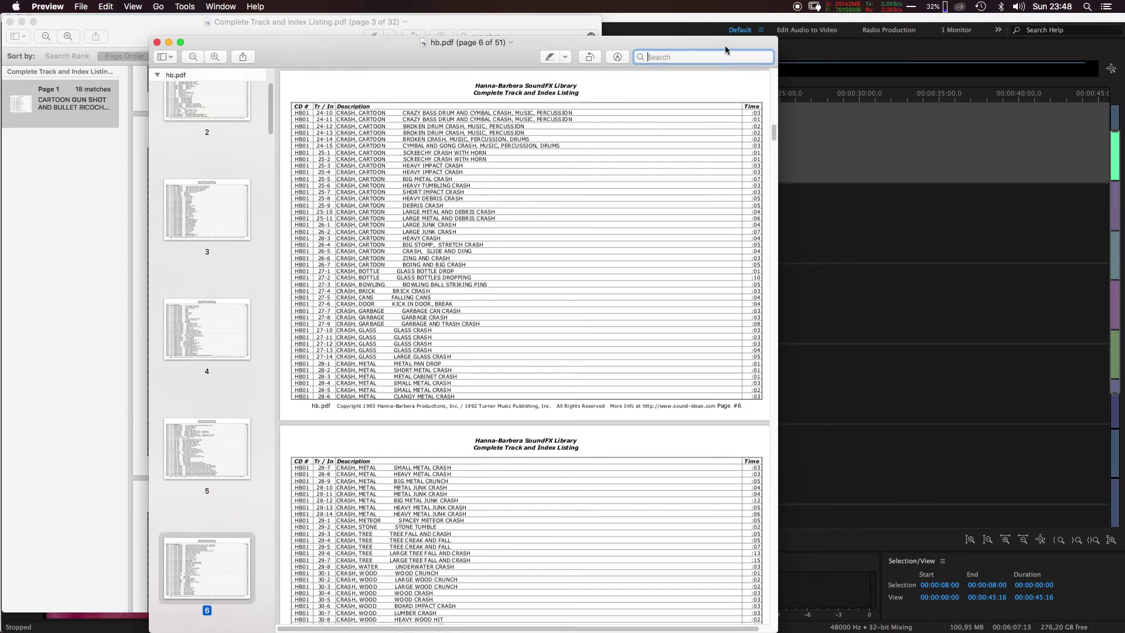
pyautogui.write('catapult')
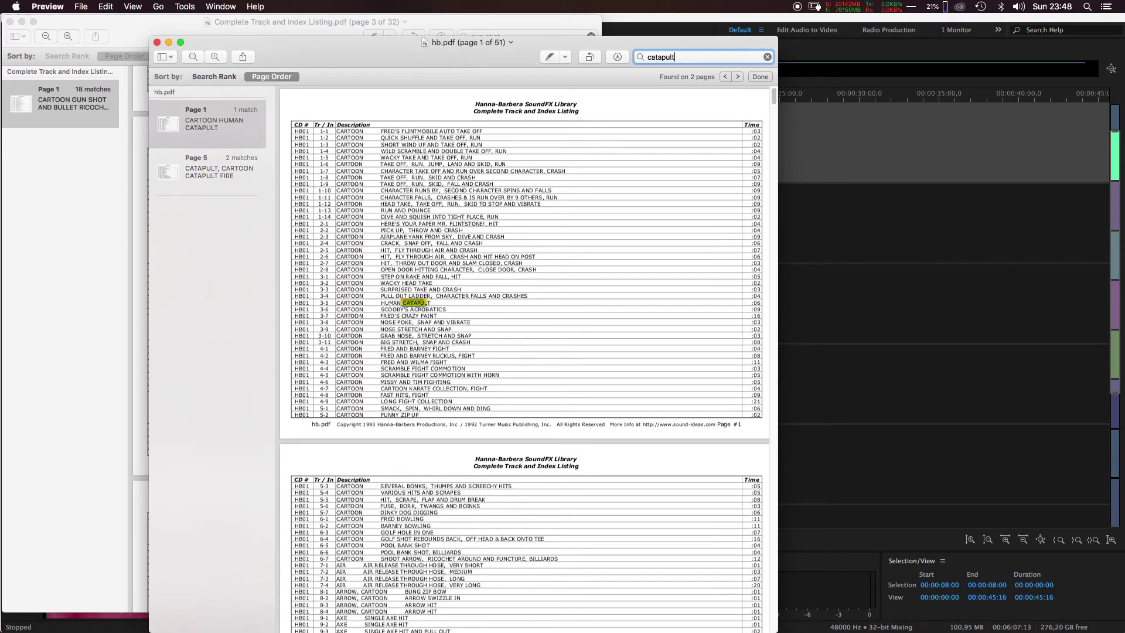
pyautogui.press('Return')
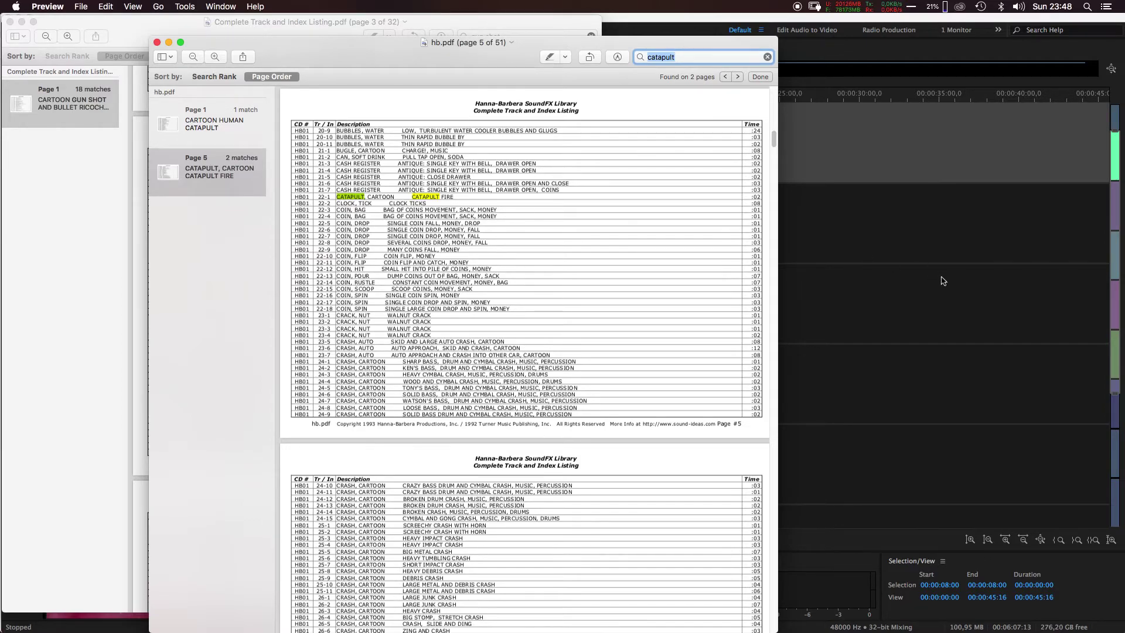
# Switch back to Adobe Audition and show the Waveform editor with Pink Panther Theme.wav
pyautogui.click(923, 234)
pyautogui.click(40, 30)
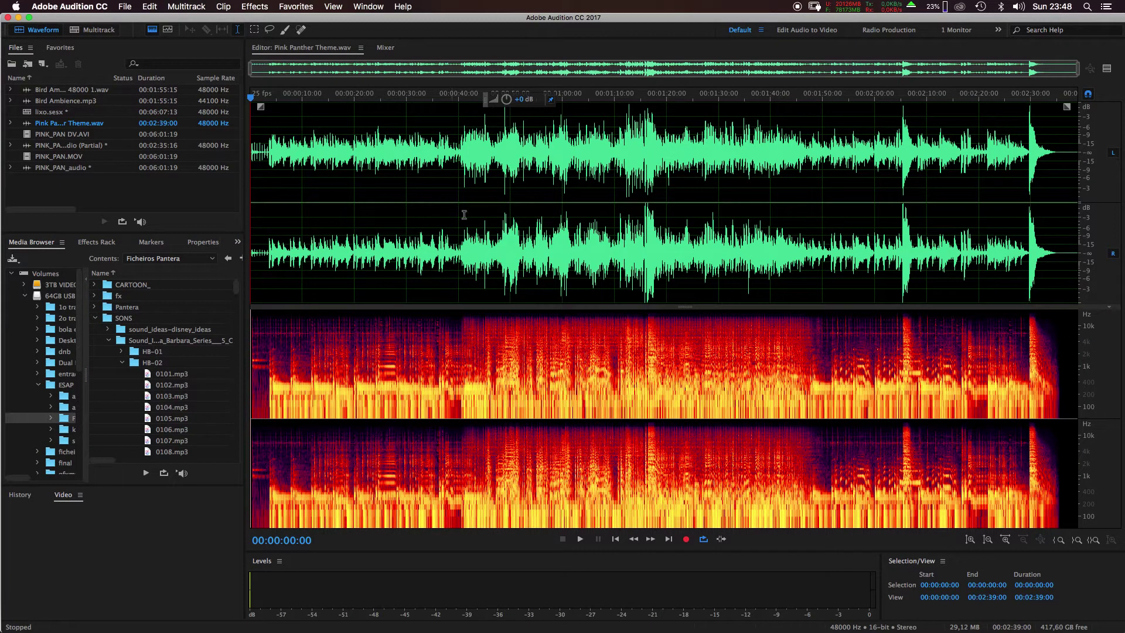
# Browse for a file to open in the Sound_Ideas_Hanna_Barbara_Series__5_CD__ folder, inside ESAP, Ficheiros Pantera and SONS on 64GB USB3 PEN
pyautogui.press('super+o')
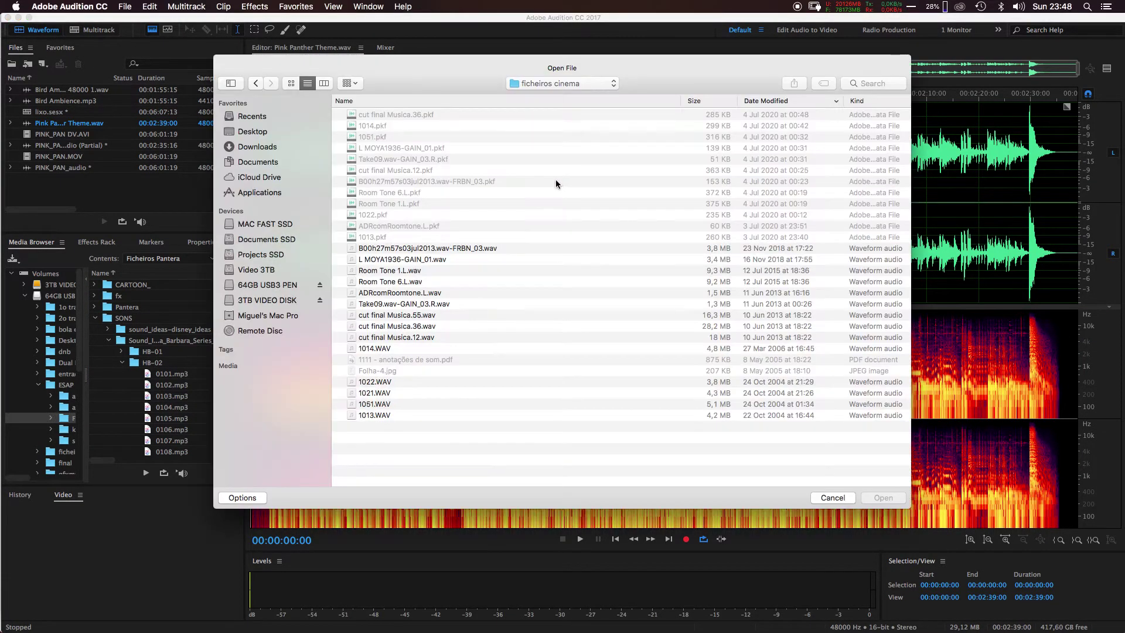
pyautogui.click(569, 83)
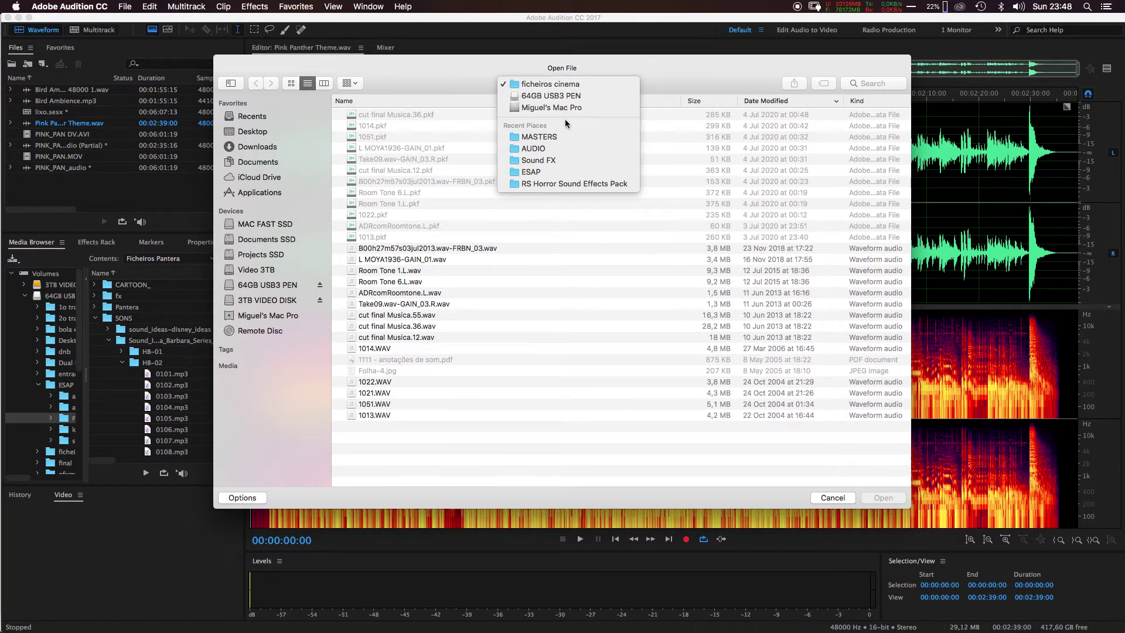
pyautogui.click(484, 92)
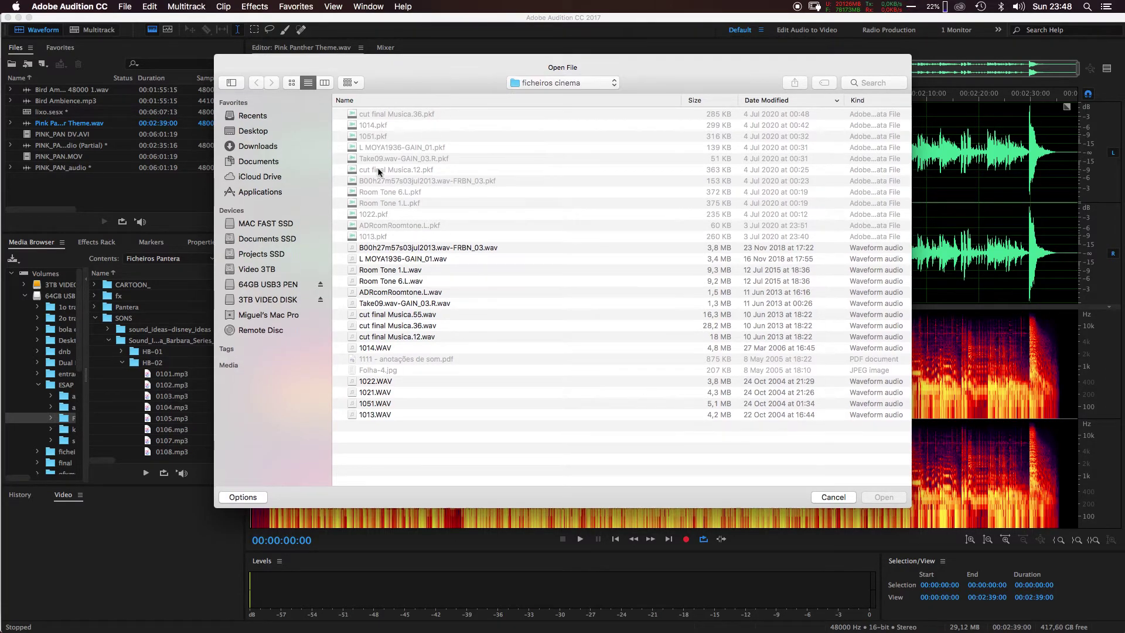
pyautogui.click(242, 285)
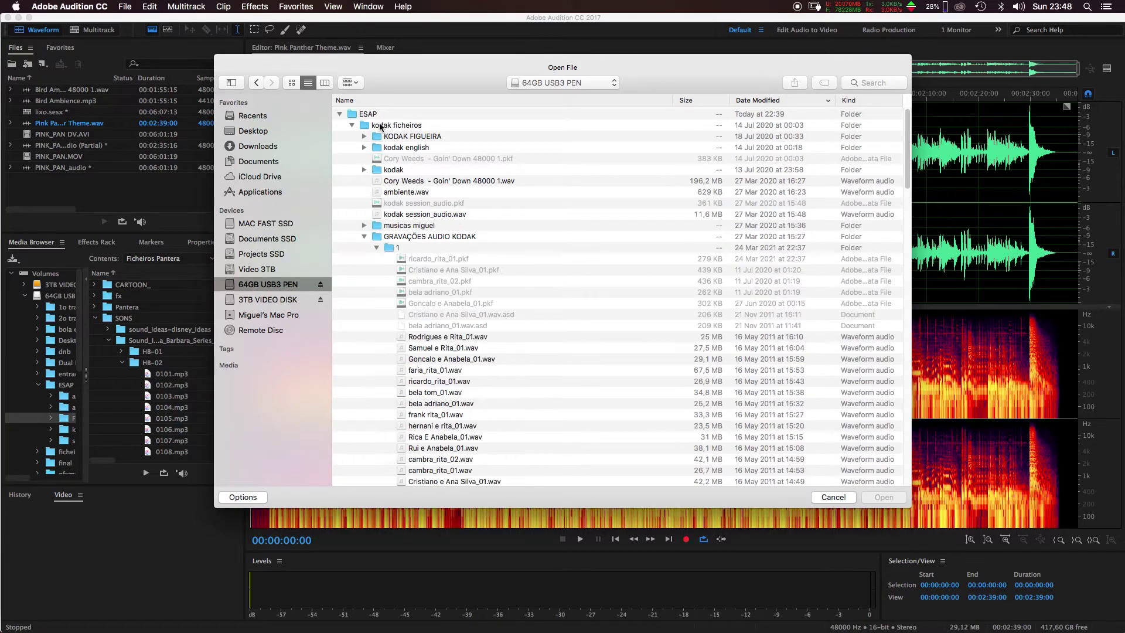
pyautogui.click(364, 237)
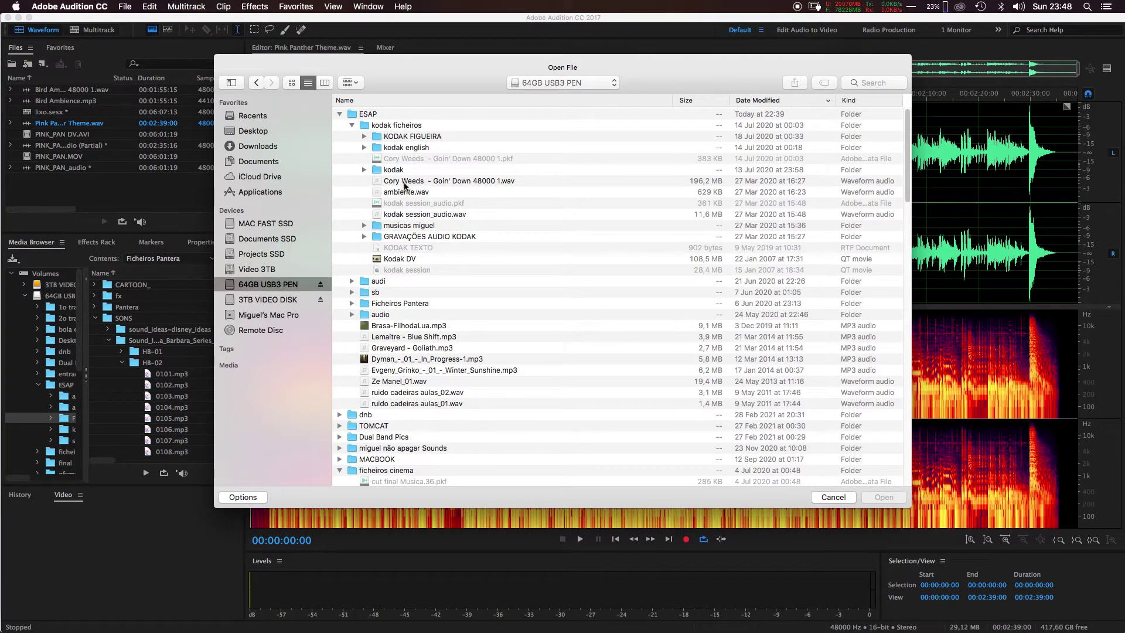
pyautogui.click(352, 125)
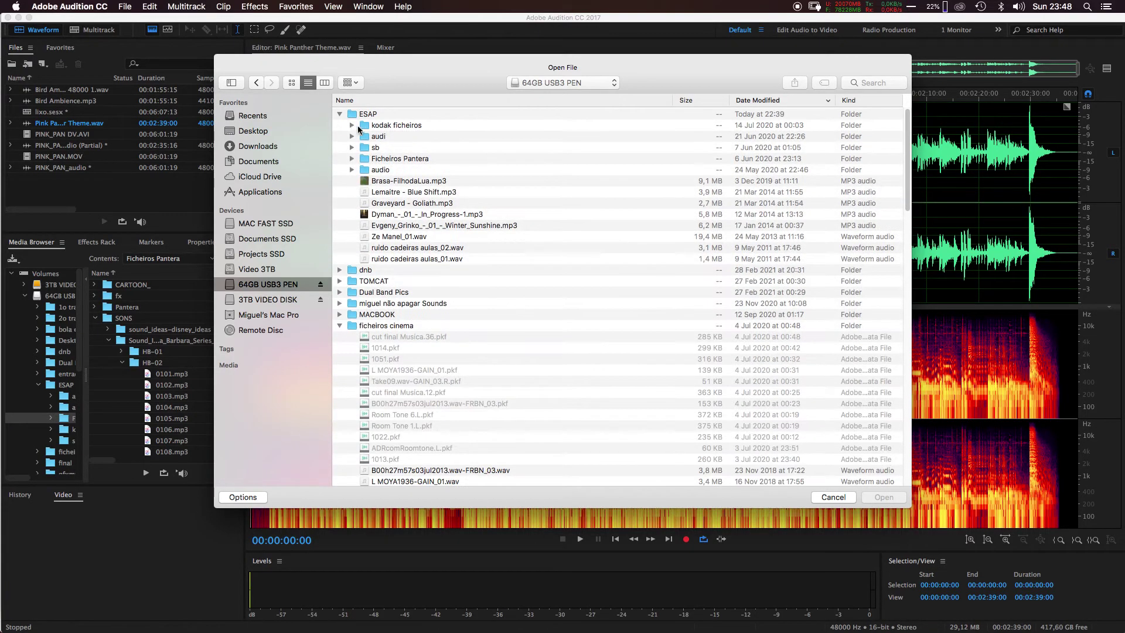
pyautogui.doubleClick(378, 161)
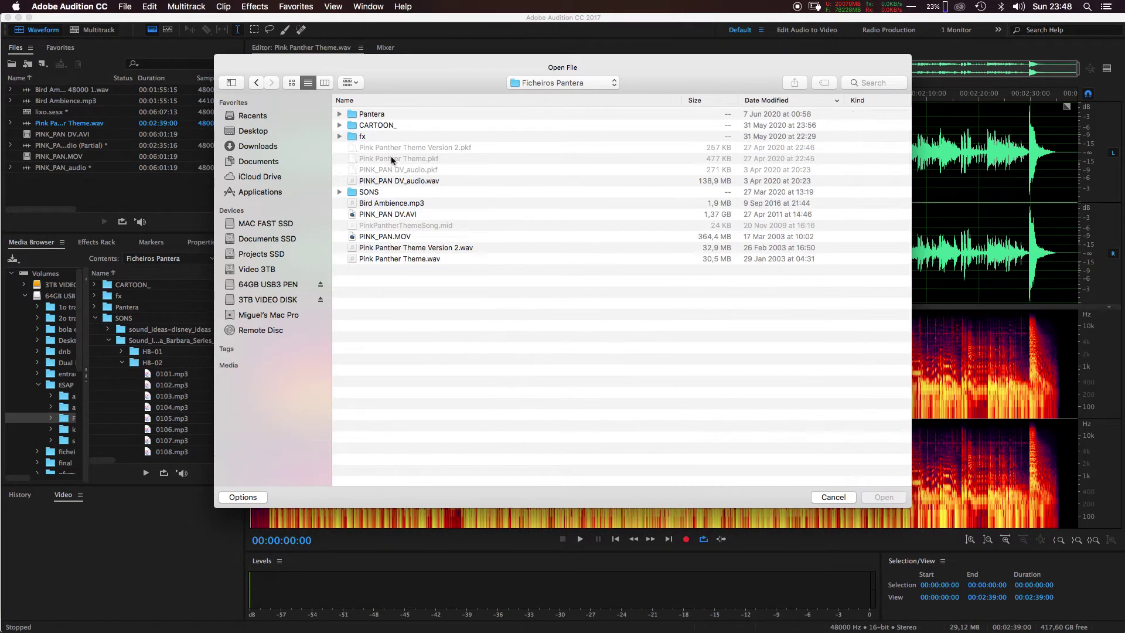
pyautogui.doubleClick(366, 193)
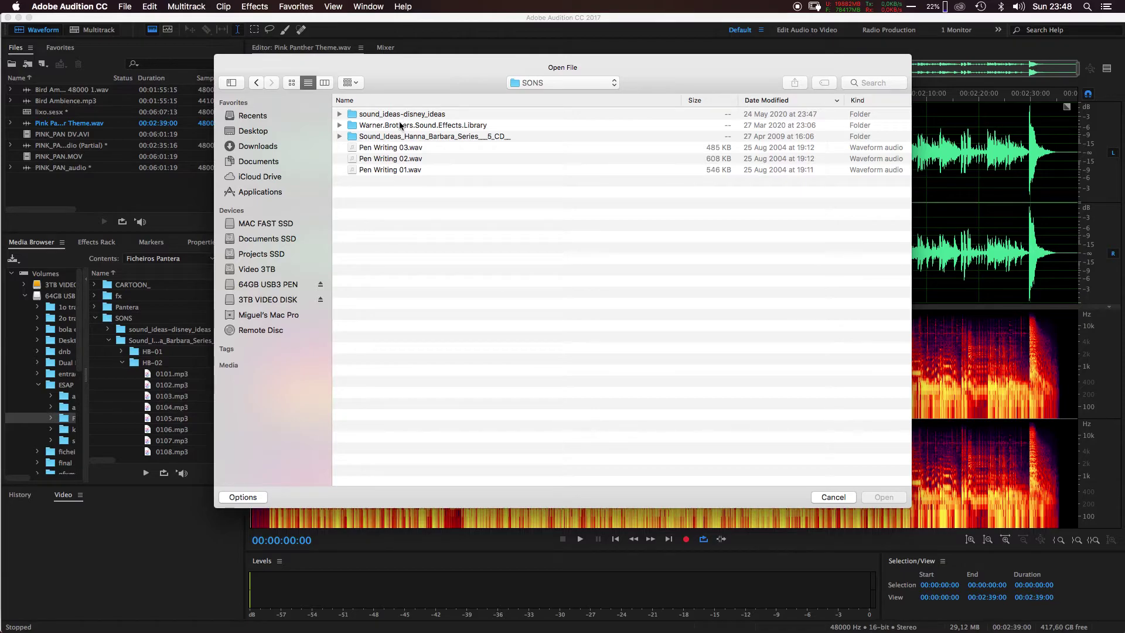
pyautogui.doubleClick(392, 136)
# Check the catapult entry in hb.pdf, return to the file browser, and list the HB-01 folder in ascending name order
pyautogui.press('super+Tab')
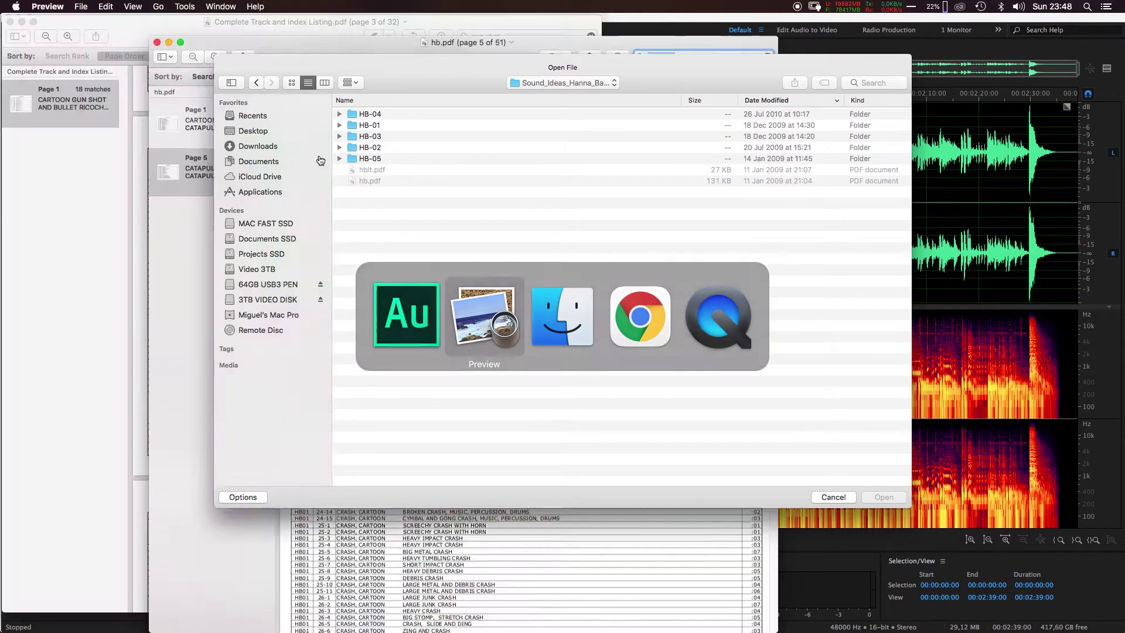
pyautogui.press('super+Tab')
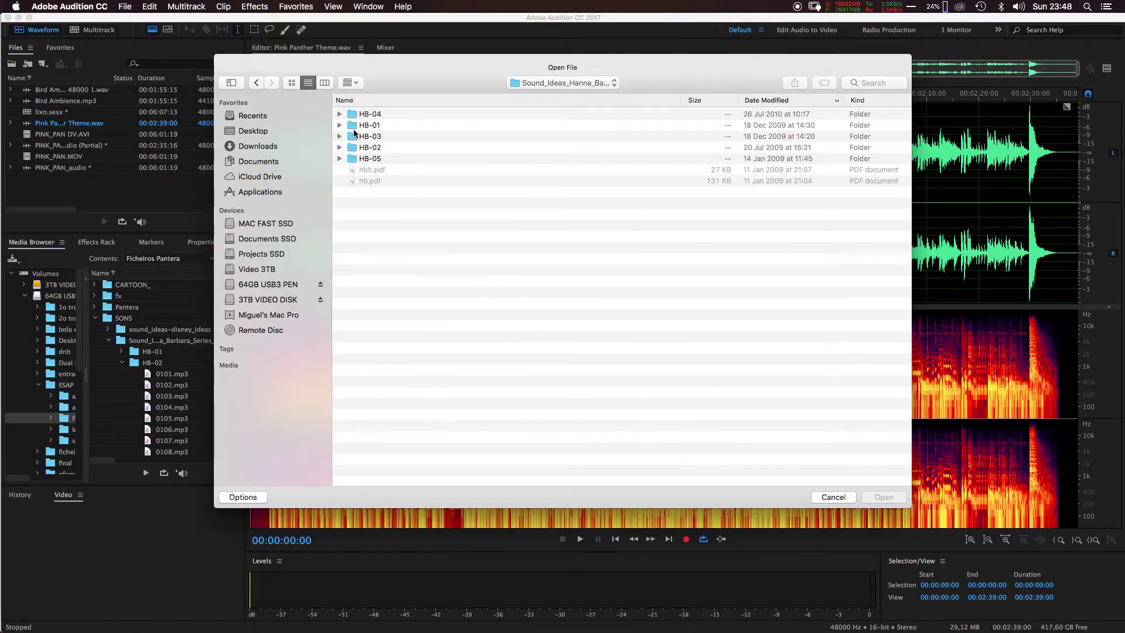
pyautogui.press('super+Tab')
pyautogui.press('super+Tab')
pyautogui.doubleClick(365, 125)
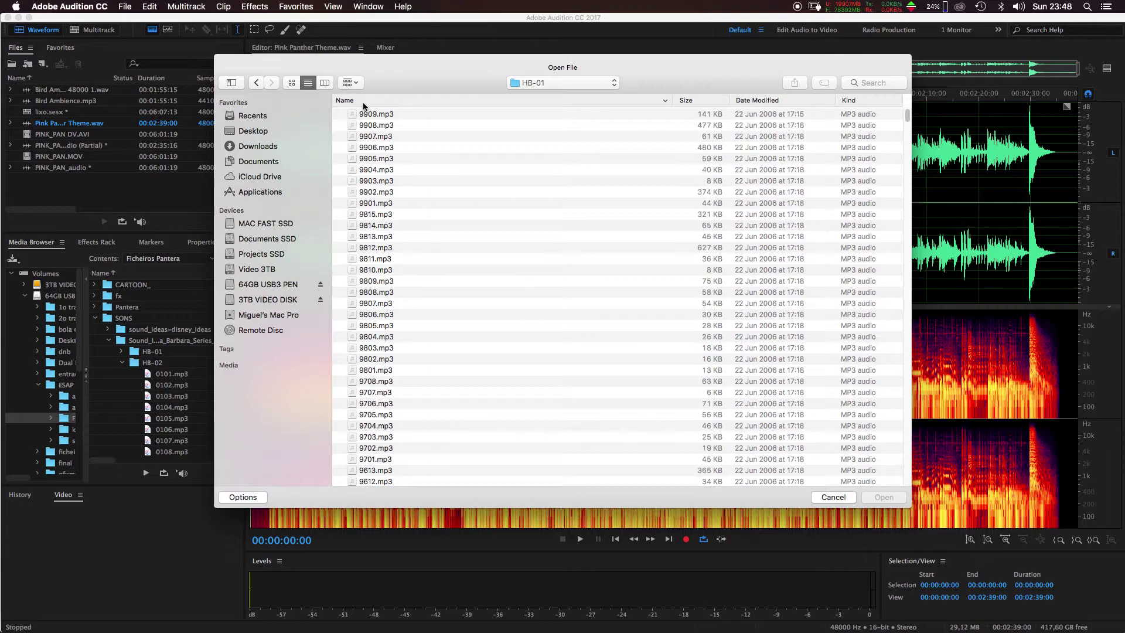
pyautogui.click(363, 100)
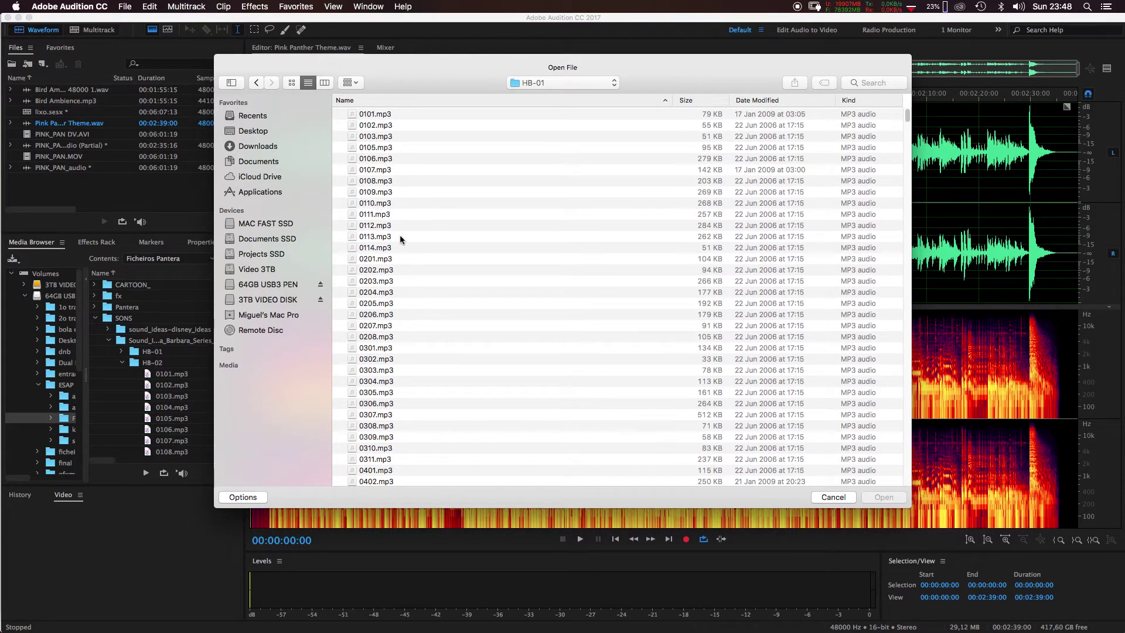
# Find 2201.mp3 in the HB-01 folder and listen to it in a quick preview
pyautogui.scroll(-20, 400, 234)
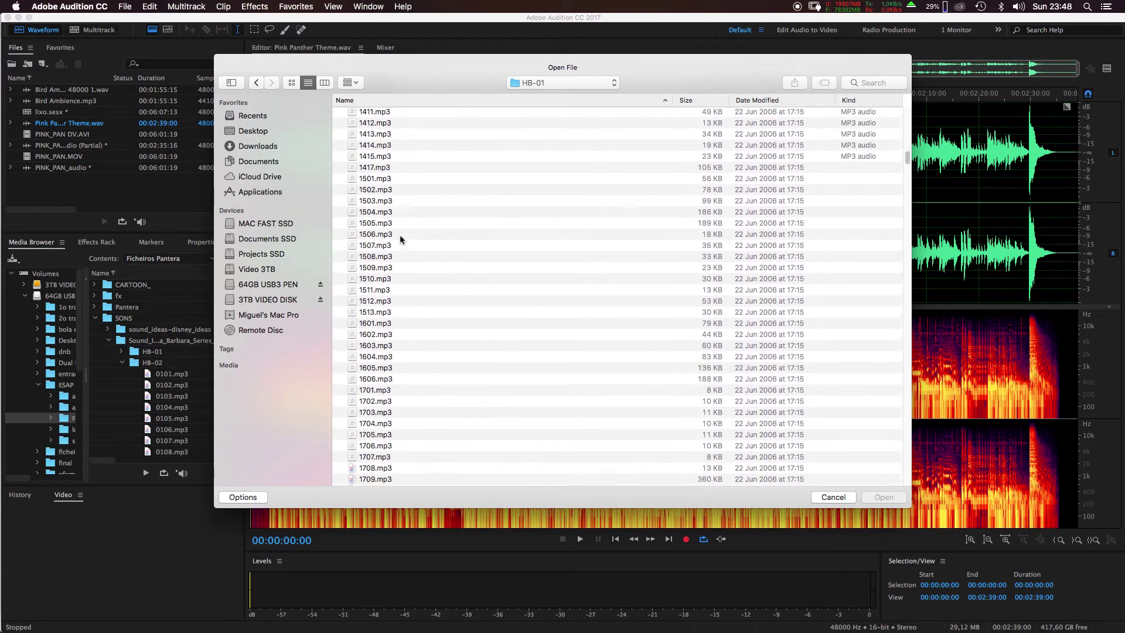
pyautogui.scroll(-15, 400, 234)
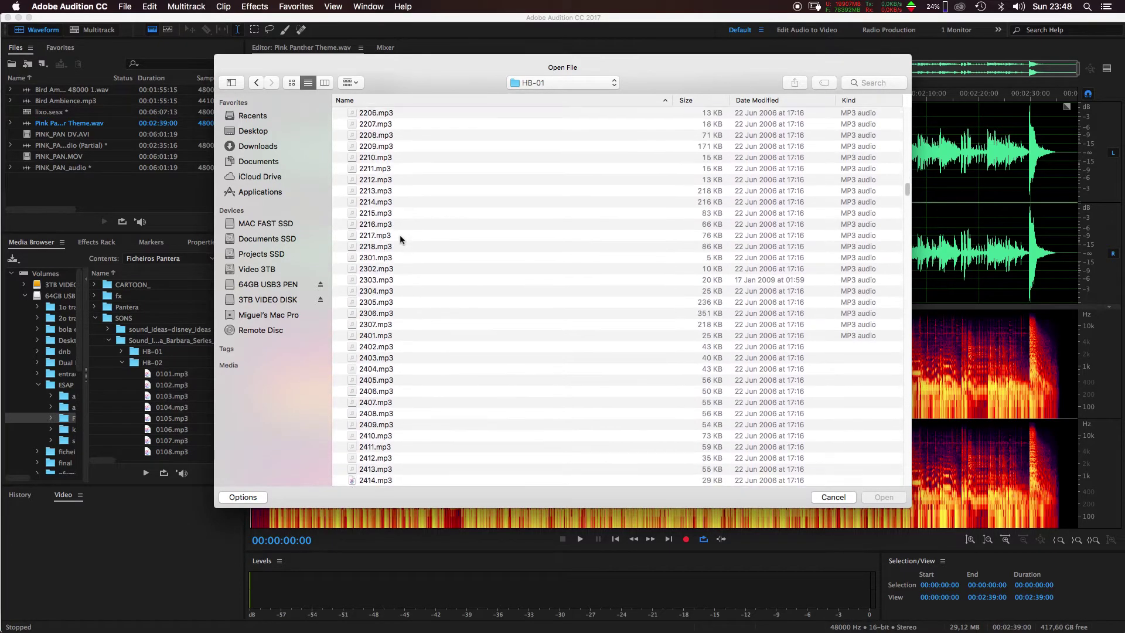
pyautogui.scroll(3, 497, 93)
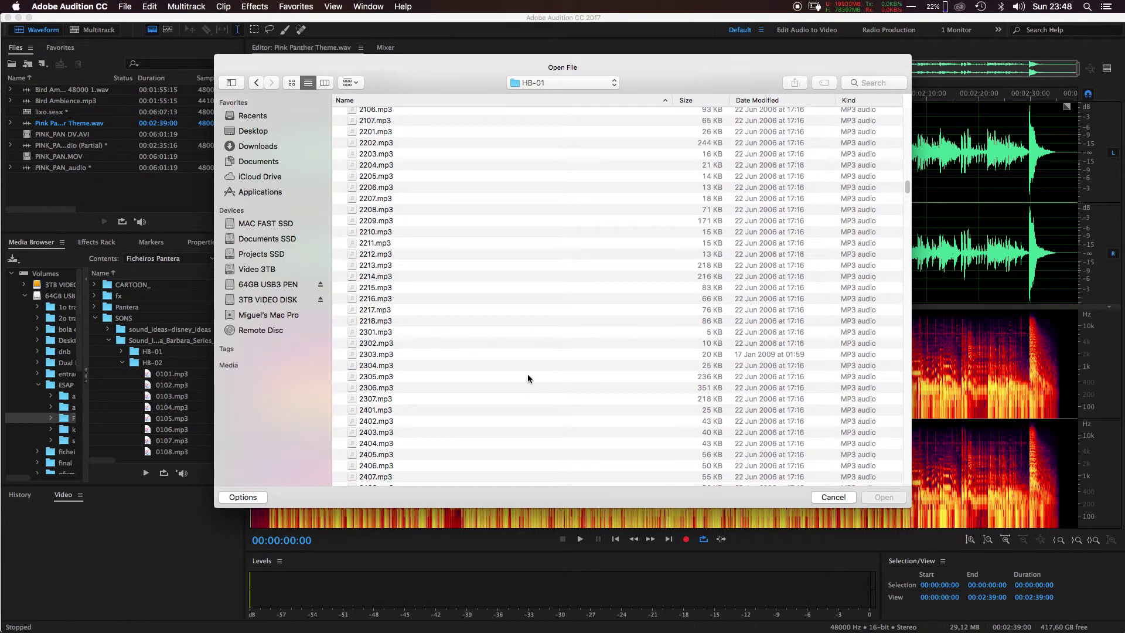
pyautogui.scroll(5, 528, 378)
pyautogui.click(367, 271)
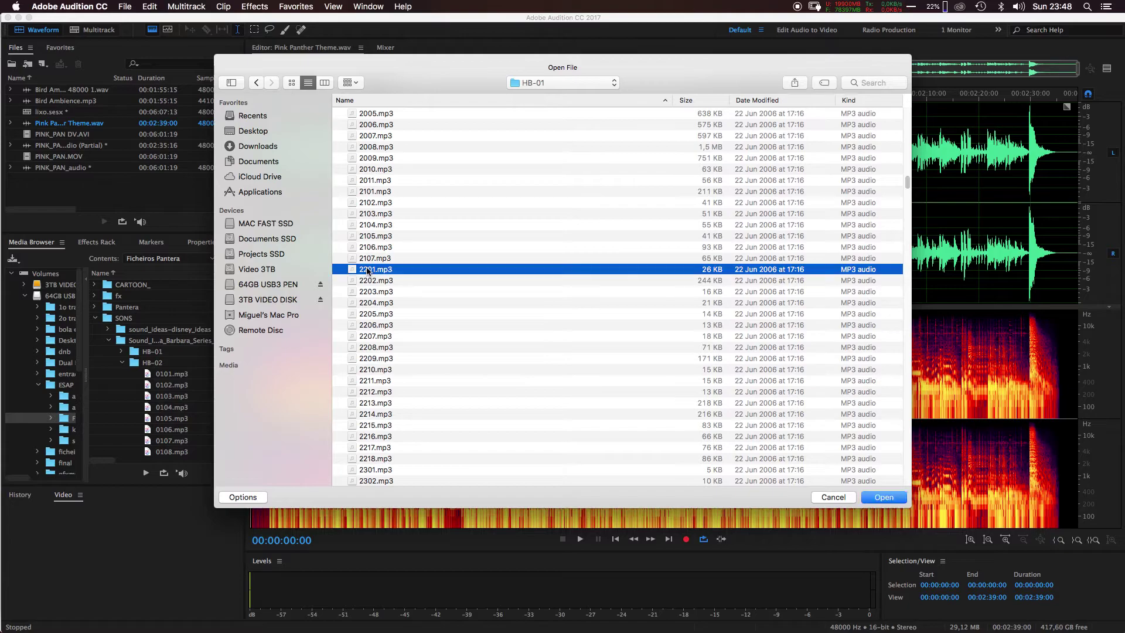
pyautogui.press('space')
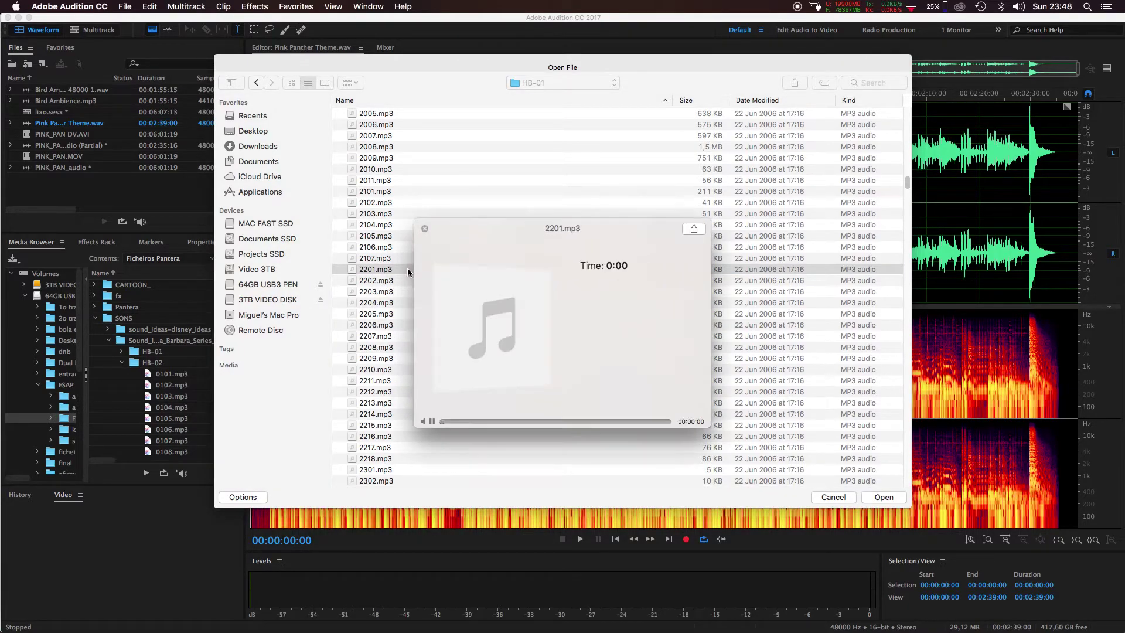
pyautogui.press('space')
pyautogui.press('space')
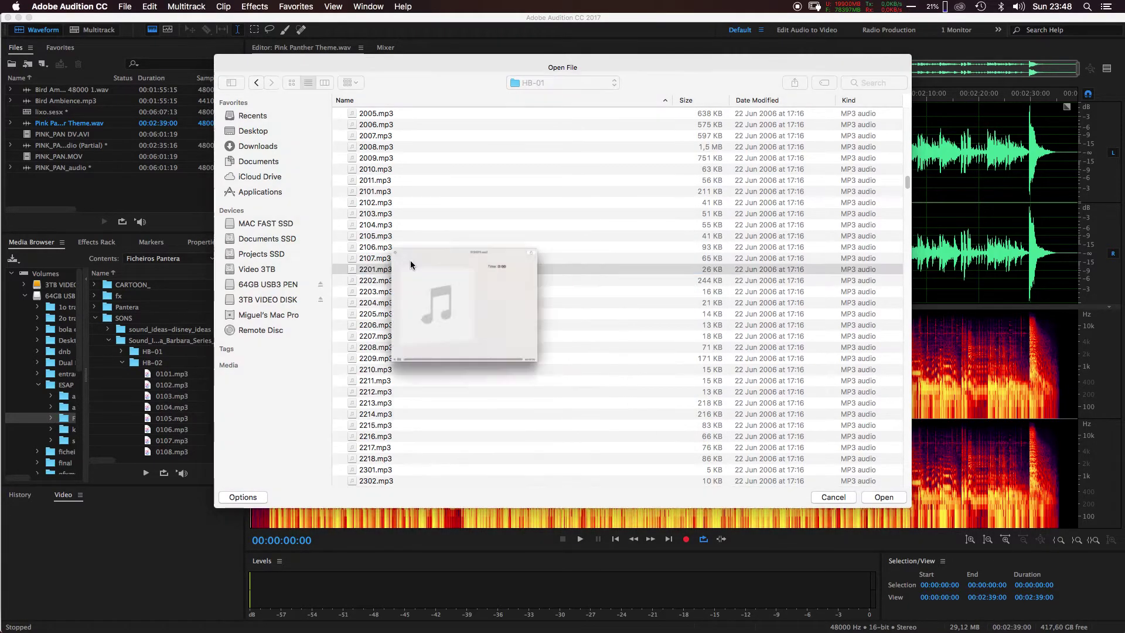
pyautogui.press('space')
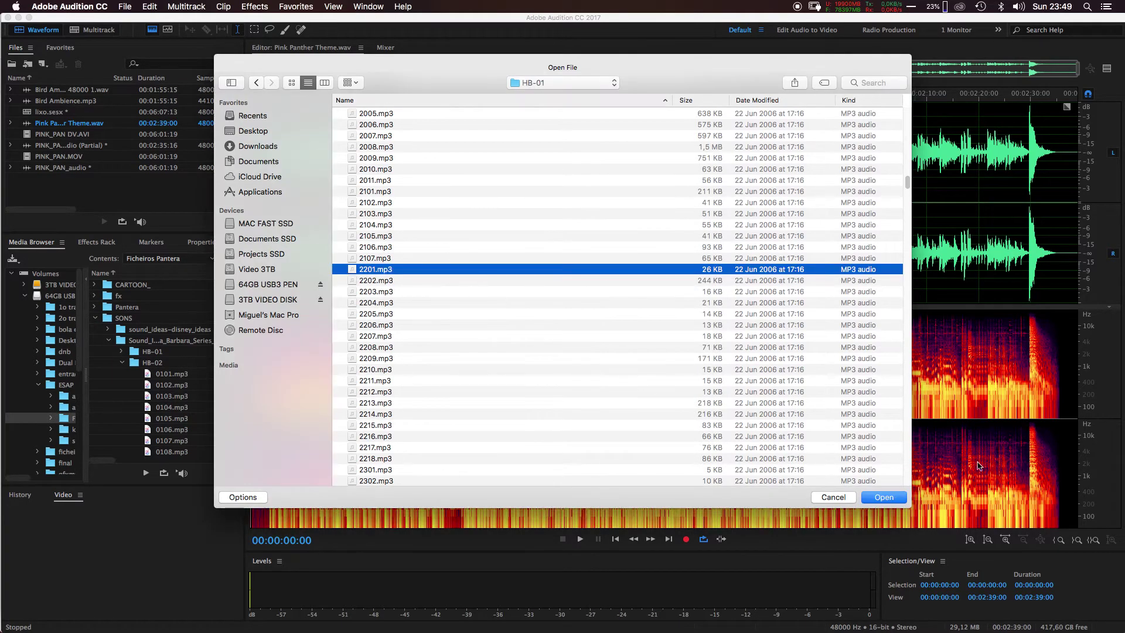
# Open 2201.mp3 in the Waveform editor and play it back briefly
pyautogui.click(884, 497)
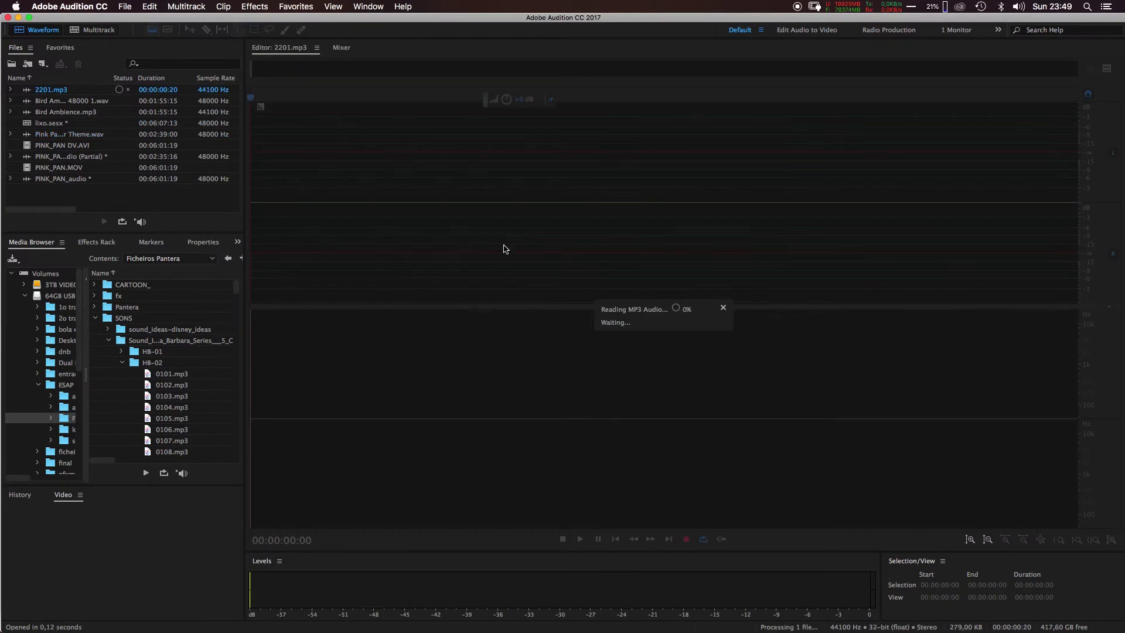
pyautogui.press('space')
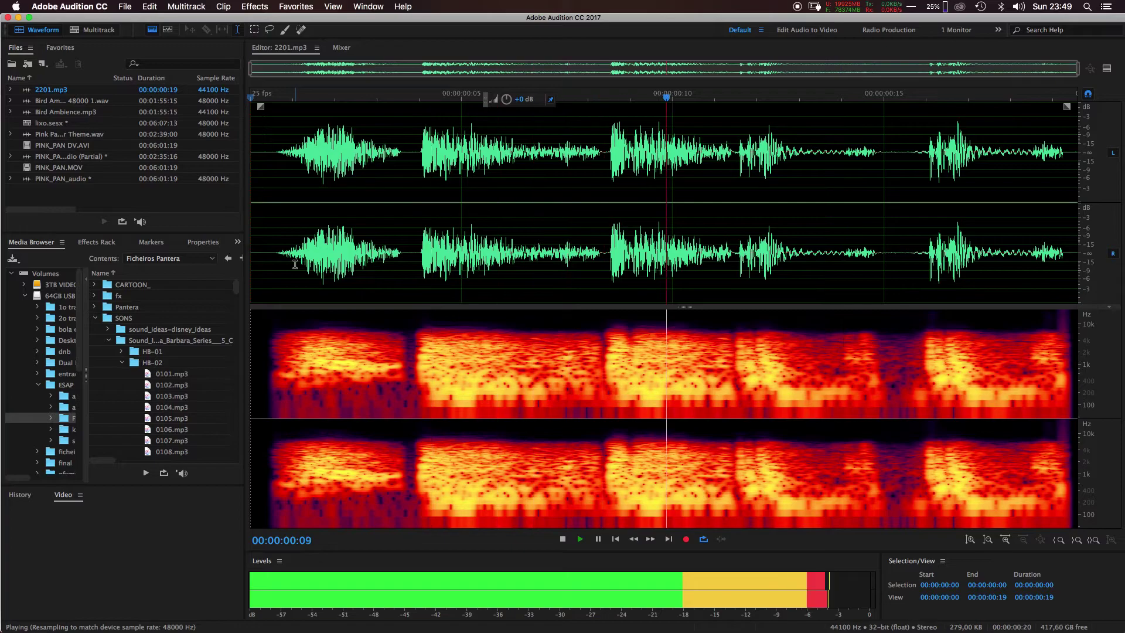
pyautogui.press('space')
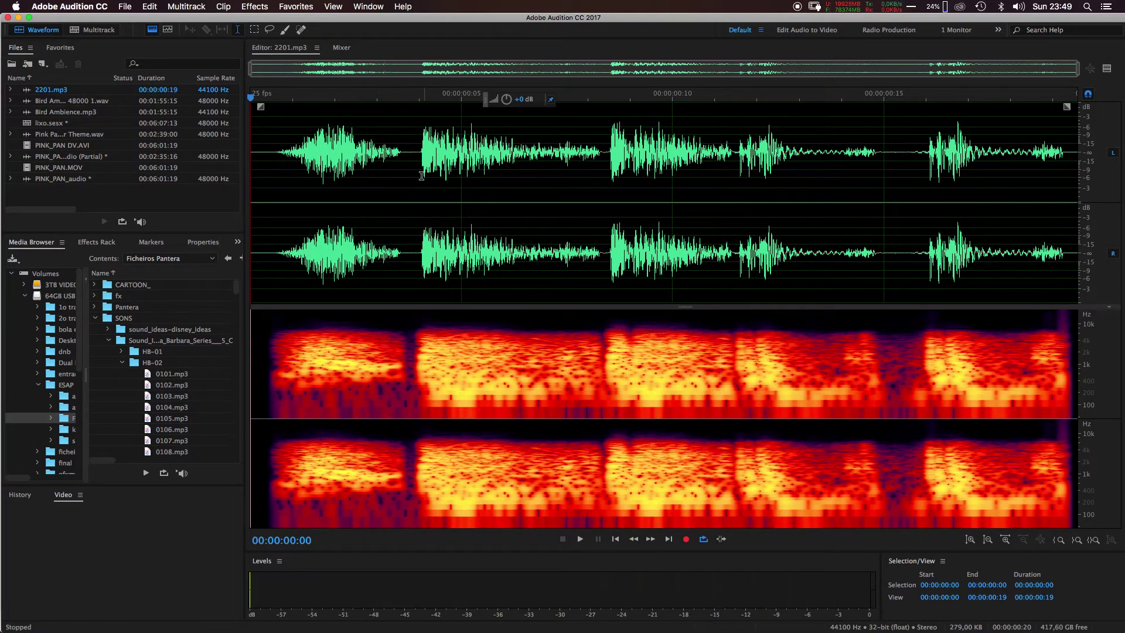
# Select the middle part of 2201.mp3 from 00:00:00:08 to 00:00:00:15 and play the selection
pyautogui.moveTo(421, 176); pyautogui.dragTo(253, 178)
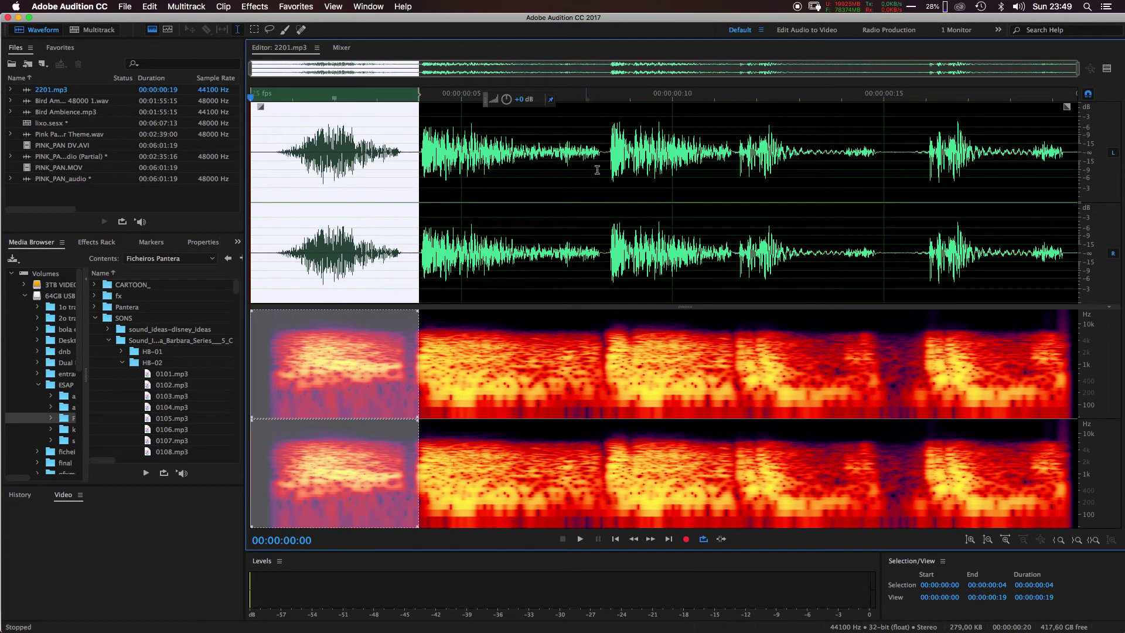
pyautogui.moveTo(589, 174); pyautogui.dragTo(902, 193)
pyautogui.press('space')
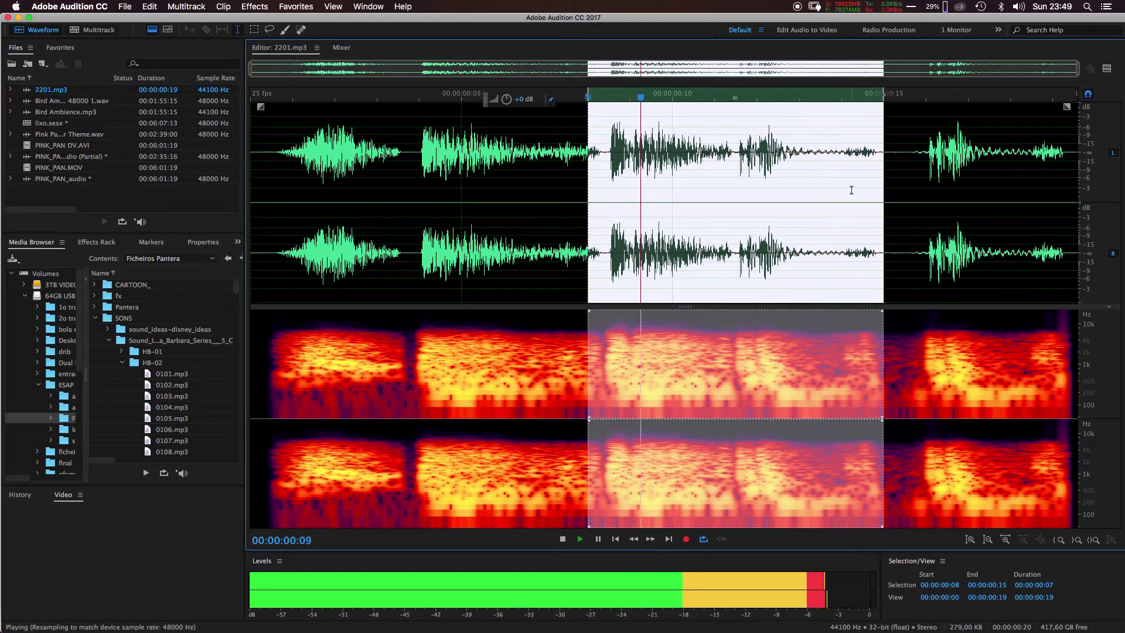
pyautogui.click(624, 174)
pyautogui.moveTo(590, 171); pyautogui.dragTo(885, 183)
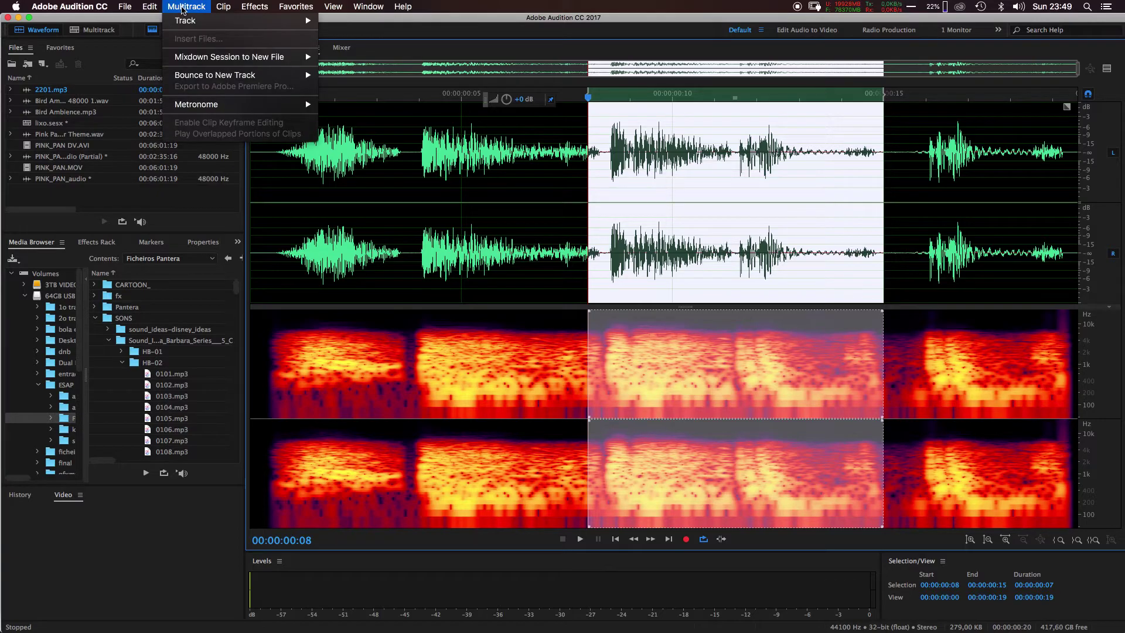
# Turn off Snap to Frames and select exactly the third and fourth bursts of the 2201.mp3 waveform, up to the silence before the last burst
pyautogui.moveTo(152, 5)
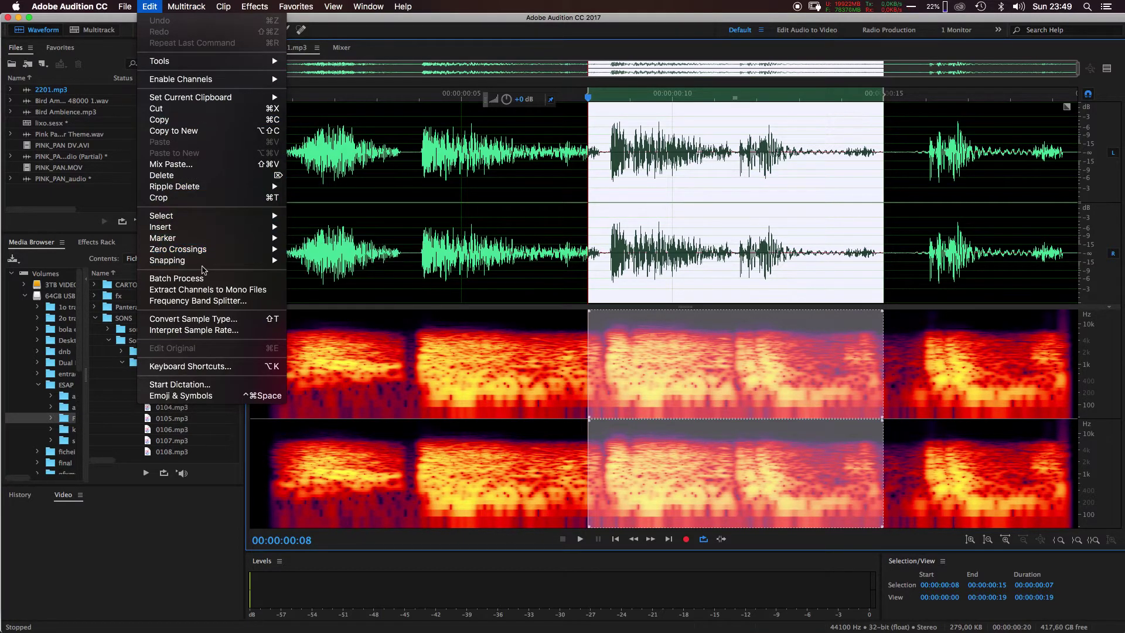
pyautogui.moveTo(231, 265)
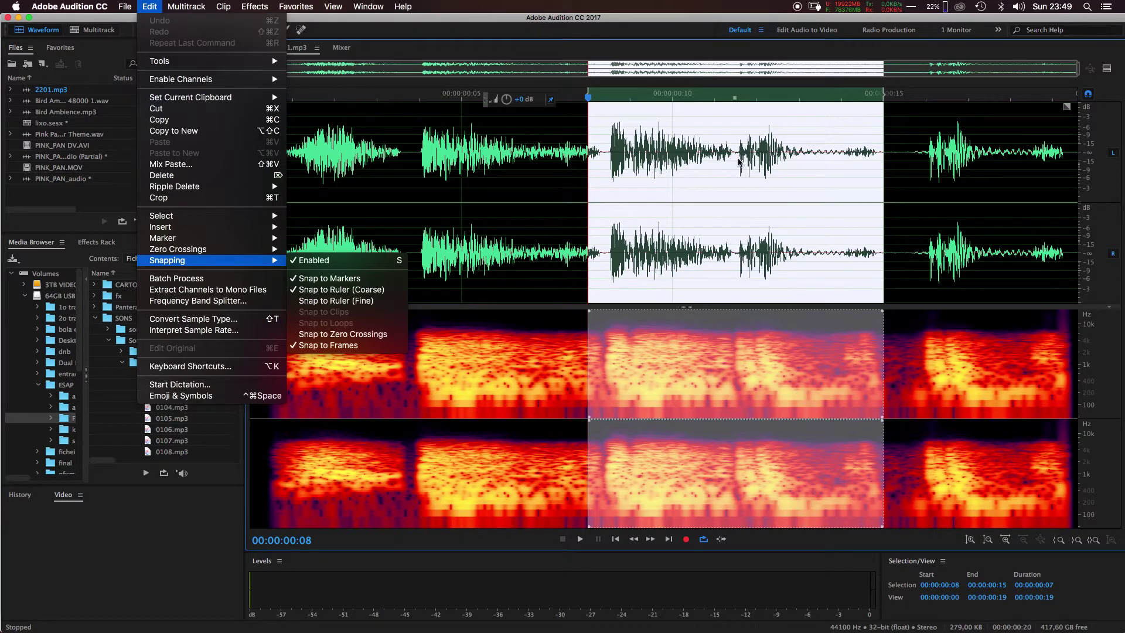
pyautogui.click(344, 345)
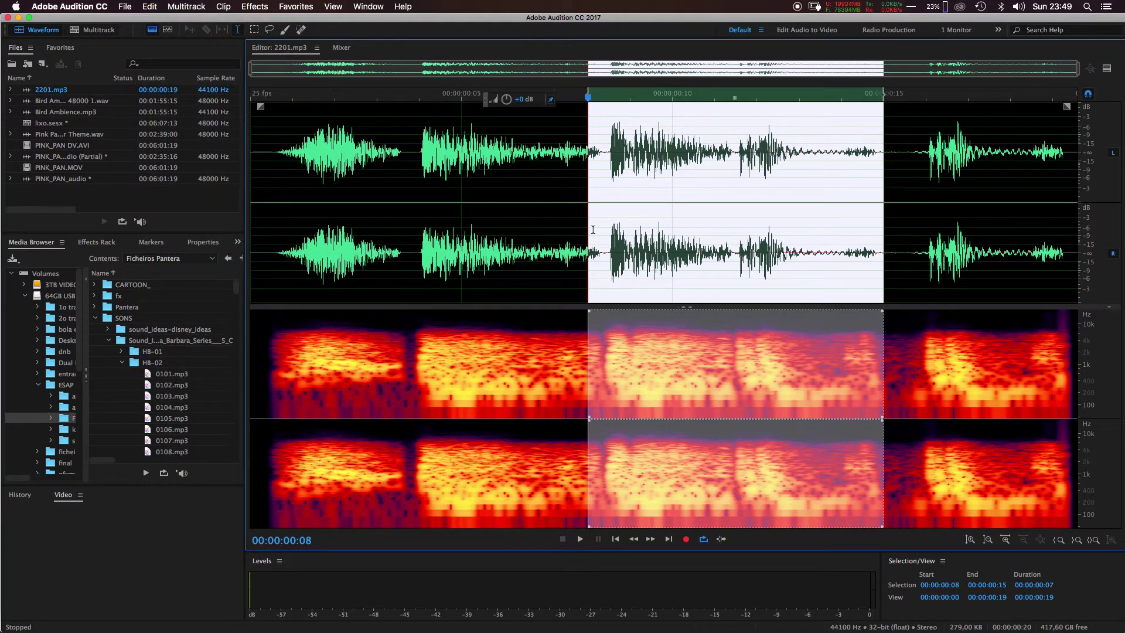
pyautogui.moveTo(608, 175); pyautogui.dragTo(913, 176)
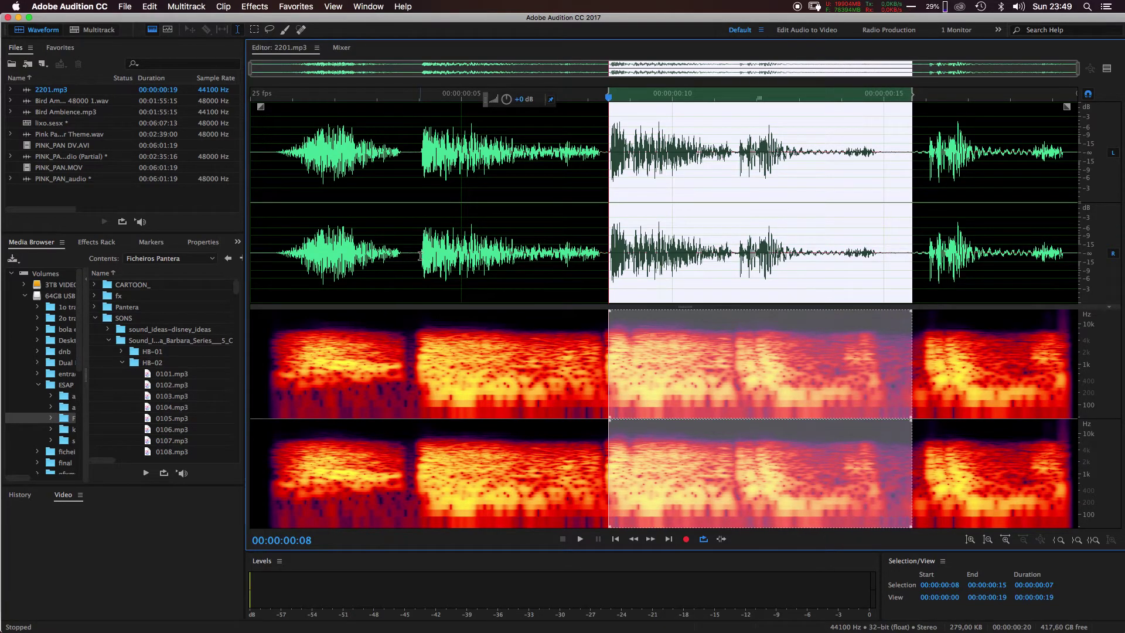
pyautogui.click(104, 30)
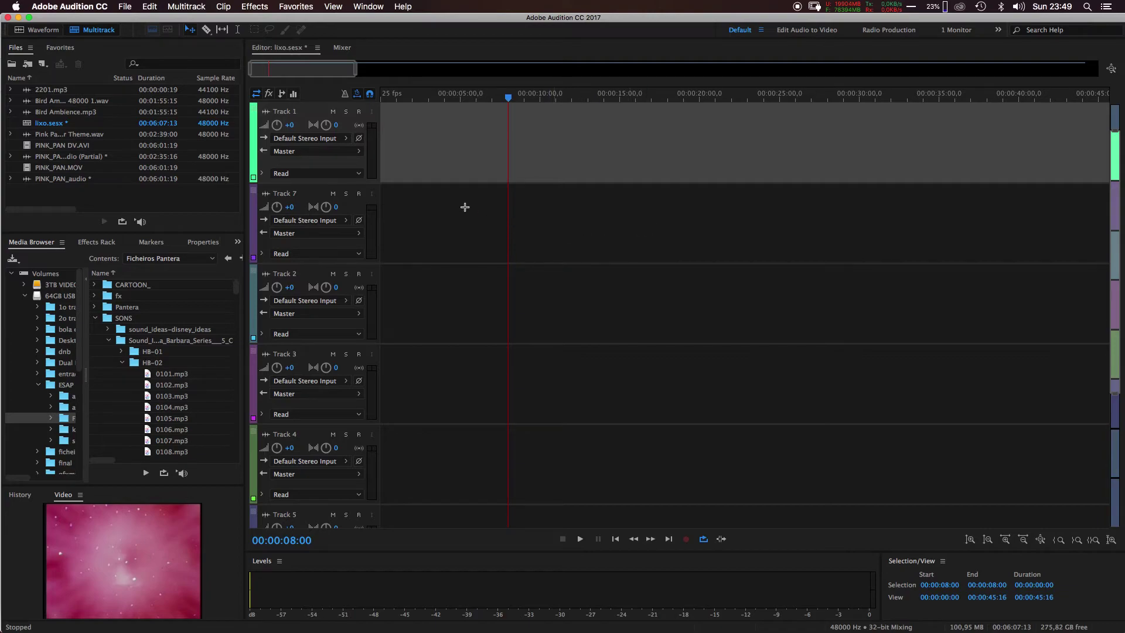
pyautogui.click(51, 29)
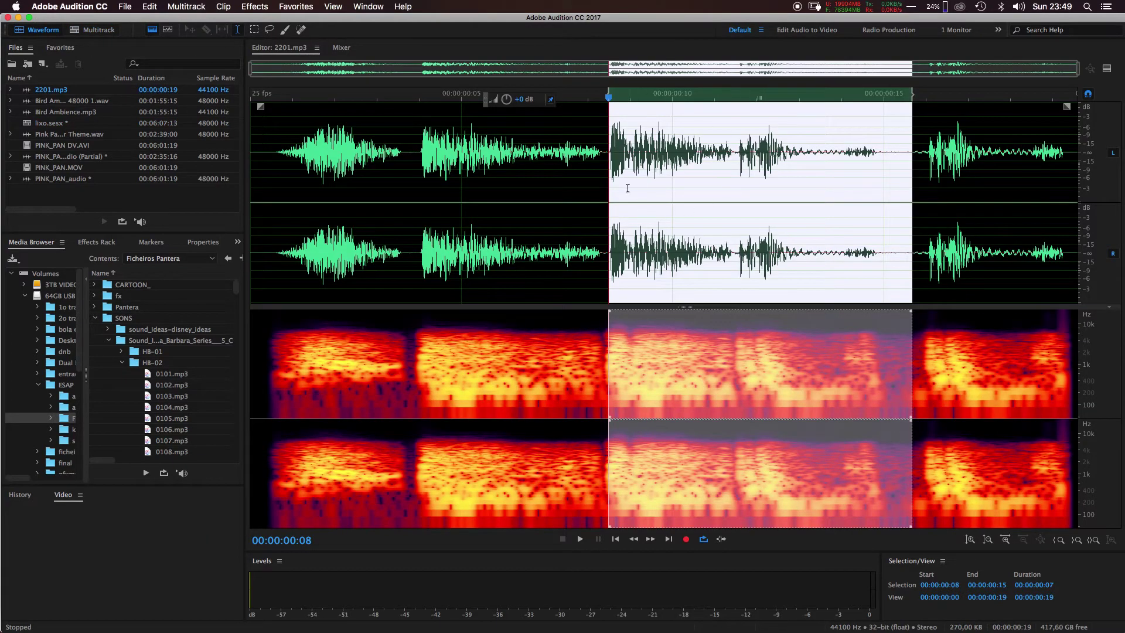
pyautogui.click(193, 7)
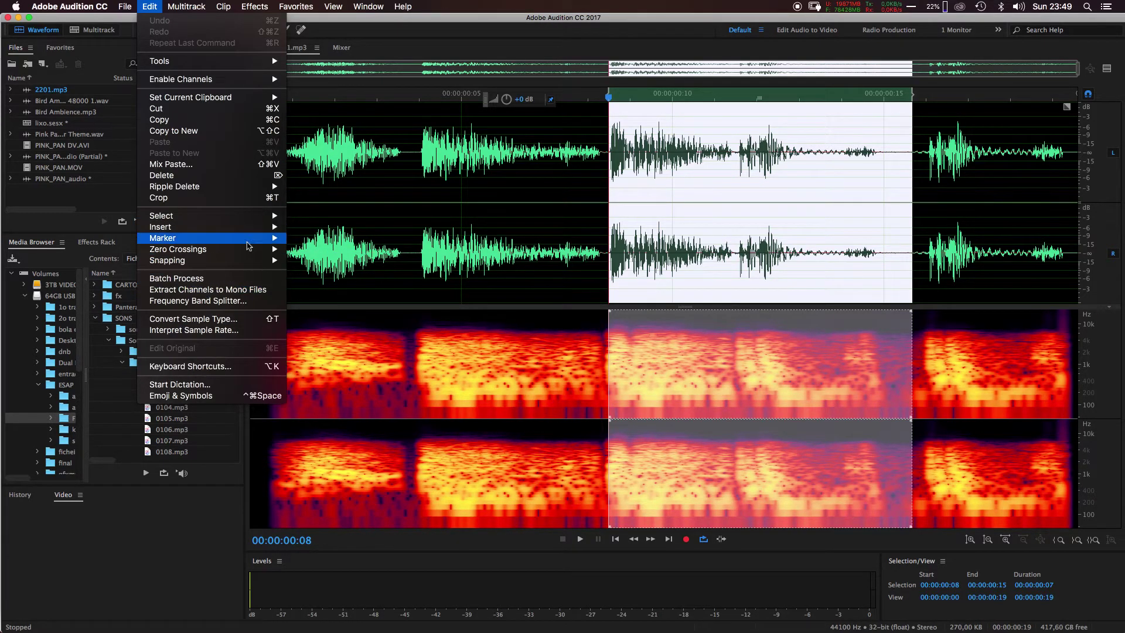
pyautogui.click(577, 24)
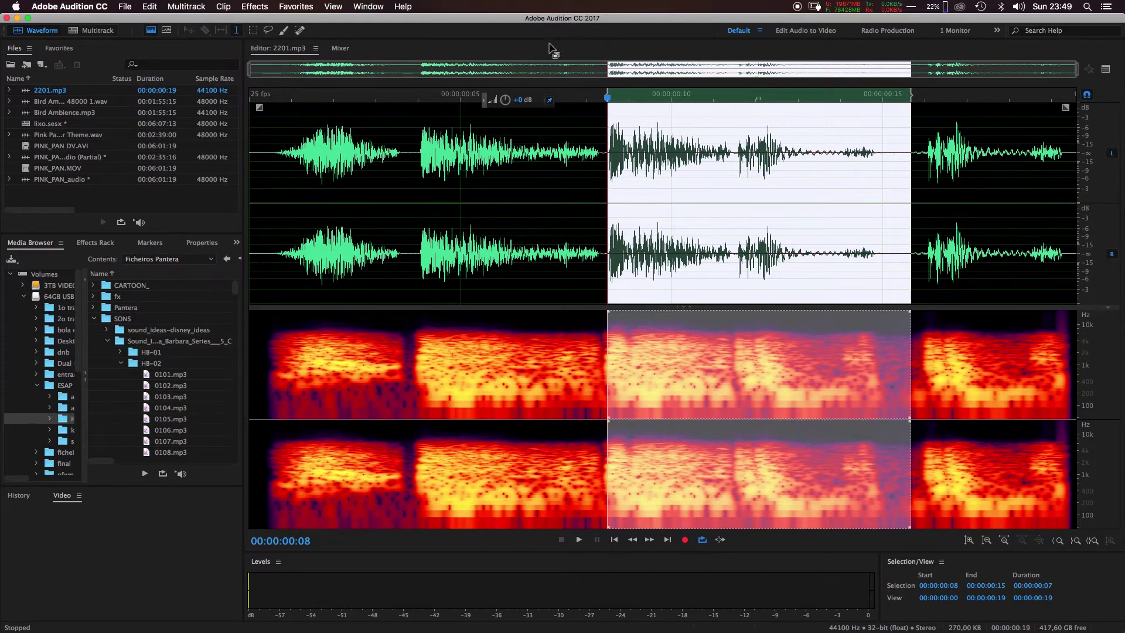
pyautogui.click(124, 5)
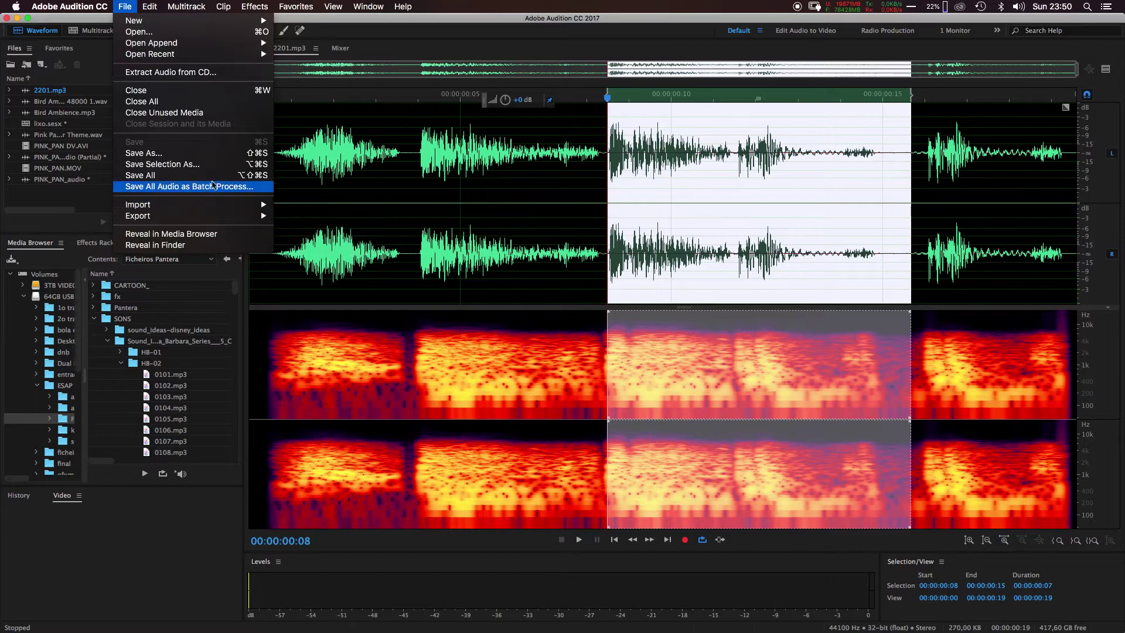
pyautogui.click(514, 4)
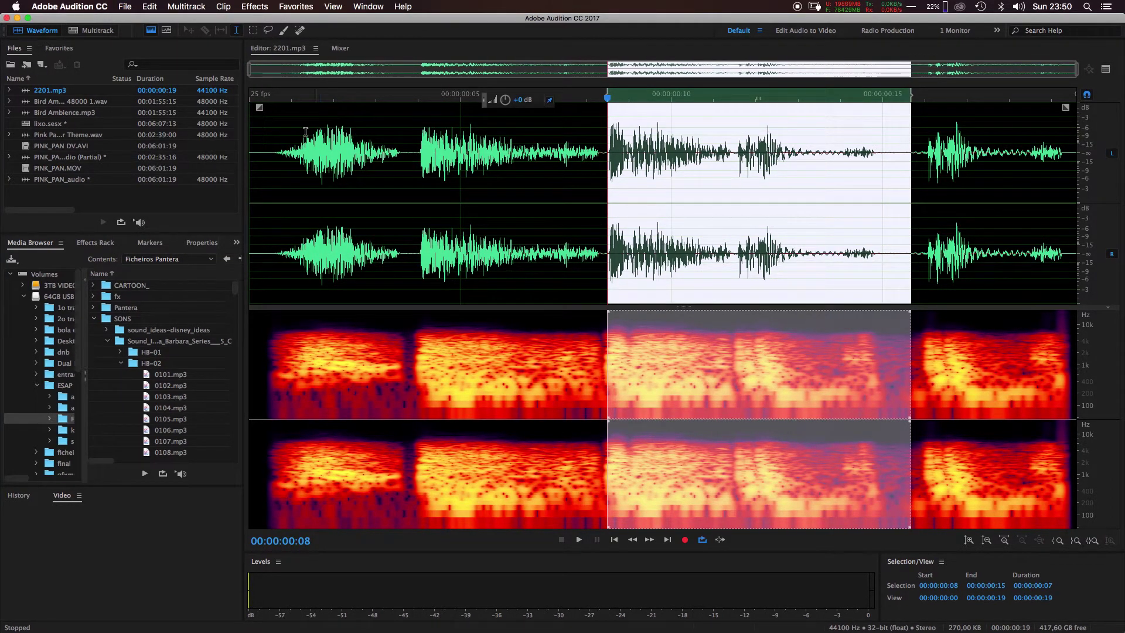
# Listen to 2201.mp3 from its beginning, and to a selection of its last burst starting at 00:00:00:15
pyautogui.click(262, 166)
pyautogui.press('space')
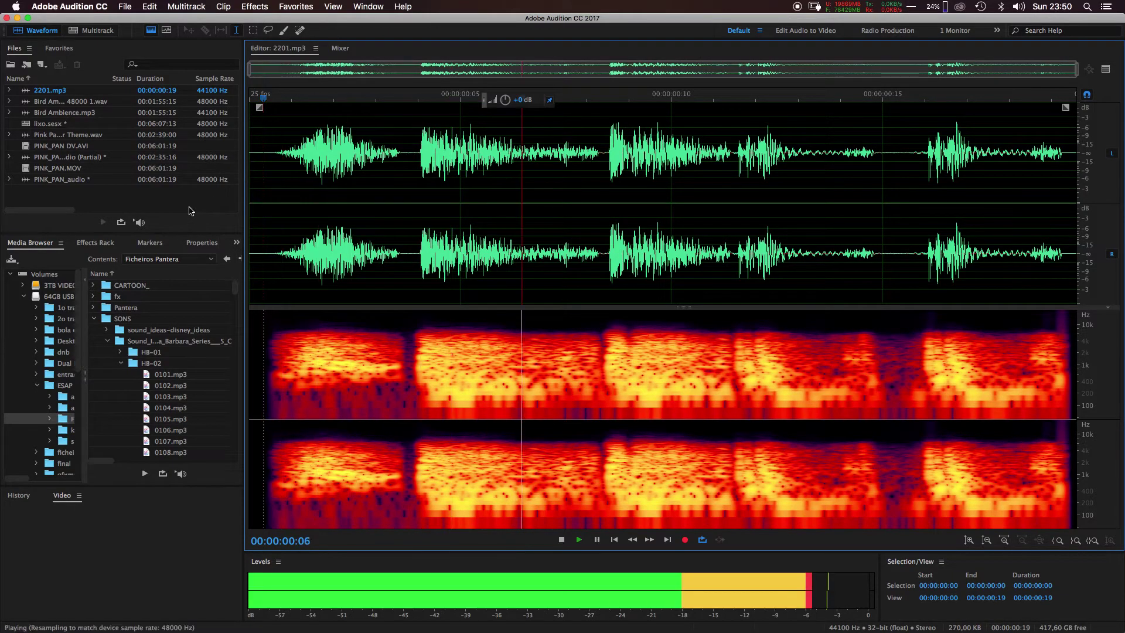
pyautogui.press('space')
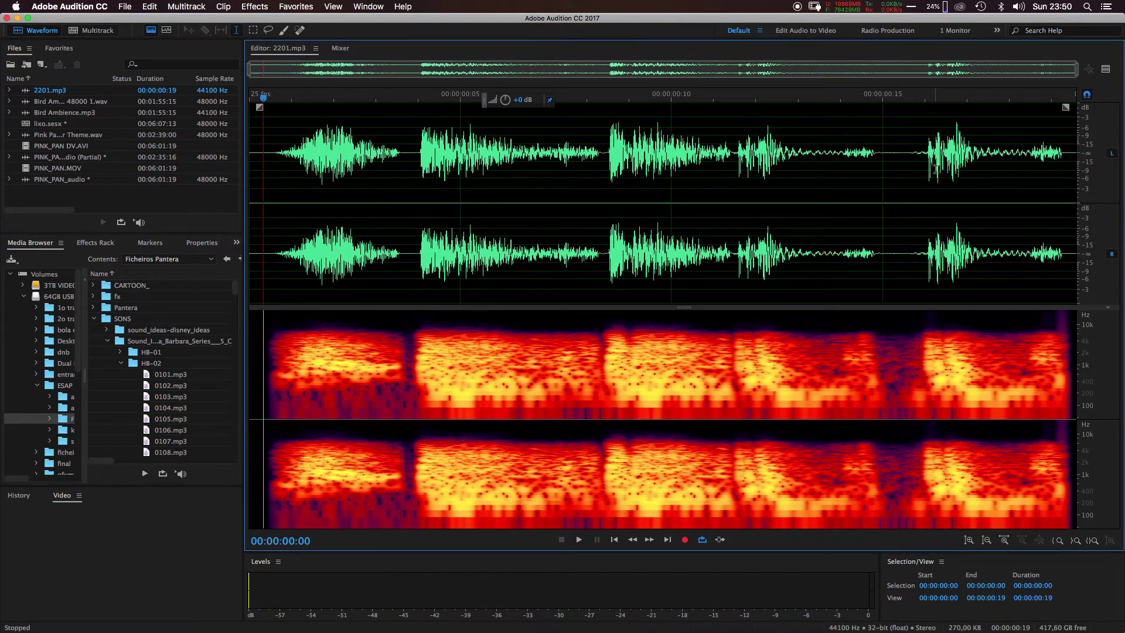
pyautogui.moveTo(903, 170); pyautogui.dragTo(1059, 160)
pyautogui.press('space')
pyautogui.press('space')
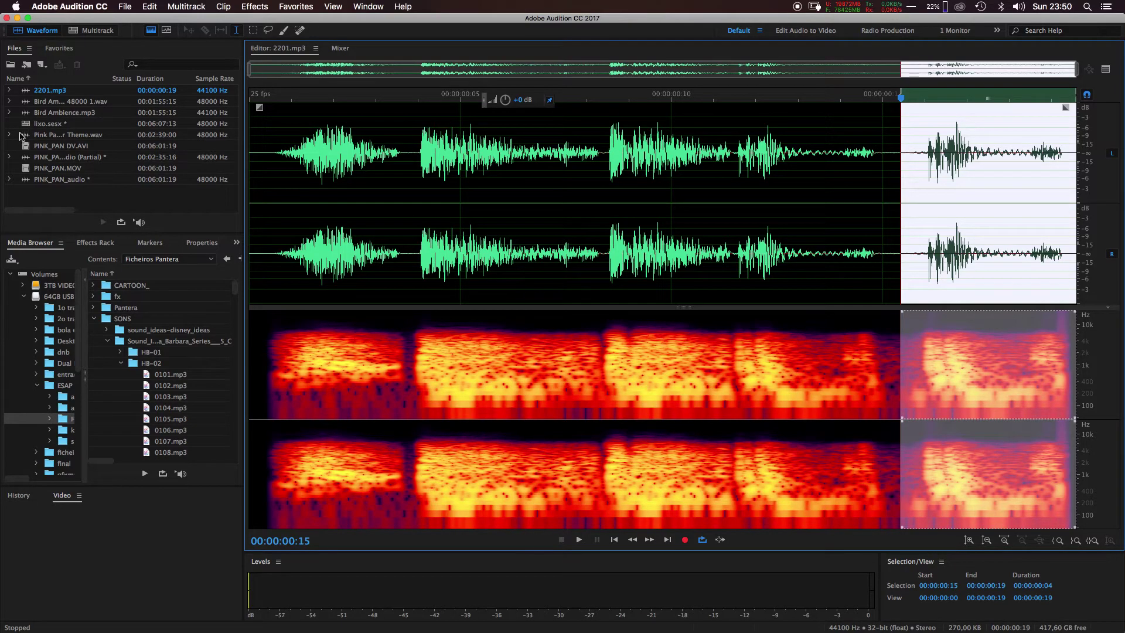
pyautogui.click(338, 49)
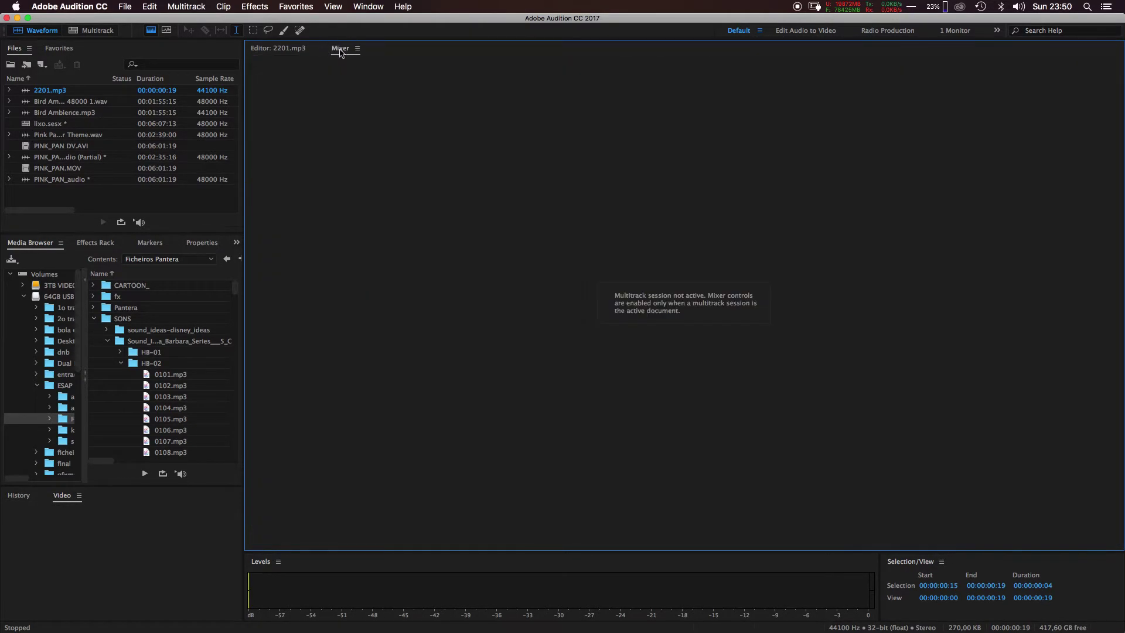
pyautogui.click(285, 47)
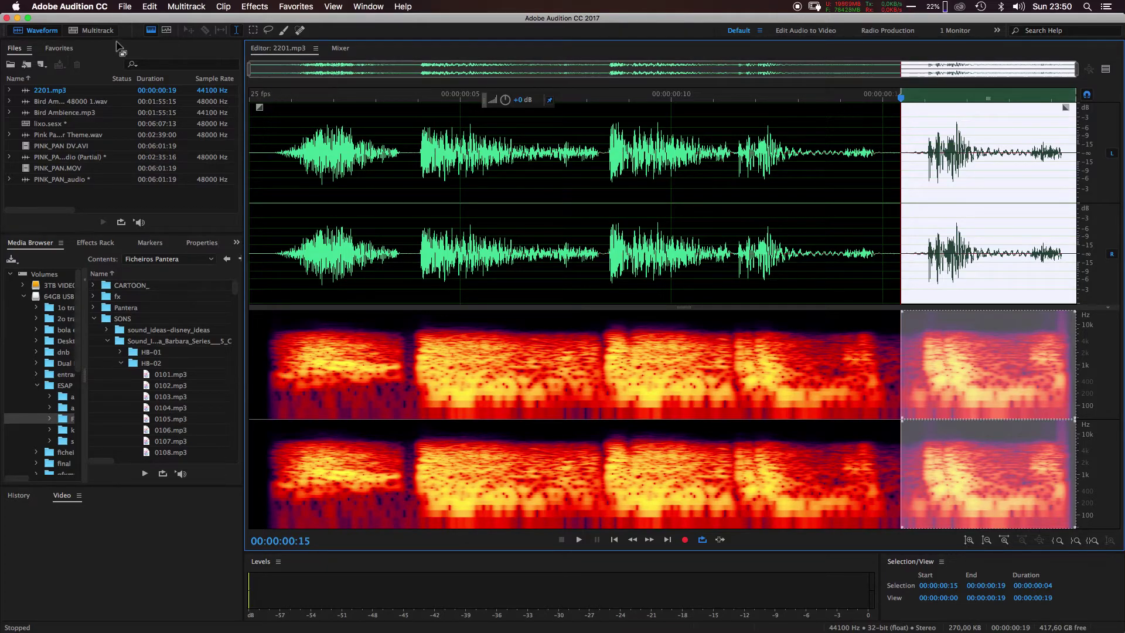
pyautogui.click(91, 30)
pyautogui.click(36, 29)
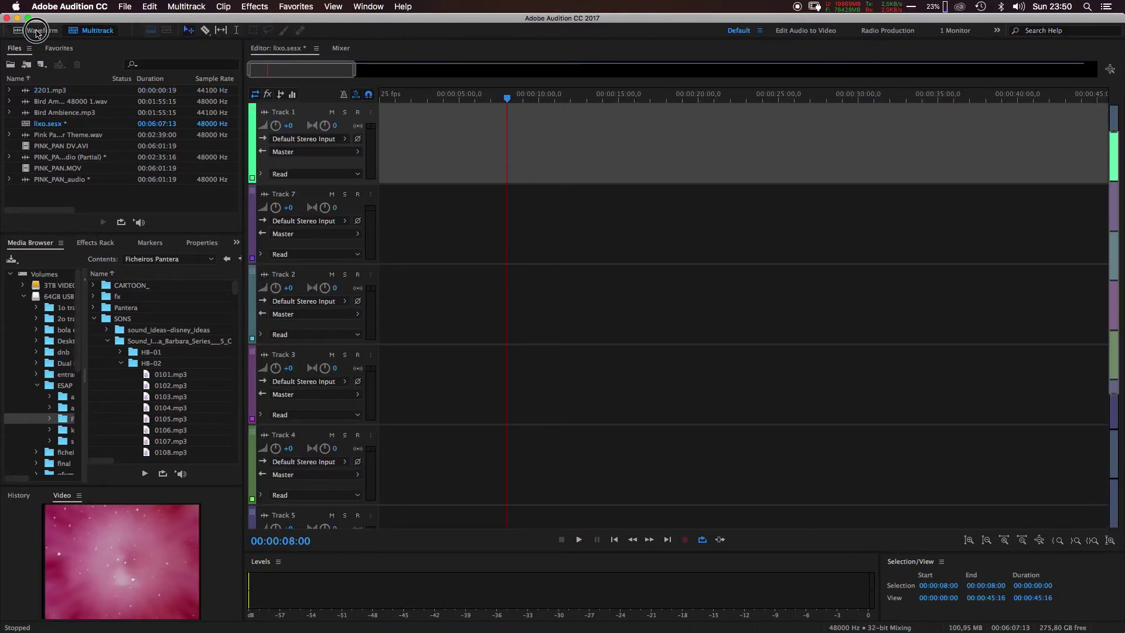
pyautogui.click(98, 33)
pyautogui.click(27, 30)
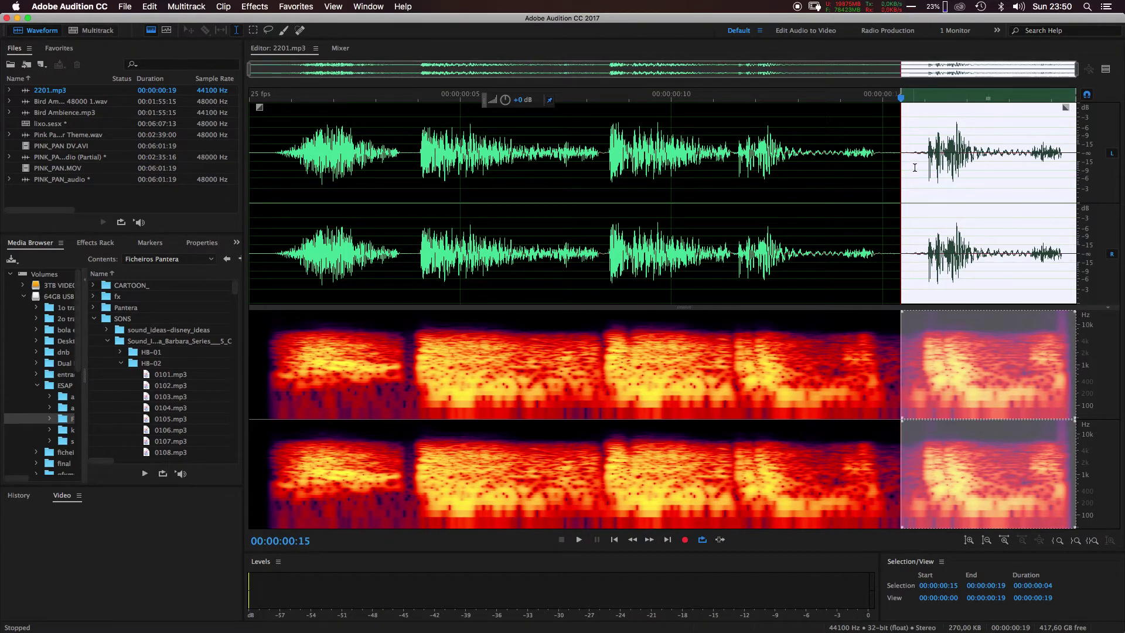
# Select only the last burst of 2201.mp3, from its onset at 00:00:00:16 to the file's end at 00:00:00:19, and play the selection
pyautogui.click(938, 159)
pyautogui.moveTo(911, 158); pyautogui.dragTo(1110, 172)
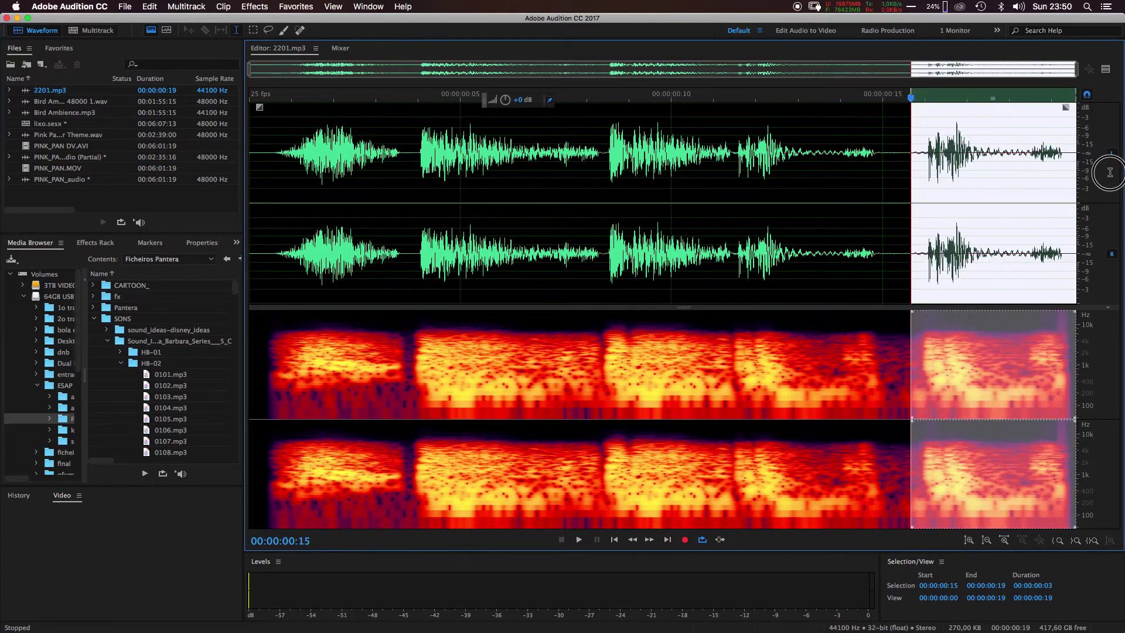
pyautogui.press('space')
pyautogui.moveTo(912, 162); pyautogui.dragTo(926, 161)
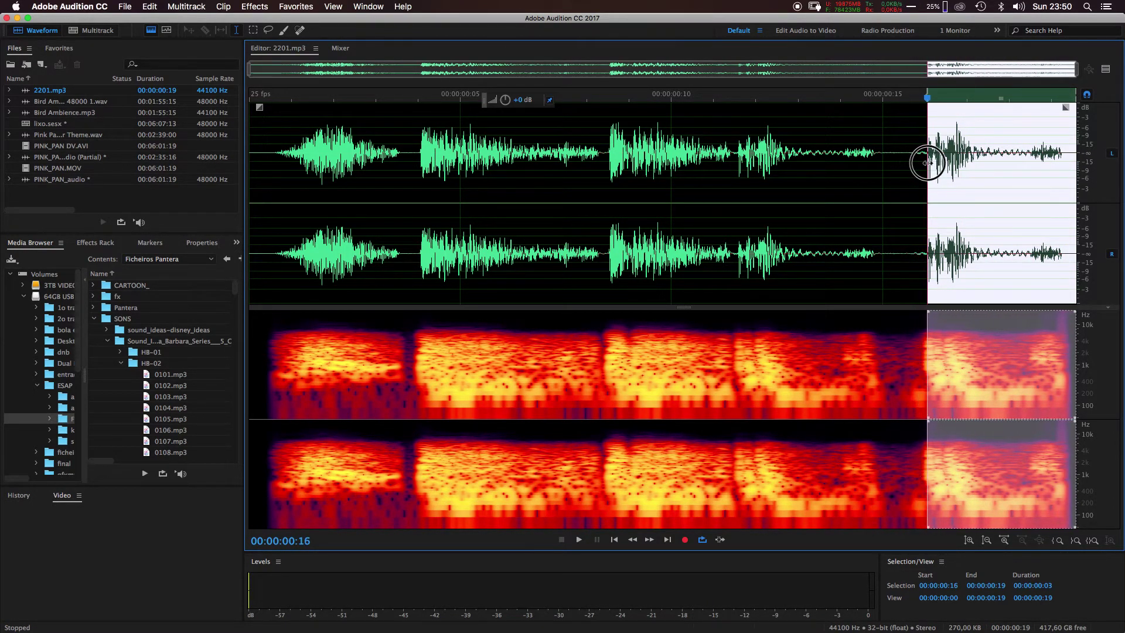
pyautogui.press('space')
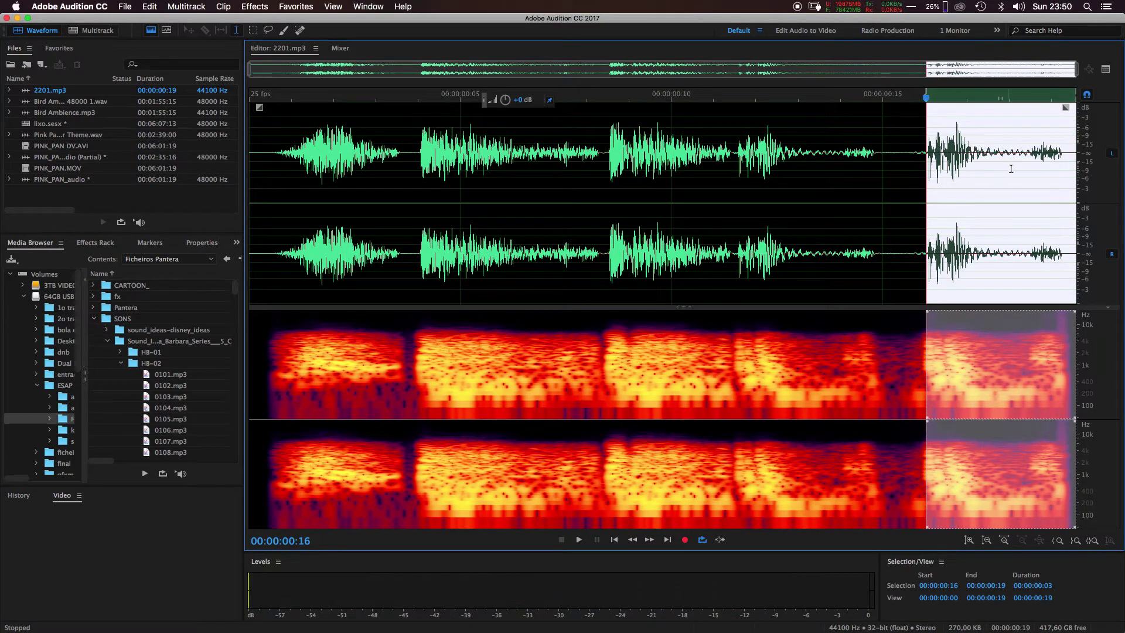
# In the lixo.sesx multitrack session, step the playhead frame by frame to 00:00:39:22, with the panther holding his crook beside the sheep
pyautogui.click(341, 50)
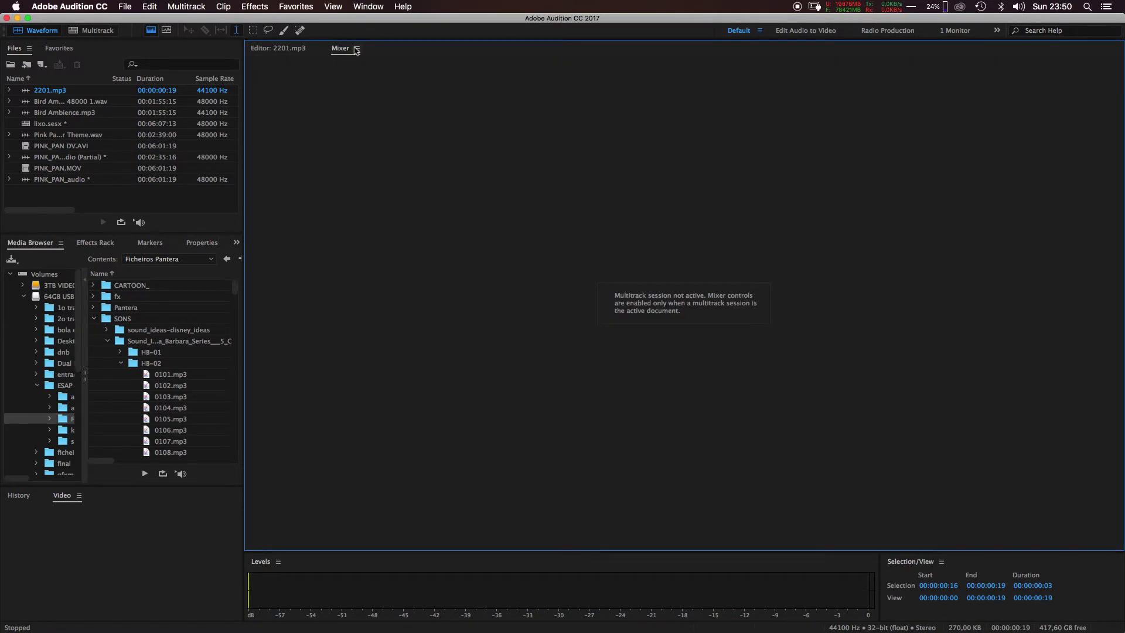
pyautogui.click(291, 49)
pyautogui.press('0')
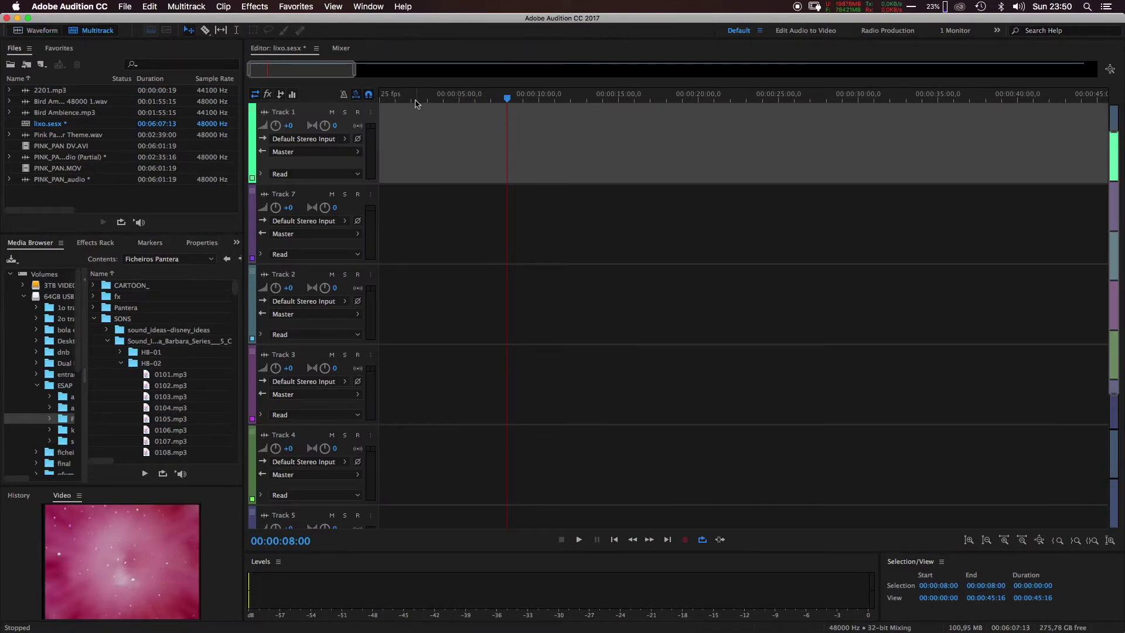
pyautogui.moveTo(553, 106); pyautogui.dragTo(1018, 98)
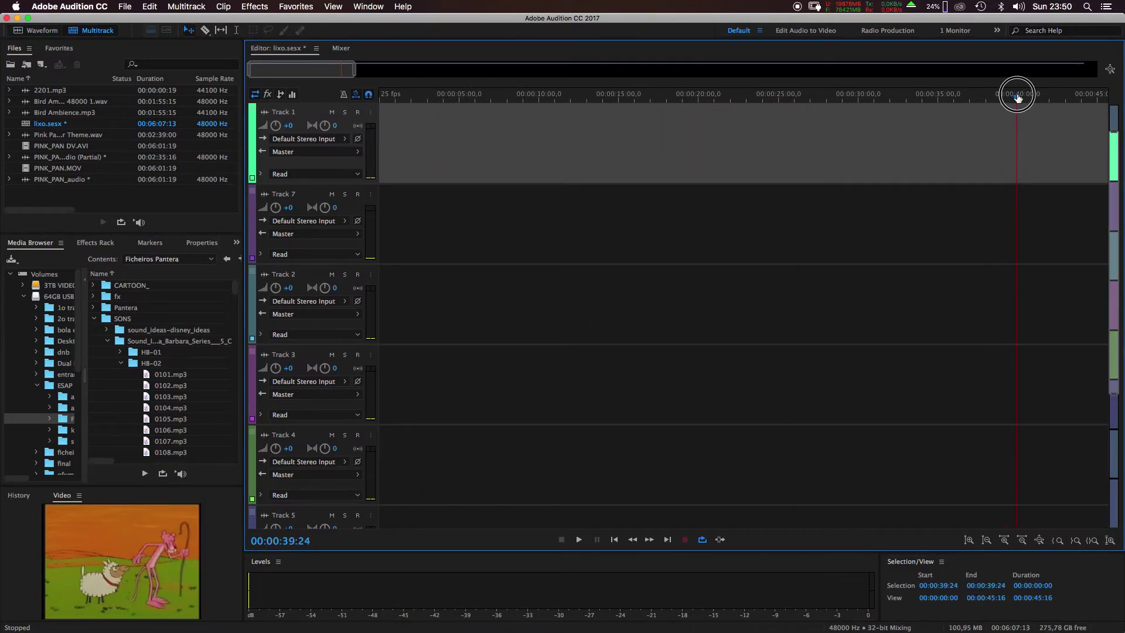
pyautogui.press('Left')
pyautogui.press('Left')
pyautogui.press('Left')
pyautogui.press('Left')
pyautogui.press('Left')
pyautogui.press('Left')
pyautogui.press('Left')
pyautogui.press('Left')
pyautogui.press('Left')
pyautogui.press('Left')
pyautogui.press('Left')
pyautogui.press('Left')
pyautogui.press('Left')
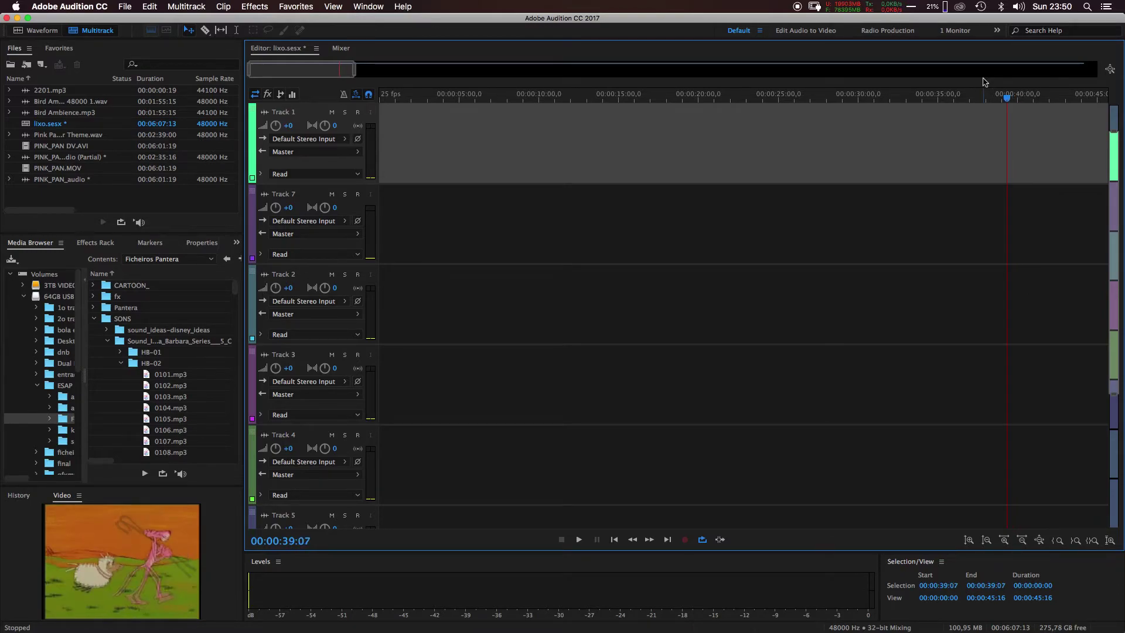
pyautogui.press('Right')
pyautogui.press('Right')
pyautogui.press('Right')
pyautogui.press('Right')
pyautogui.press('Right')
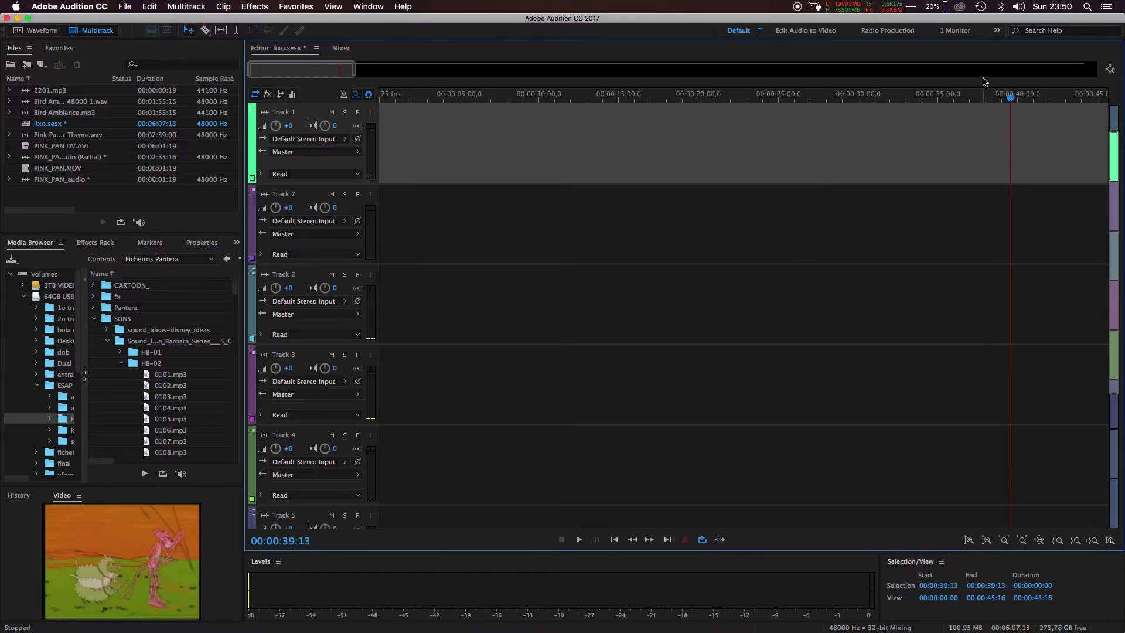
pyautogui.press('Right')
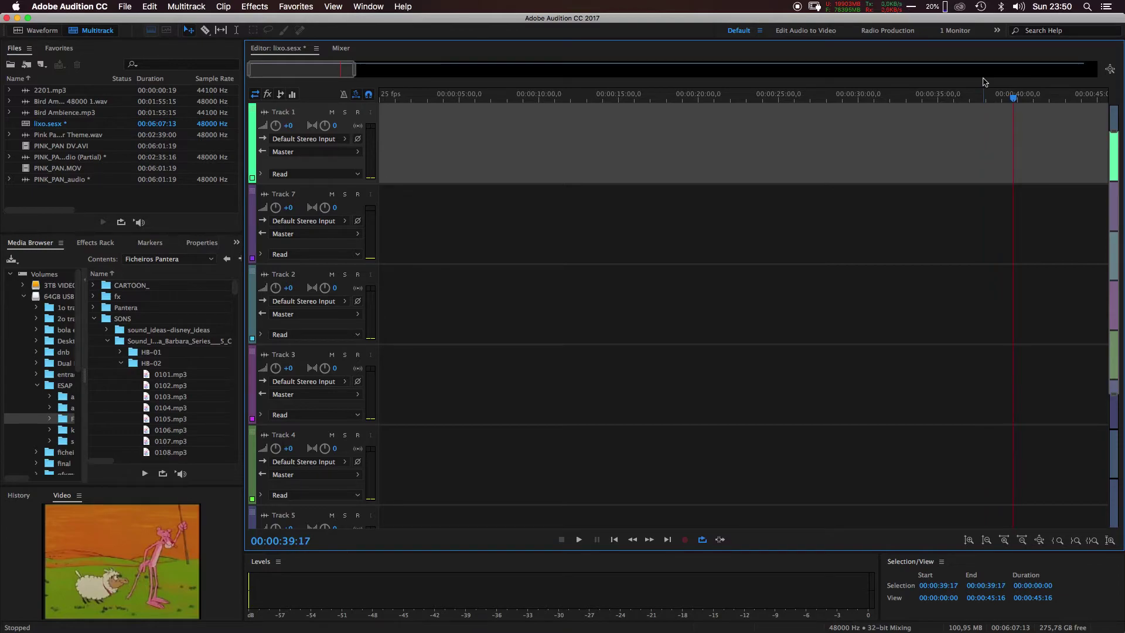
pyautogui.press('Right')
pyautogui.press('Right')
pyautogui.press('Right')
pyautogui.press('Right')
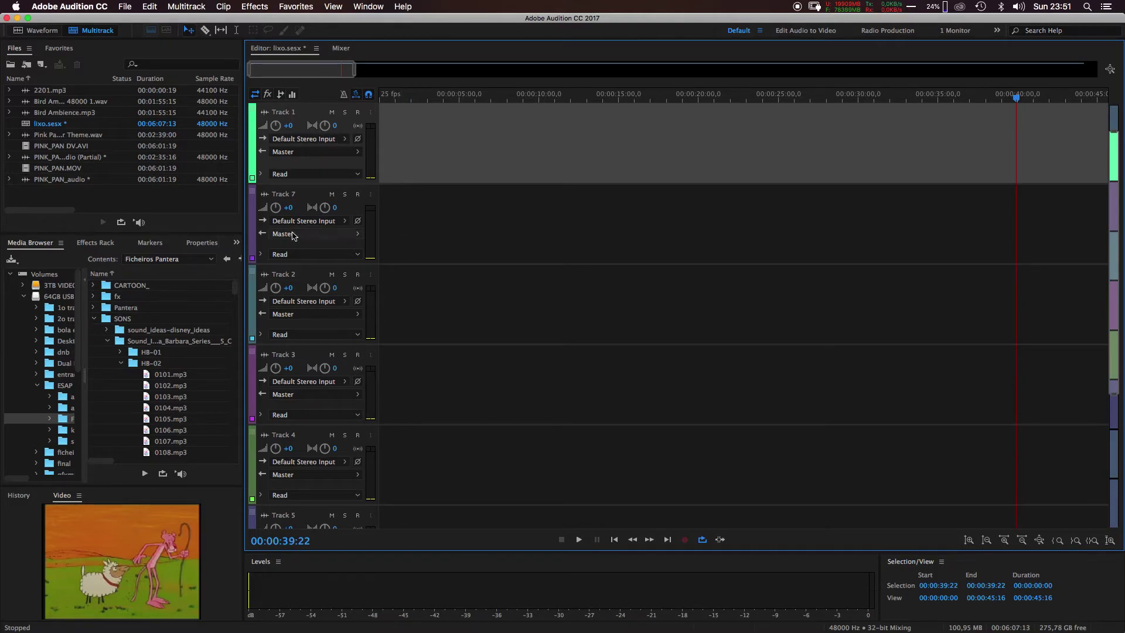
# Insert the selected last burst of 2201.mp3 into Track 2 of the lixo multitrack session at the playhead position
pyautogui.click(49, 31)
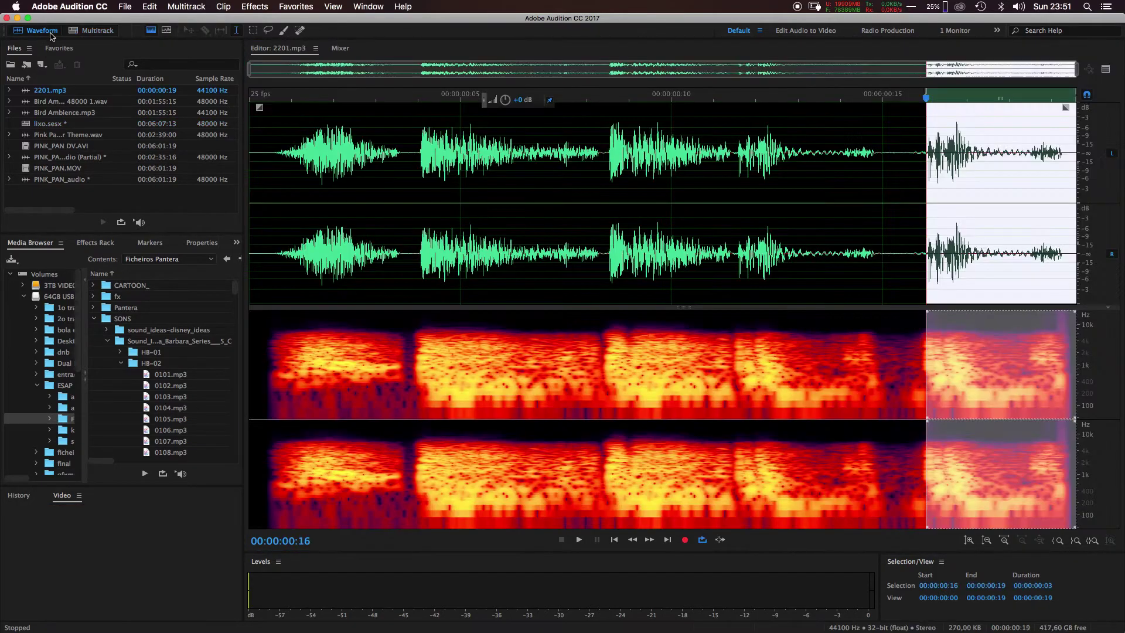
pyautogui.click(100, 31)
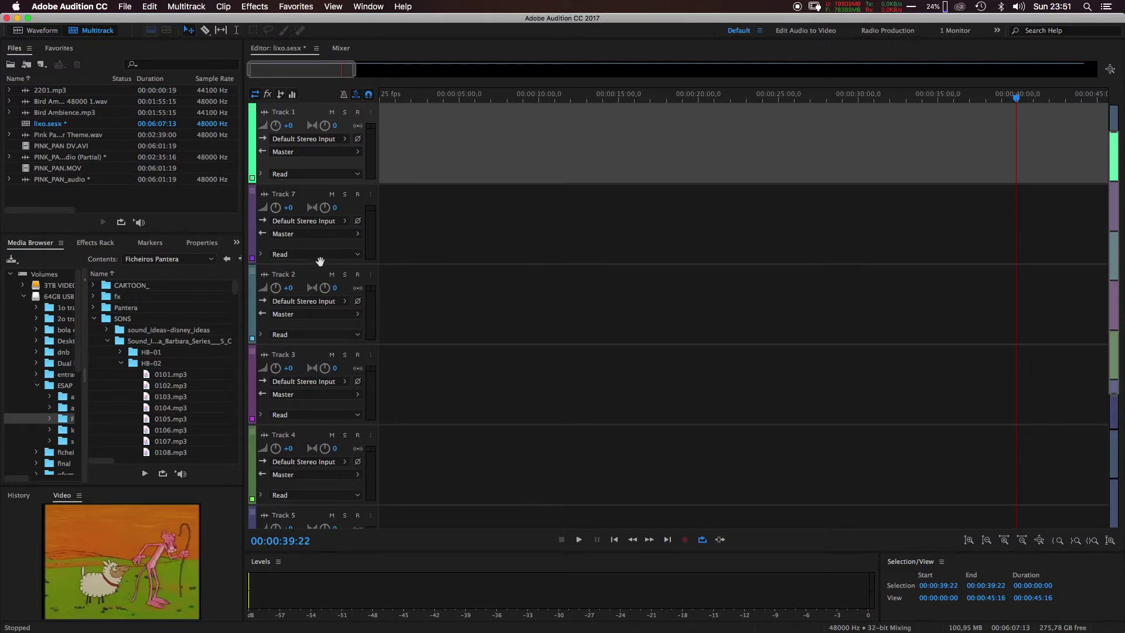
pyautogui.click(290, 275)
pyautogui.press('Return')
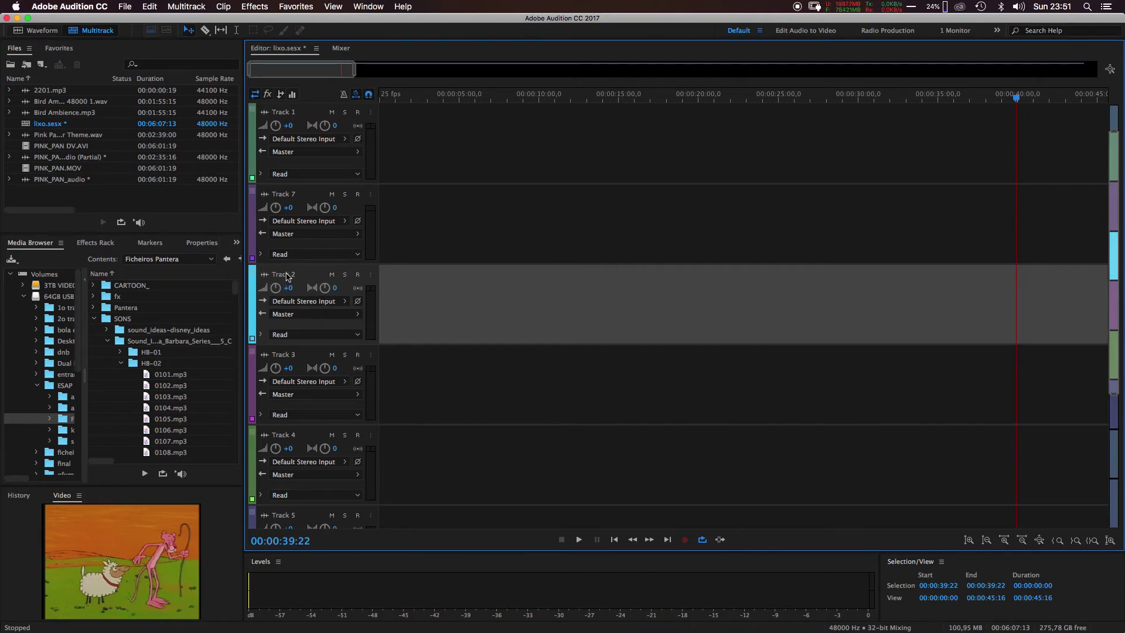
pyautogui.click(40, 30)
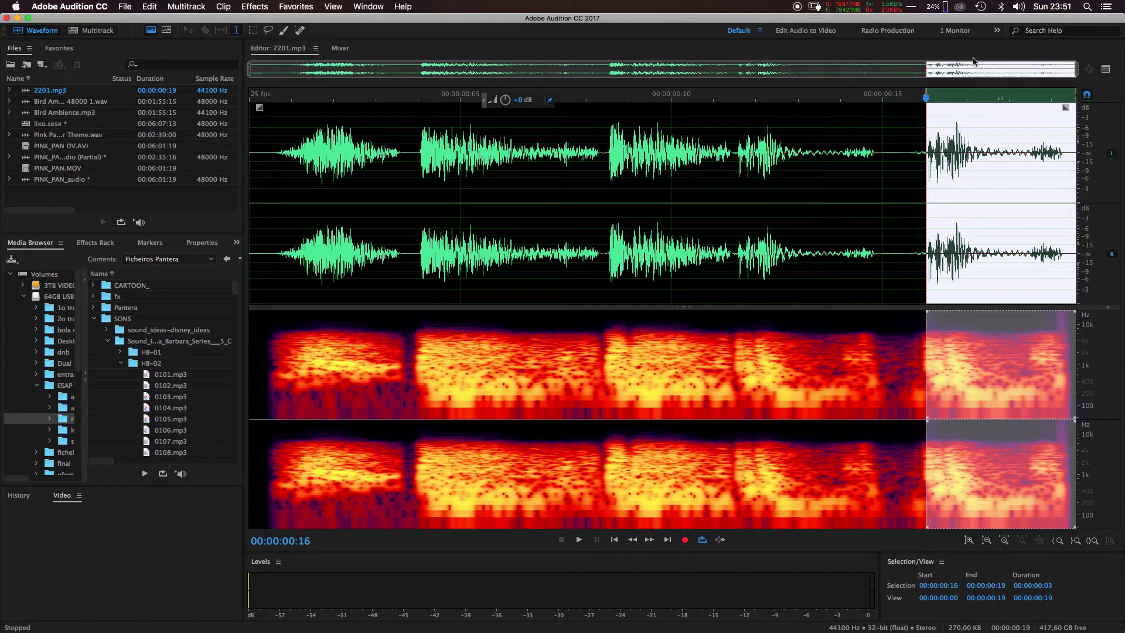
pyautogui.rightClick(970, 170)
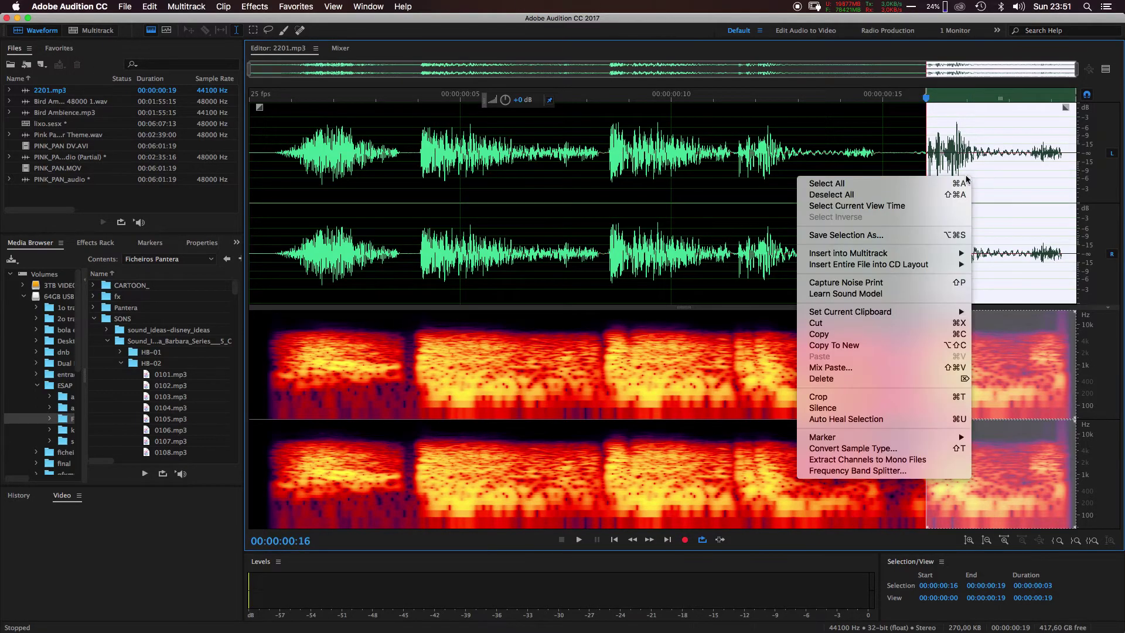
pyautogui.moveTo(932, 260)
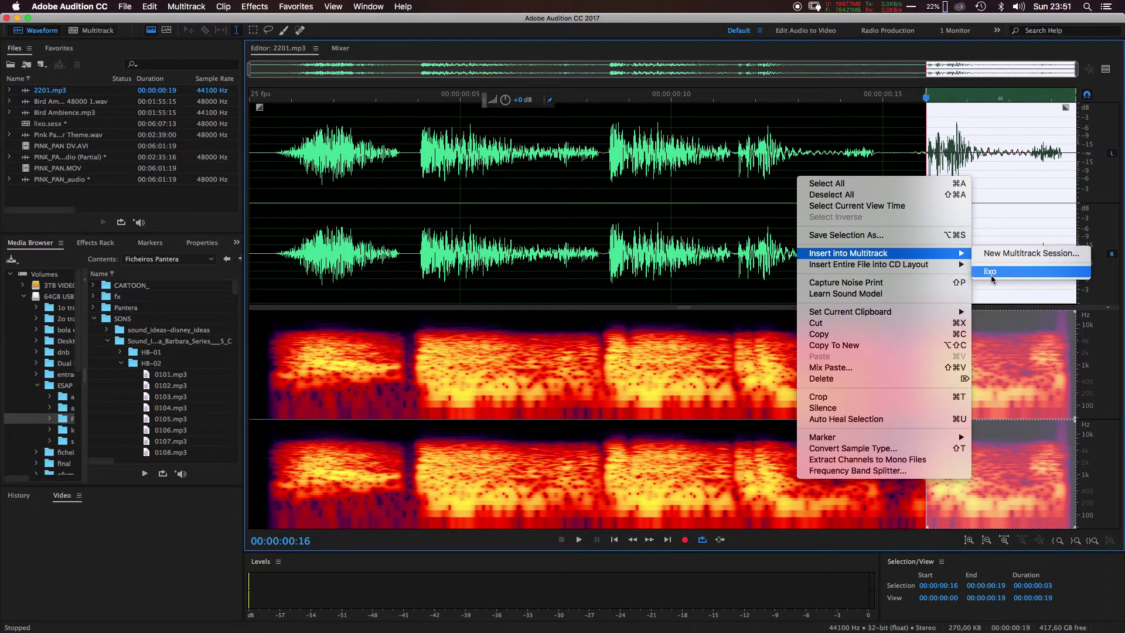
pyautogui.click(976, 277)
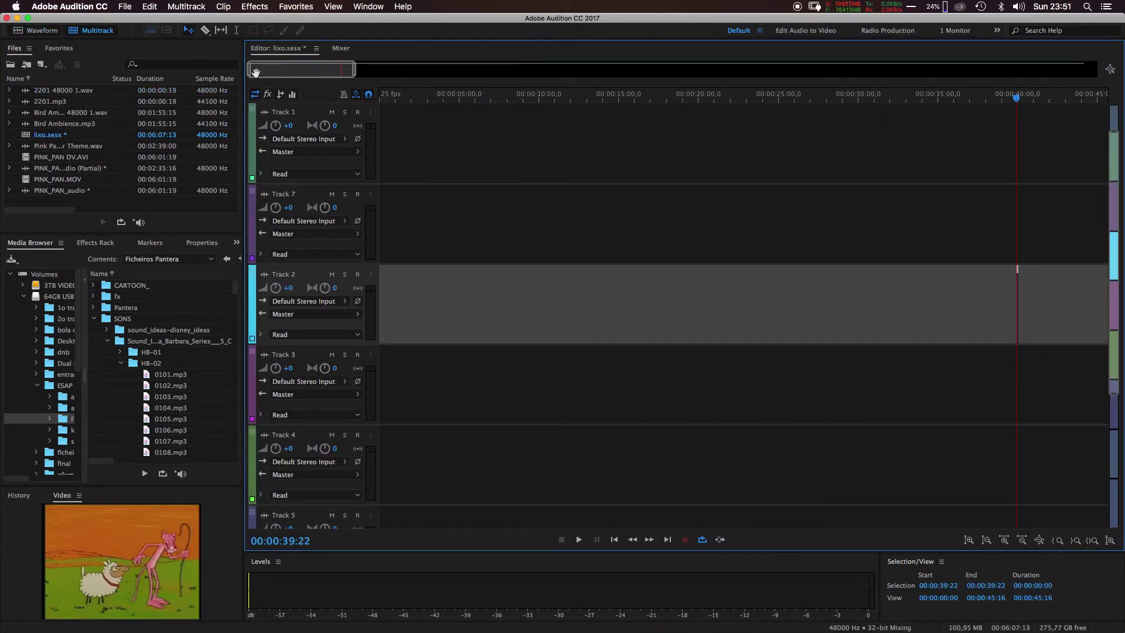
# Play the session with the video from just before the new Track 2 clip, starting at 00:00:39:09 and again at 00:00:39:07
pyautogui.moveTo(252, 69); pyautogui.dragTo(345, 68)
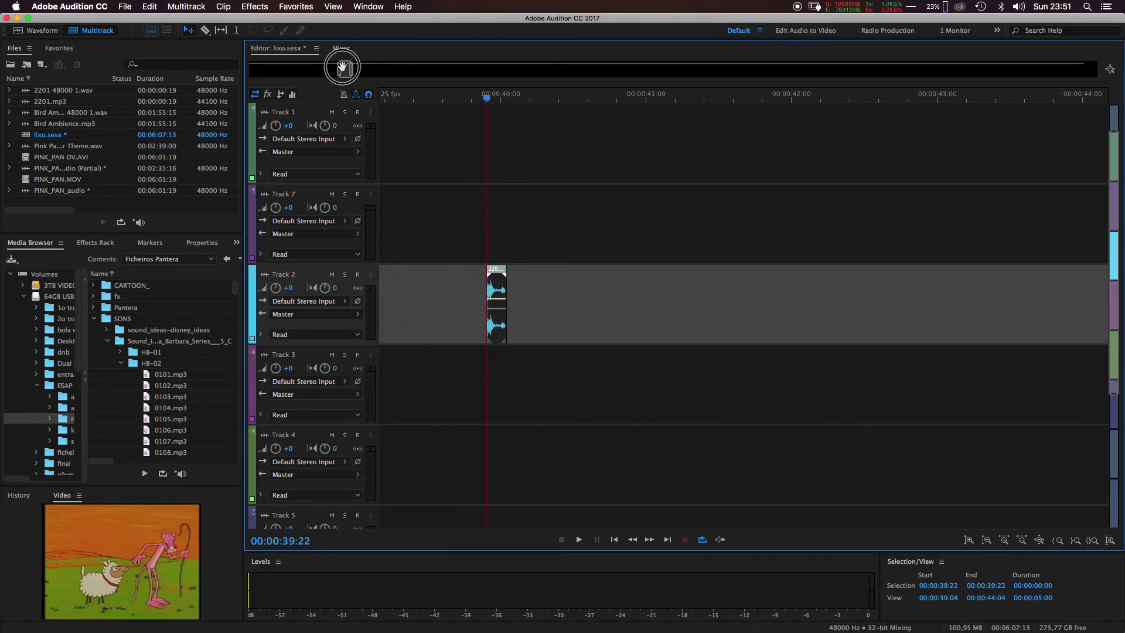
pyautogui.click(447, 98)
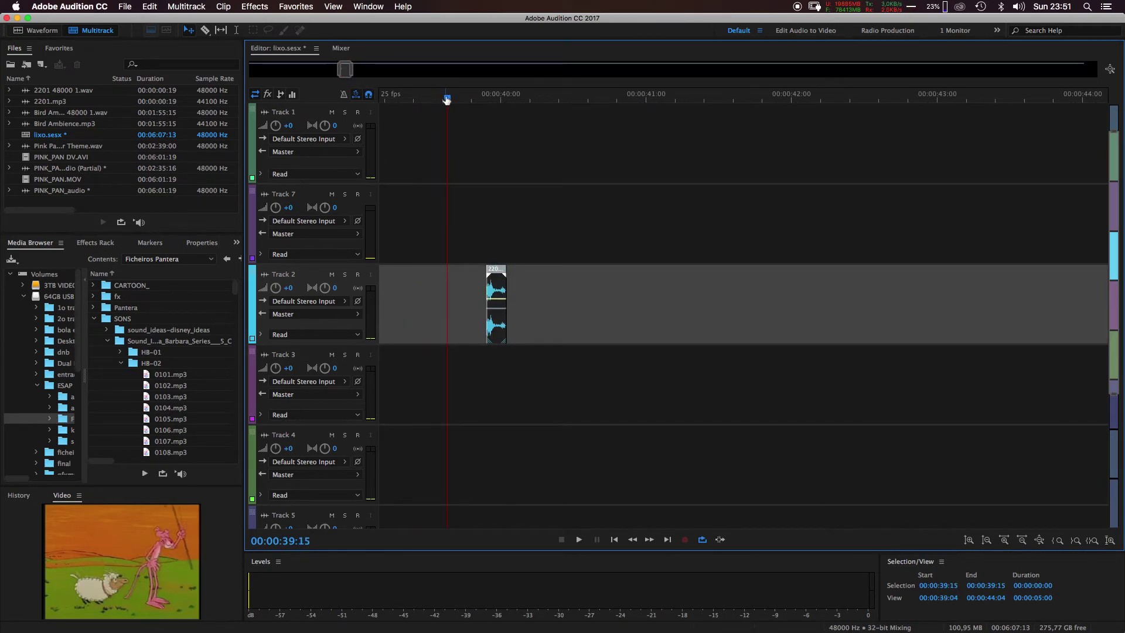
pyautogui.moveTo(449, 103); pyautogui.dragTo(413, 103)
pyautogui.press('space')
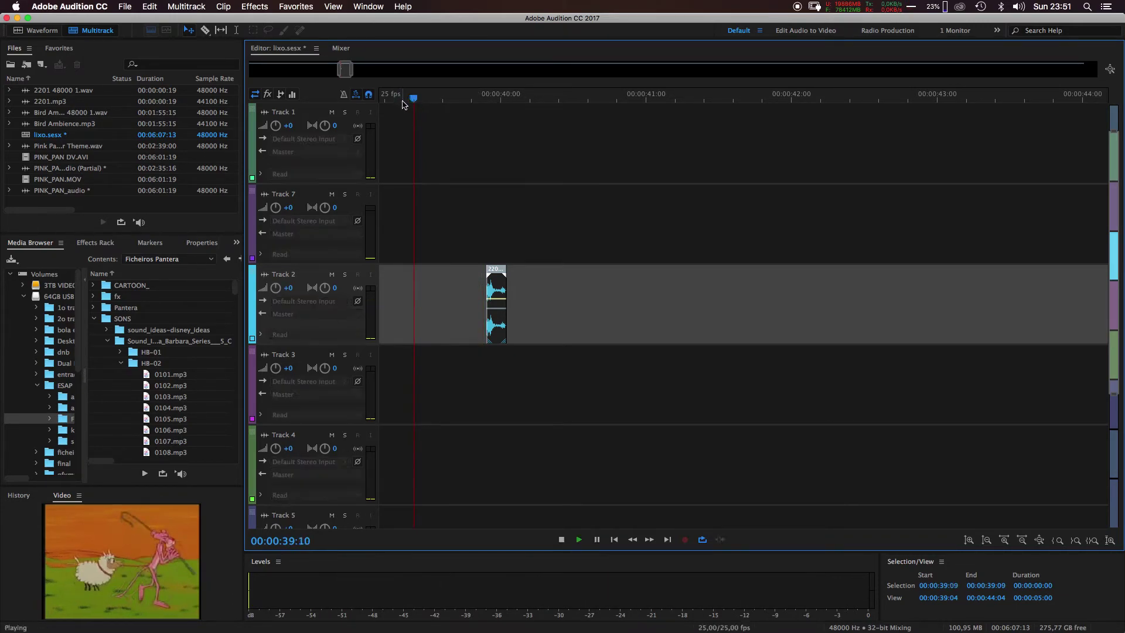
pyautogui.press('space')
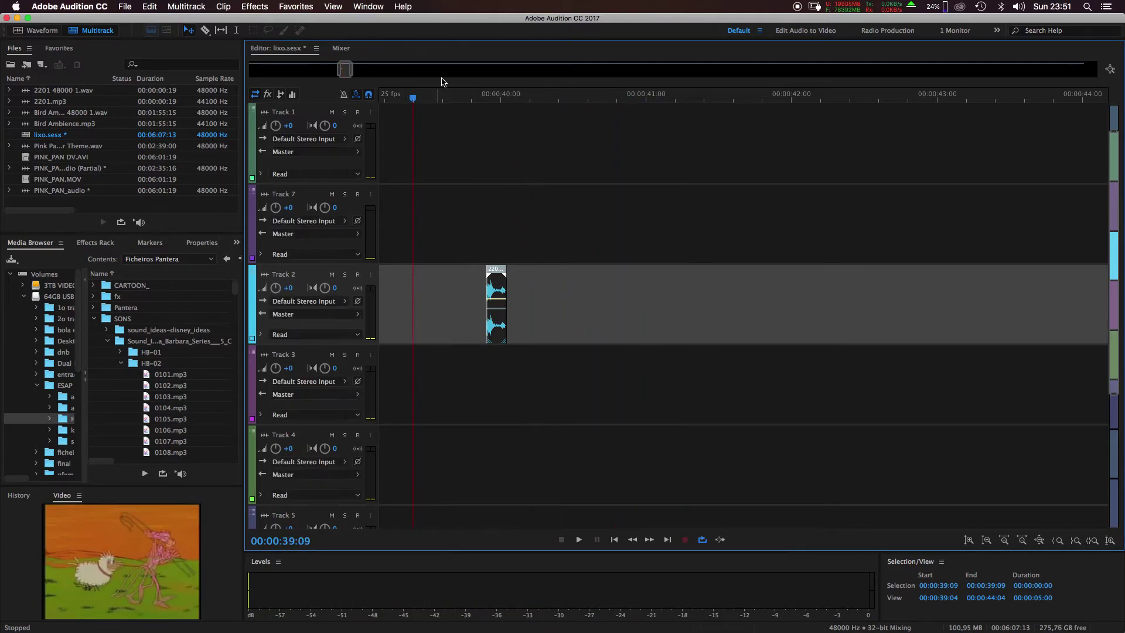
pyautogui.moveTo(412, 101); pyautogui.dragTo(402, 97)
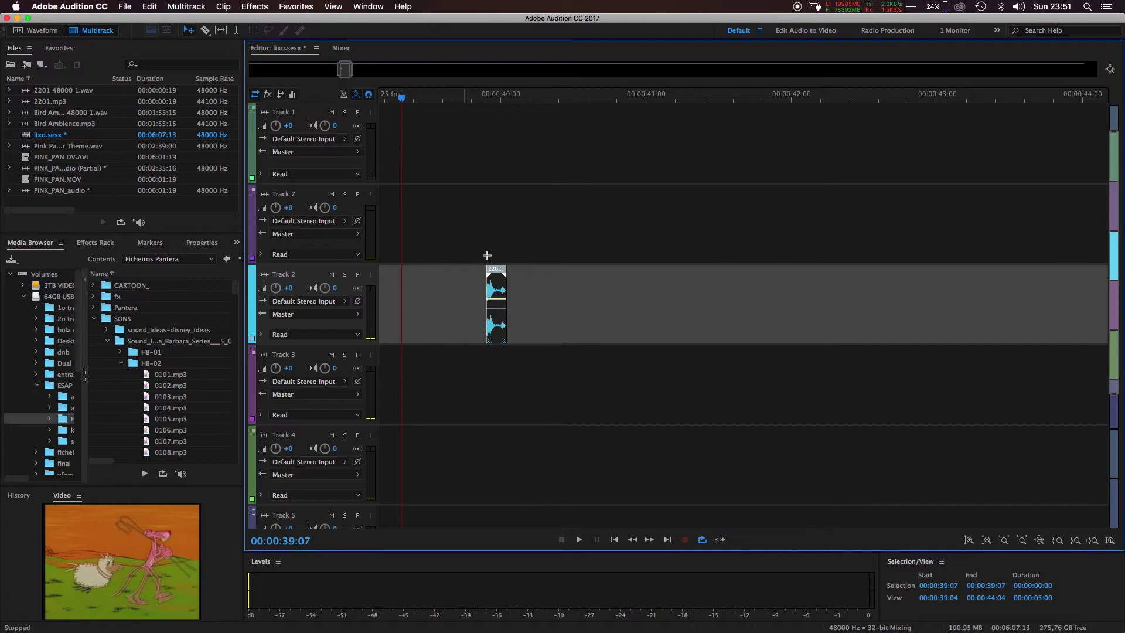
pyautogui.press('space')
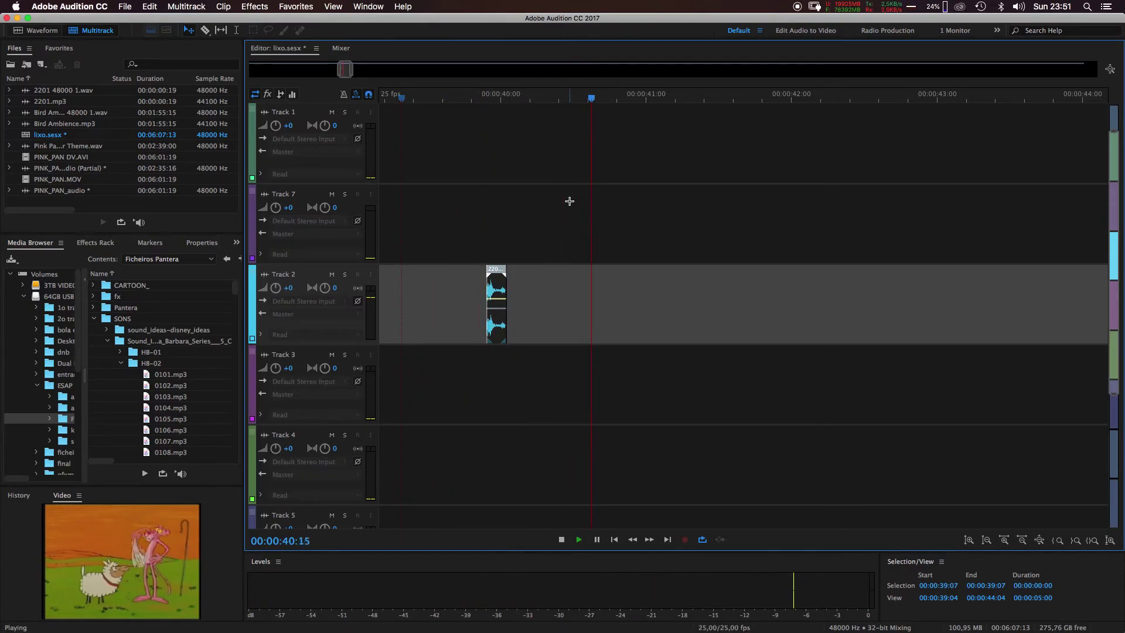
pyautogui.press('space')
# Recheck the Track 2 clip's sync with the video by playing from 00:00:39:20 and from 00:00:39:08
pyautogui.click(478, 101)
pyautogui.press('space')
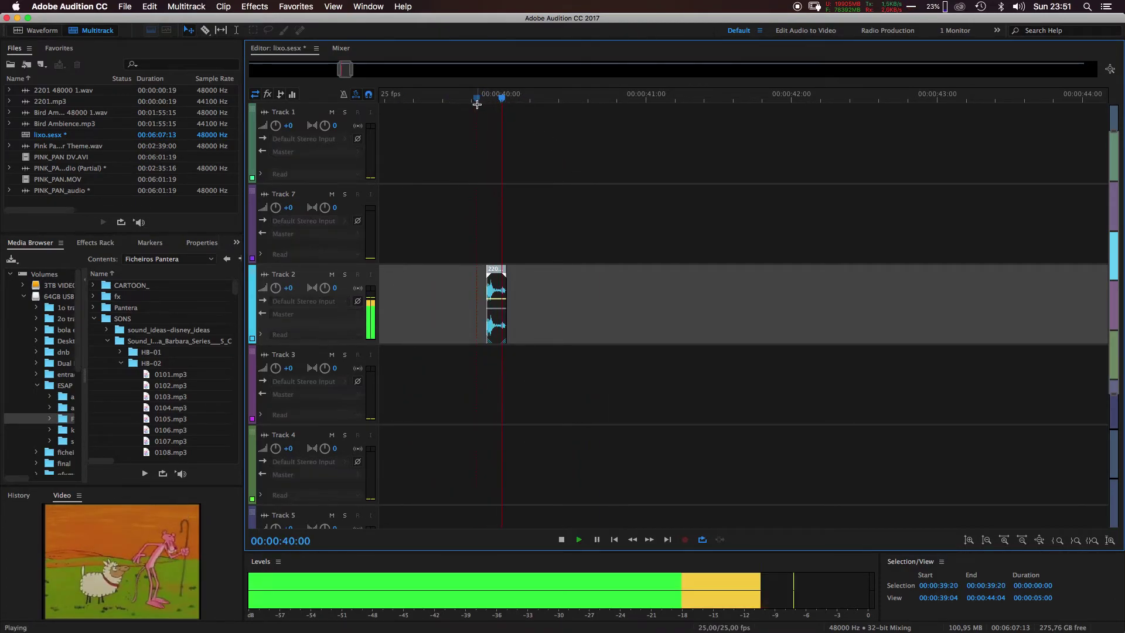
pyautogui.press('space')
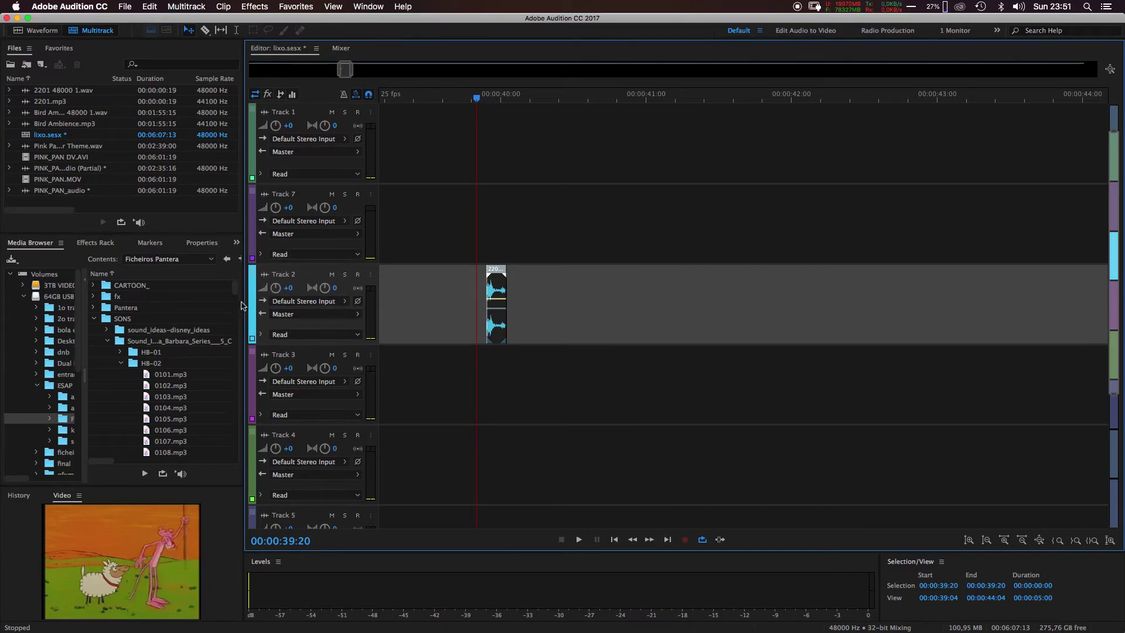
pyautogui.click(405, 97)
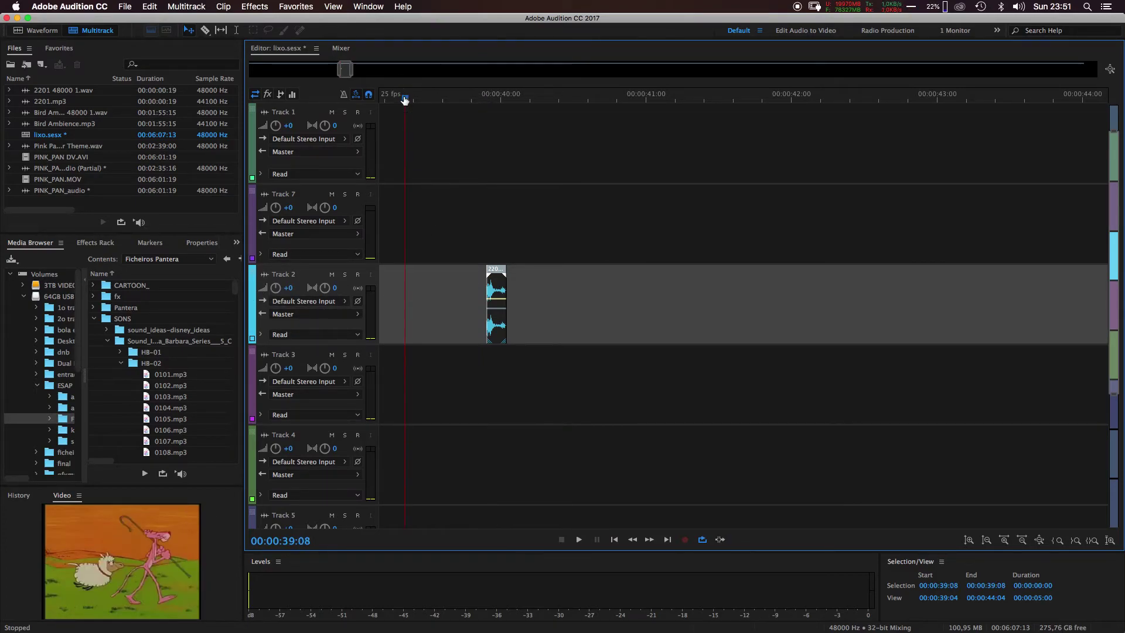
pyautogui.press('space')
pyautogui.press('space')
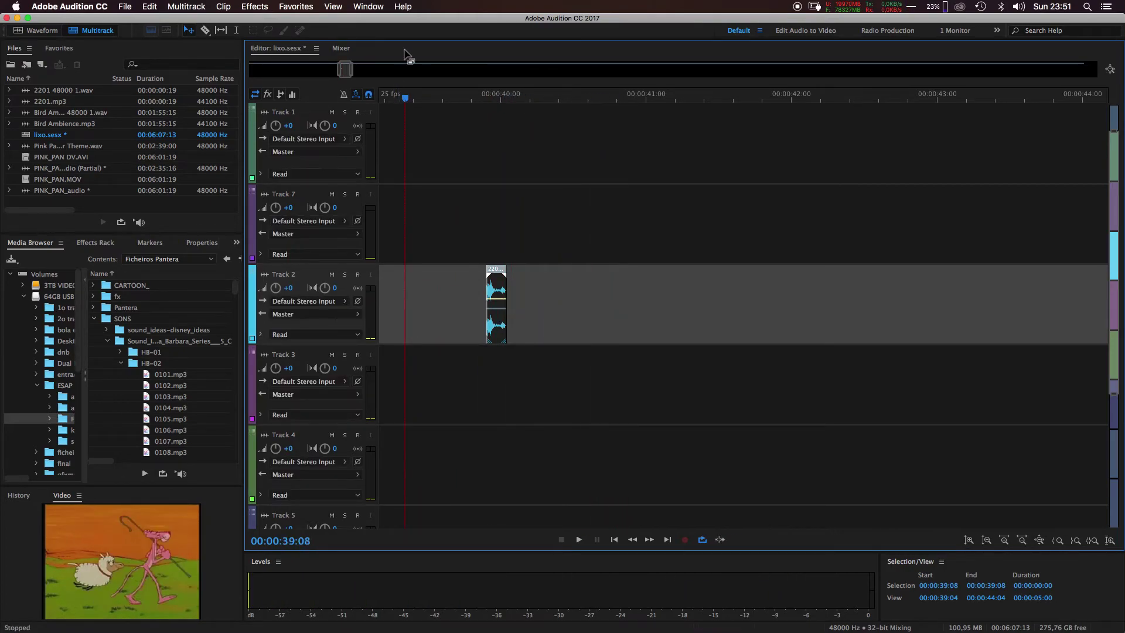
pyautogui.press('-')
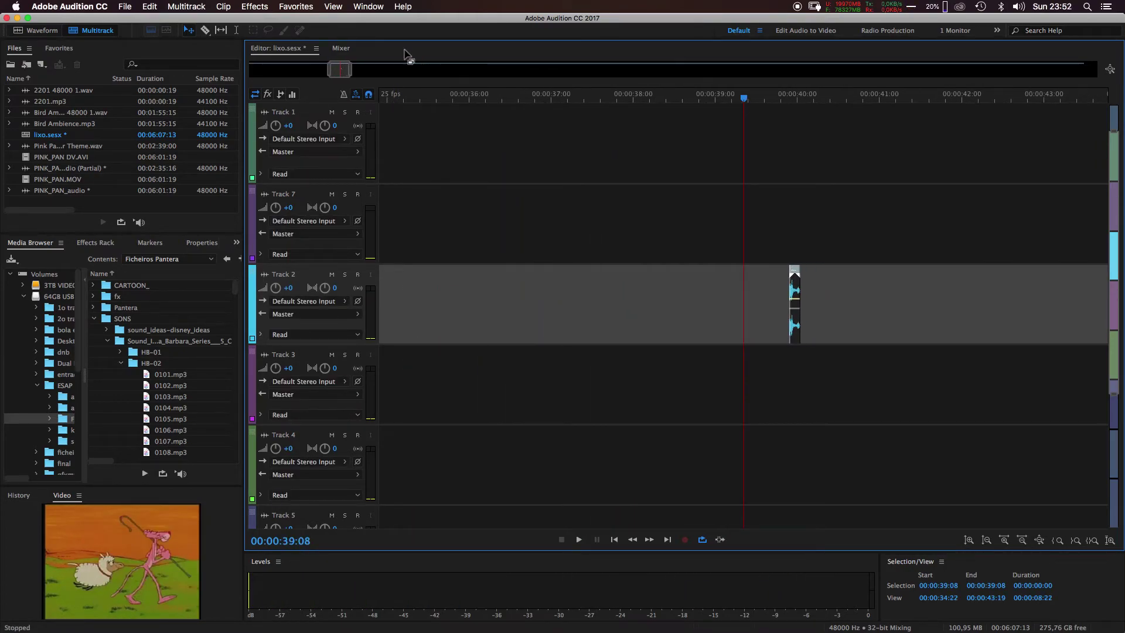
# Lock the 2201 clip on Track 2 in time
pyautogui.rightClick(791, 272)
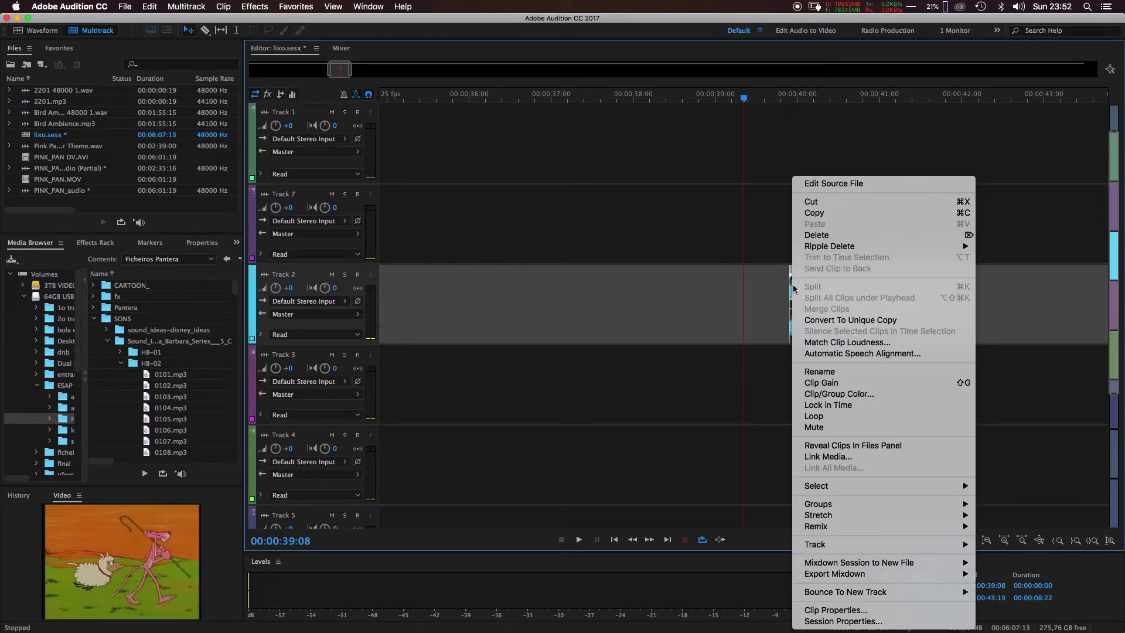
pyautogui.moveTo(894, 505)
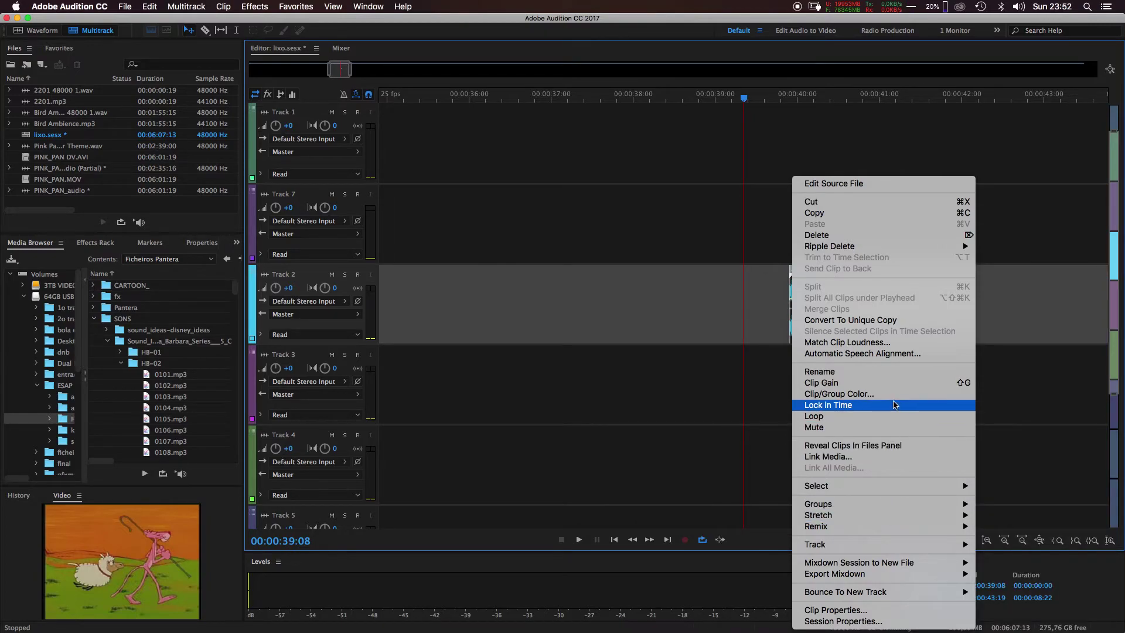
pyautogui.click(883, 405)
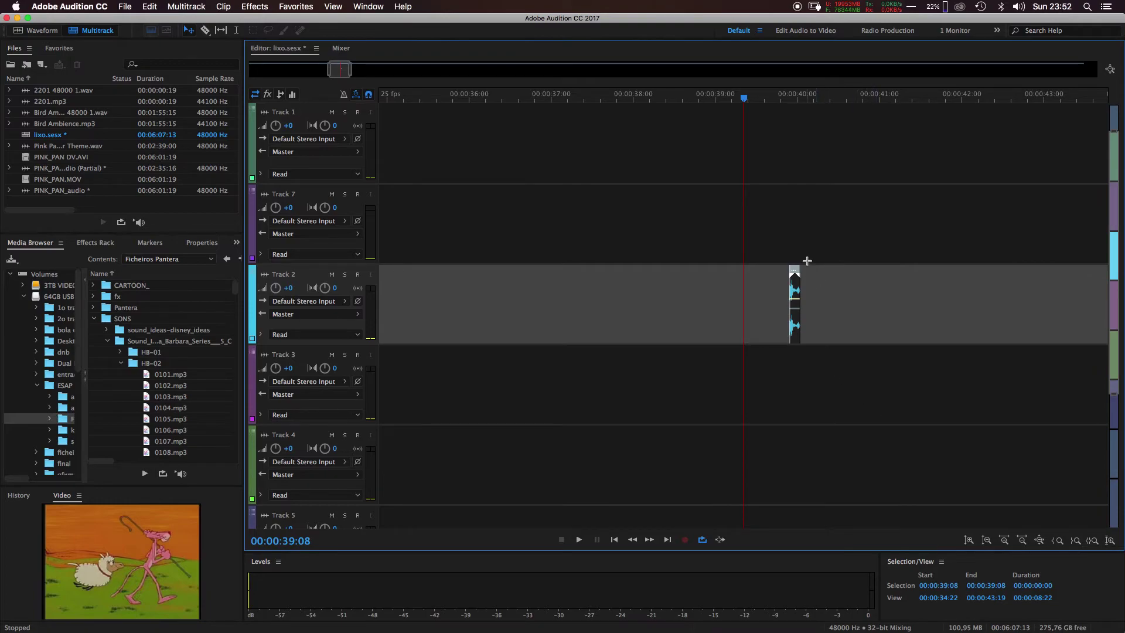
pyautogui.moveTo(329, 69); pyautogui.dragTo(339, 71)
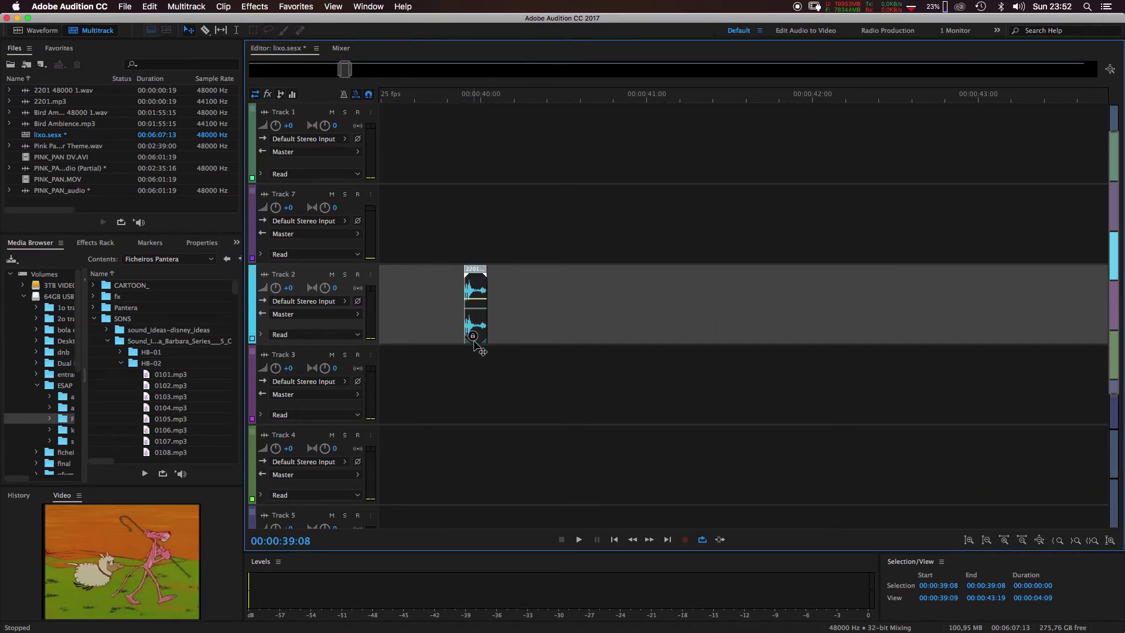
# Try moving the time-locked clip from Track 2 up to Track 7, and undo the move
pyautogui.click(472, 270)
pyautogui.click(476, 270)
pyautogui.click(470, 270)
pyautogui.click(472, 270)
pyautogui.click(479, 269)
pyautogui.moveTo(476, 271); pyautogui.dragTo(471, 248)
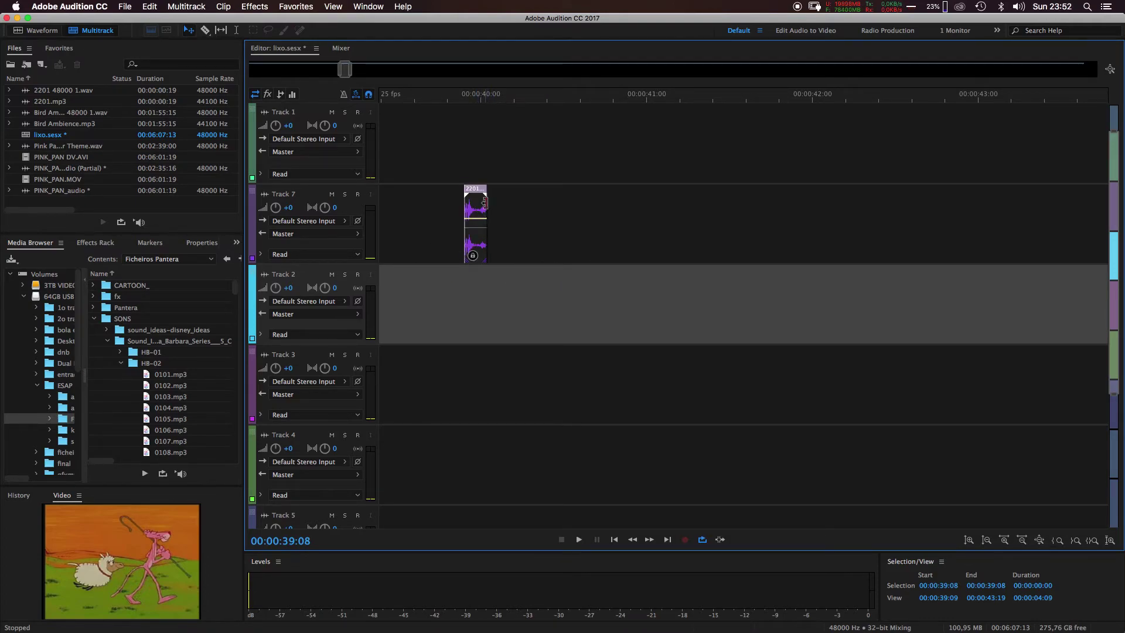
pyautogui.press('cmd+z')
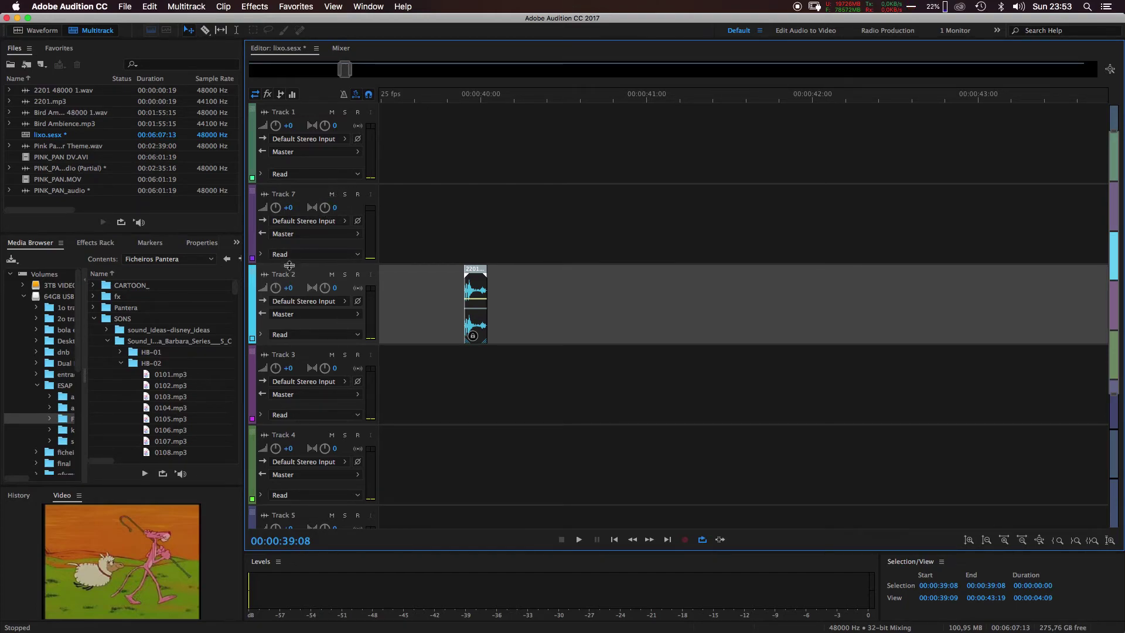
pyautogui.doubleClick(283, 194)
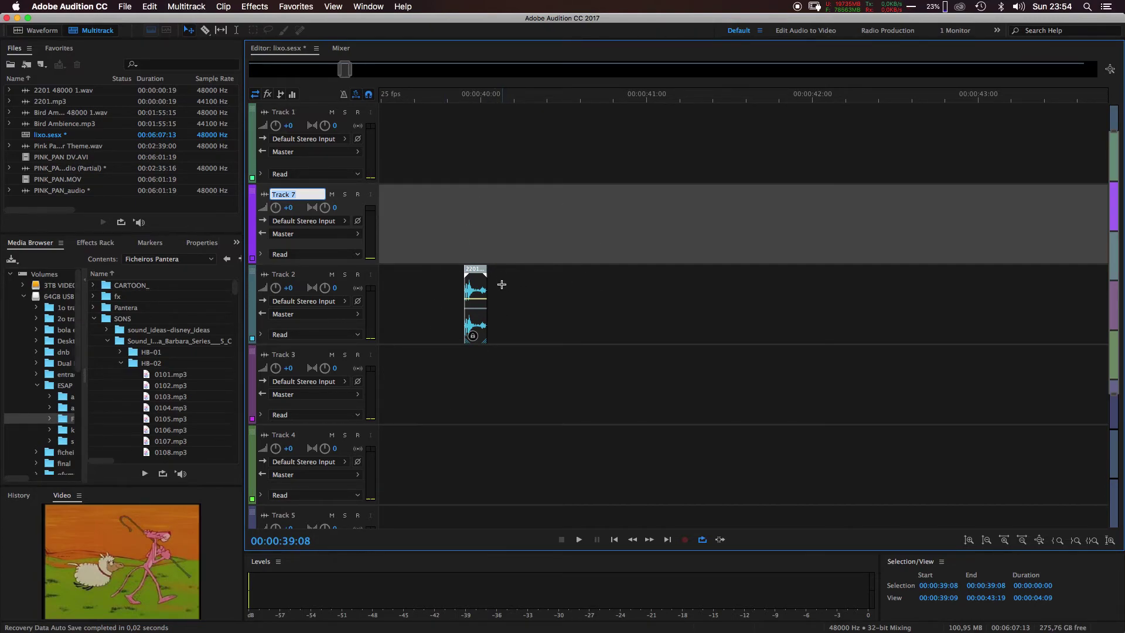
pyautogui.click(516, 313)
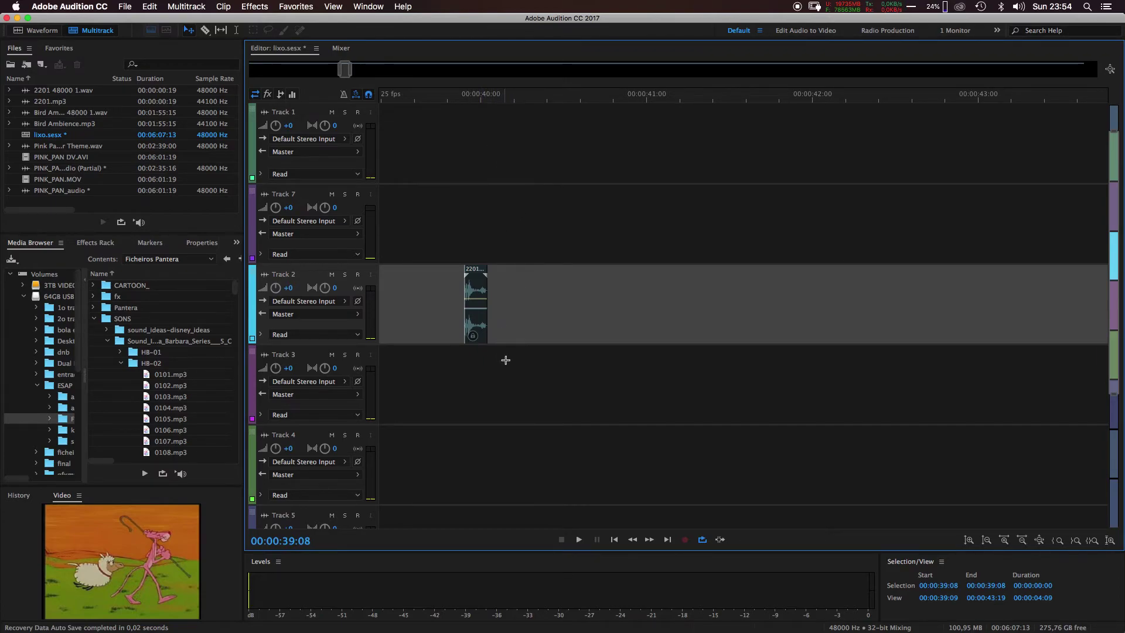
pyautogui.click(456, 401)
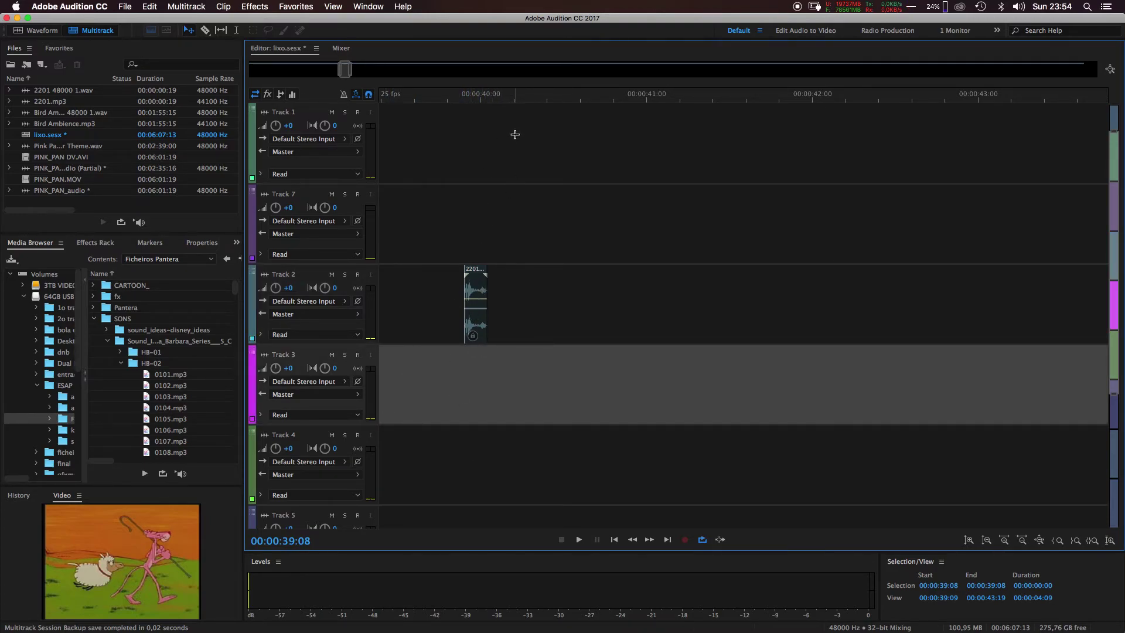
pyautogui.click(479, 246)
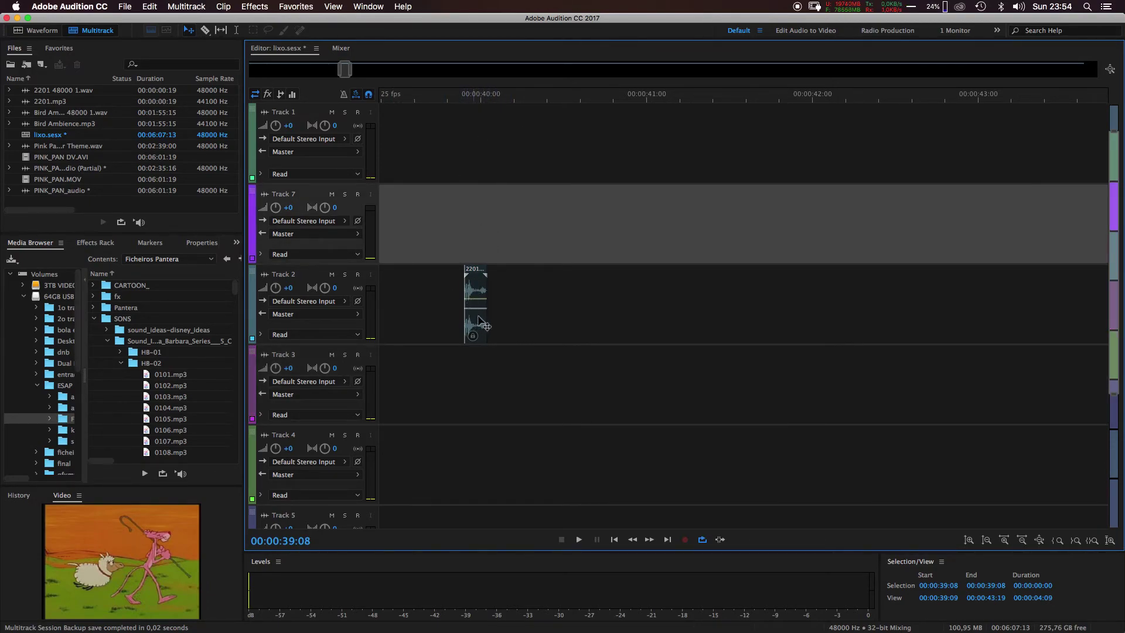
pyautogui.click(340, 49)
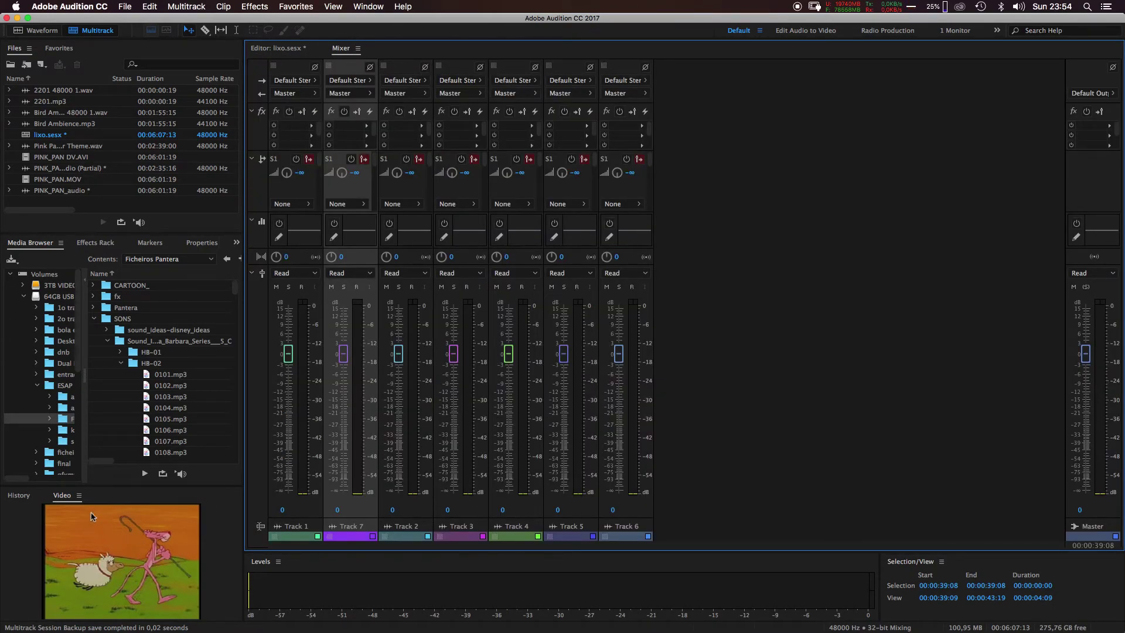
pyautogui.click(278, 49)
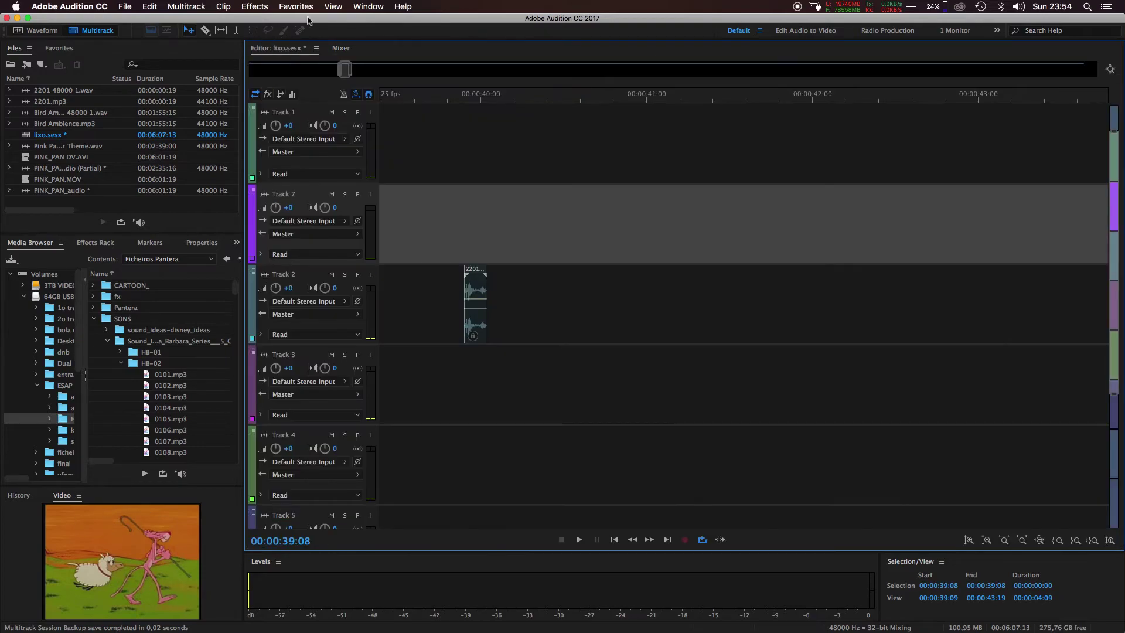
# Play the session briefly from the start of the Track 2 clip at 00:00:39:22
pyautogui.click(466, 98)
pyautogui.press('space')
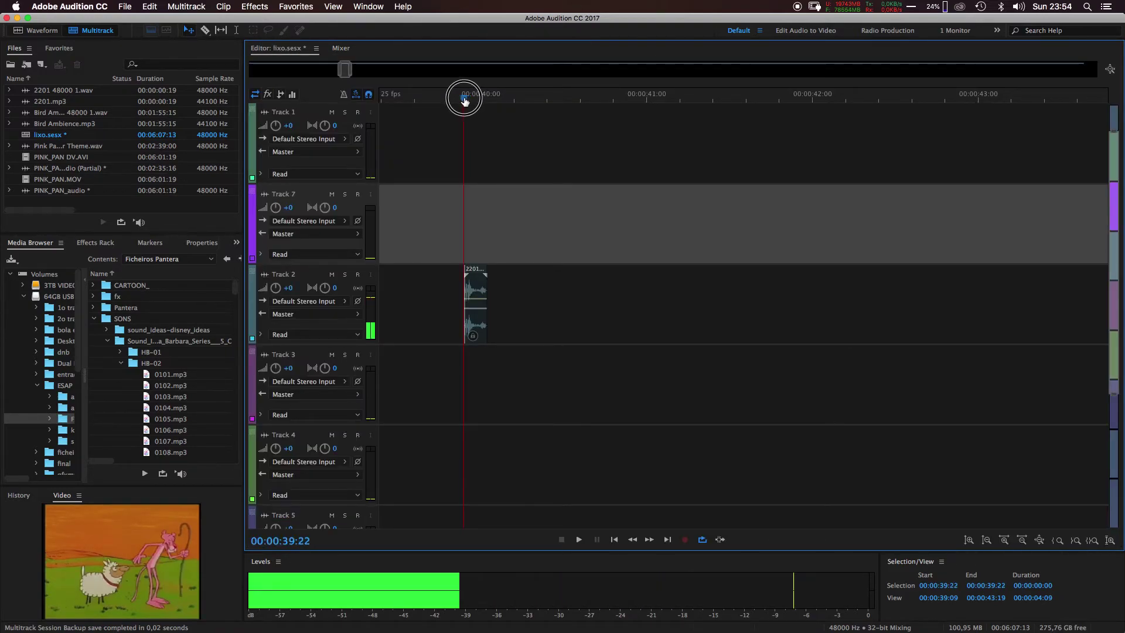
pyautogui.press('space')
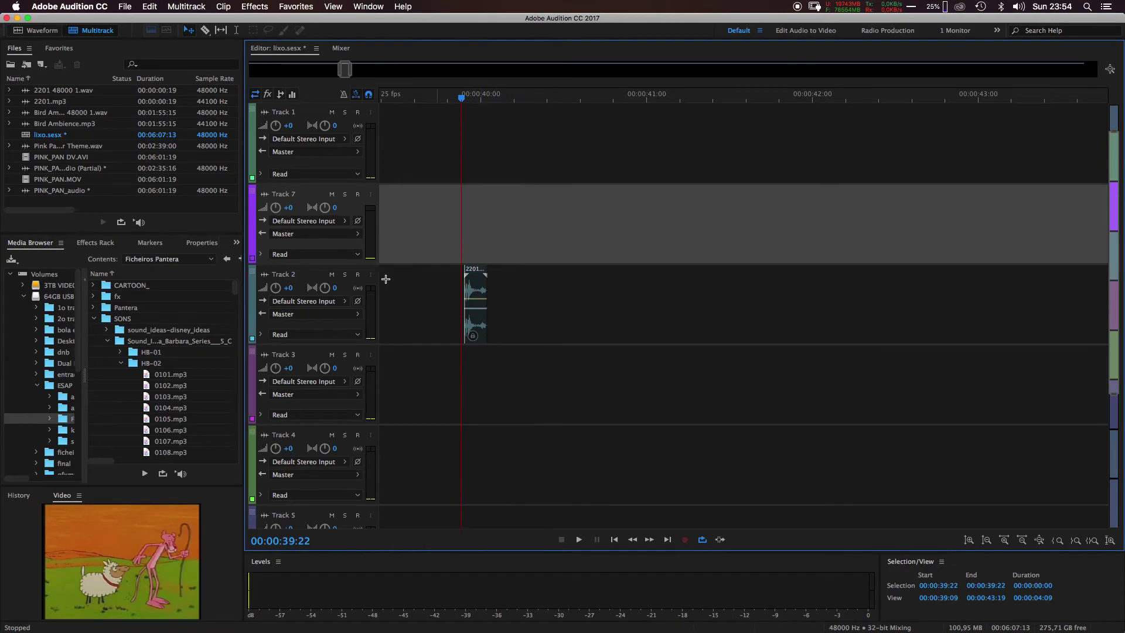
# Rename Track 1 as FX
pyautogui.click(288, 112)
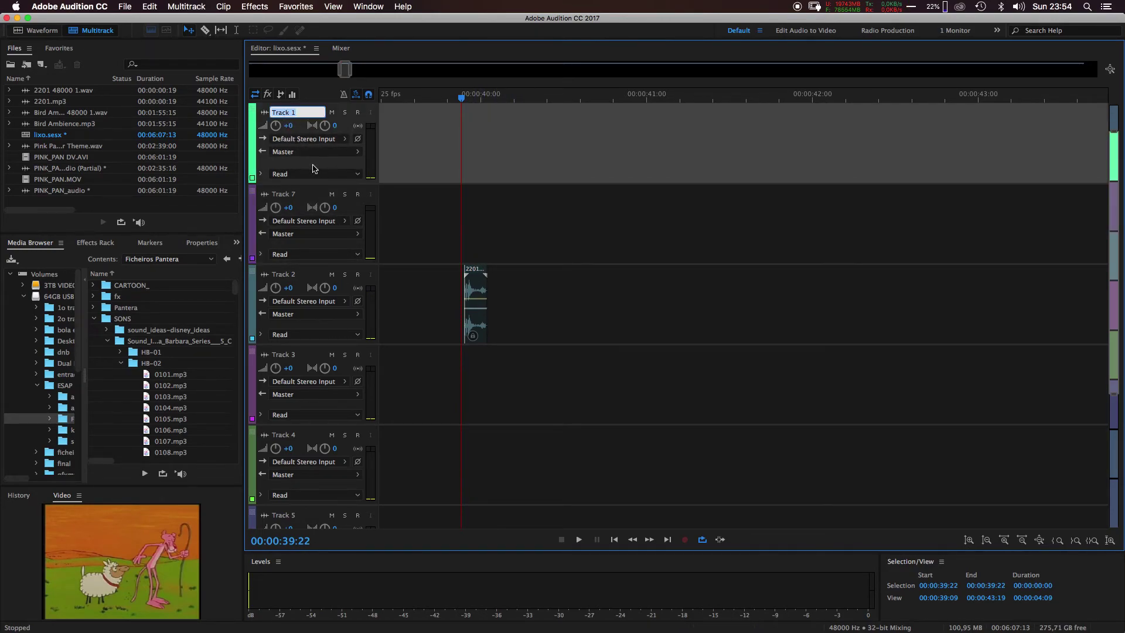
pyautogui.write('FX')
pyautogui.click(316, 243)
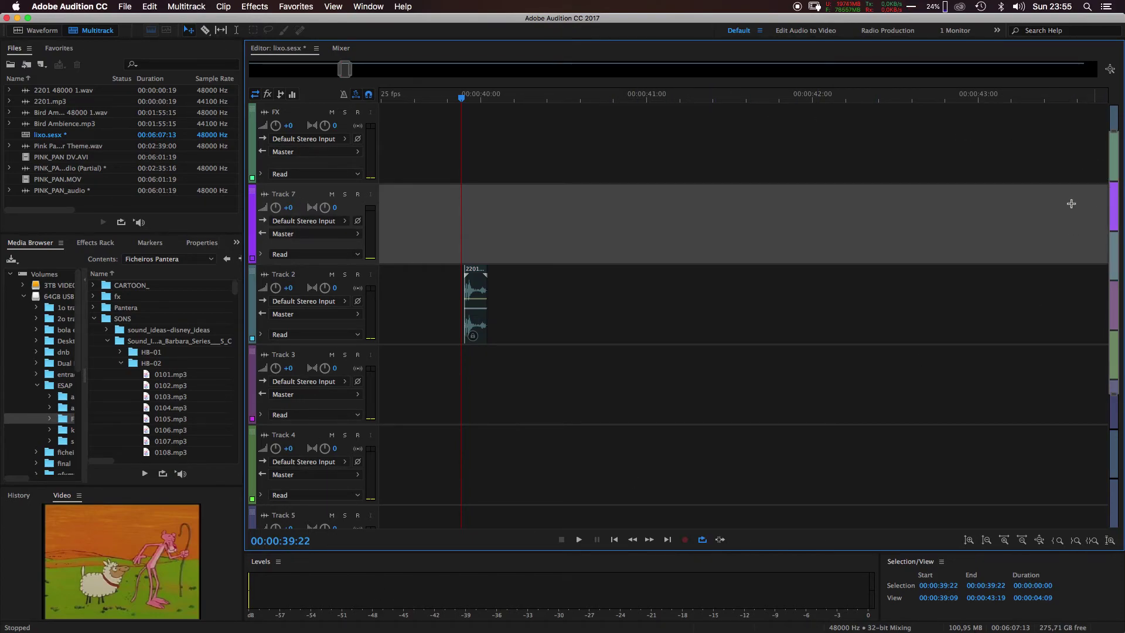
# Move the playhead to 00:00:39:21 and play the Track 2 clip against the video reference
pyautogui.moveTo(1114, 172); pyautogui.dragTo(748, 138)
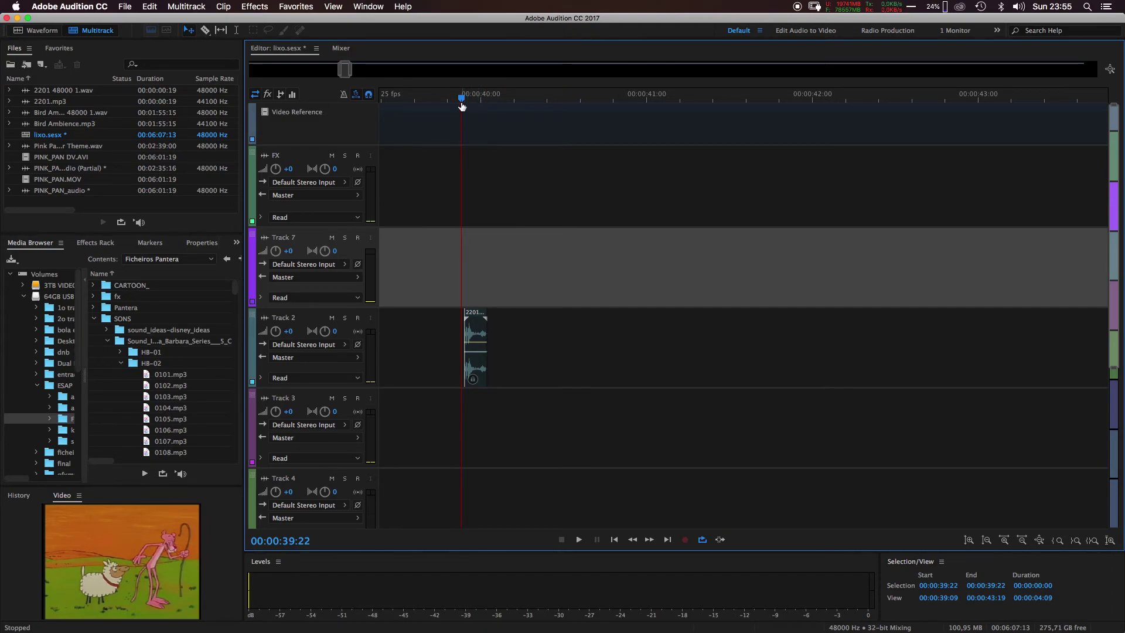
pyautogui.moveTo(462, 96); pyautogui.dragTo(456, 100)
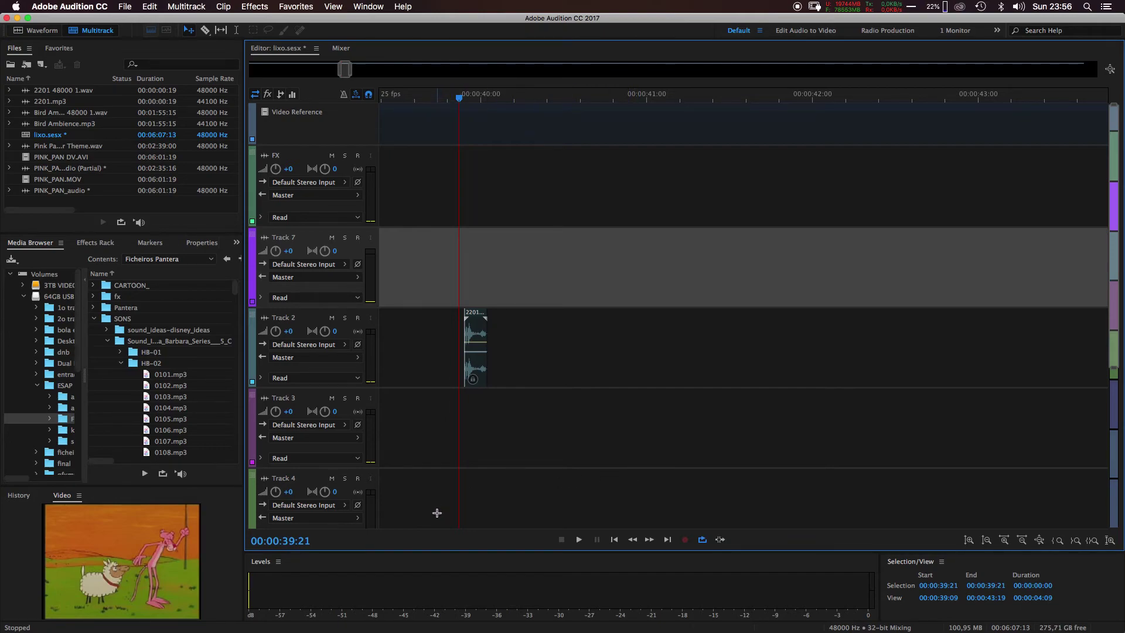
pyautogui.press('space')
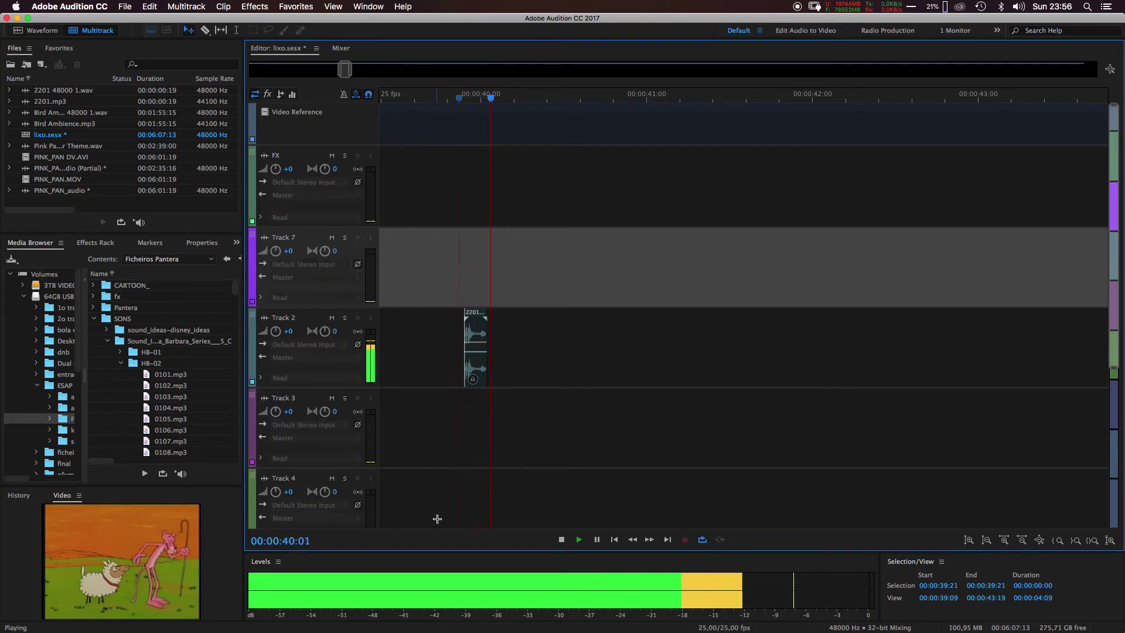
pyautogui.press('space')
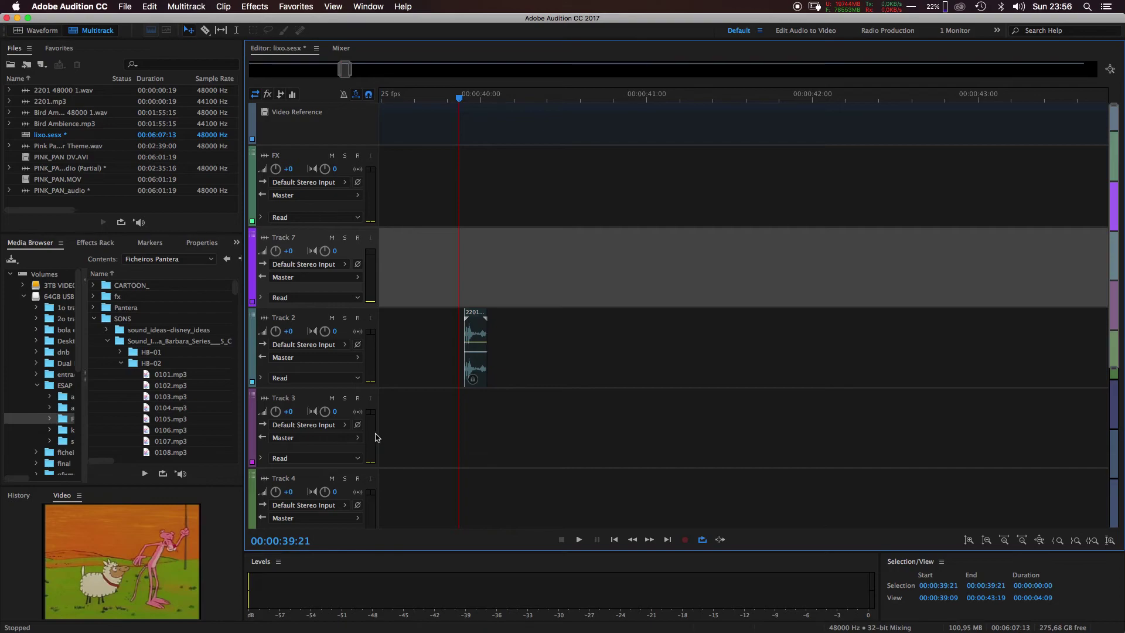
# Scrub the video forward past the Track 2 clip to the collapsed bull at the fence, at 00:01:41:04
pyautogui.moveTo(460, 97)
pyautogui.mouseDown()
pyautogui.moveTo(412, 95)
pyautogui.moveTo(447, 96)
pyautogui.mouseUp()
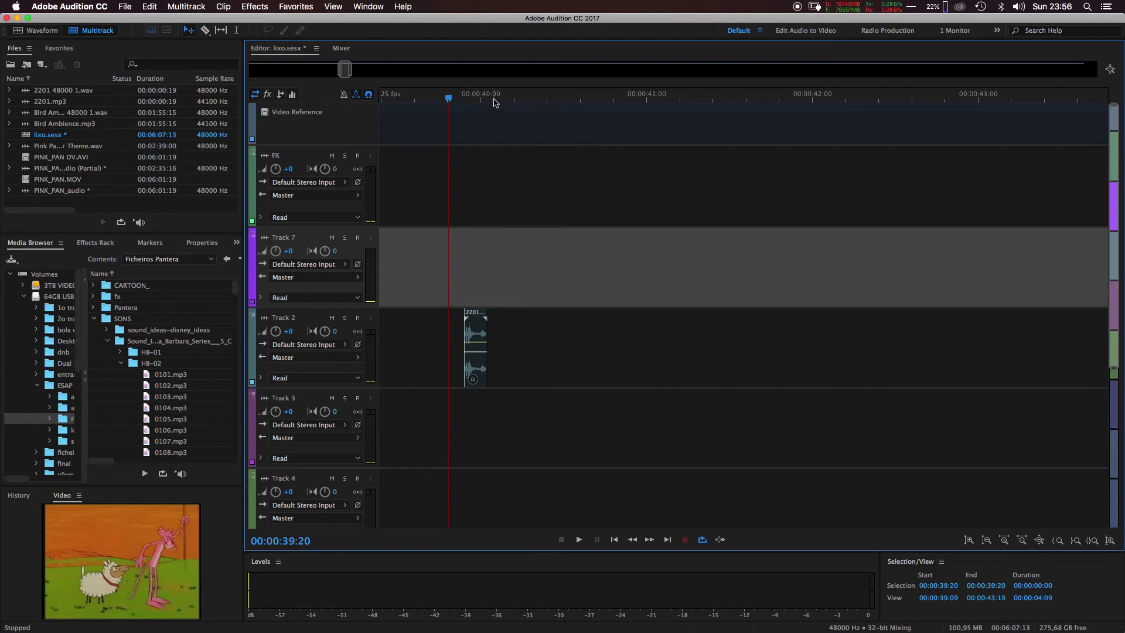
pyautogui.moveTo(467, 96); pyautogui.dragTo(673, 100)
pyautogui.scroll(-5, 601, 96)
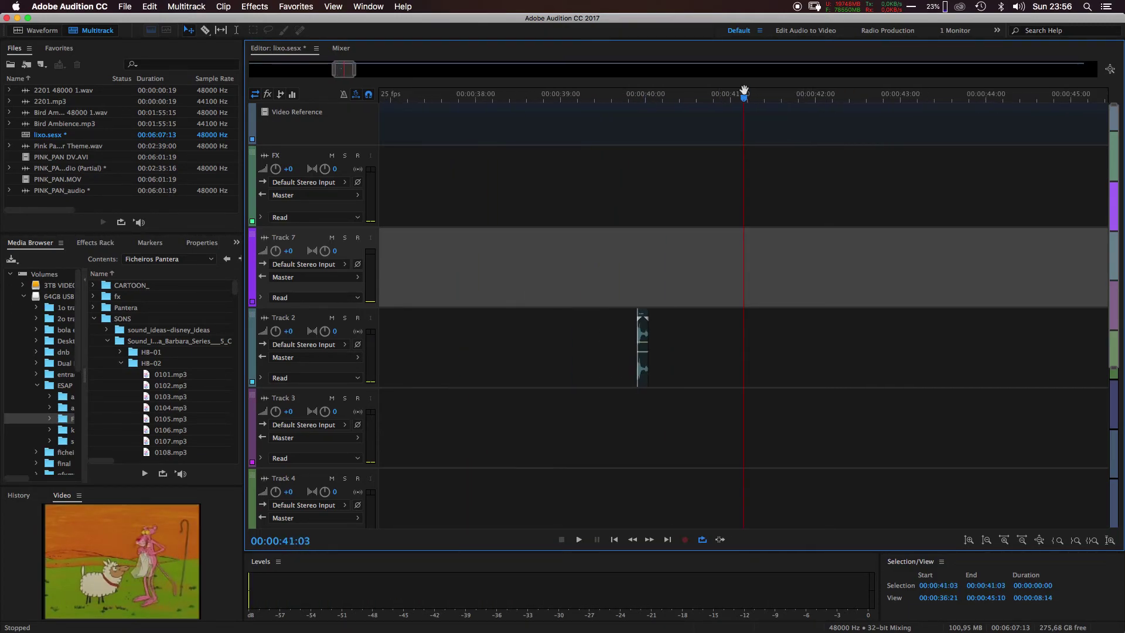
pyautogui.scroll(-3, 744, 91)
pyautogui.moveTo(744, 96); pyautogui.dragTo(889, 100)
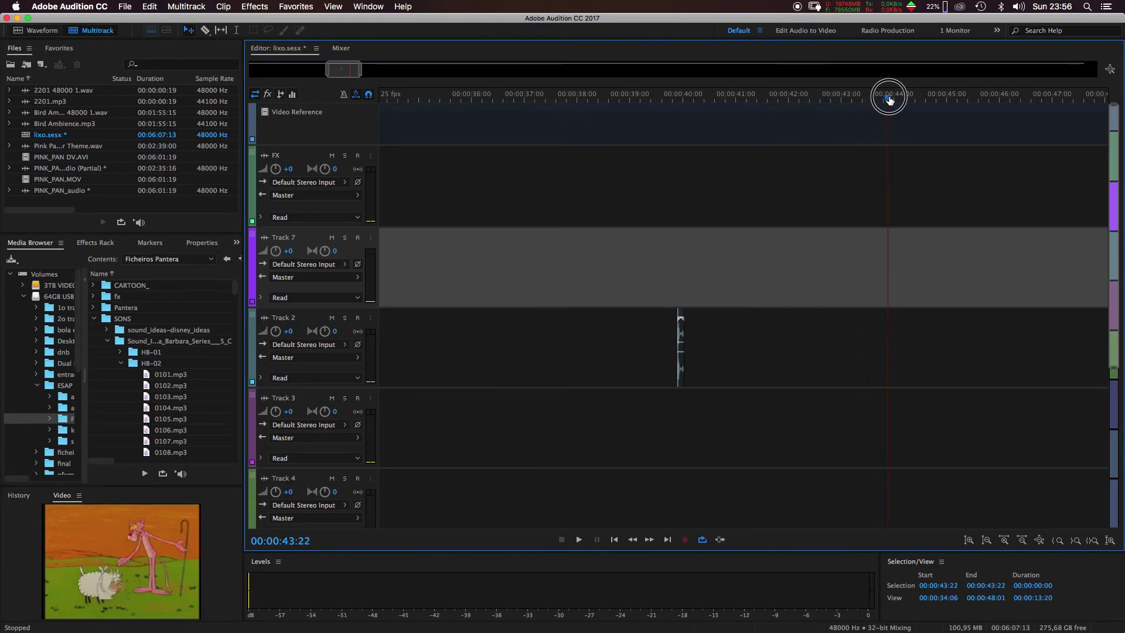
pyautogui.scroll(-8, 748, 97)
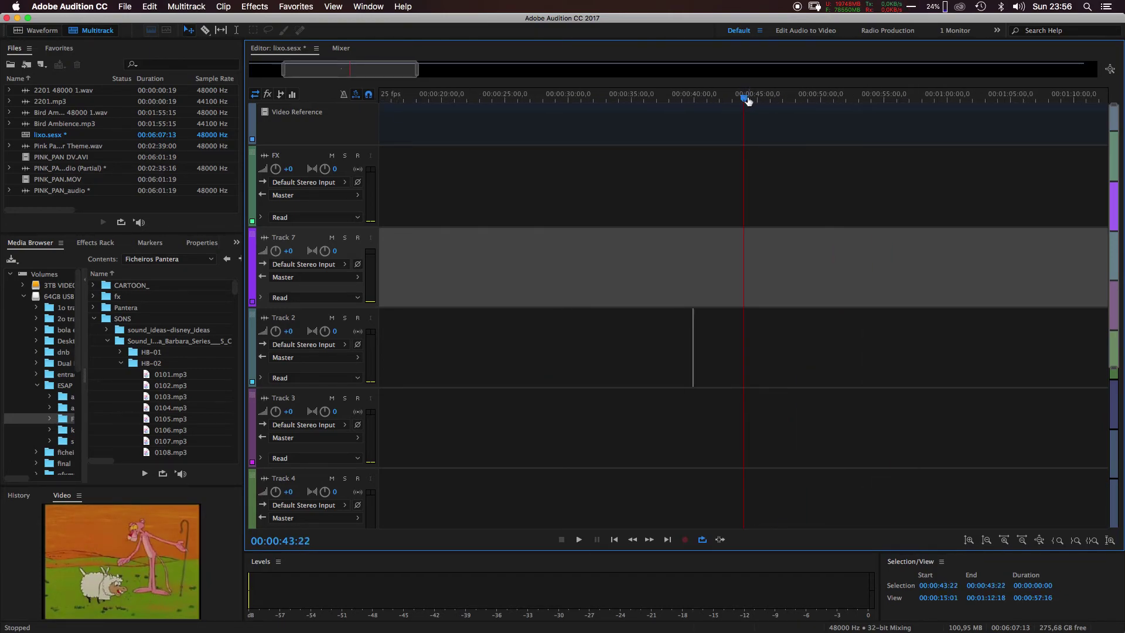
pyautogui.scroll(-6, 748, 100)
pyautogui.moveTo(639, 100); pyautogui.dragTo(975, 115)
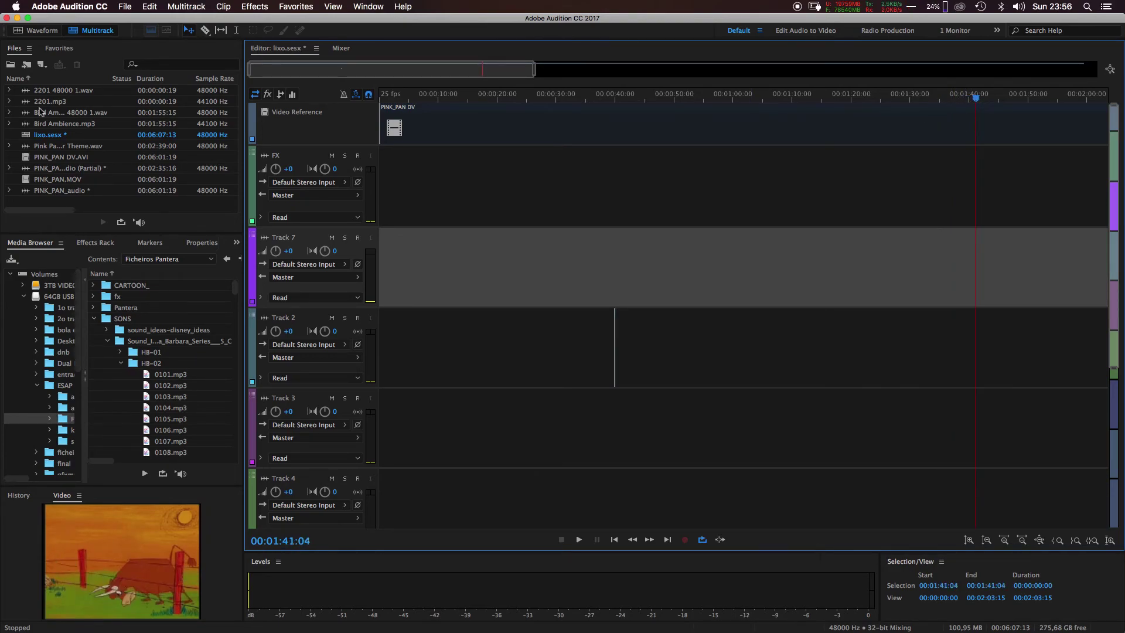
# Step the playhead to 00:01:40:23, where the sheep's shot blends into the collapsed bull's
pyautogui.press('Left')
pyautogui.press('Left')
pyautogui.press('Left')
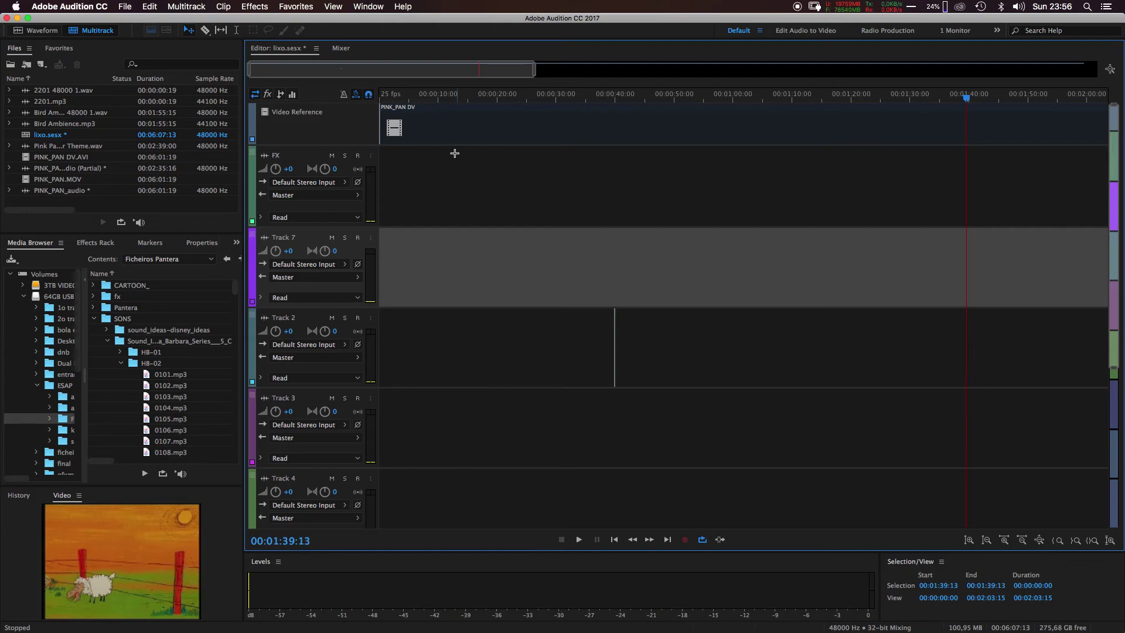
pyautogui.press('Right')
pyautogui.press('Right')
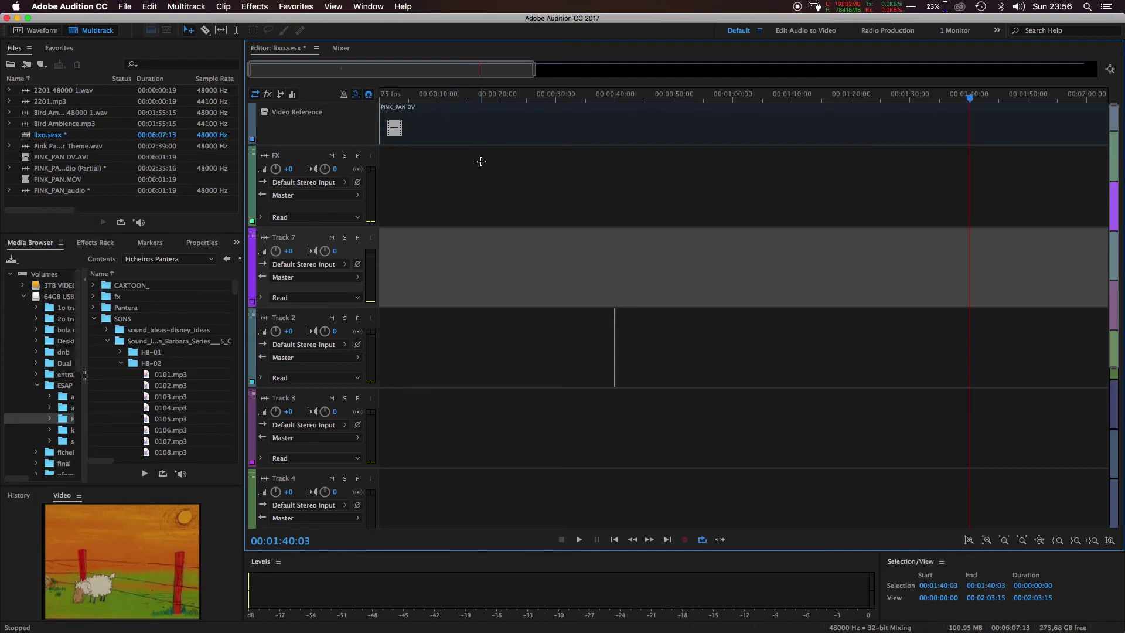
pyautogui.press('Right')
pyautogui.press('Right')
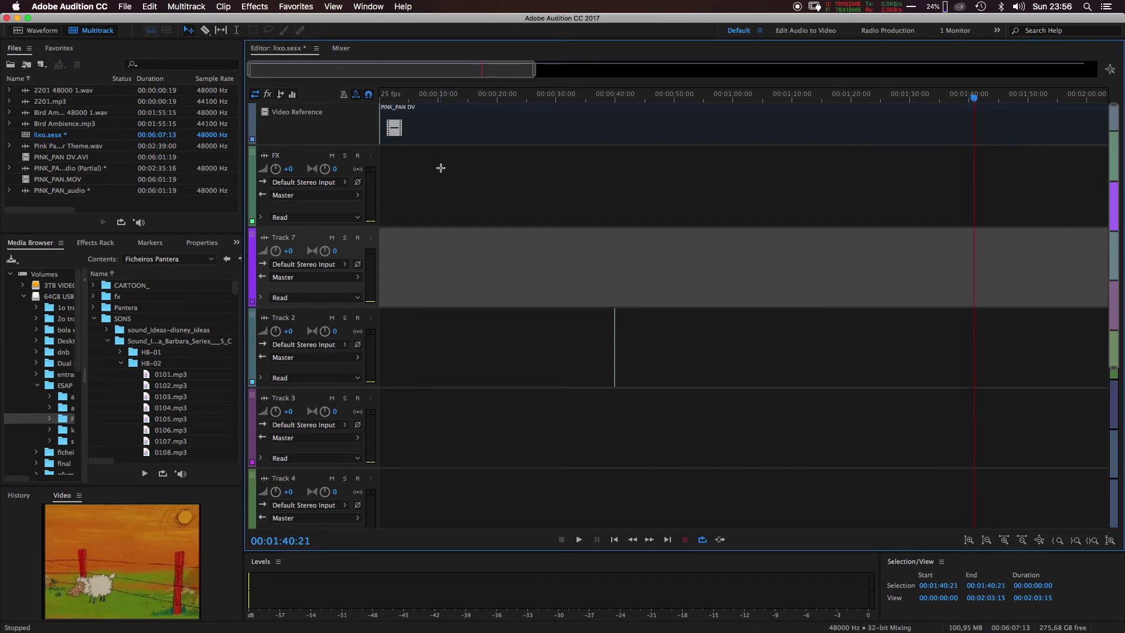
pyautogui.press('Right')
pyautogui.press('Right')
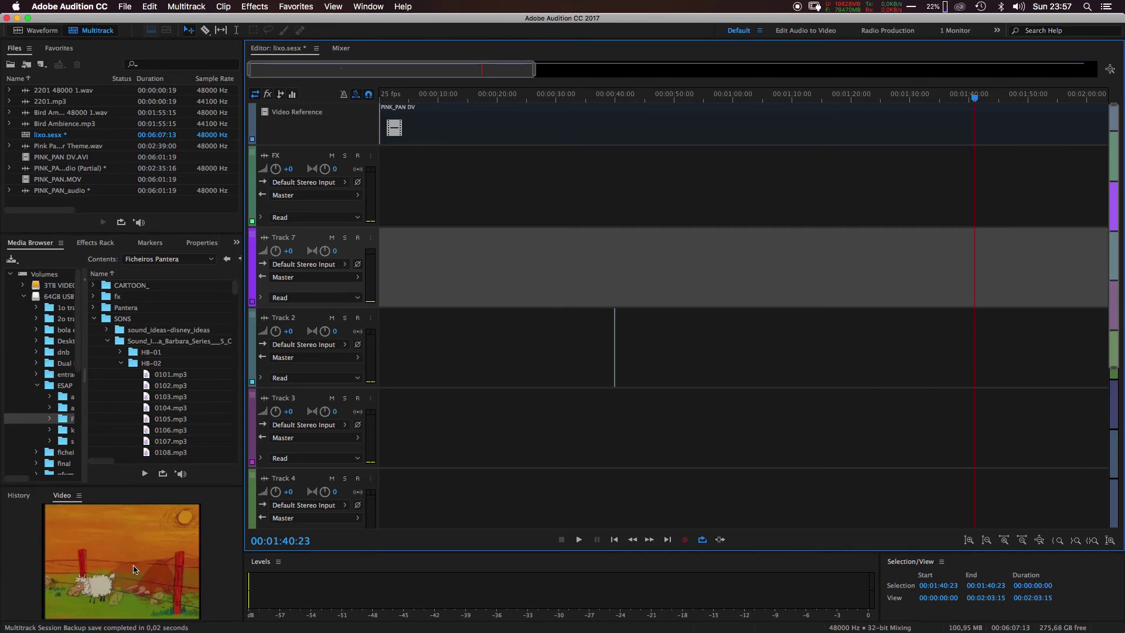
# Compare the frames around the shot change by stepping between 00:01:41:01 and 00:01:40:23, ending on 00:01:40:23
pyautogui.press('Right')
pyautogui.press('Right')
pyautogui.press('Right')
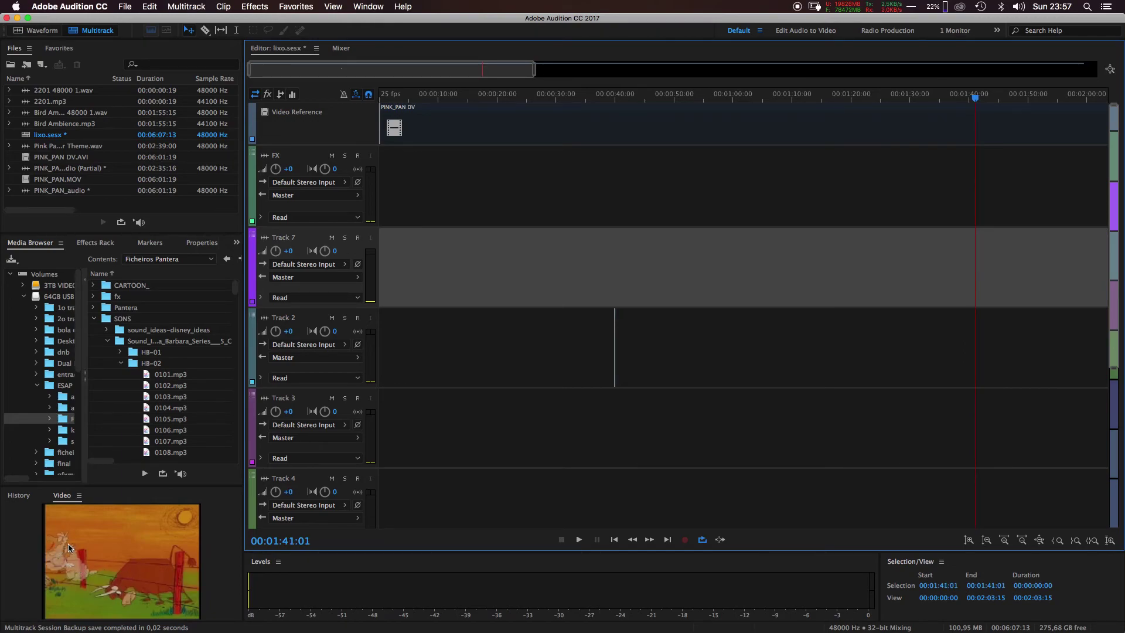
pyautogui.press('Left')
pyautogui.press('Left')
pyautogui.press('Left')
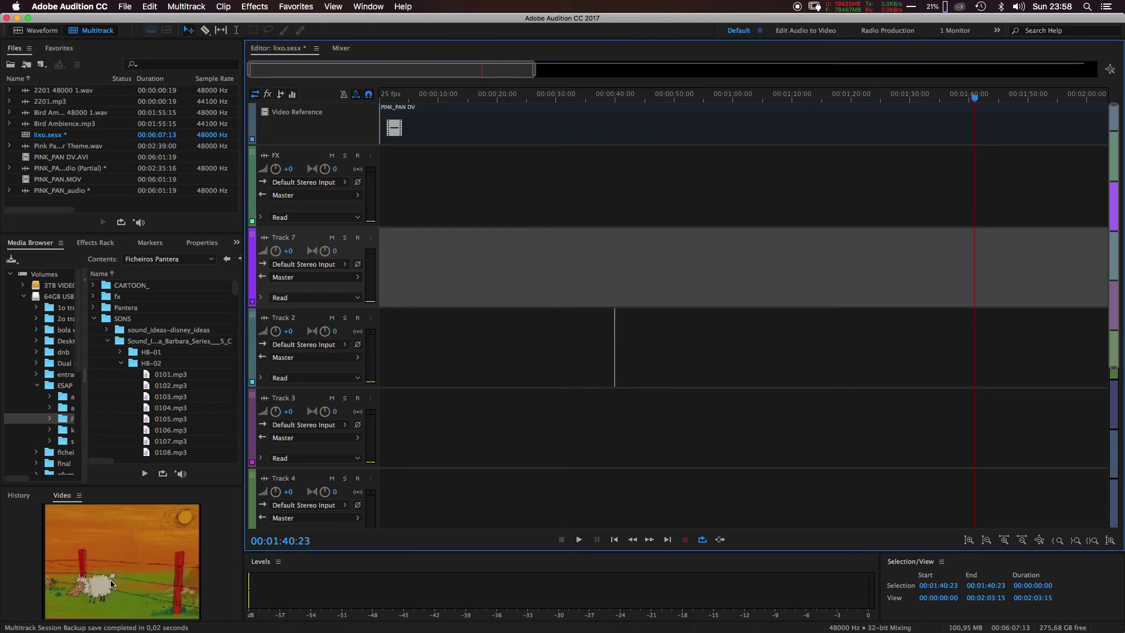
pyautogui.press('Right')
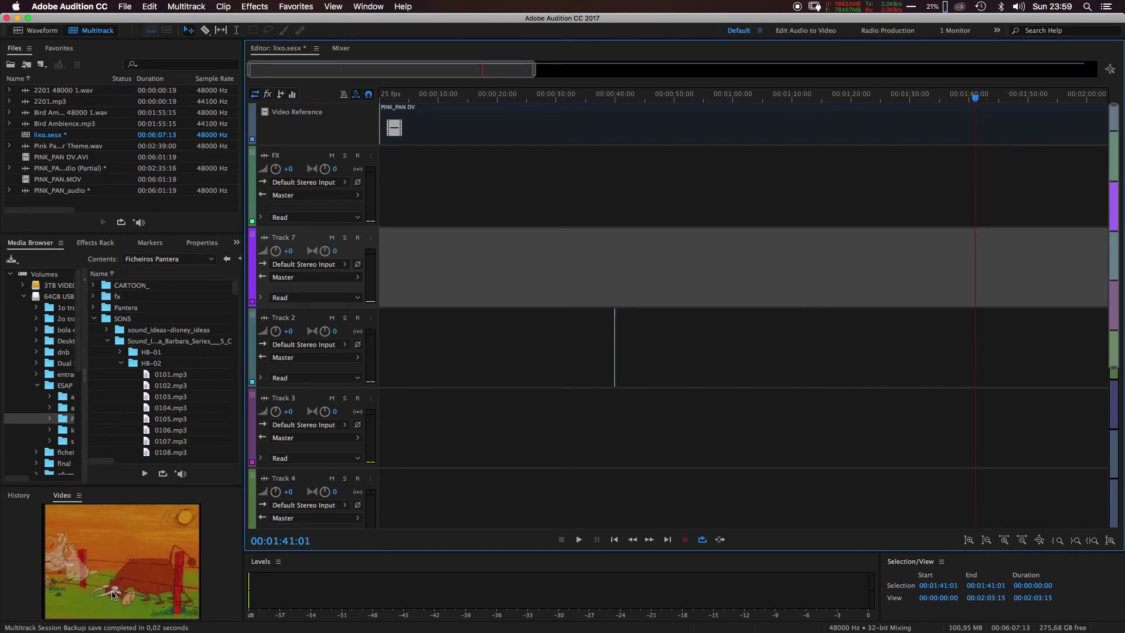
pyautogui.press('Left')
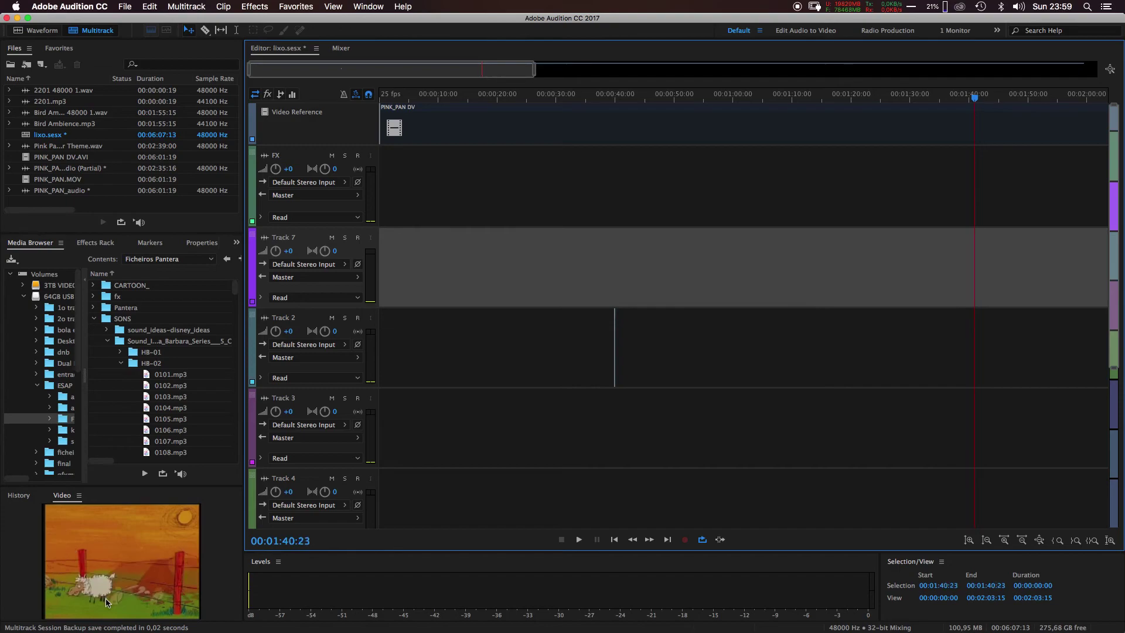
# With Track 2 selected, open CARTOON_.WAV from the CARTOON_ folder and play it from 00:00:02:00
pyautogui.click(94, 286)
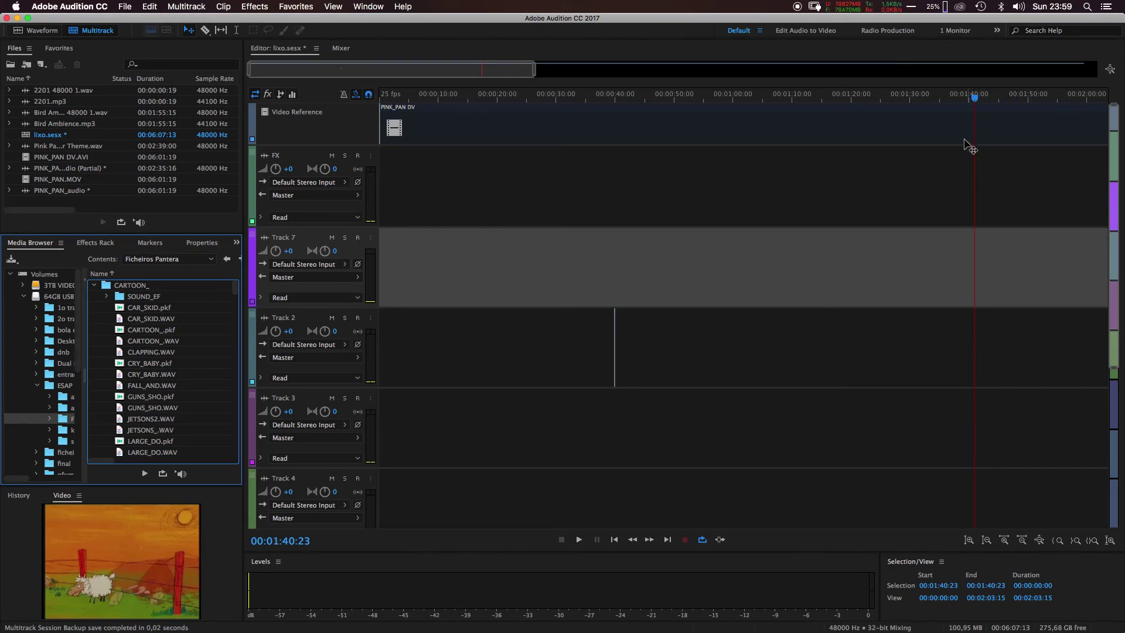
pyautogui.click(288, 318)
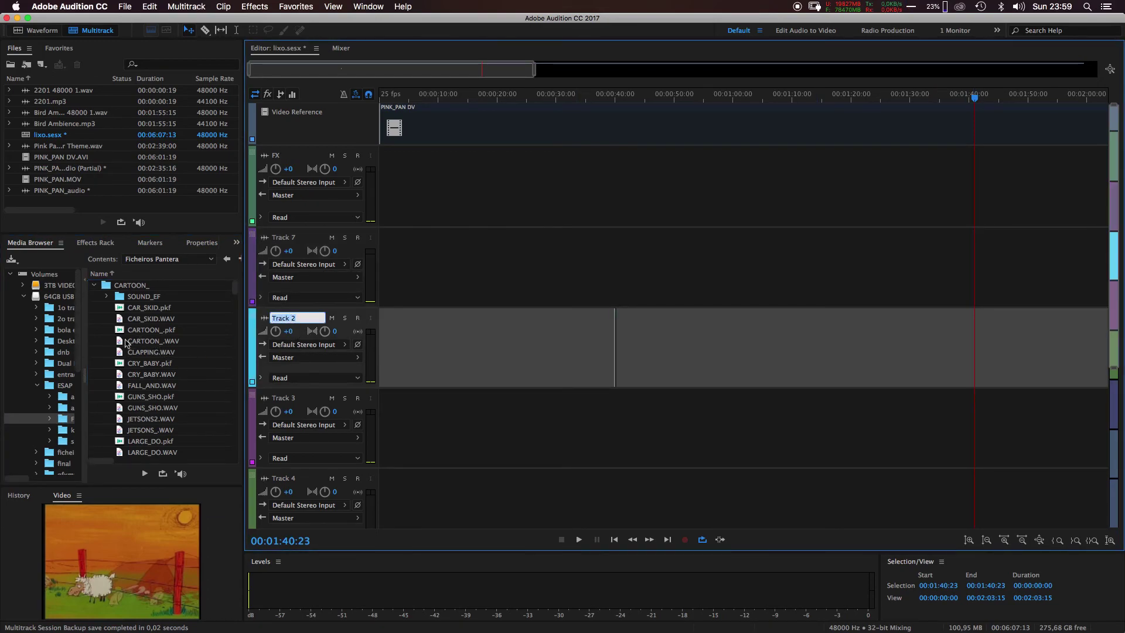
pyautogui.doubleClick(120, 345)
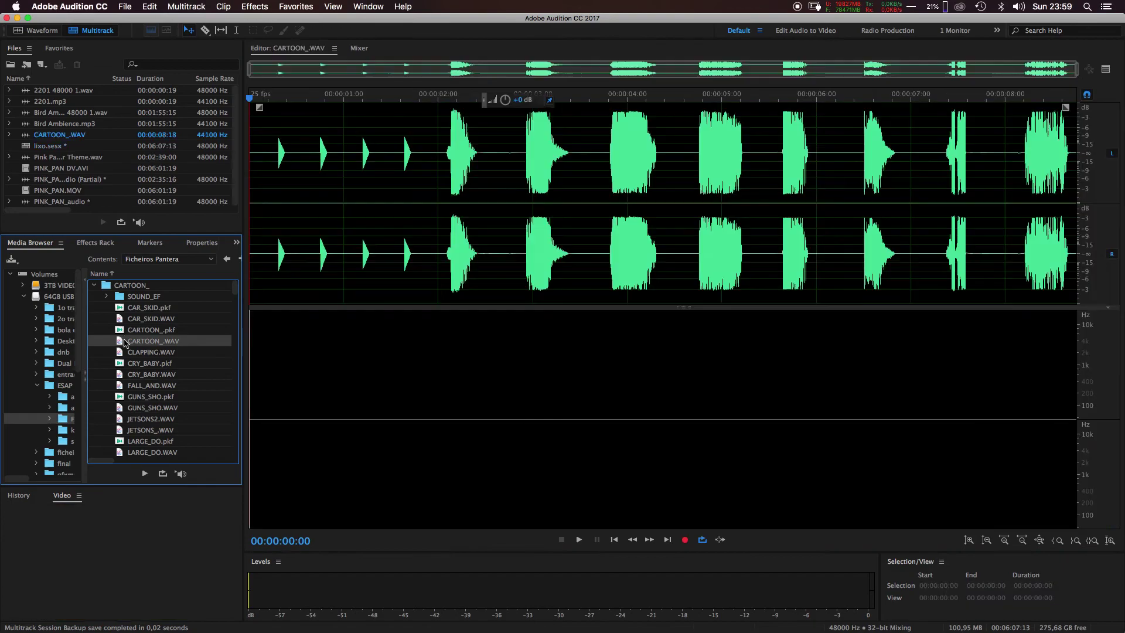
pyautogui.click(439, 169)
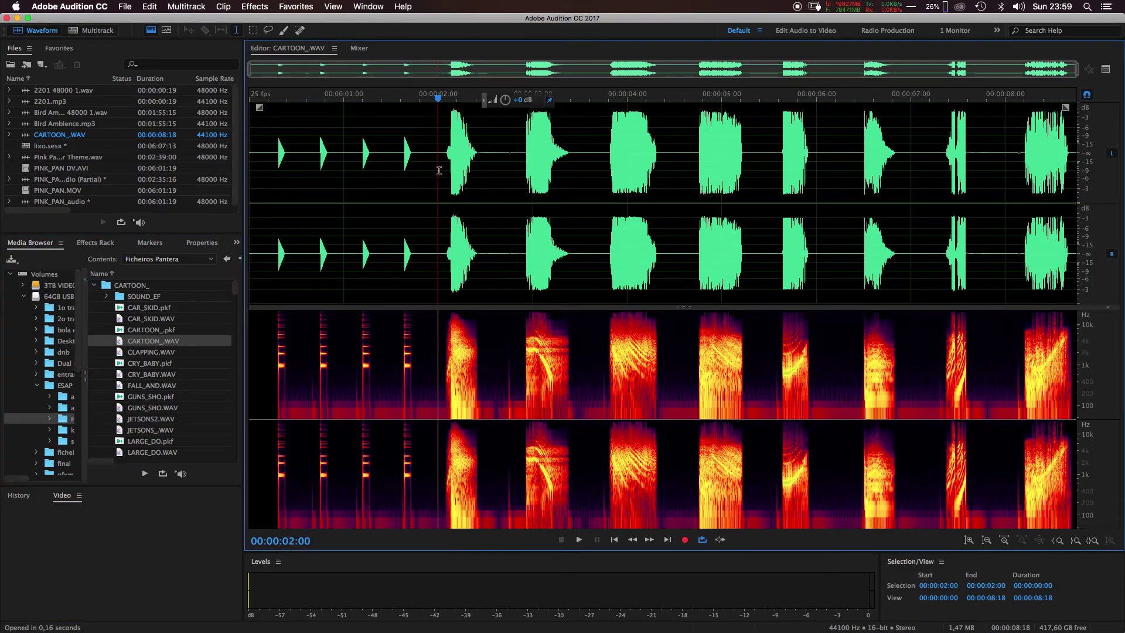
pyautogui.press('space')
pyautogui.press('space')
# Isolate the first loud burst in CARTOON_.WAV by selecting from 00:00:02:02 to 00:00:02:15
pyautogui.moveTo(497, 170); pyautogui.dragTo(446, 174)
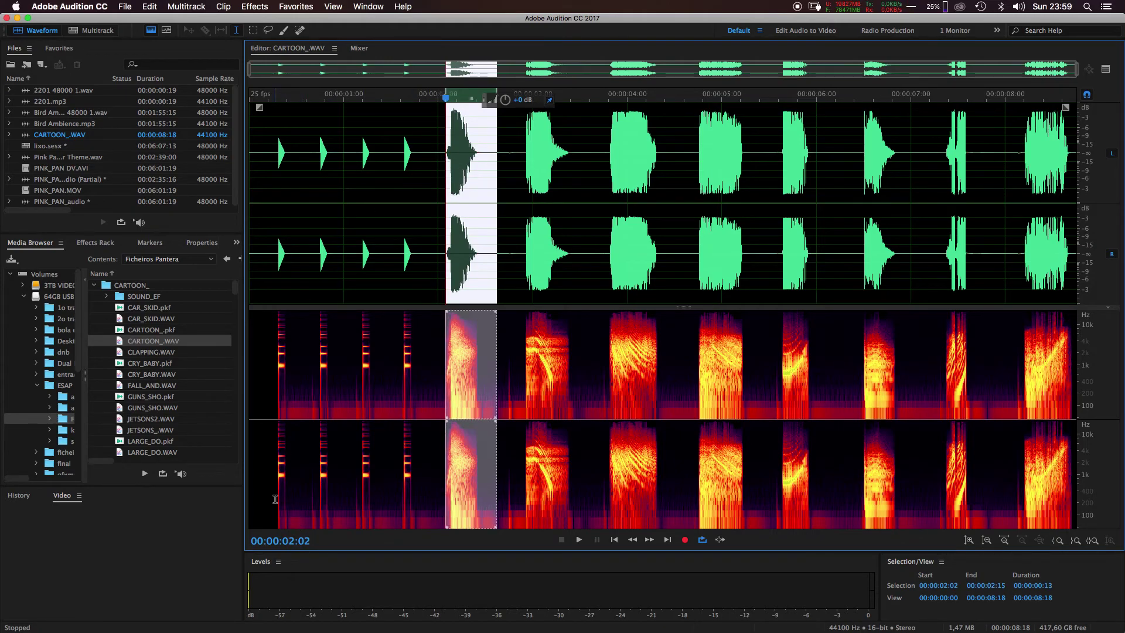
pyautogui.press('=')
pyautogui.press('=')
pyautogui.press('=')
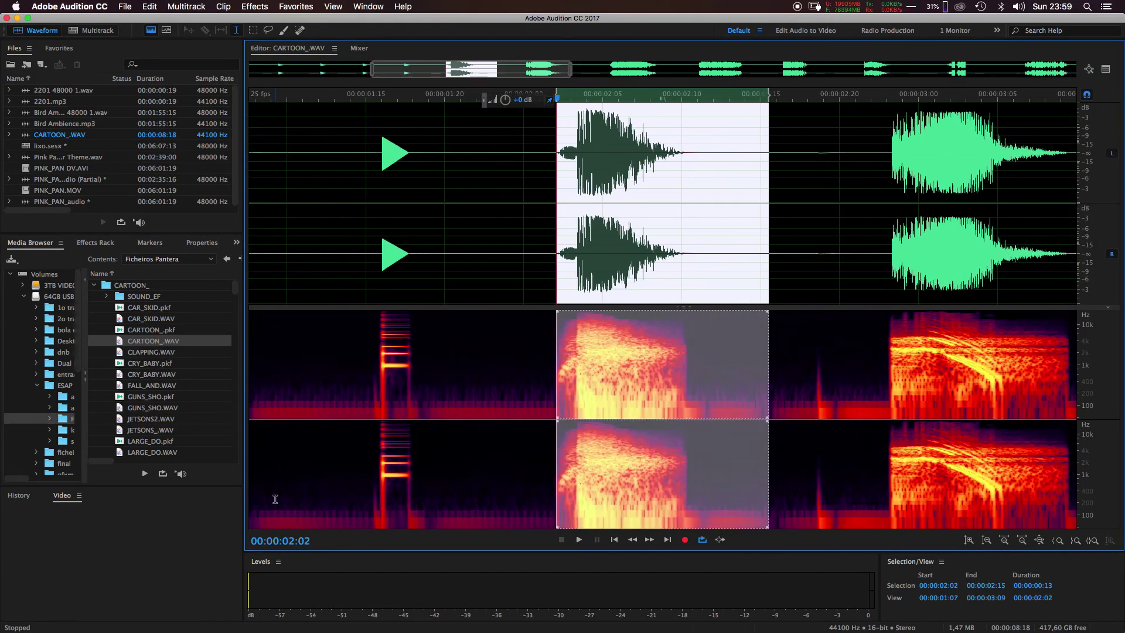
pyautogui.press('=')
pyautogui.press('=')
pyautogui.press('=')
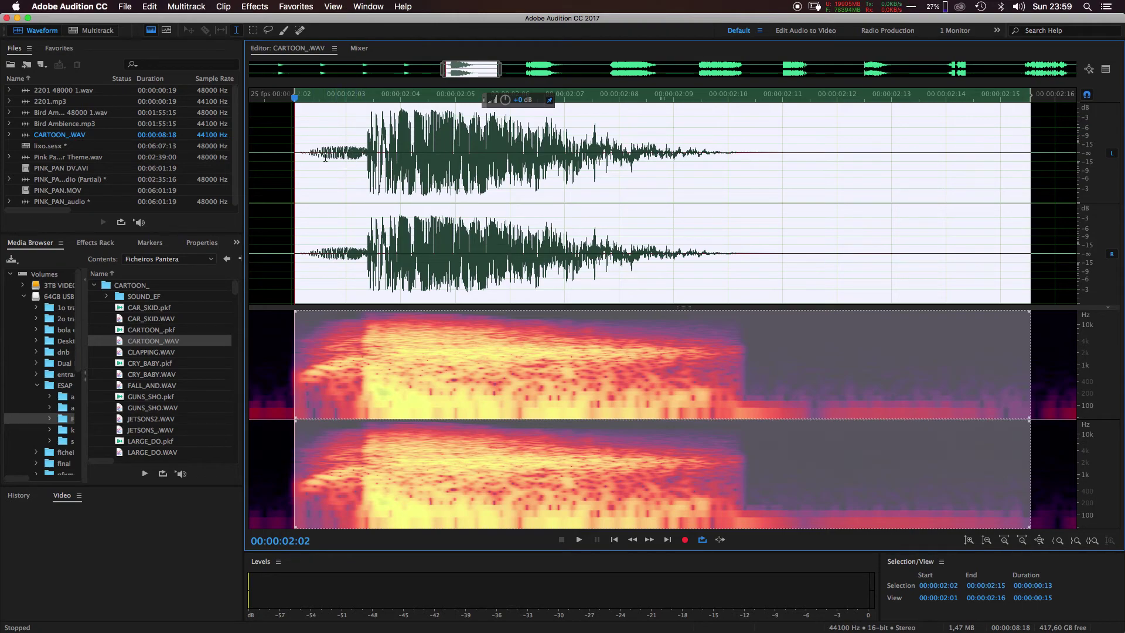
# Play the sound's quiet lead-in and its loud burst as separate selections, splitting them at about 00:00:02:03
pyautogui.click(359, 161)
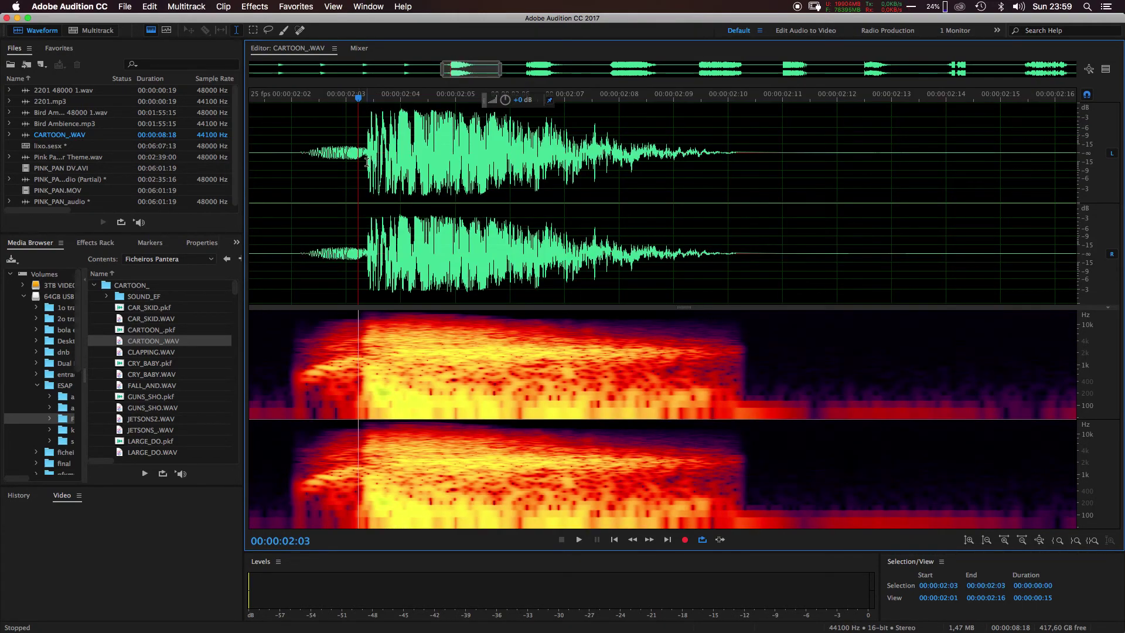
pyautogui.moveTo(366, 162); pyautogui.dragTo(291, 168)
pyautogui.press('space')
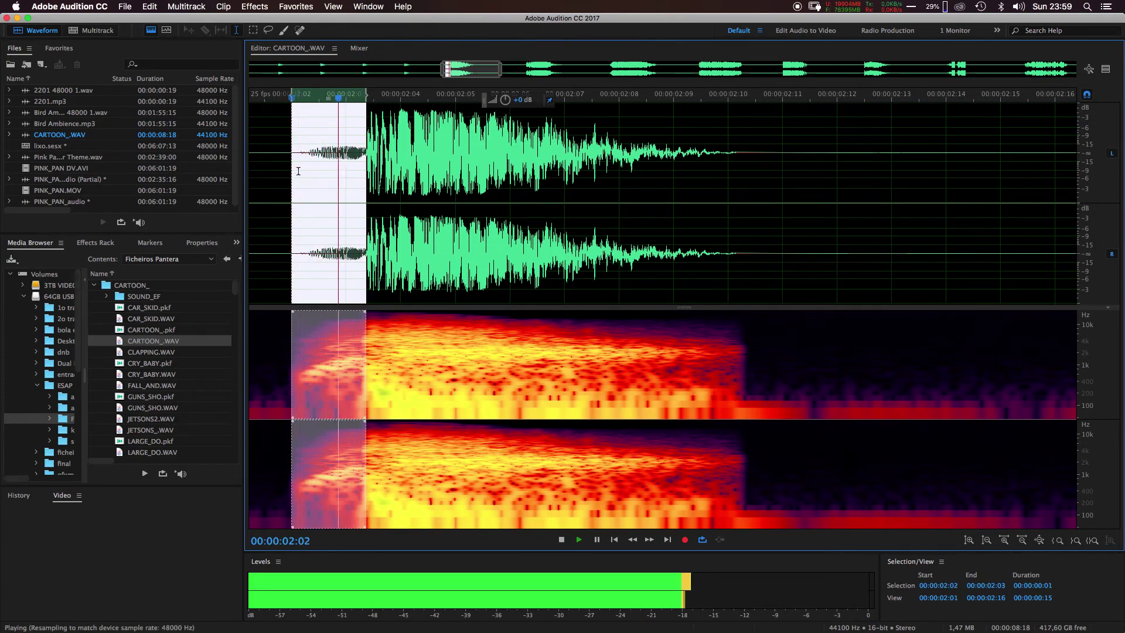
pyautogui.click(339, 176)
pyautogui.moveTo(367, 168); pyautogui.dragTo(881, 206)
pyautogui.press('space')
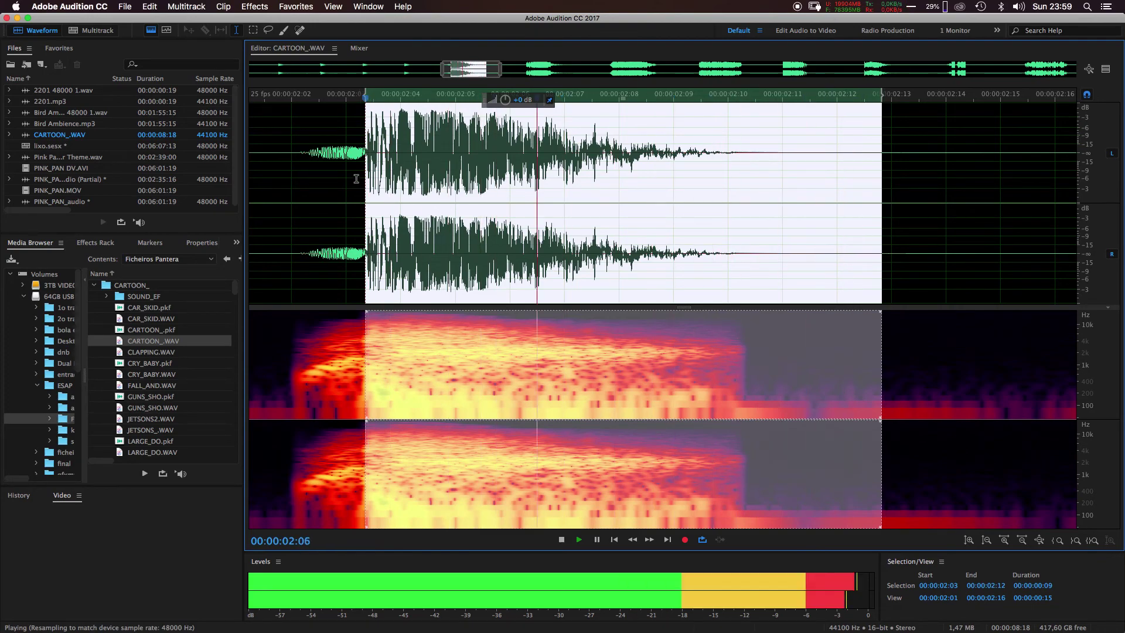
# Select the whole sound including its lead-in, adjust the edges to 00:00:02:02 and 00:00:02:15, and play the selection
pyautogui.moveTo(276, 173); pyautogui.dragTo(996, 196)
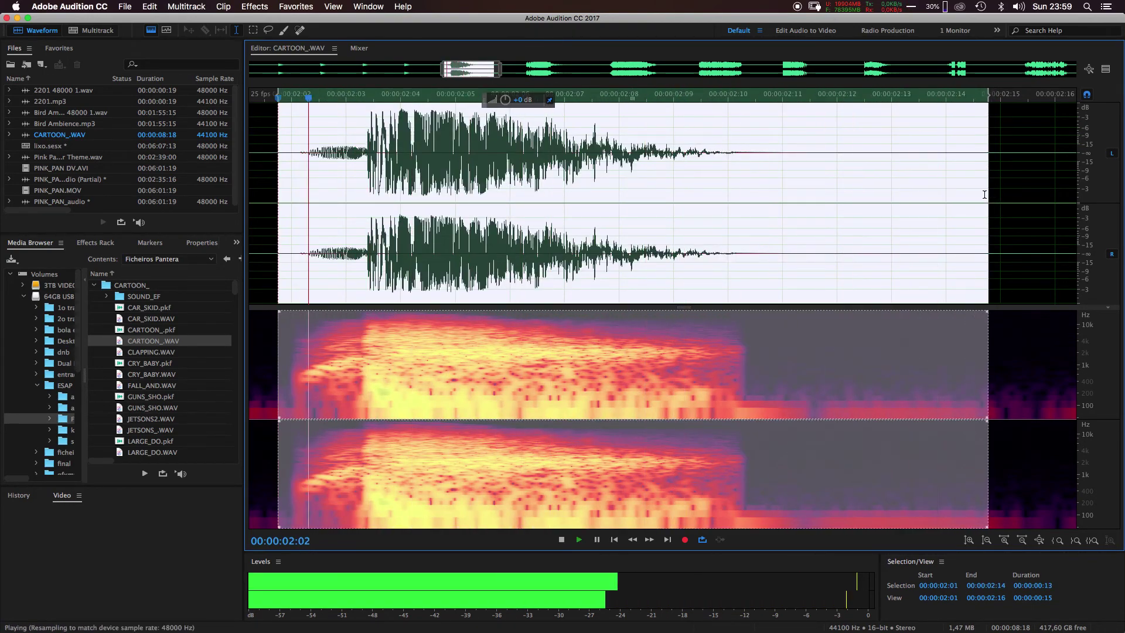
pyautogui.press('space')
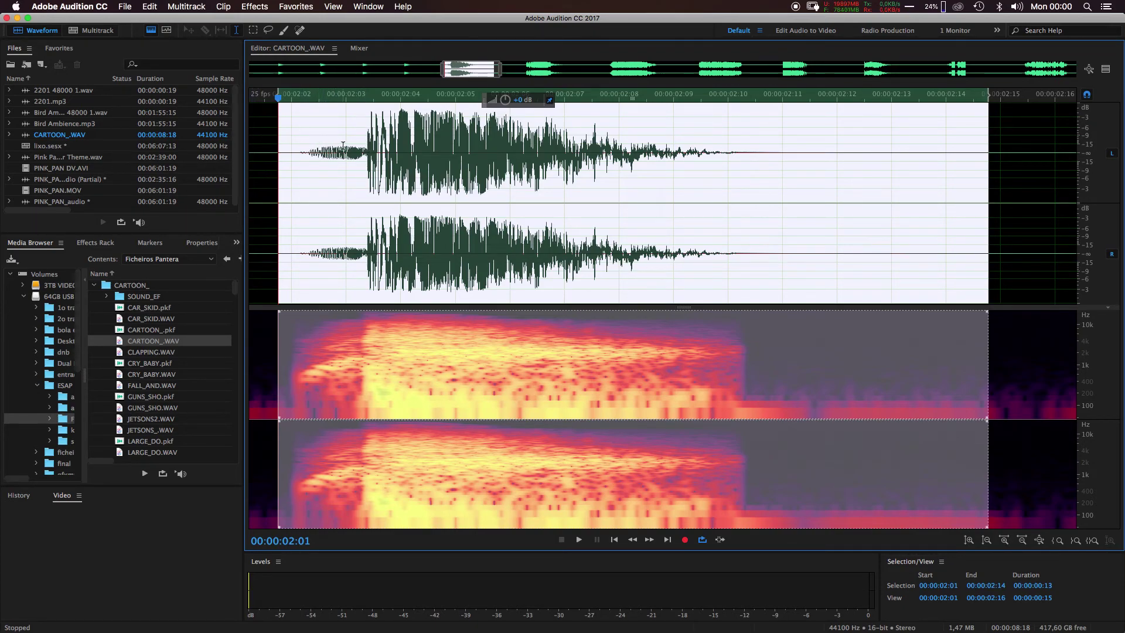
pyautogui.moveTo(281, 185); pyautogui.dragTo(299, 189)
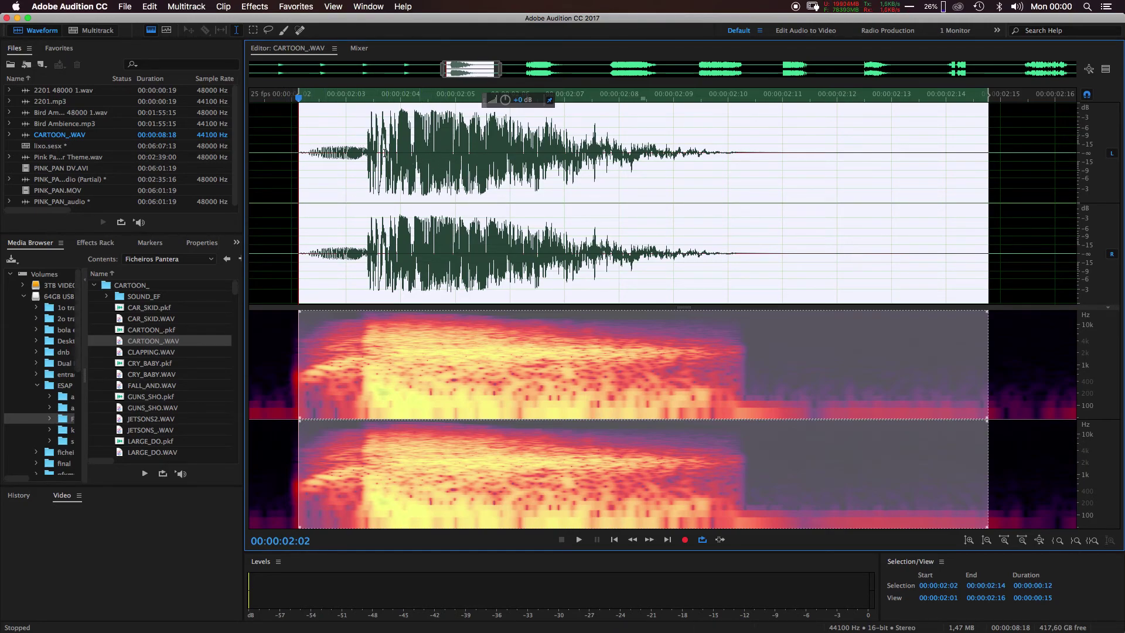
pyautogui.moveTo(987, 168); pyautogui.dragTo(1033, 189)
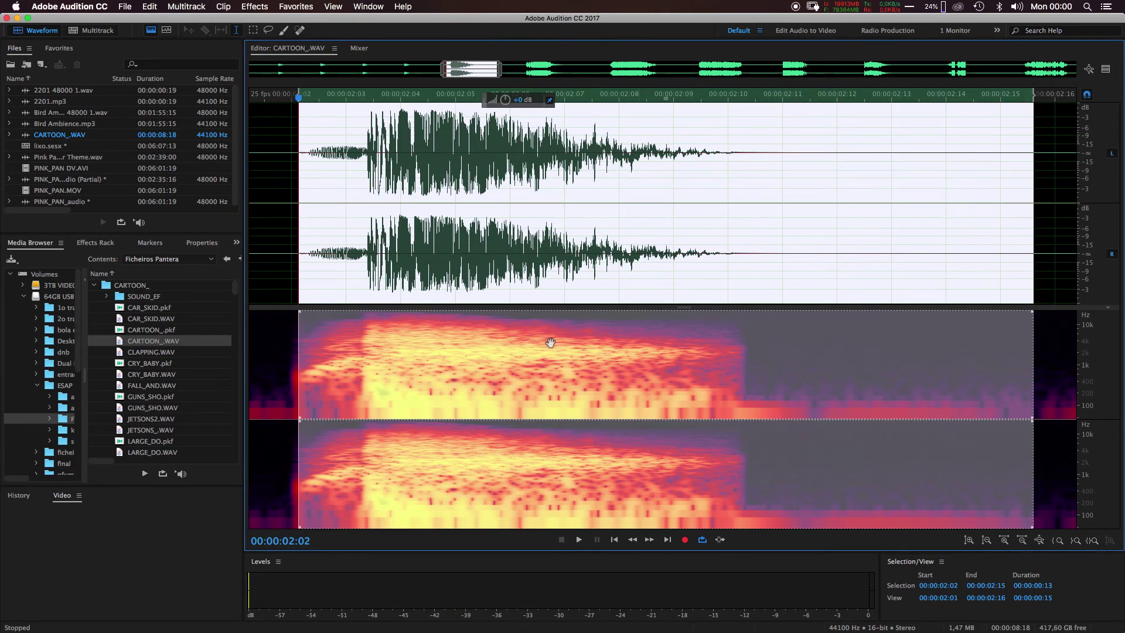
pyautogui.moveTo(299, 180); pyautogui.dragTo(292, 180)
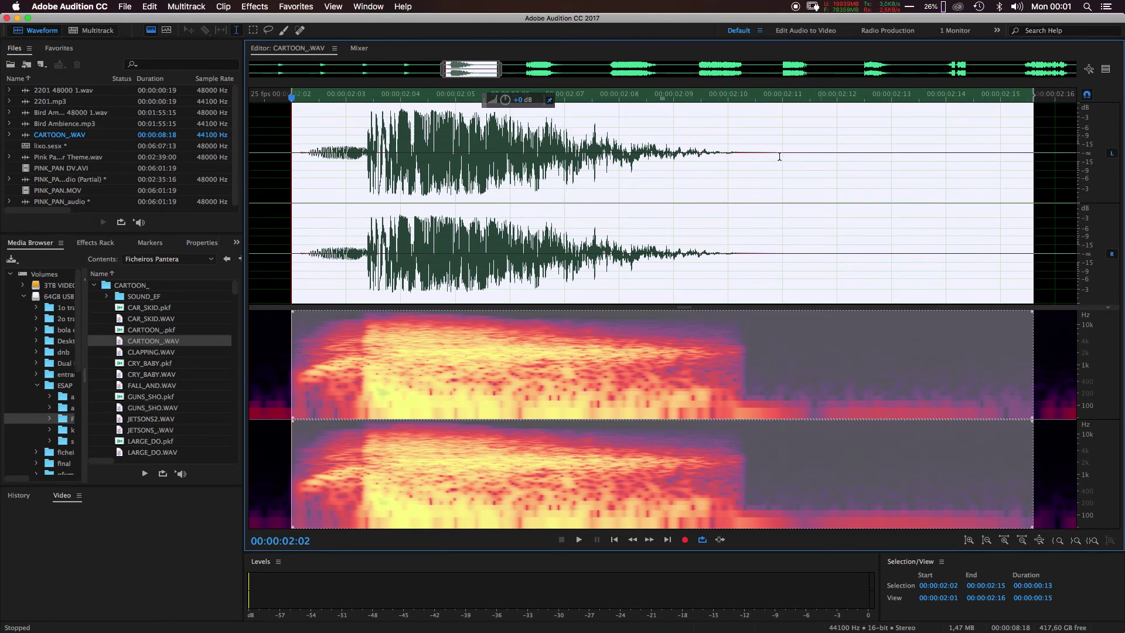
pyautogui.press('space')
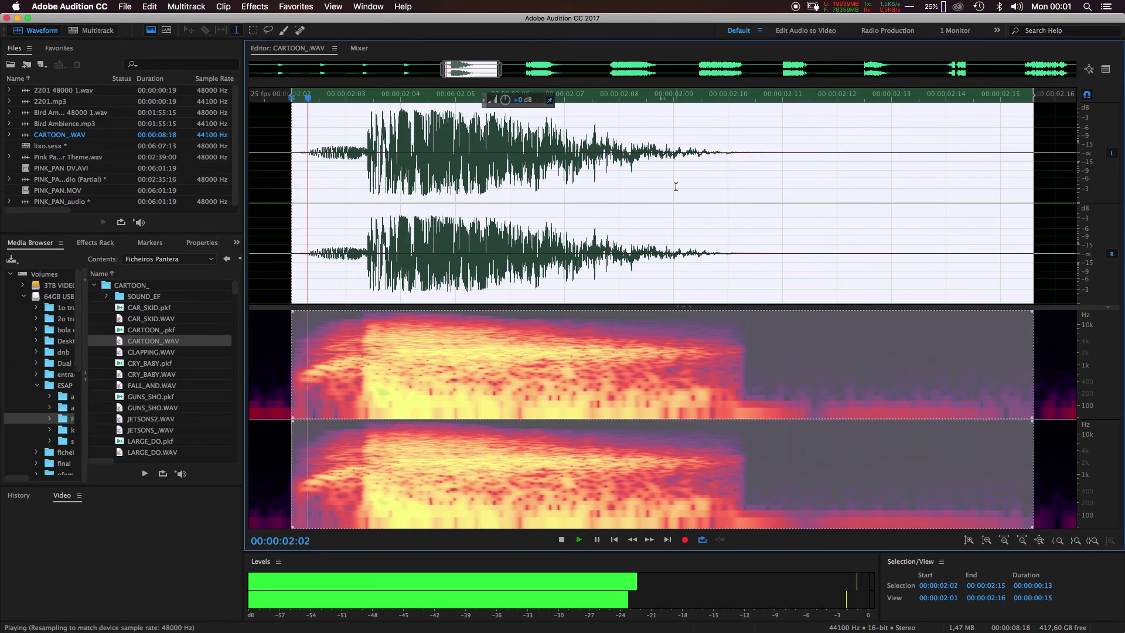
pyautogui.press('space')
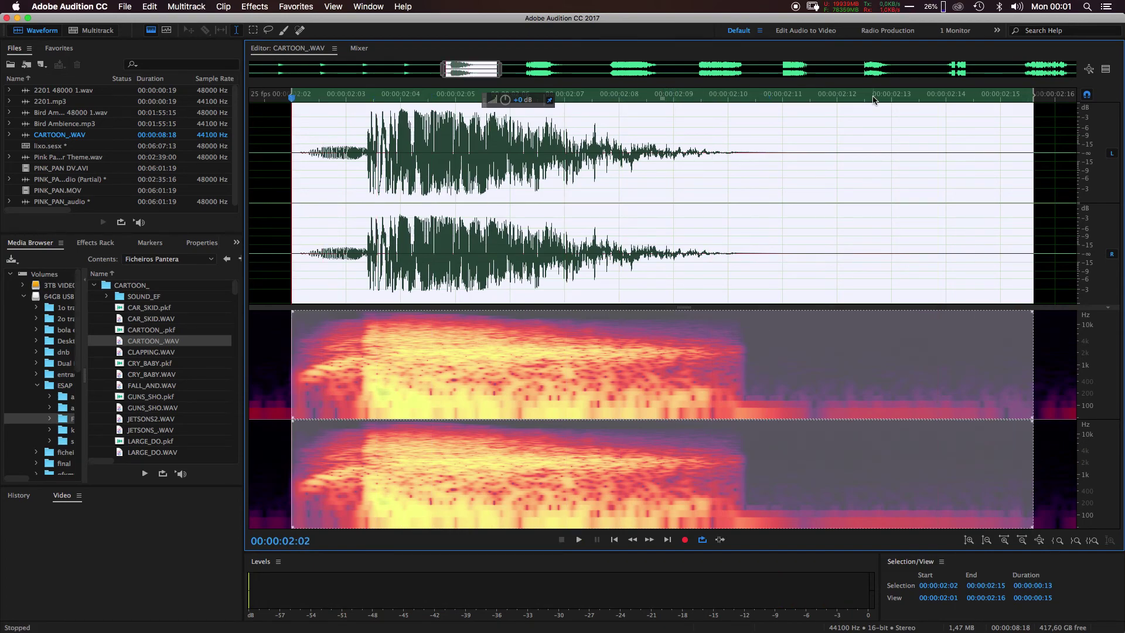
# Insert the selection into the lixo.sesx session on Track 2 and shift the clip slightly earlier, aligning its loud attack with 00:01:40:23
pyautogui.rightClick(515, 177)
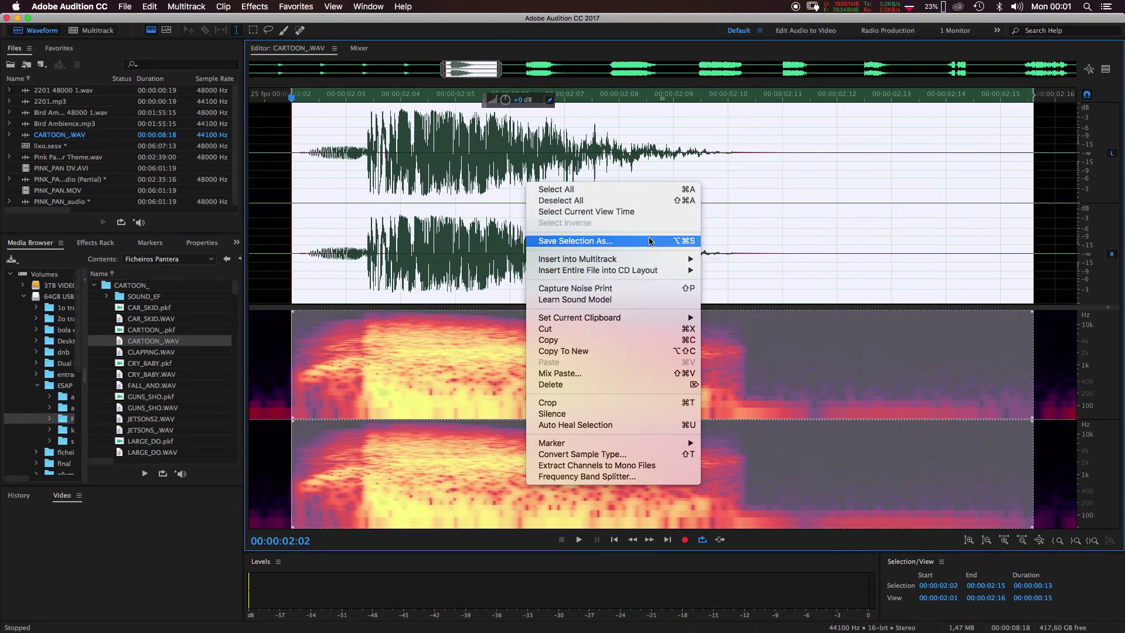
pyautogui.moveTo(638, 262)
pyautogui.click(736, 279)
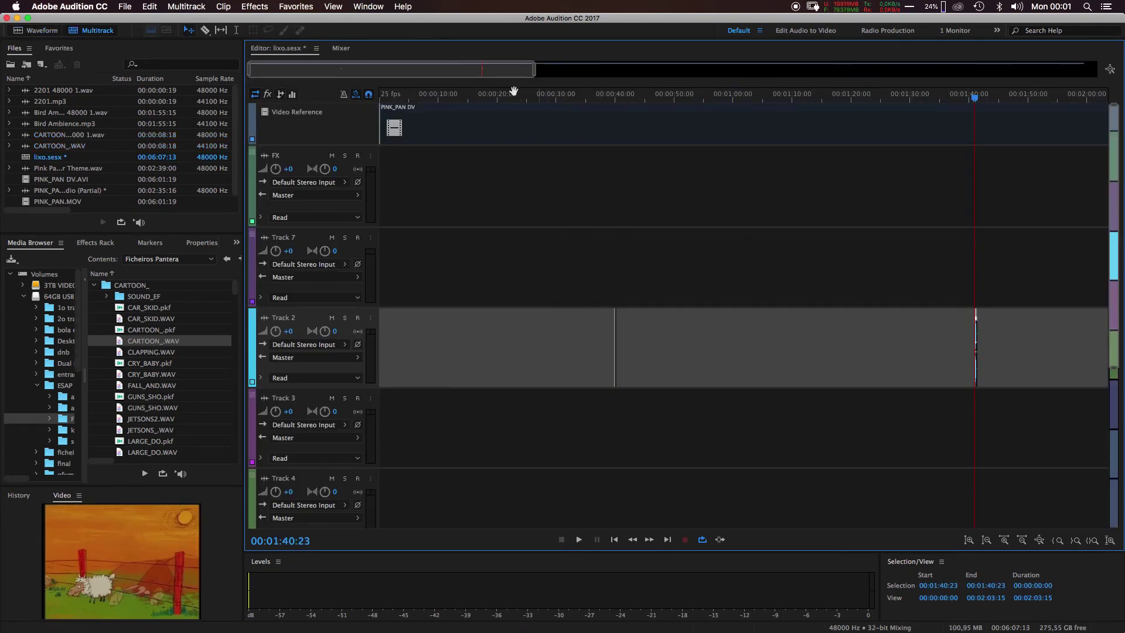
pyautogui.moveTo(251, 73); pyautogui.dragTo(478, 70)
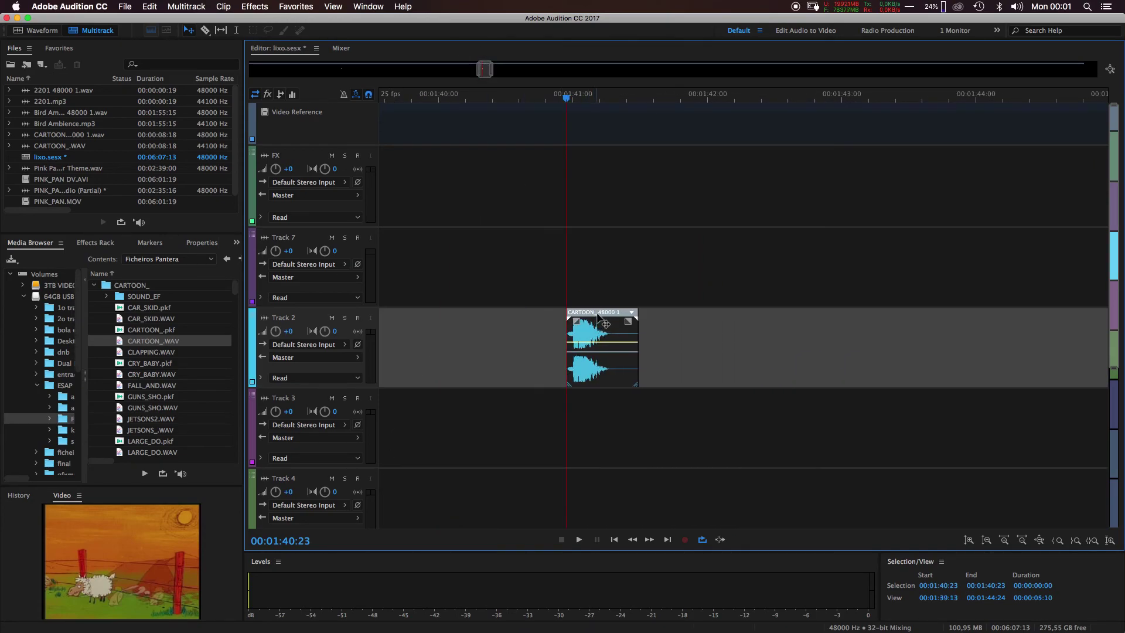
pyautogui.moveTo(602, 313); pyautogui.dragTo(596, 314)
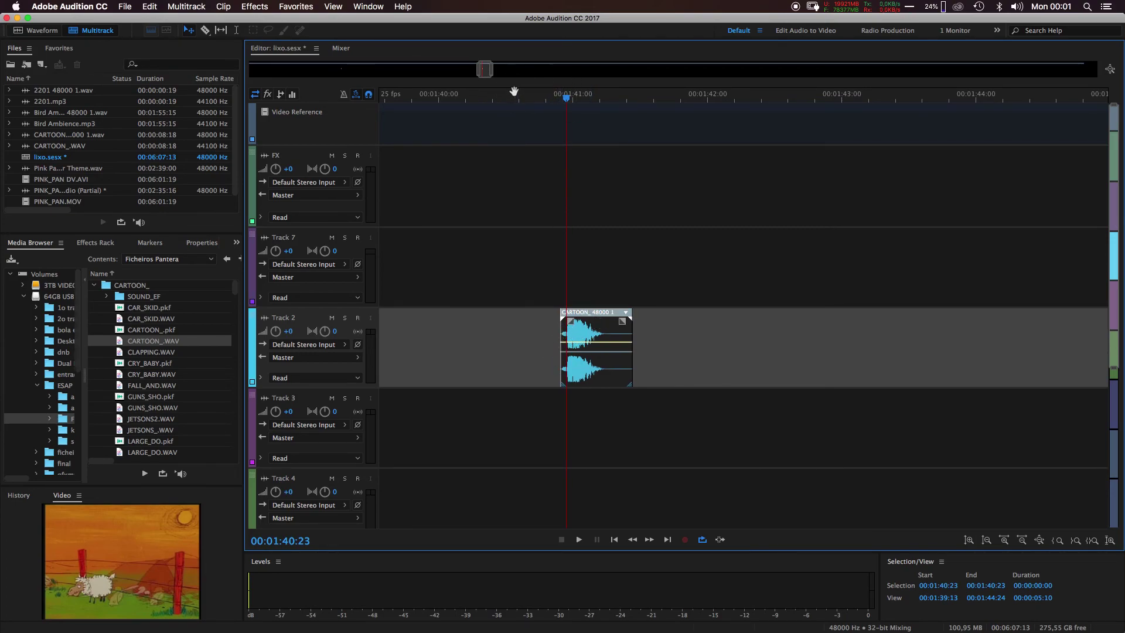
# Play the session twice from 00:01:40:10 to check the CARTOON_ clip against the cut to the collapsed bull
pyautogui.click(496, 98)
pyautogui.press('space')
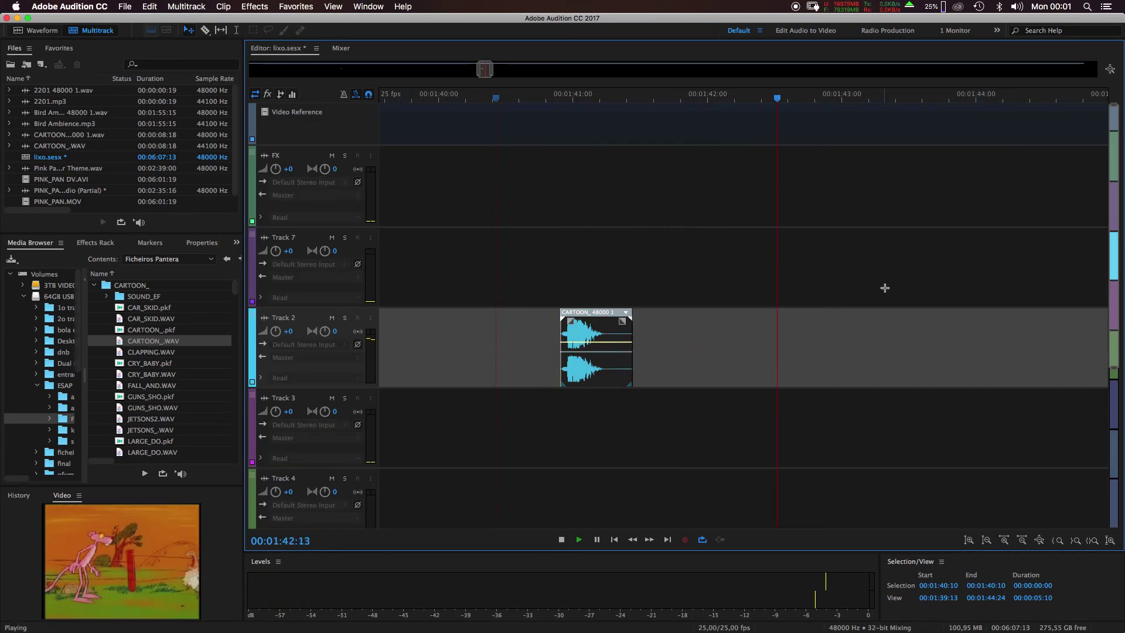
pyautogui.press('space')
pyautogui.press('space')
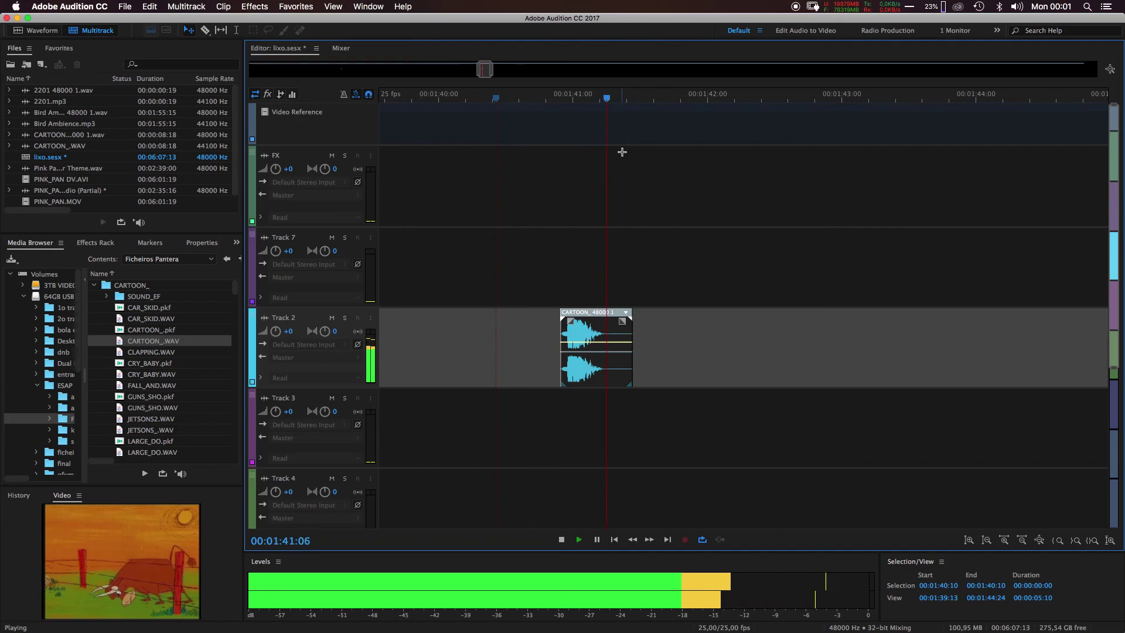
pyautogui.press('space')
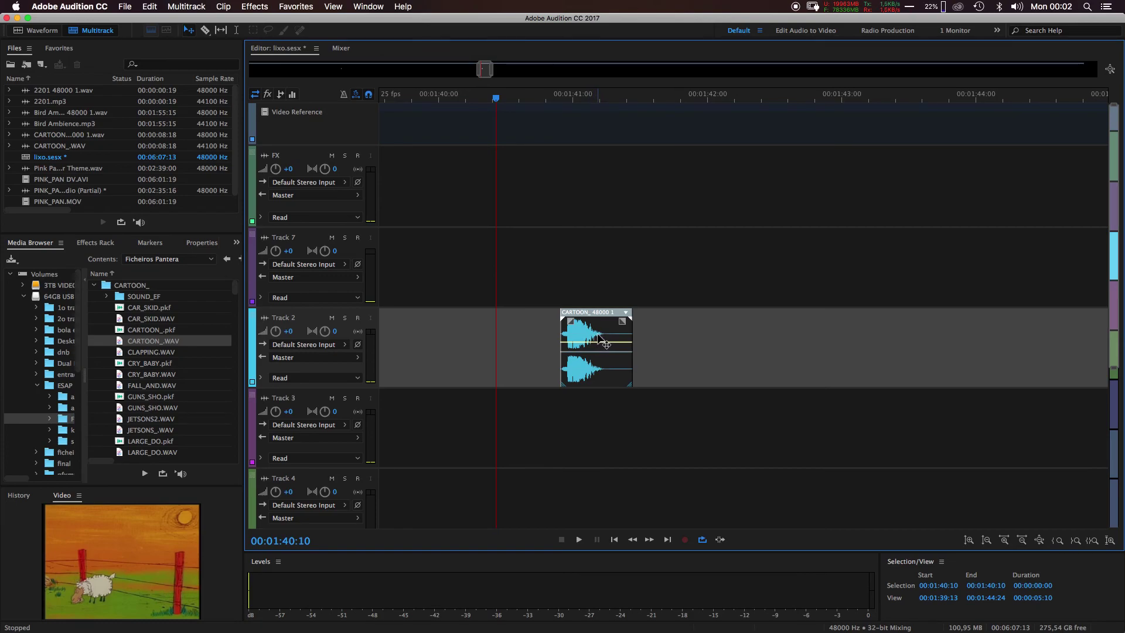
# Replay the CARTOON_ clip from 00:01:40:10 and place the playhead at the clip's start, 00:01:40:22
pyautogui.click(556, 96)
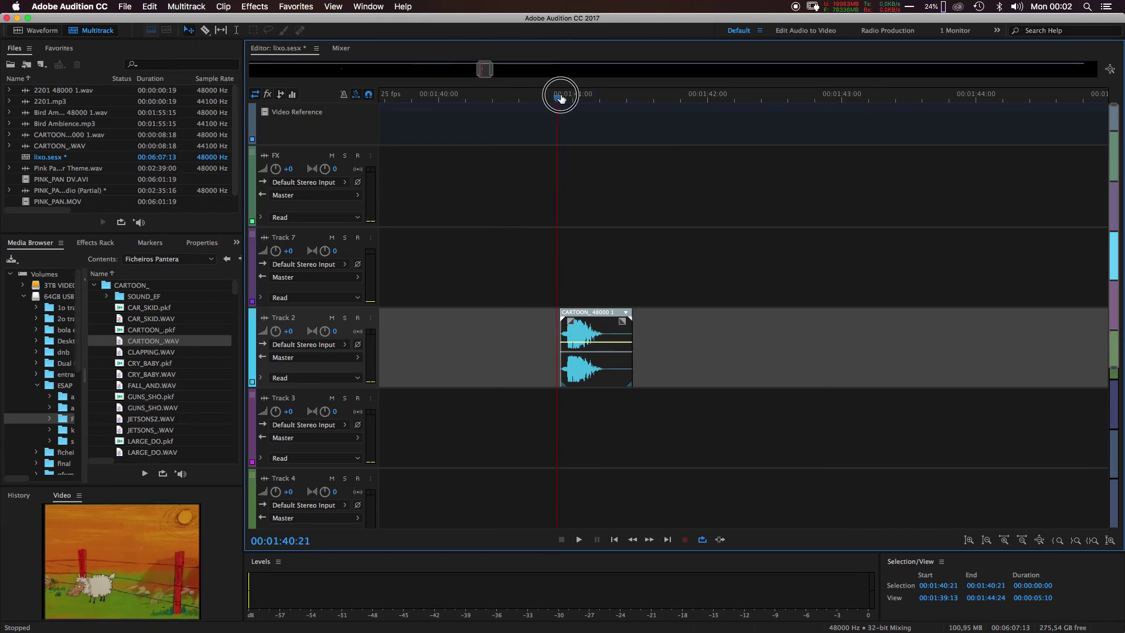
pyautogui.click(493, 96)
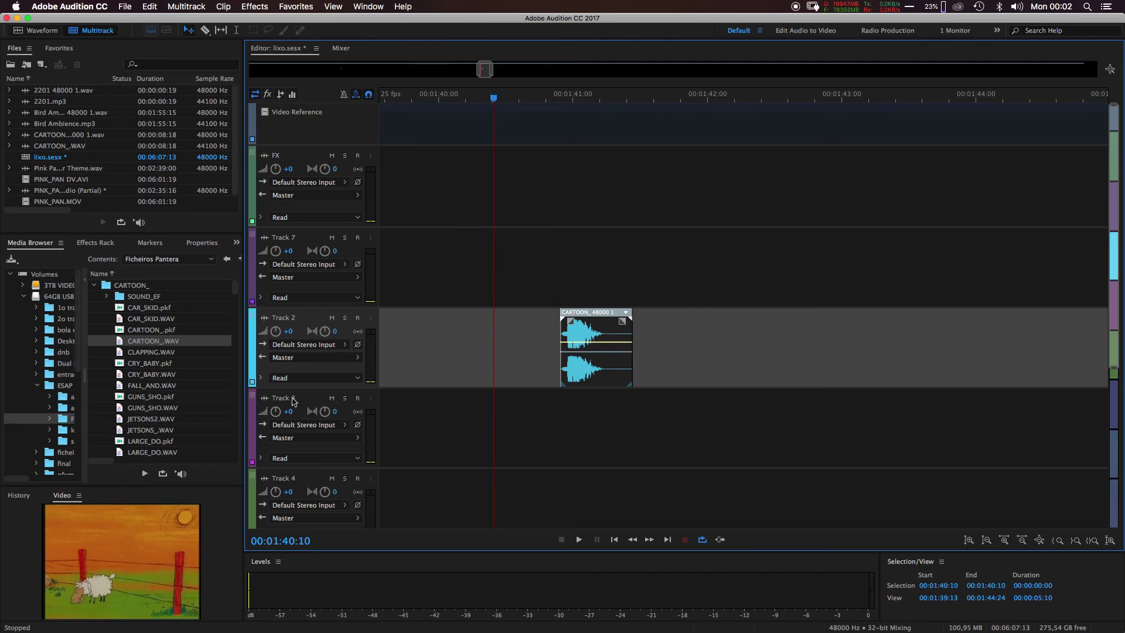
pyautogui.press('space')
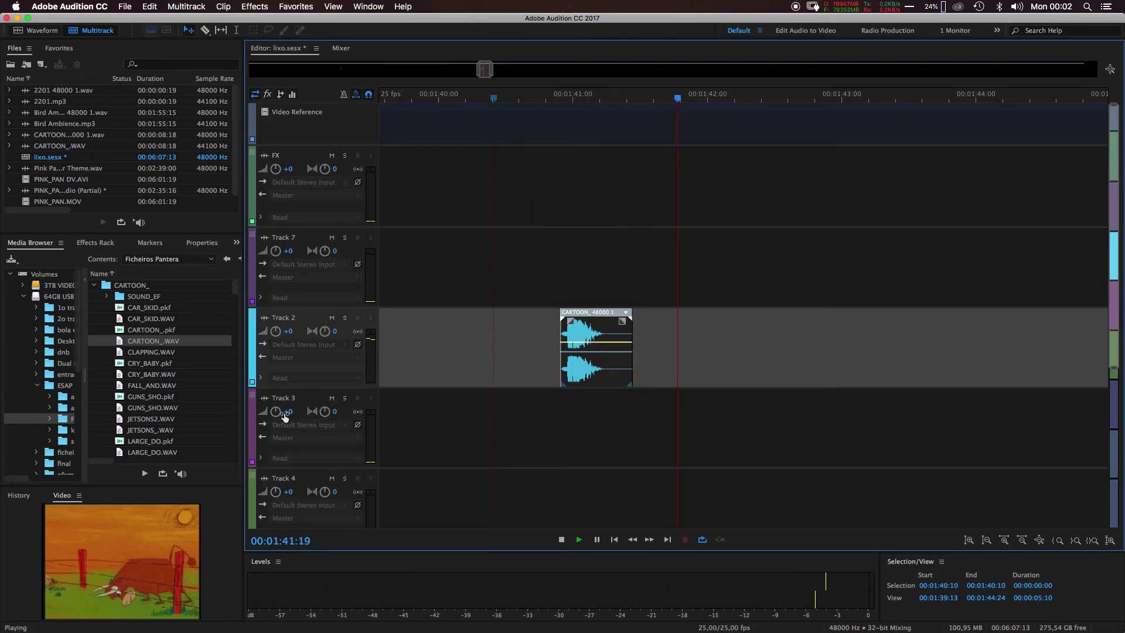
pyautogui.press('space')
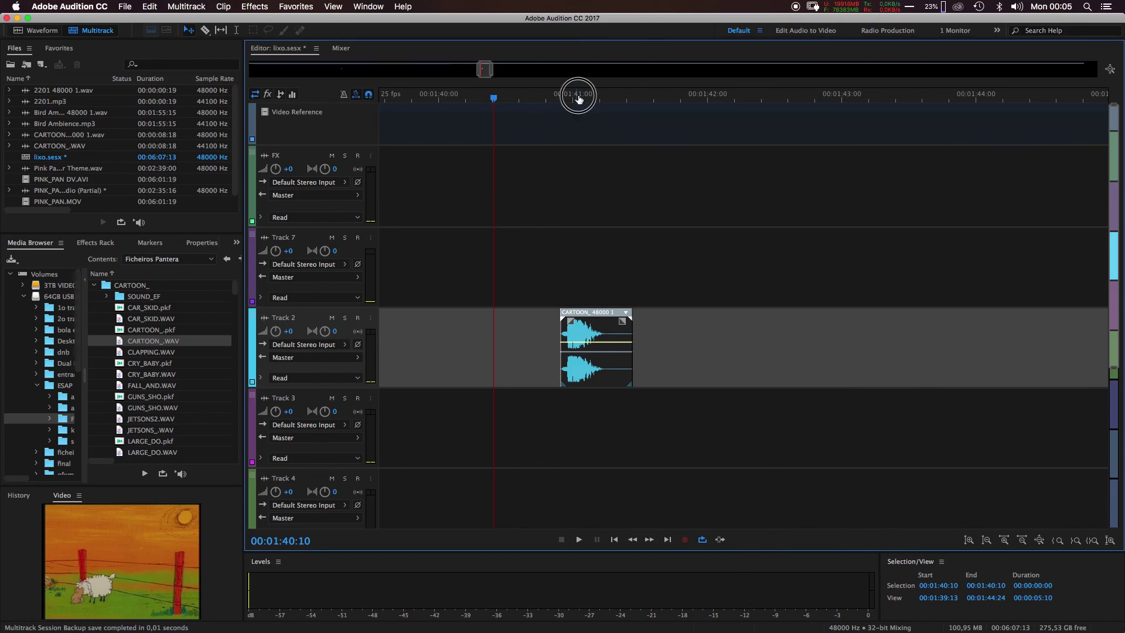
pyautogui.click(559, 95)
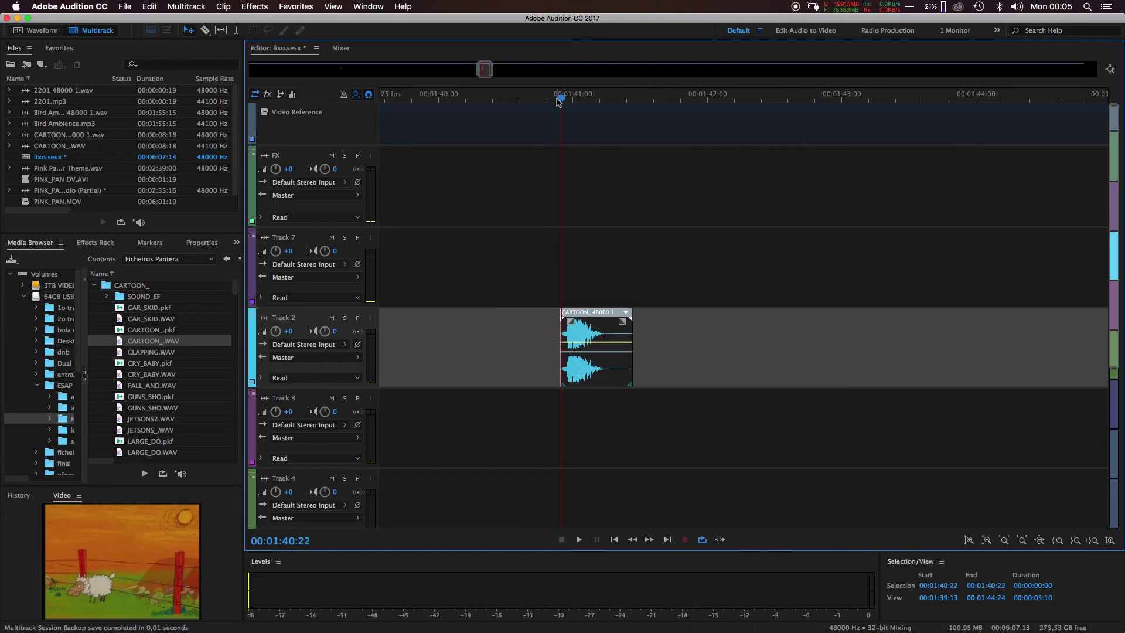